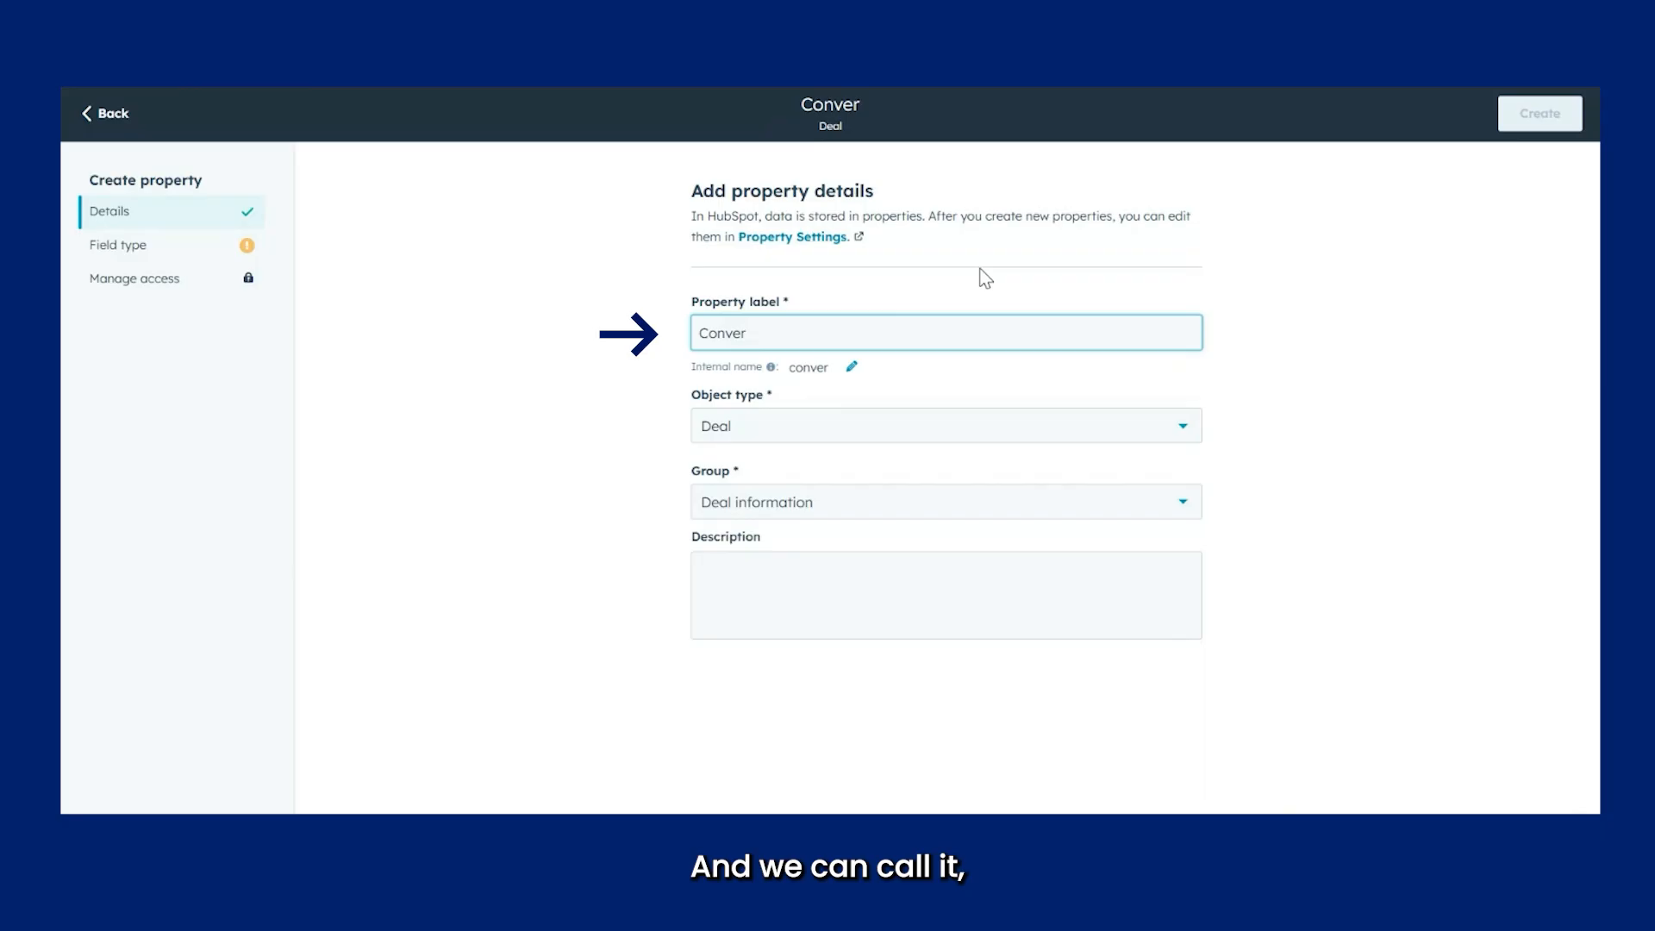
Step: Label the new deal property "Deal conversion rate" and keep it in the Deal information group
key("ctrl+a")
type("Deal conv")
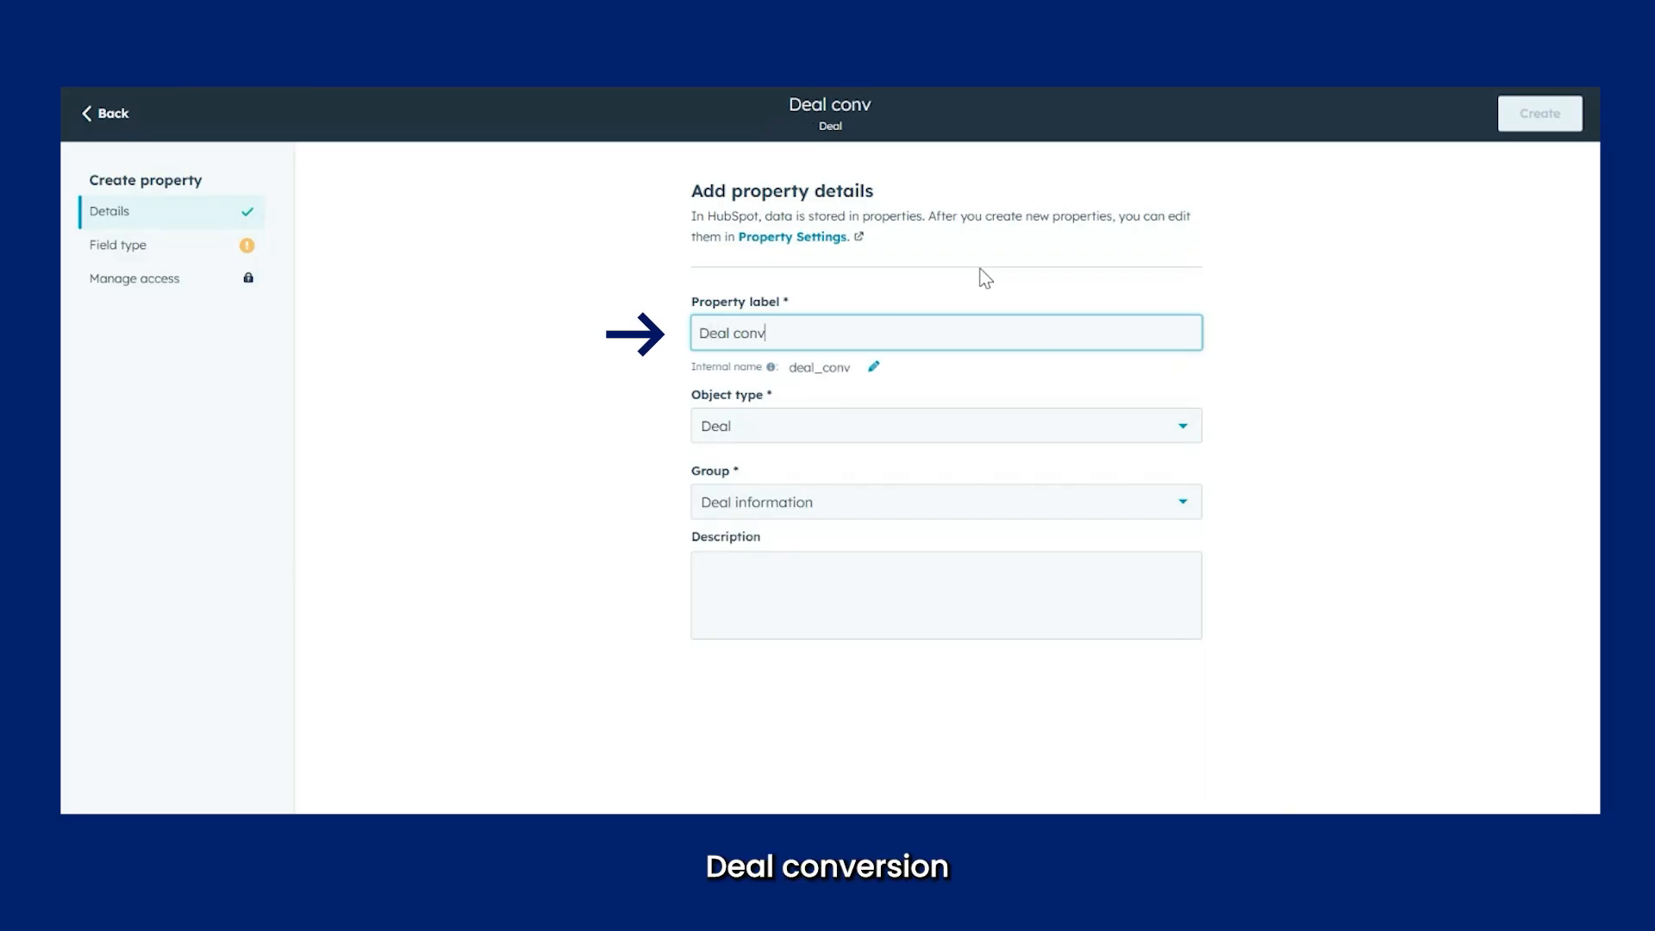
type("ersion rate")
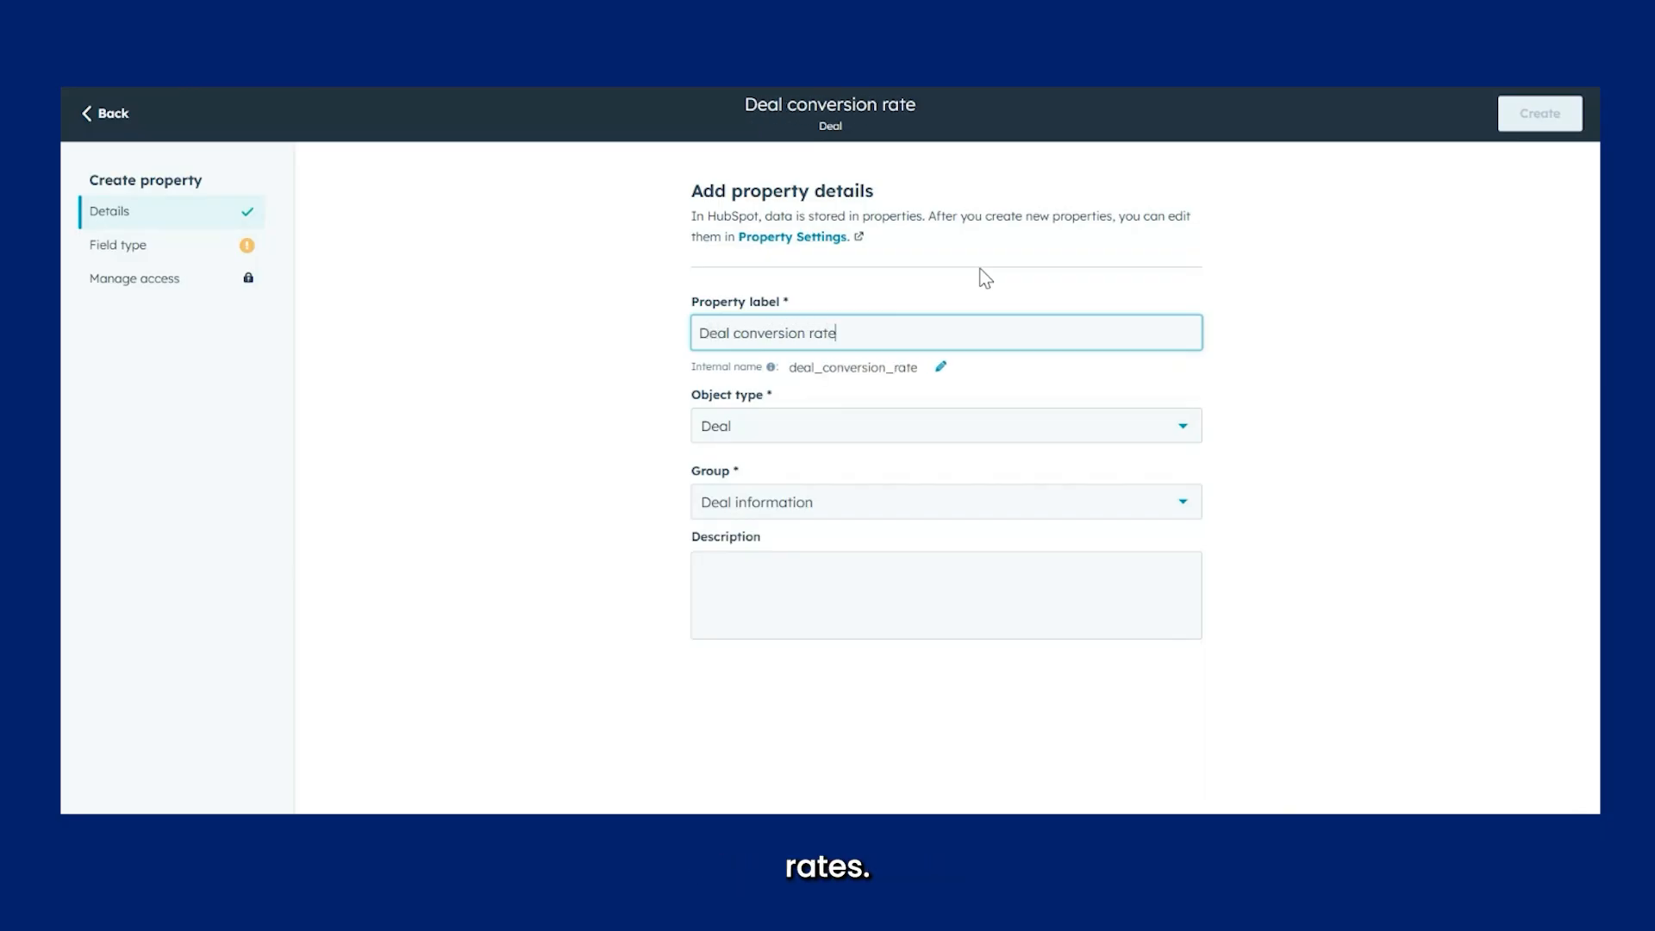
left_click(757, 509)
left_click(757, 508)
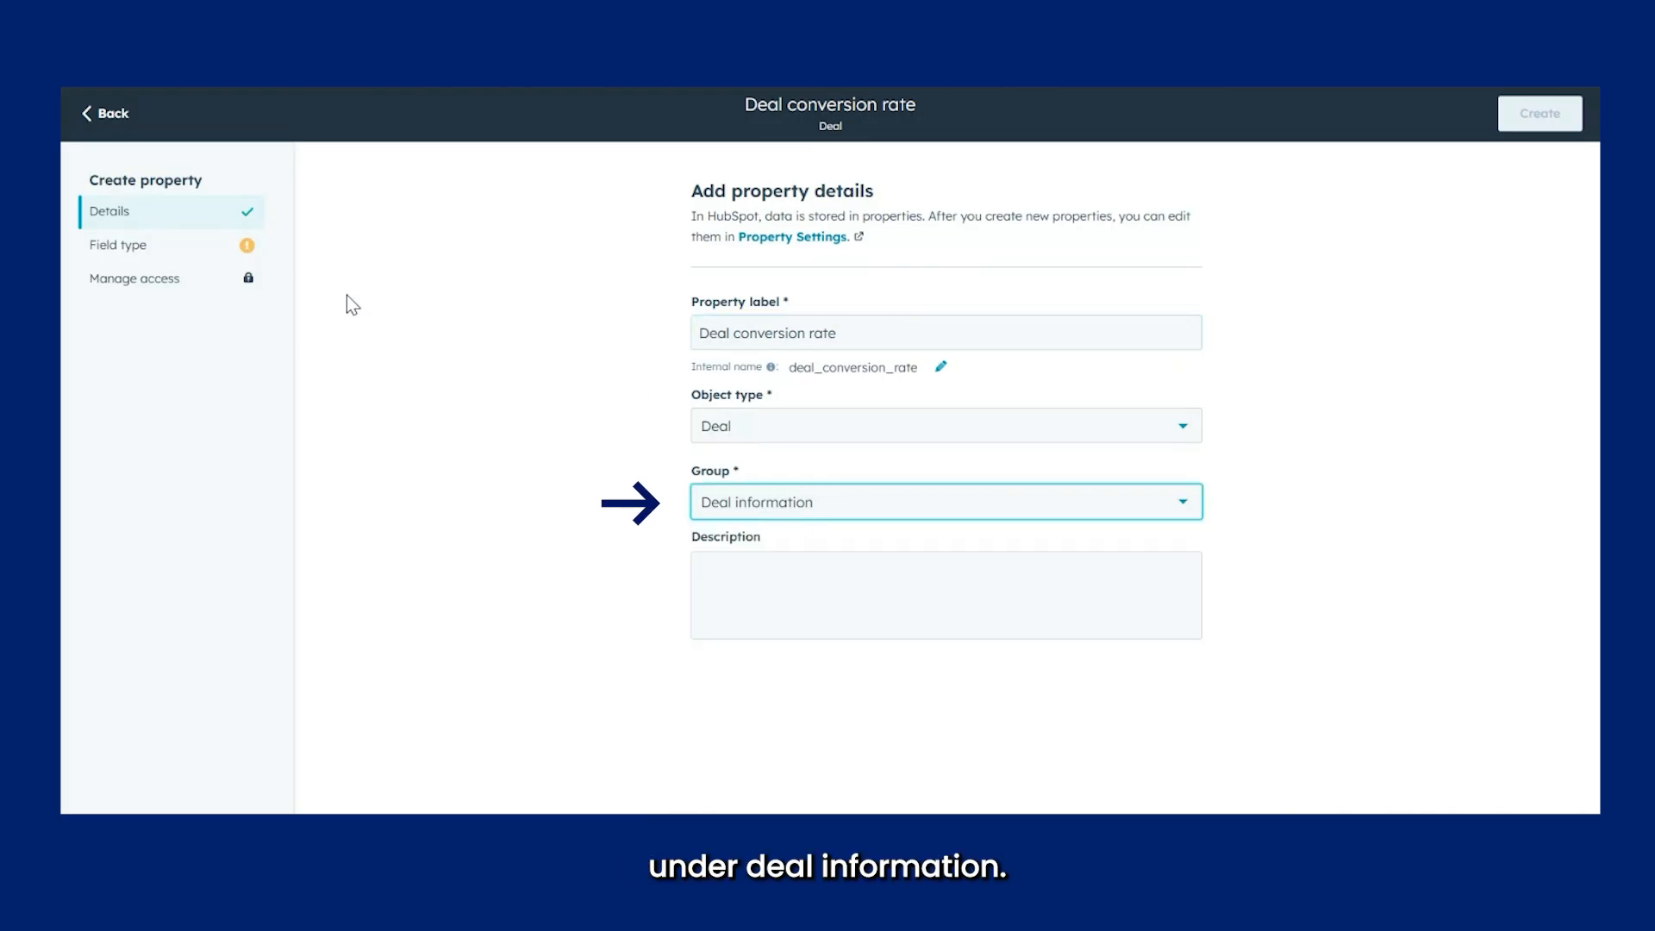
Step: Set the property's field type to Number with the Percentage format and create the property
left_click(196, 249)
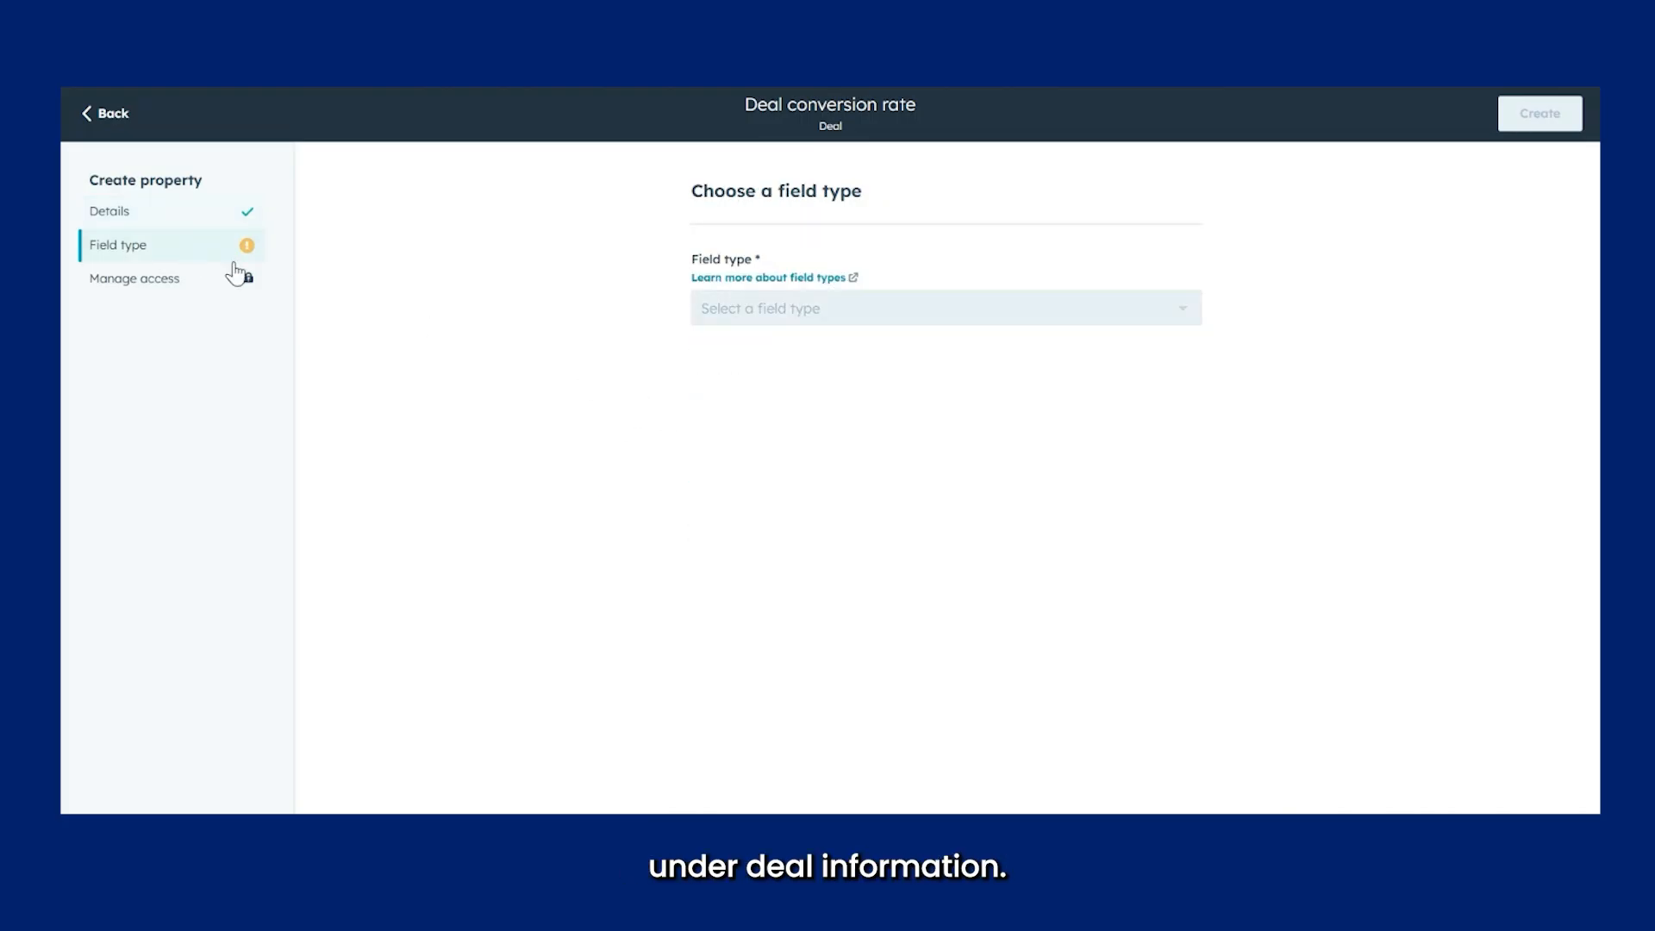
left_click(704, 310)
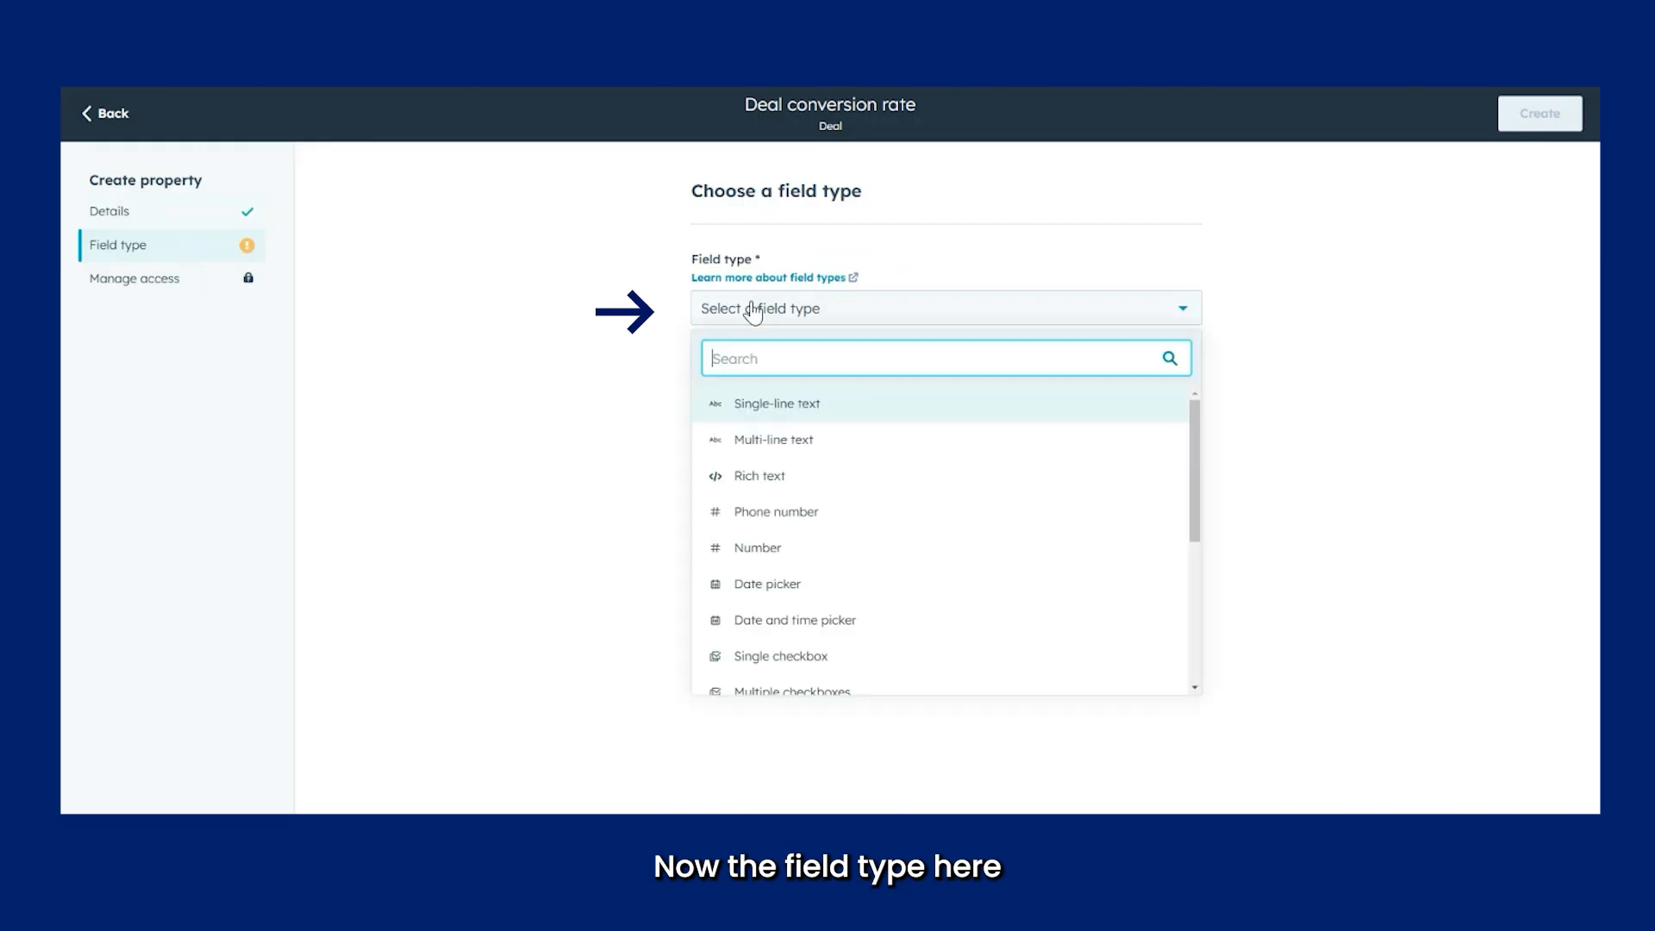
left_click(795, 548)
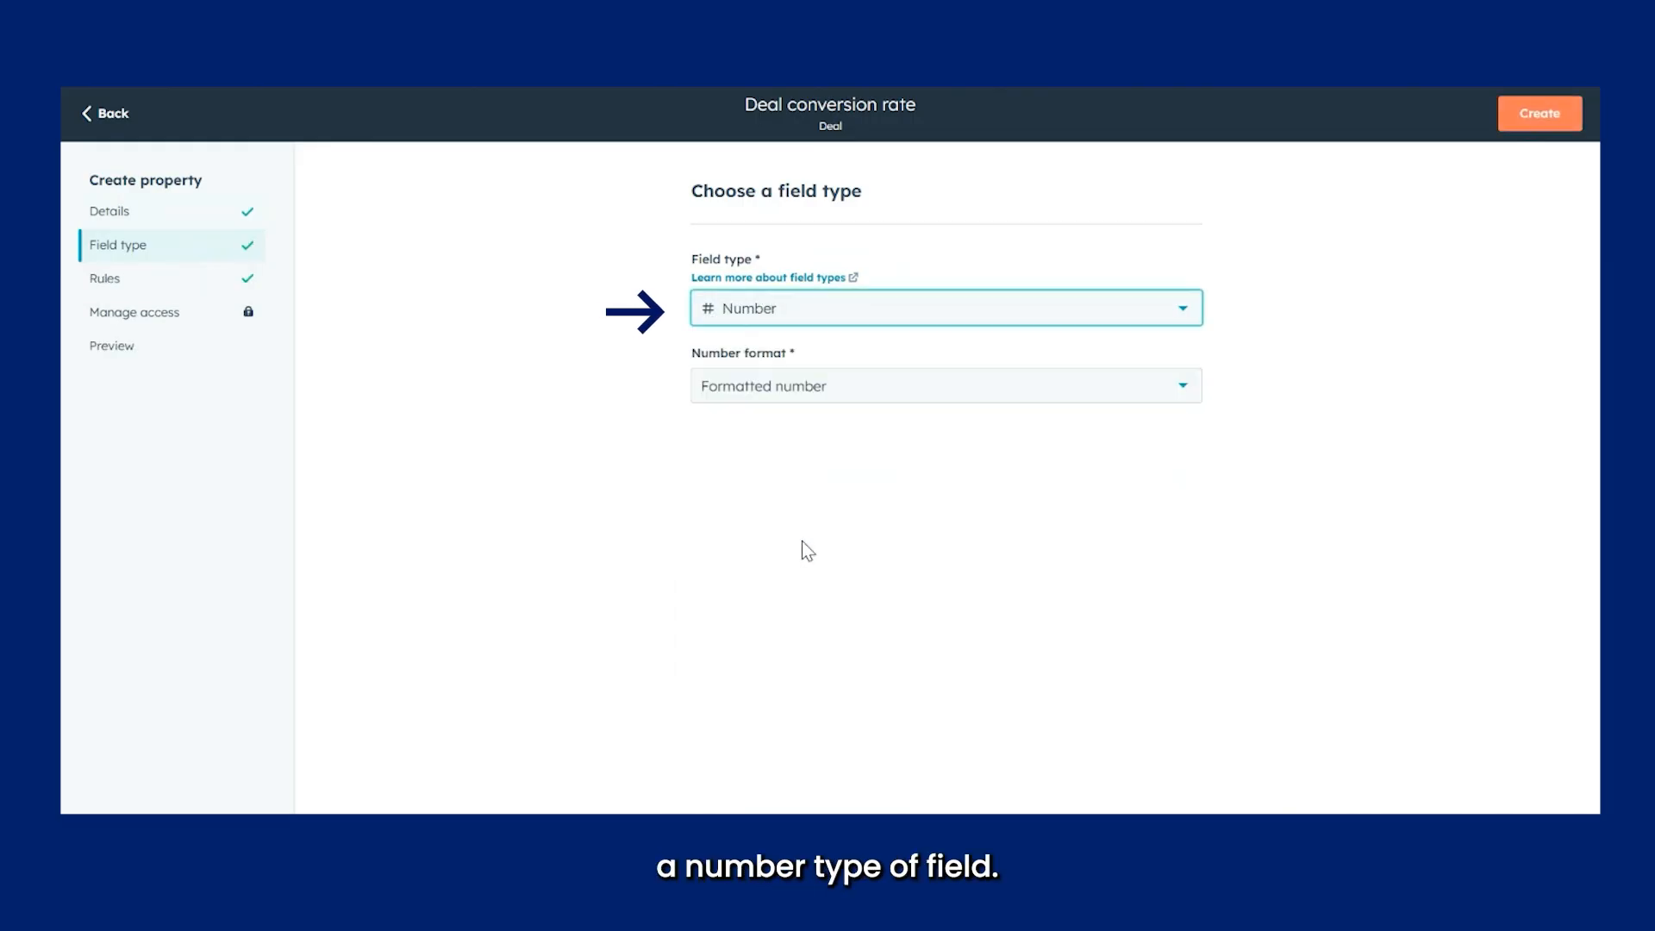
left_click(809, 406)
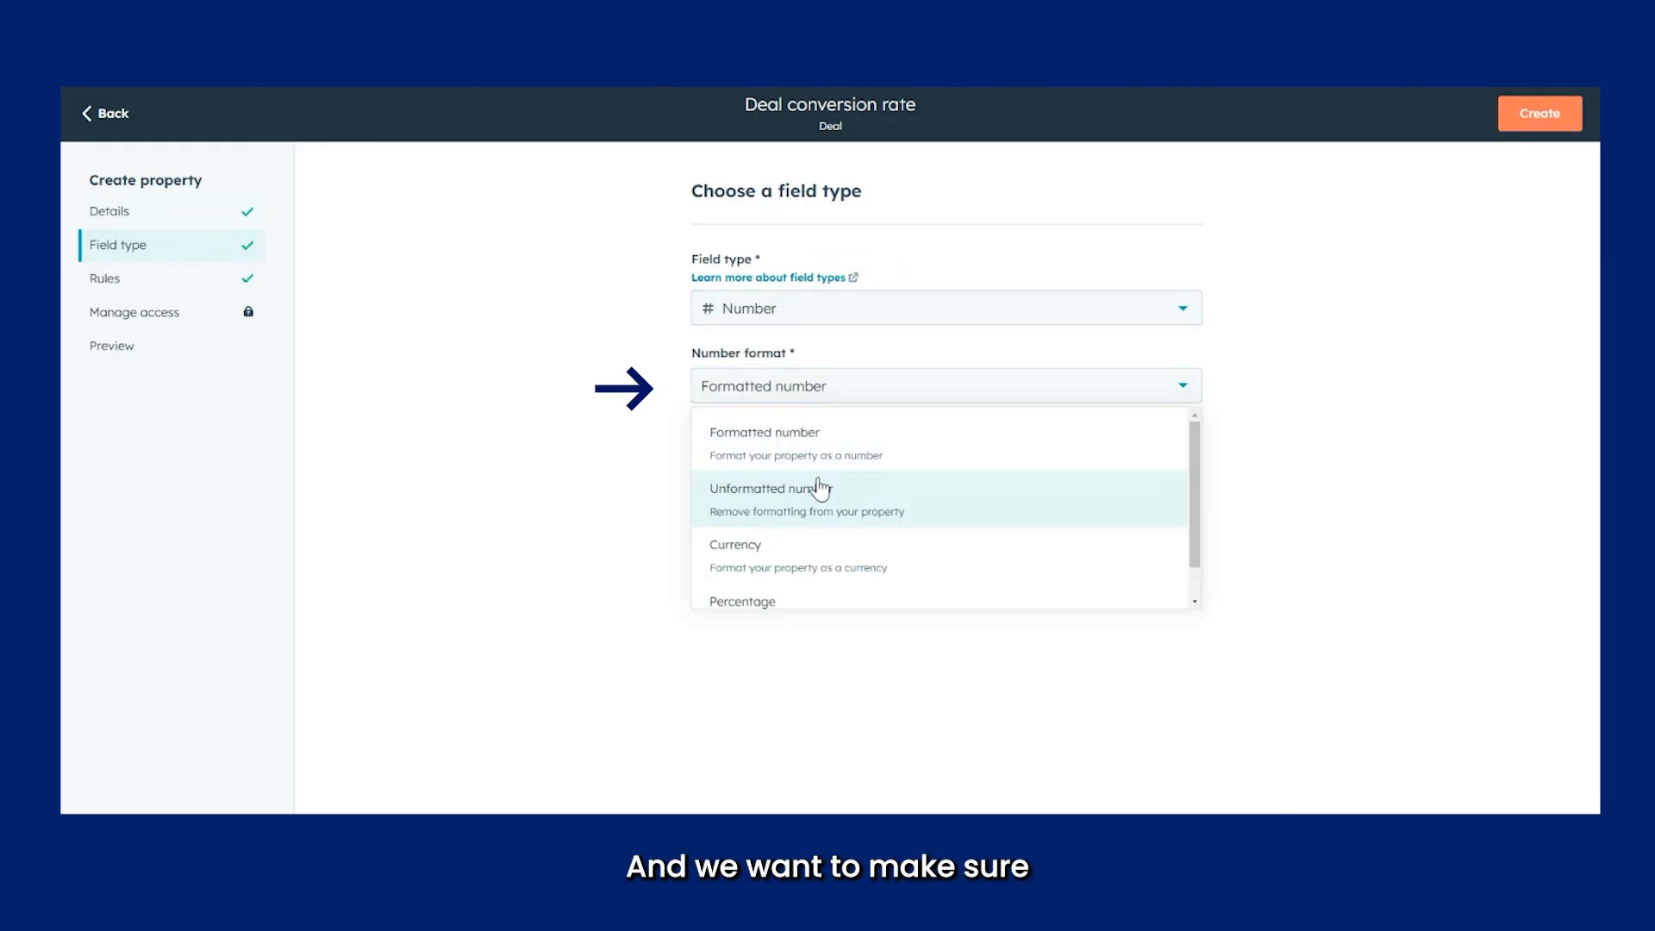
scroll(793, 488, "down", 1)
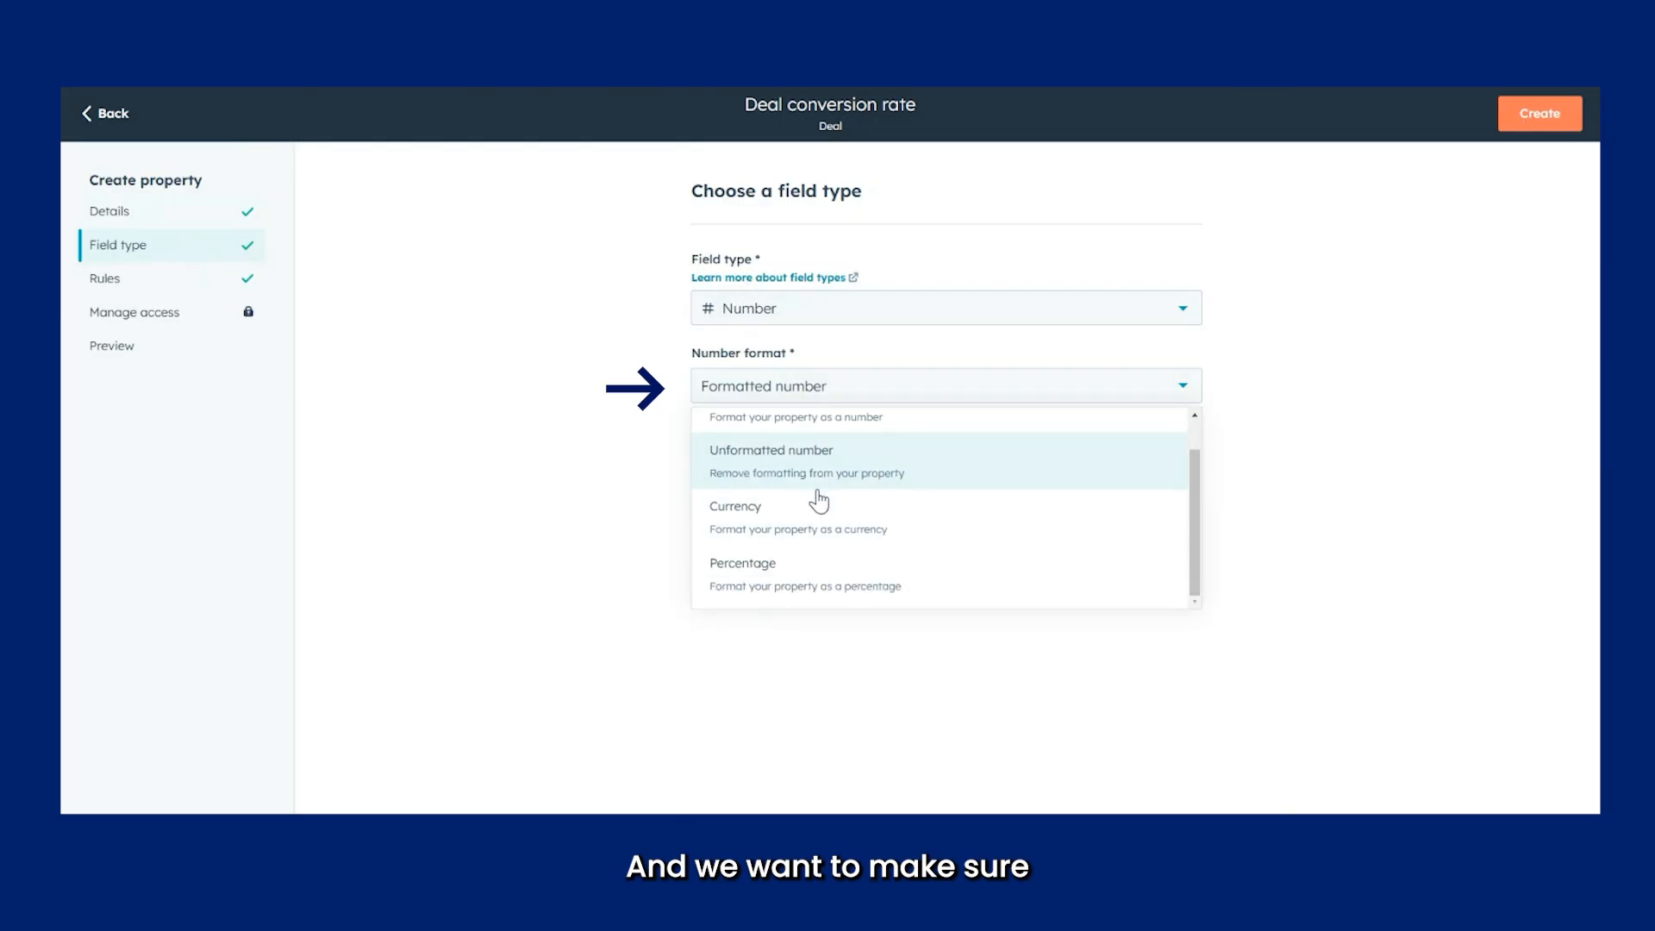
left_click(778, 585)
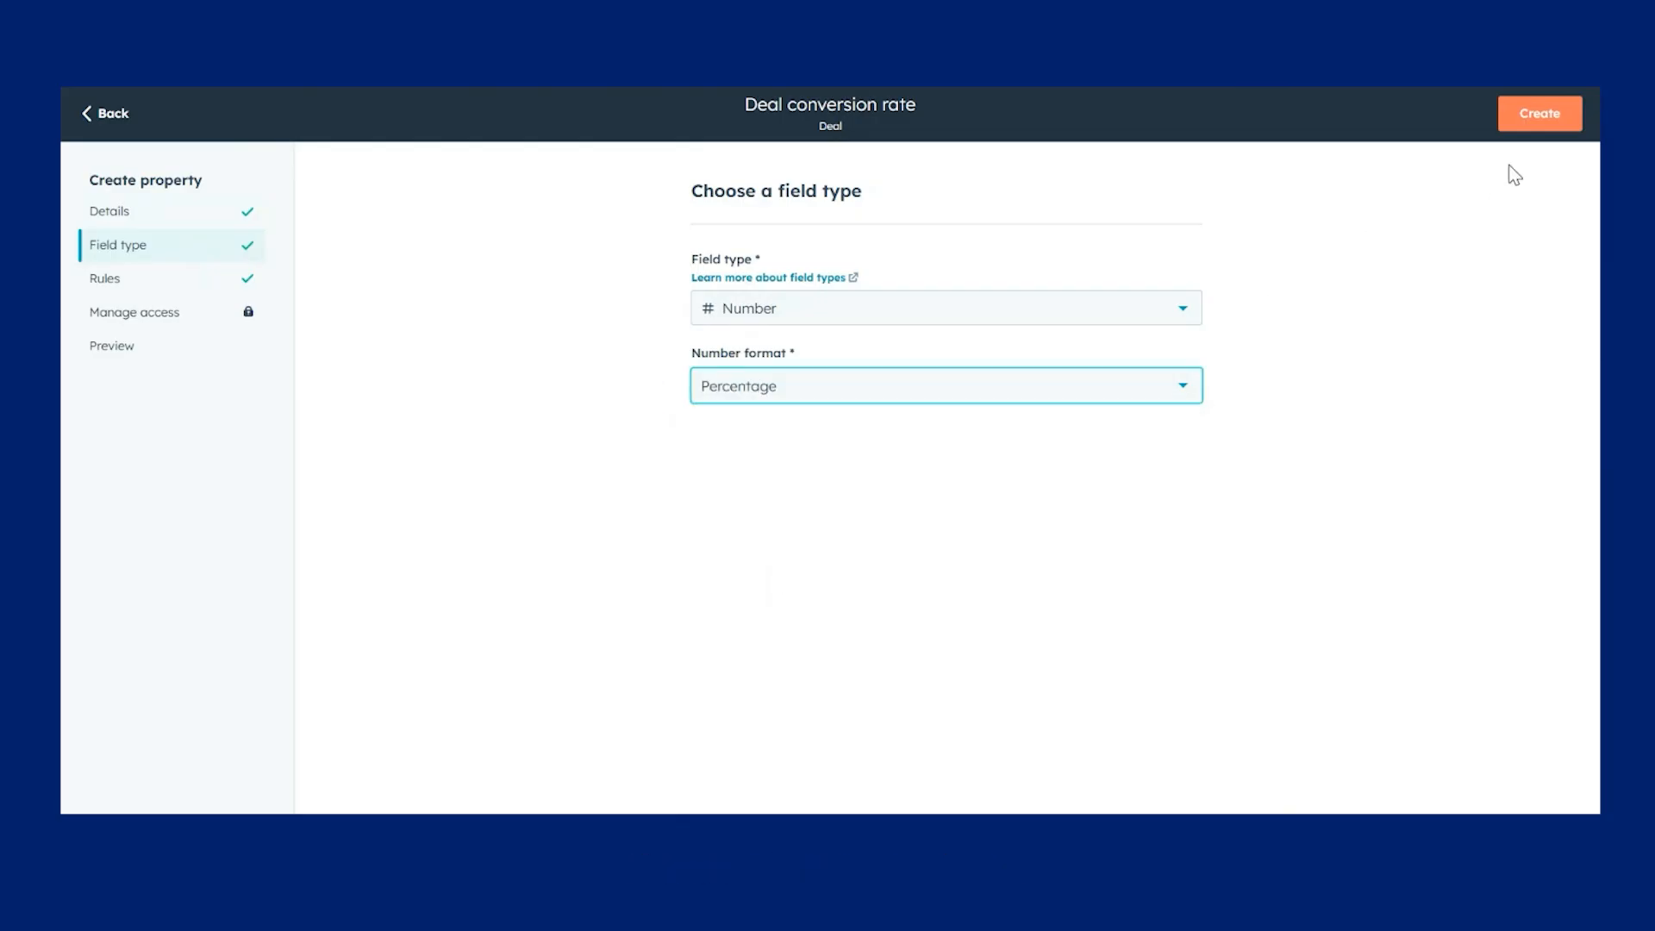
left_click(1539, 129)
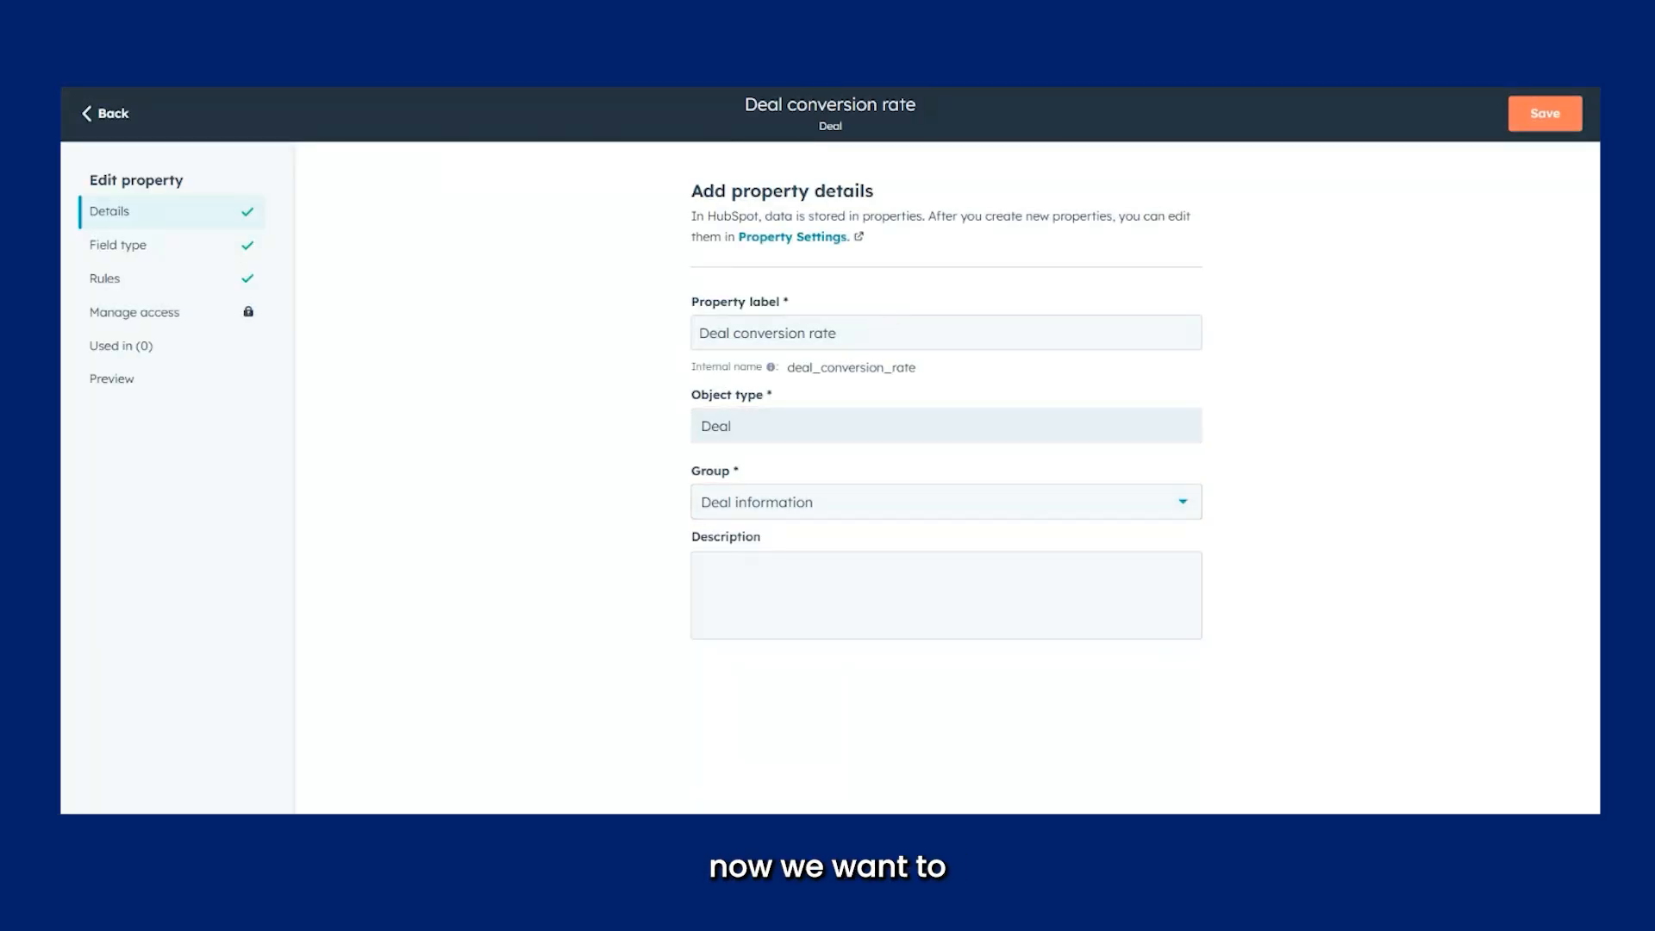
Step: Open Workflows in a new browser tab and show the workflows in the Data management folder
left_click(114, 123)
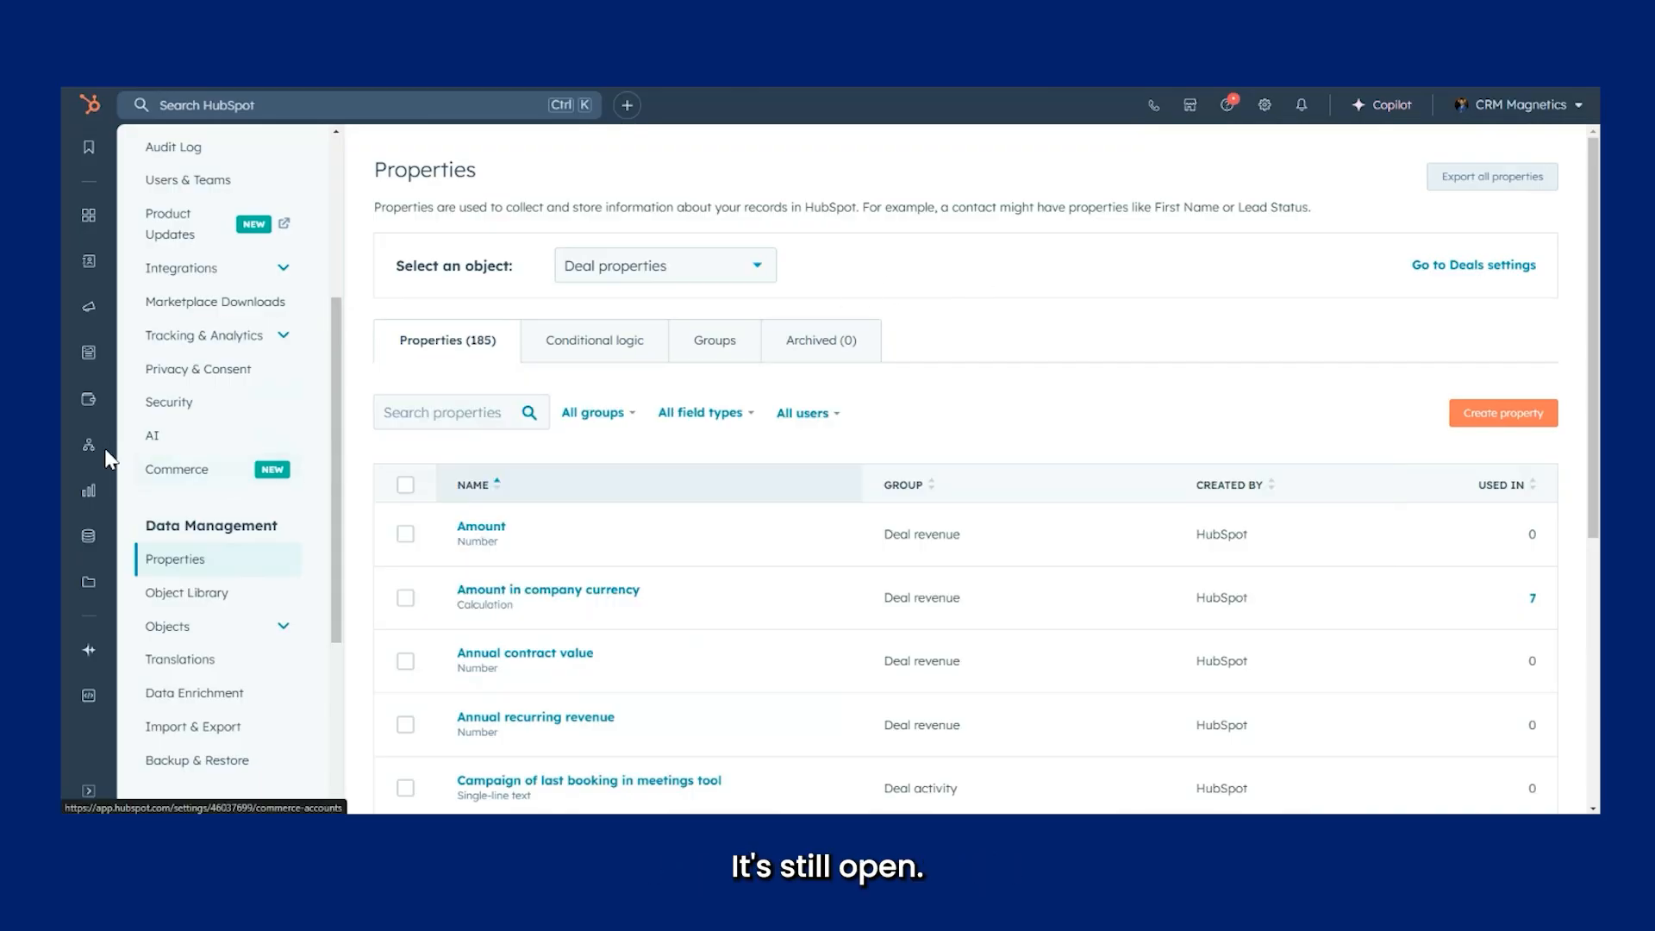
mouse_move(89, 444)
right_click(153, 454)
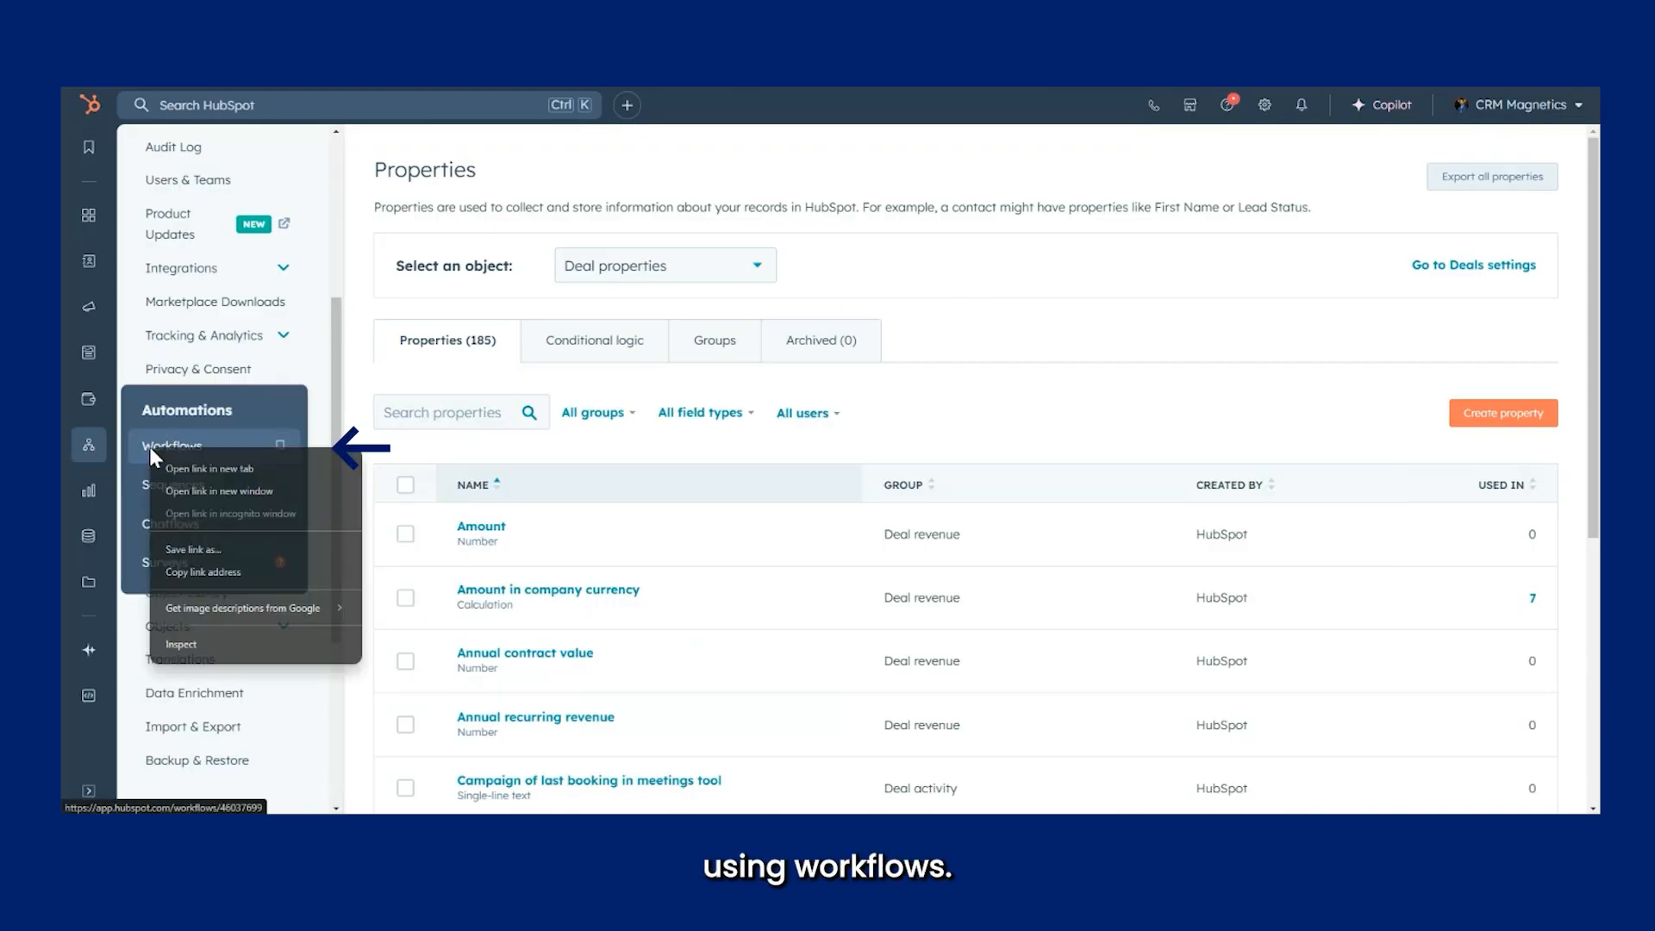
left_click(183, 469)
left_click(285, 33)
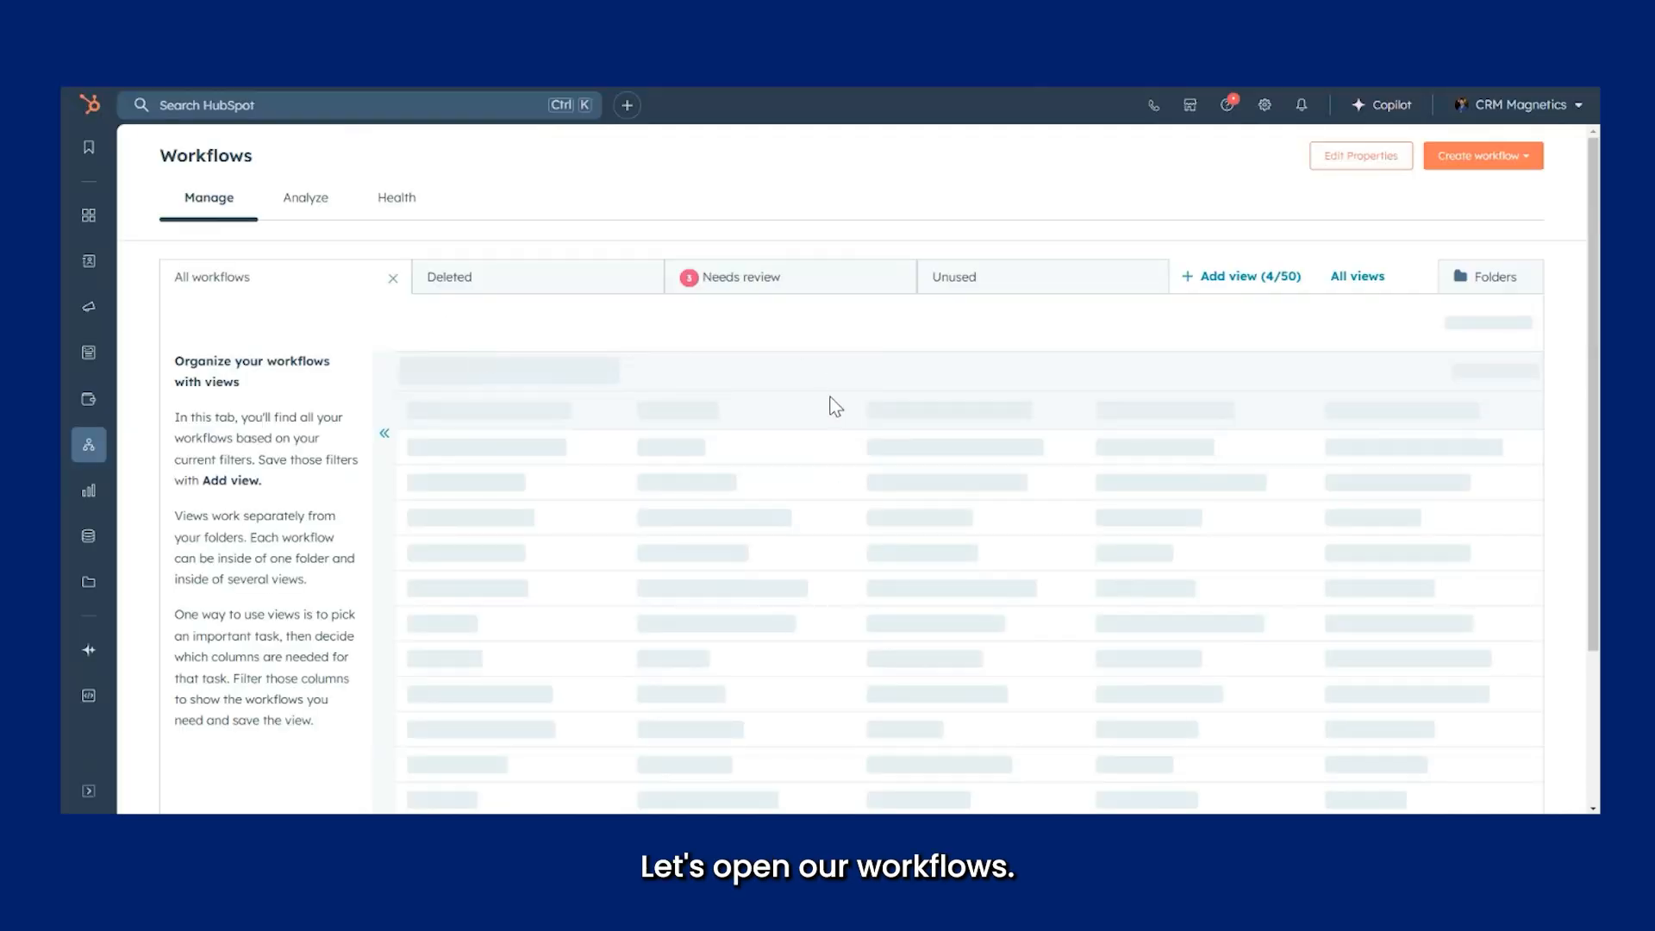
left_click(1507, 282)
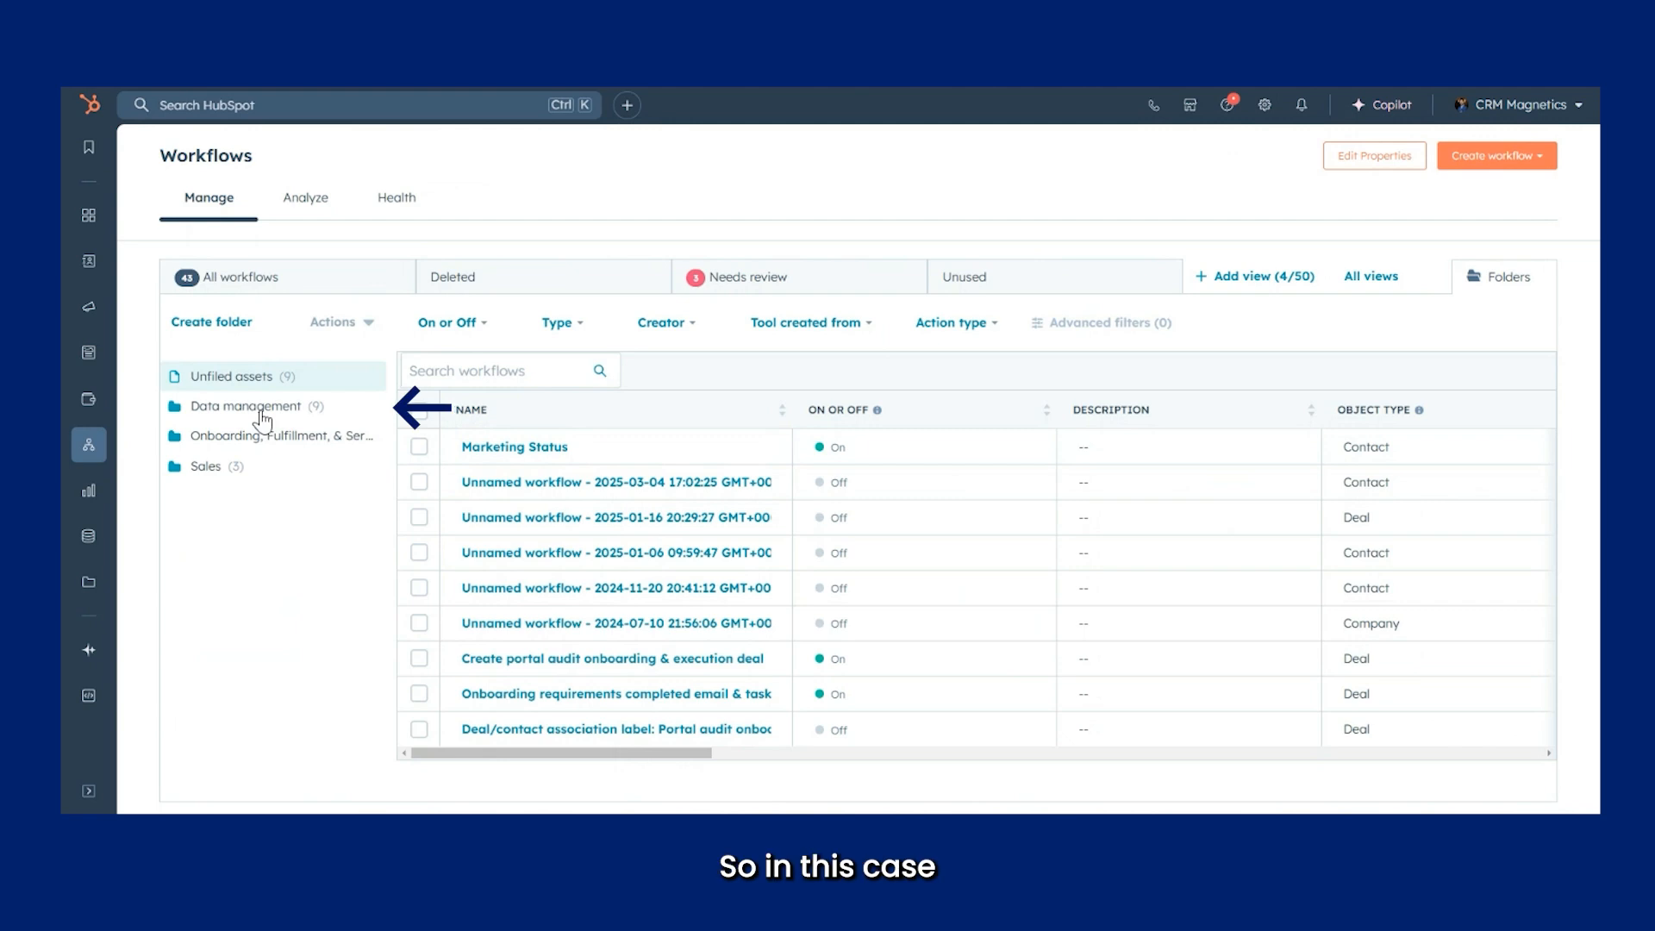
left_click(261, 414)
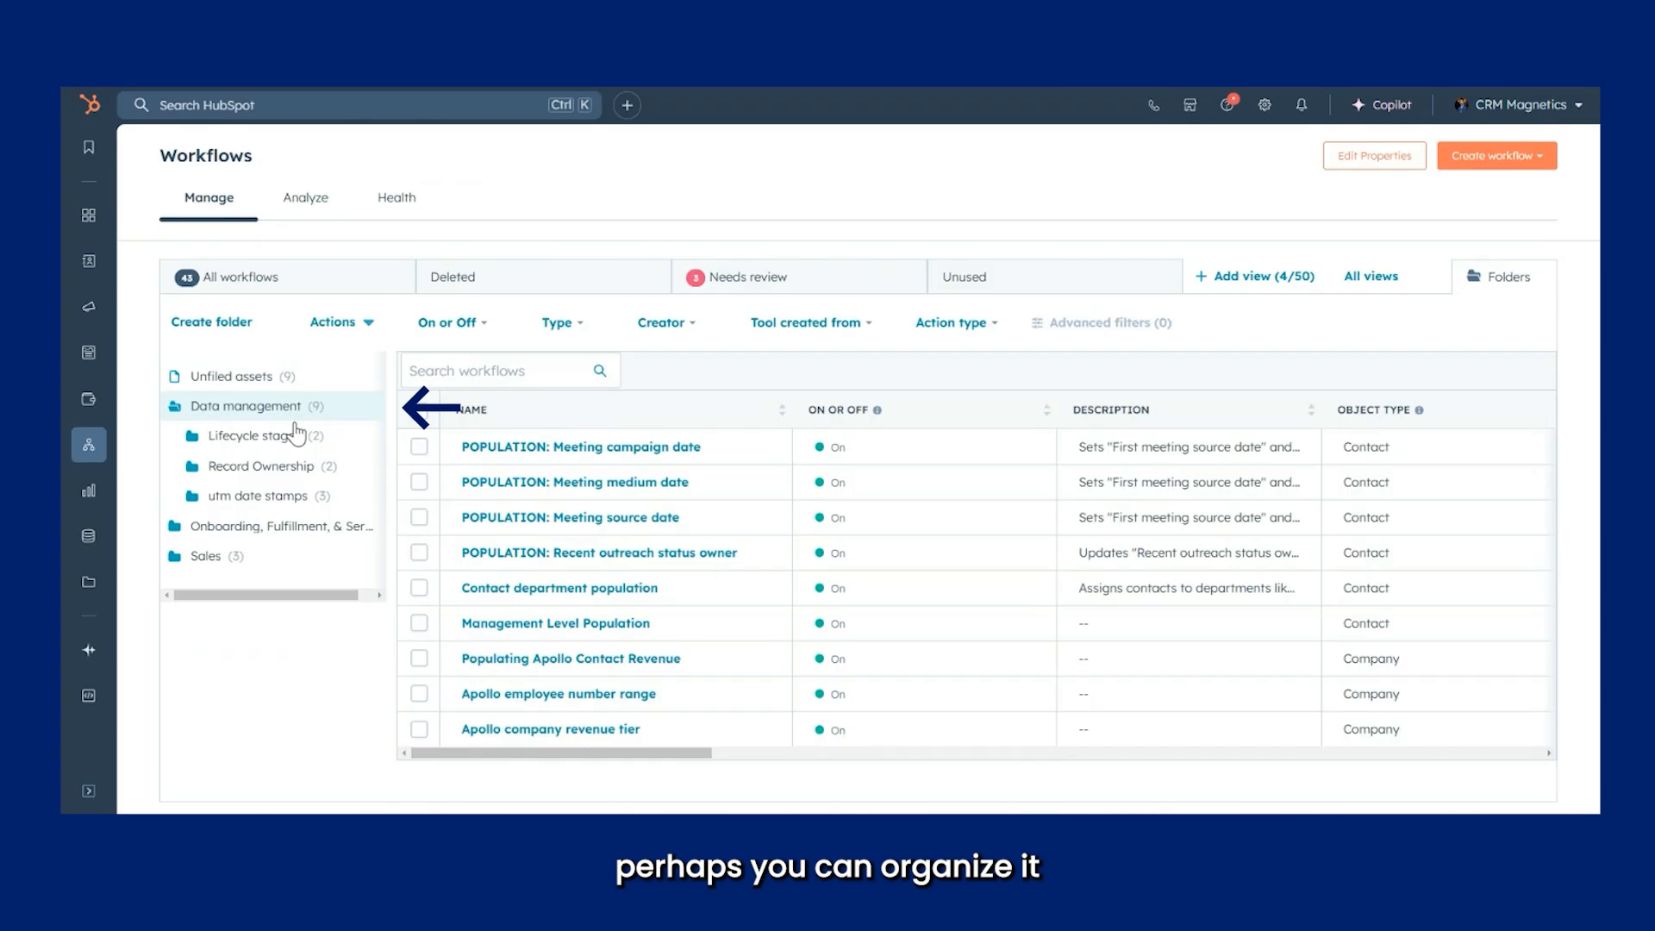
Step: Create a blank deal-based workflow from scratch
left_click(1512, 168)
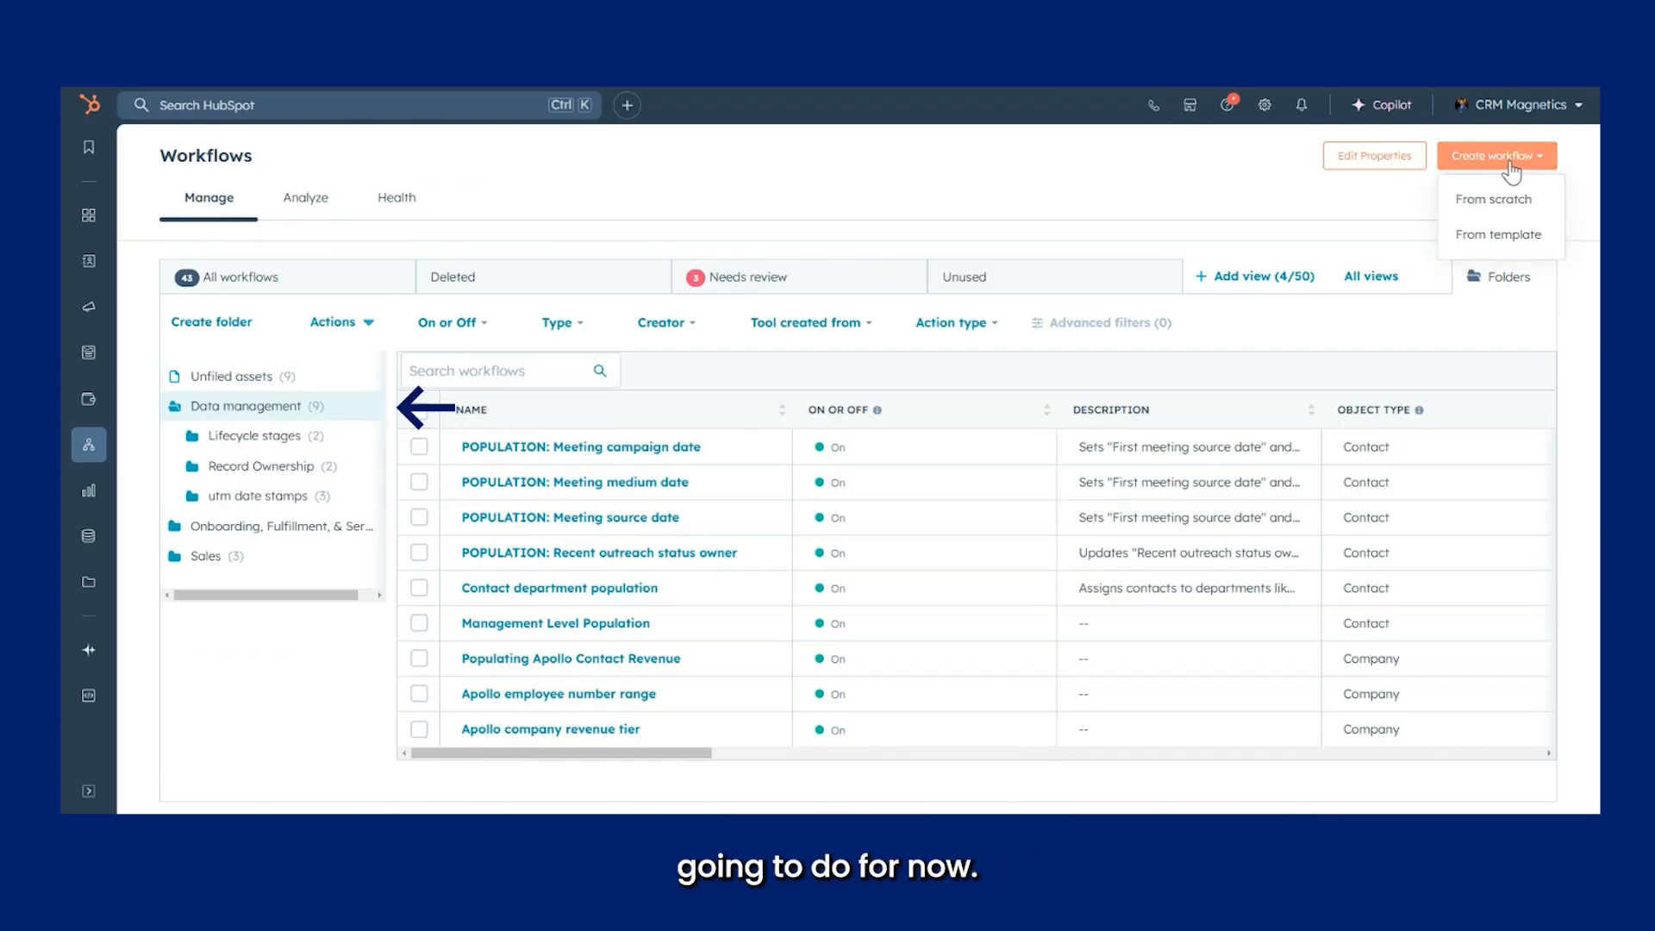
left_click(1509, 207)
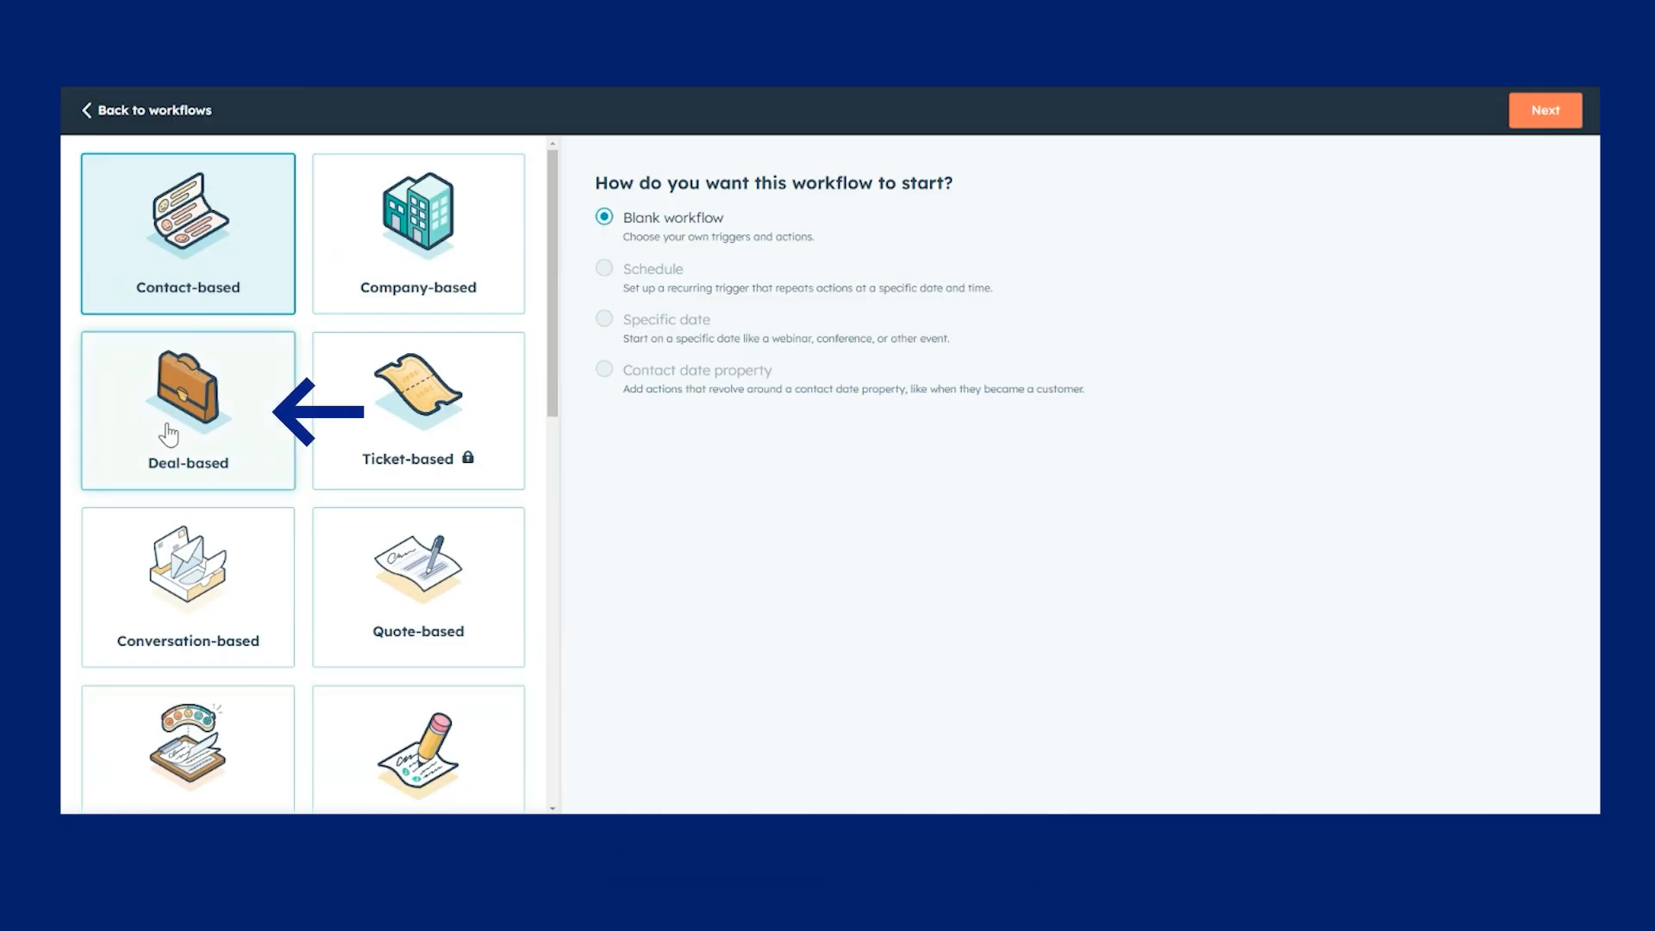
left_click(169, 436)
left_click(1537, 120)
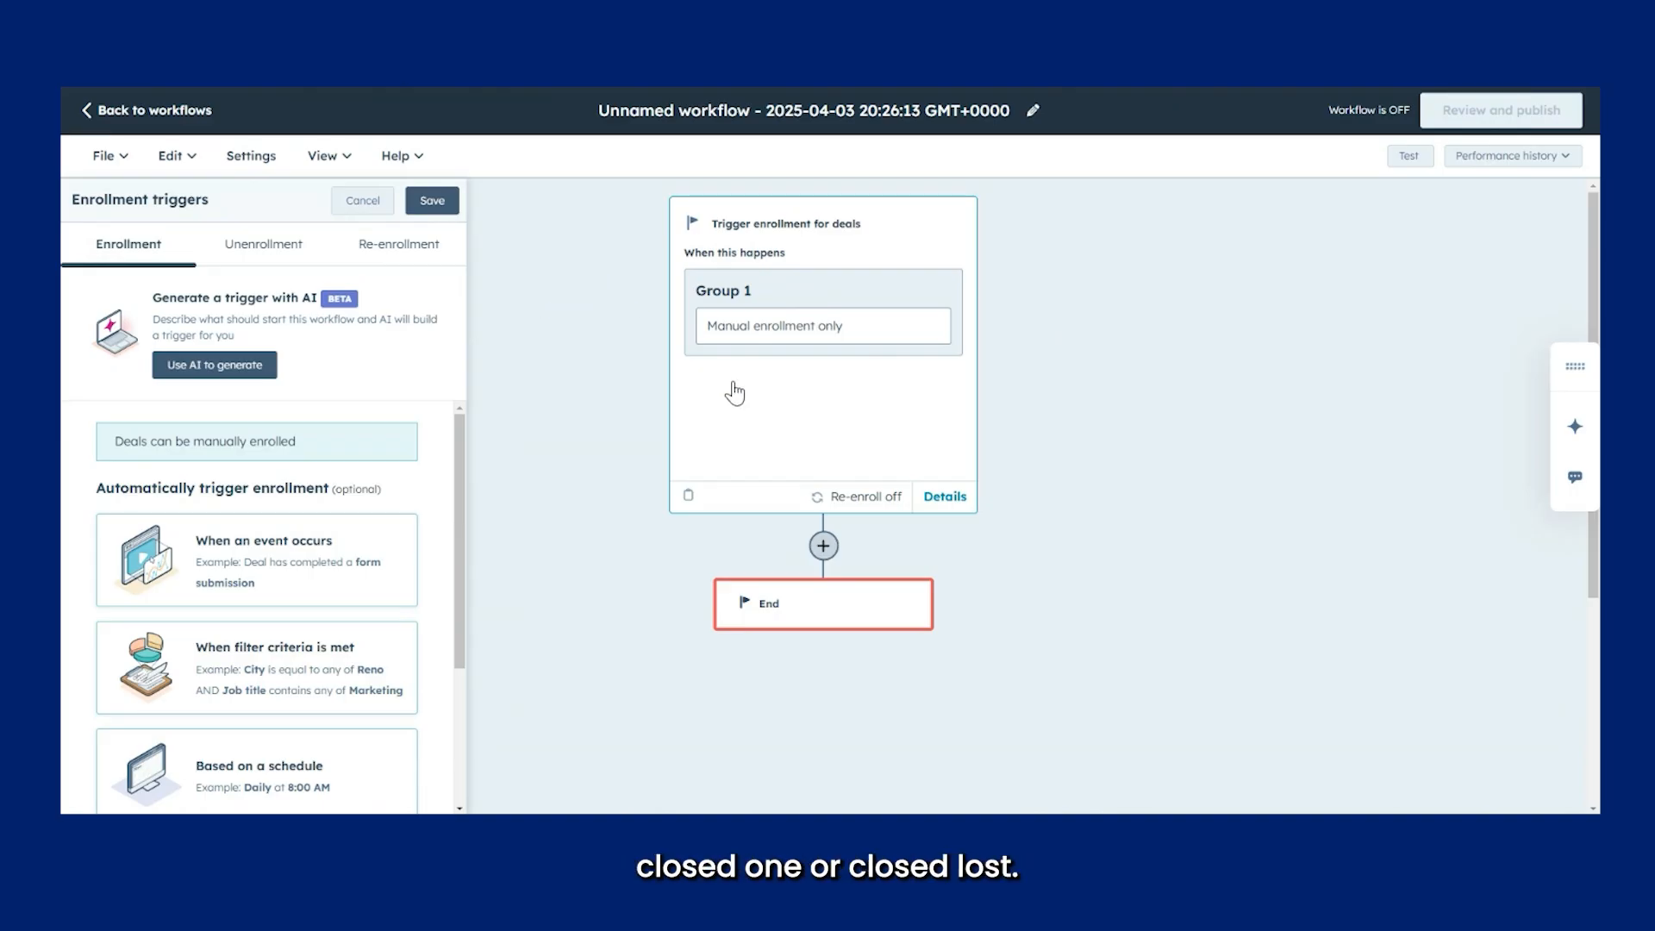
Step: Add a filter-criteria enrollment trigger based on the Deal stage property
scroll(367, 515, "down", 1)
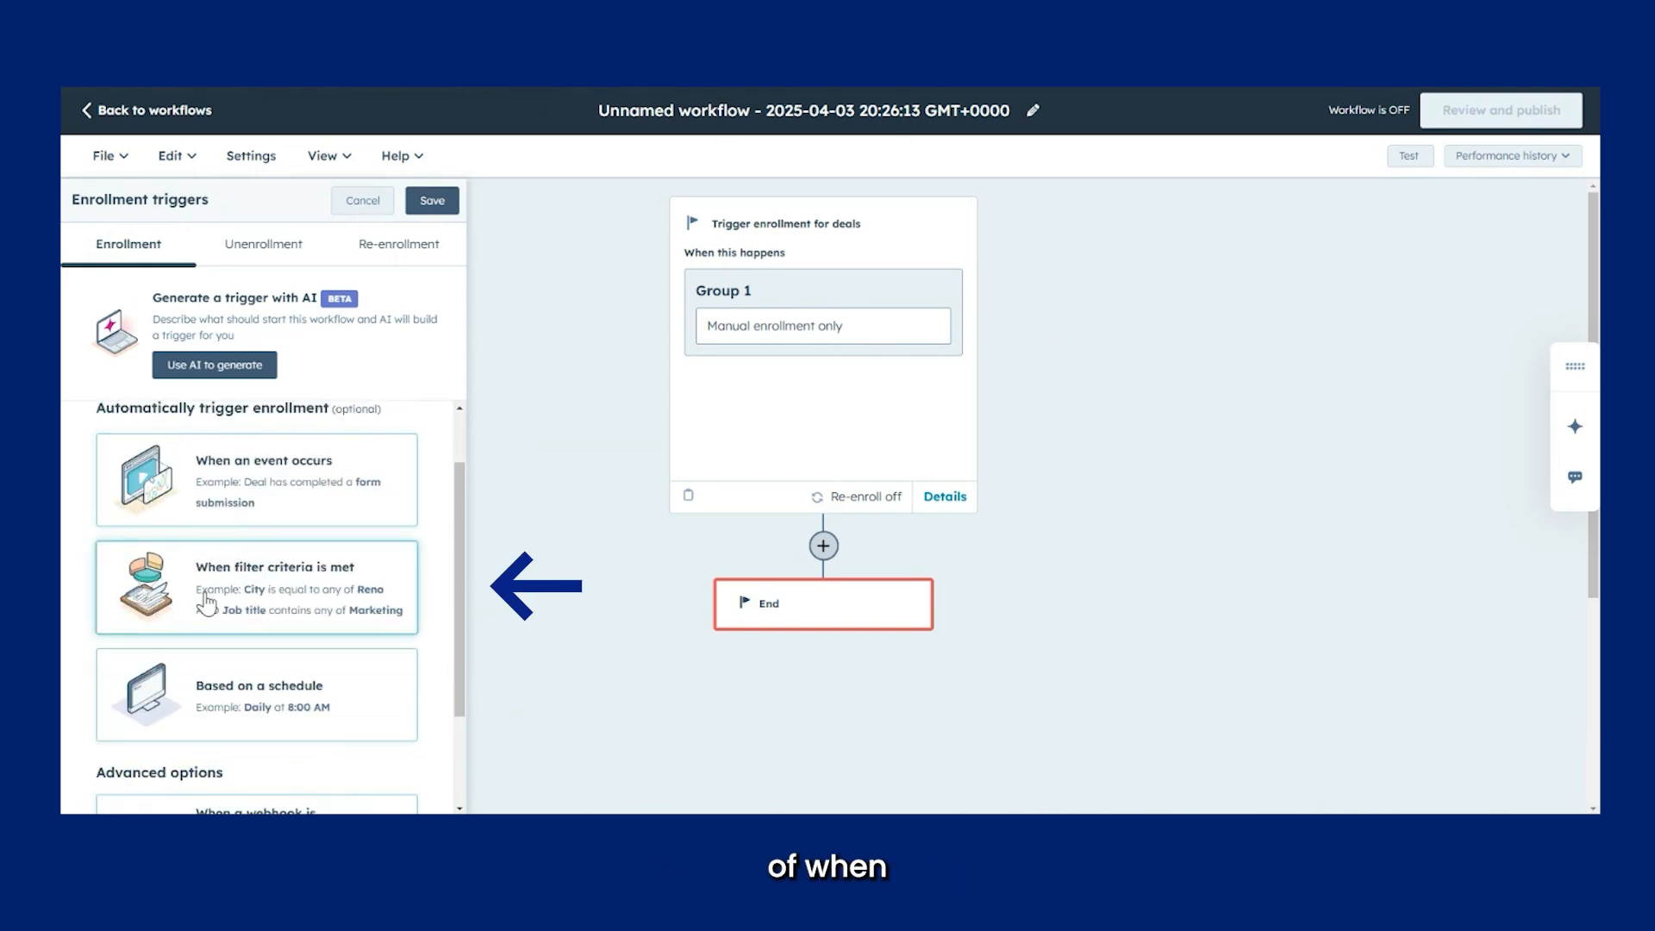
left_click(274, 601)
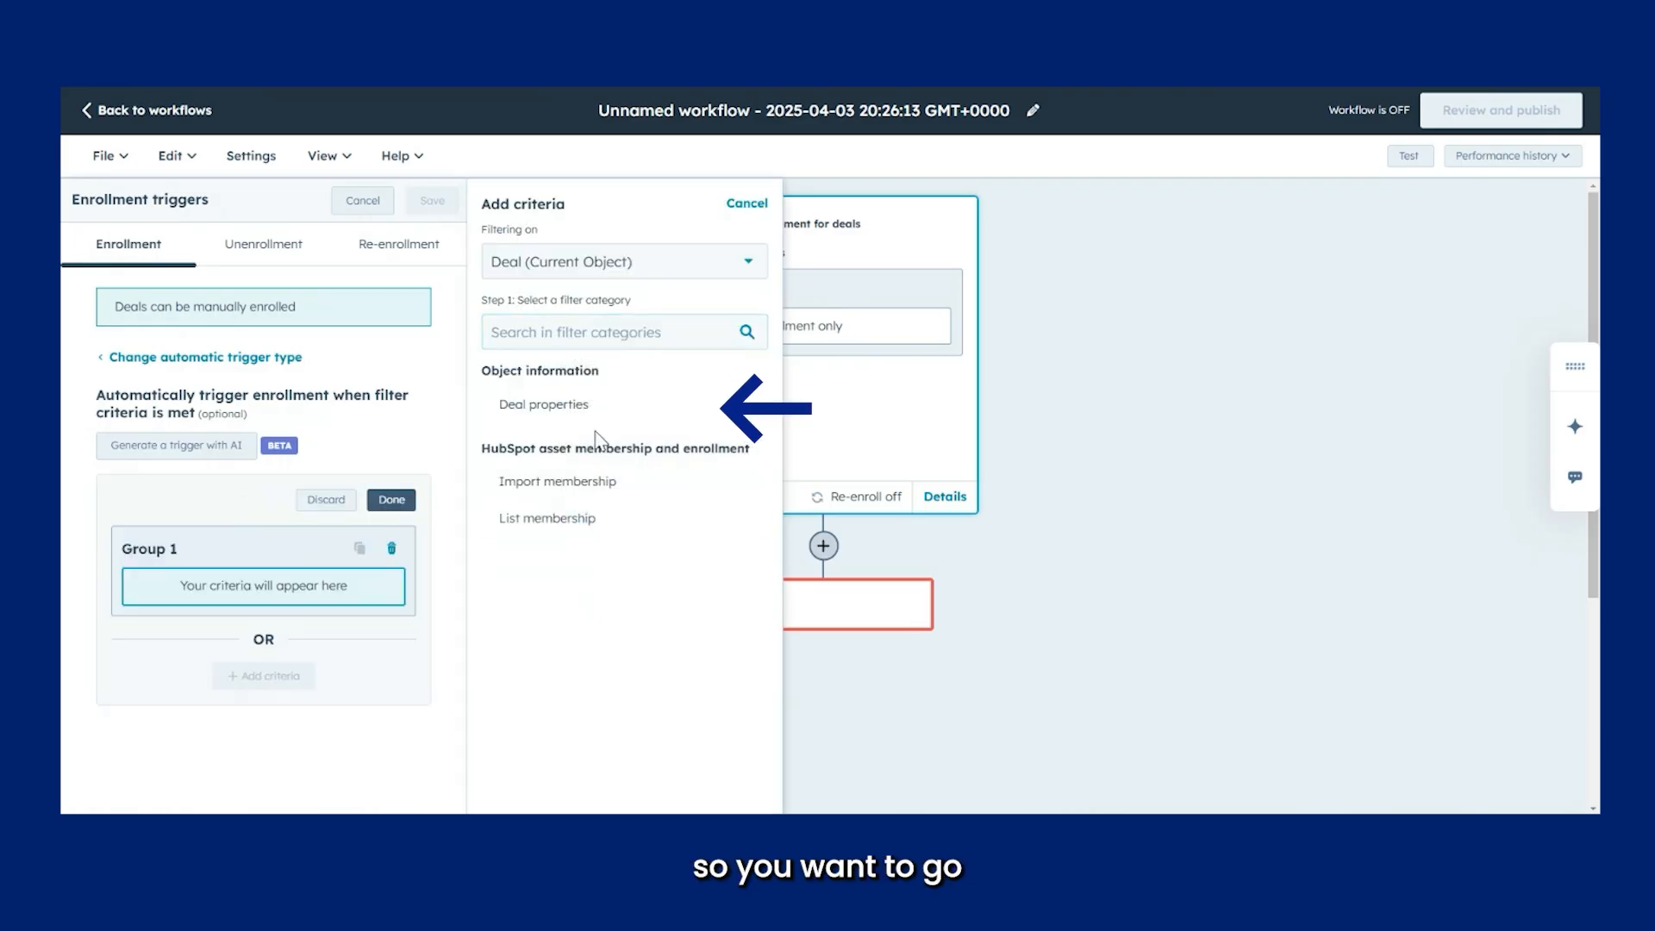
left_click(597, 413)
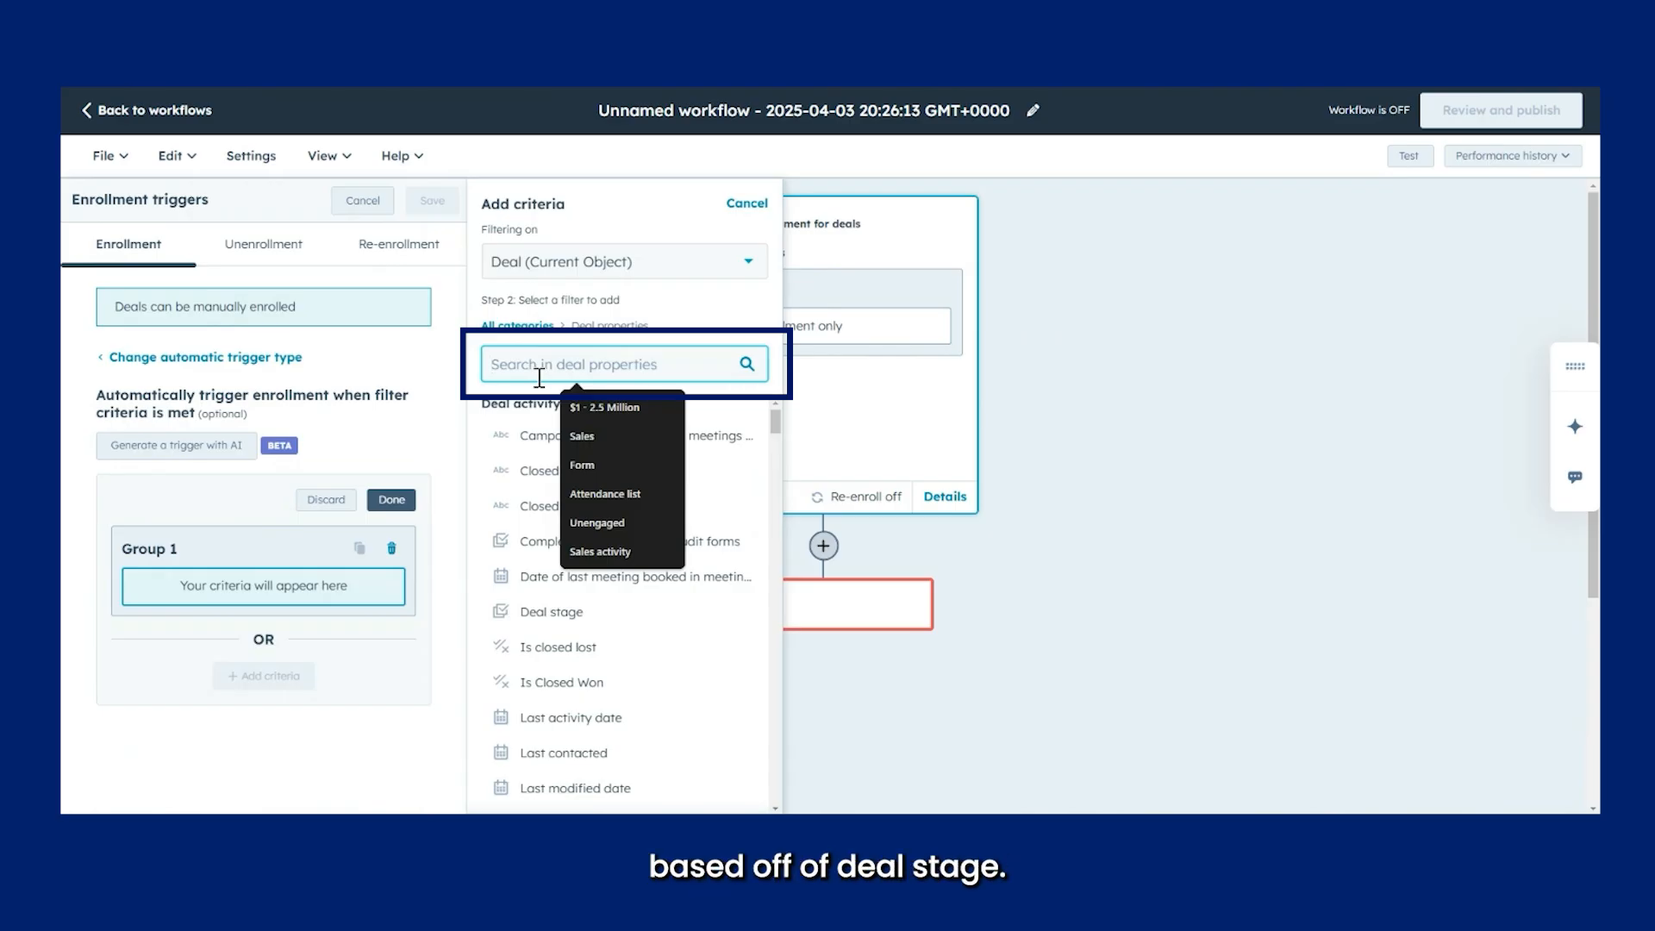
type("st")
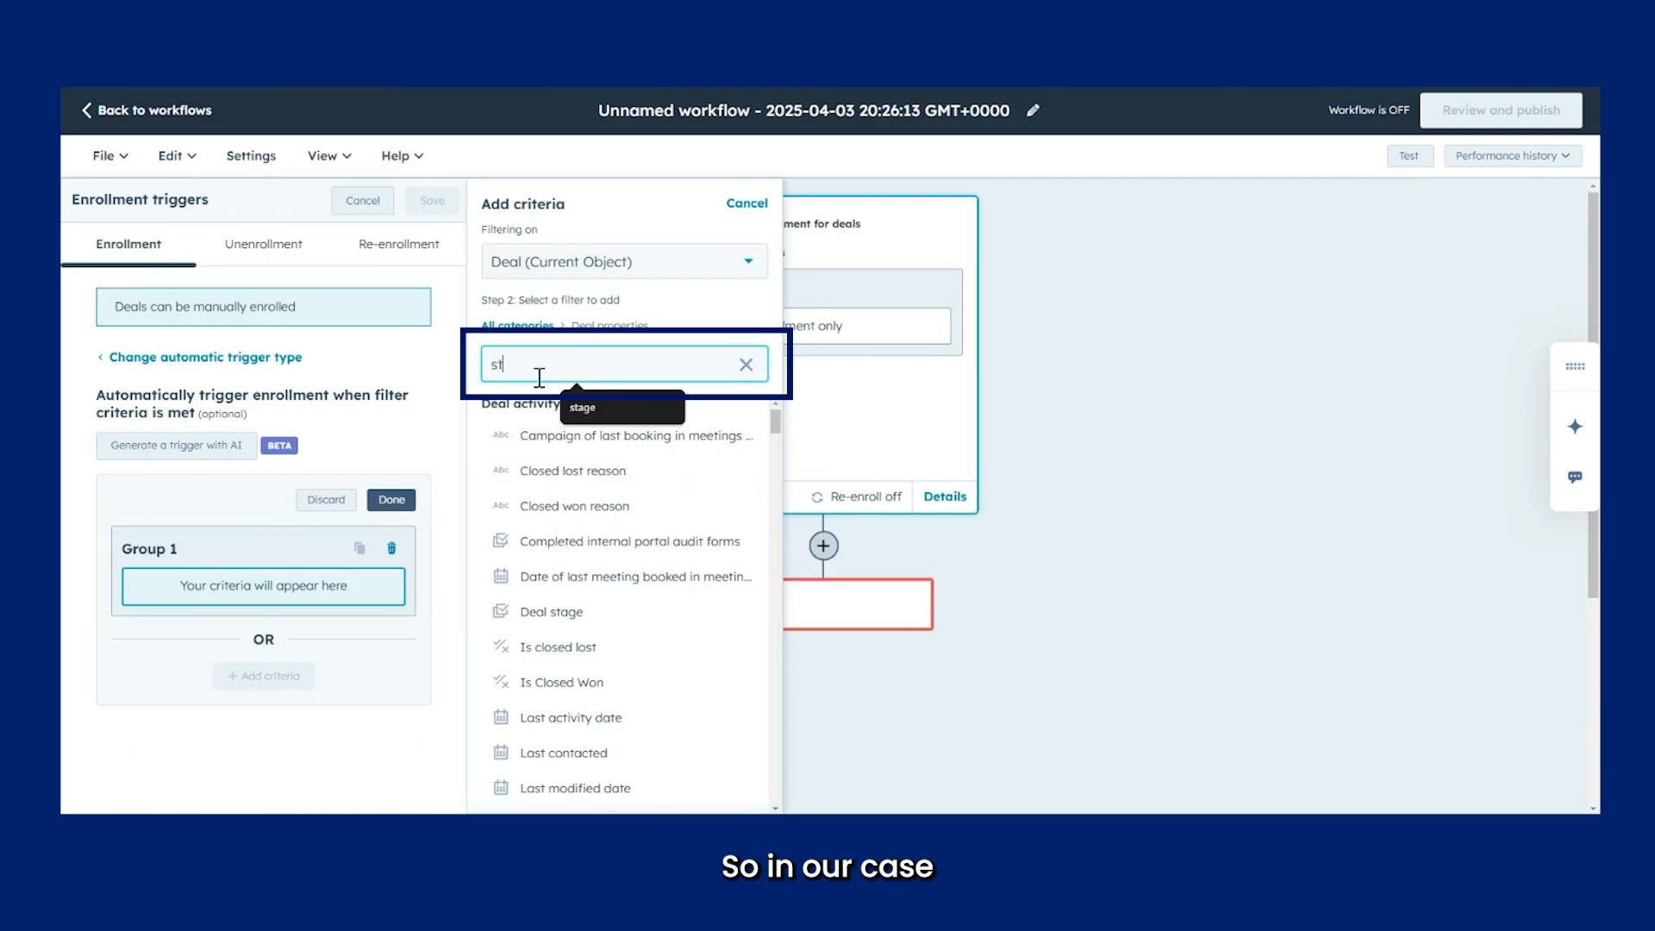
type("age")
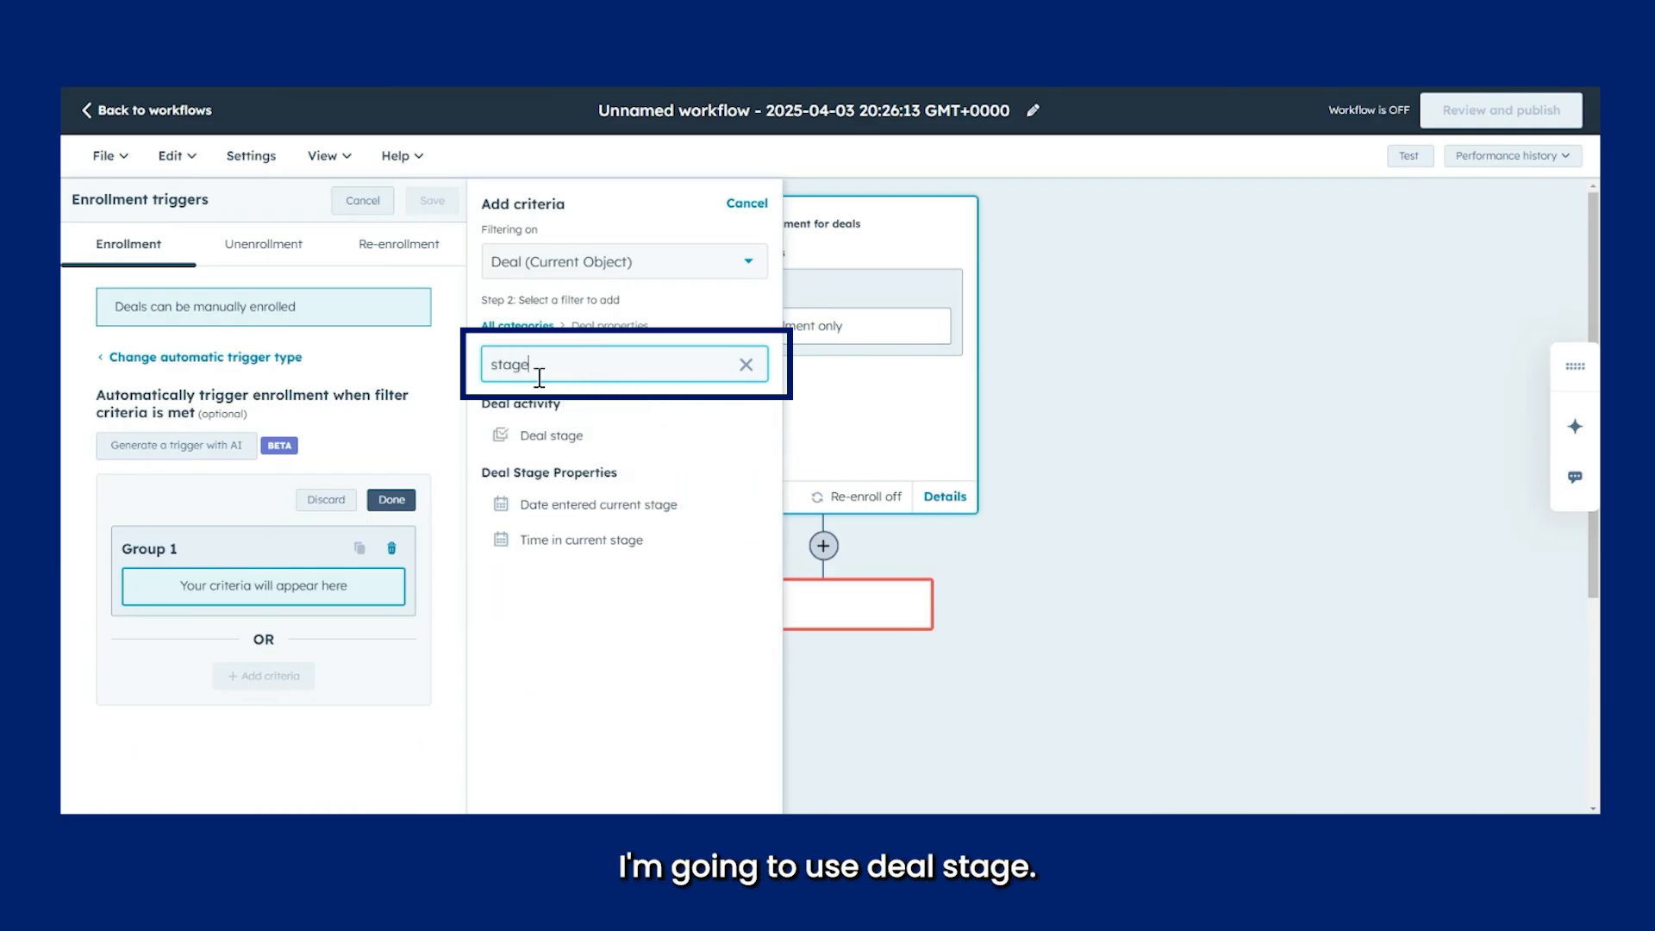
left_click(612, 442)
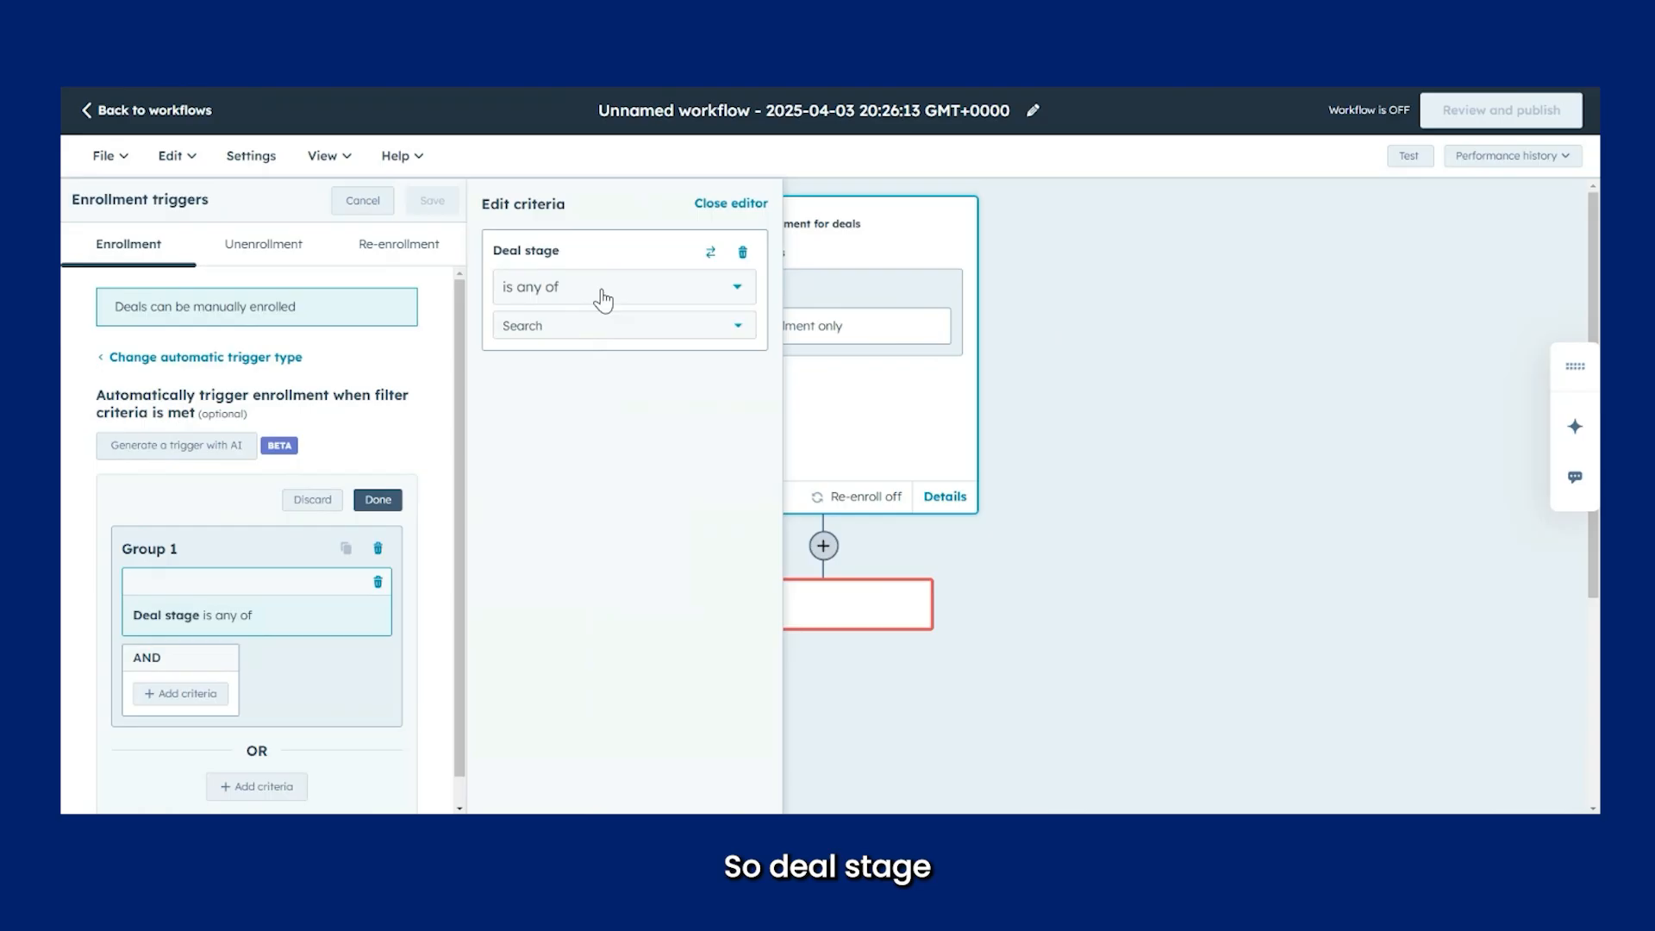
Step: Set the Deal stage criterion to any of Closed won (Sales pipeline) or Closed lost (Sales pipeline)
left_click(595, 330)
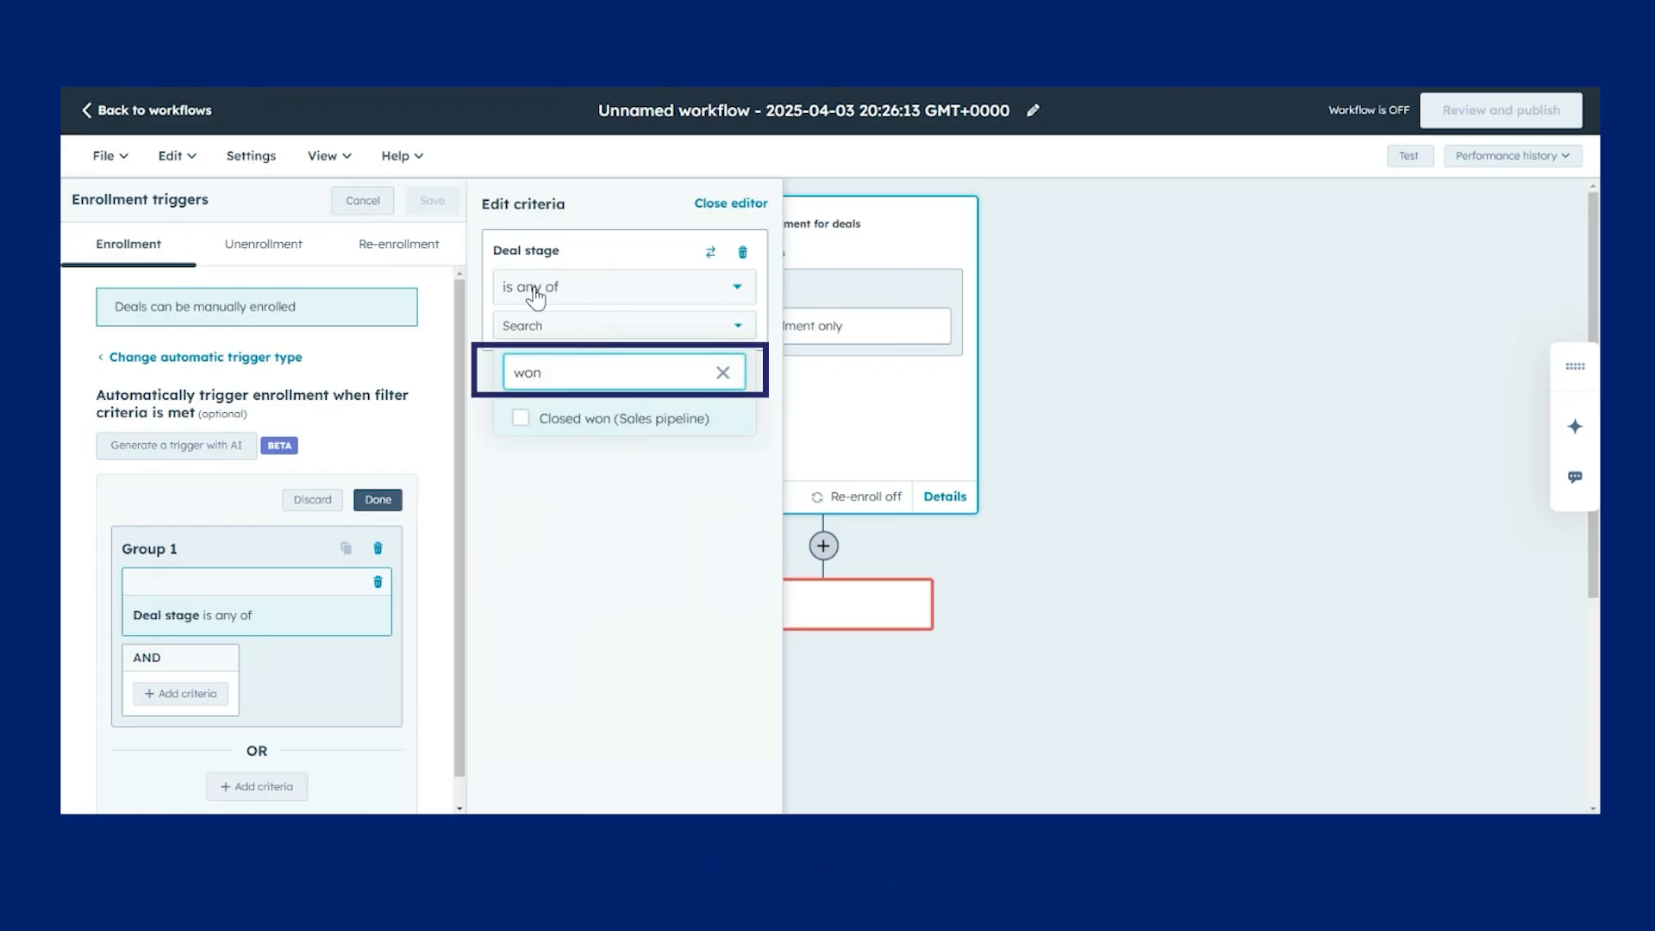
left_click(596, 430)
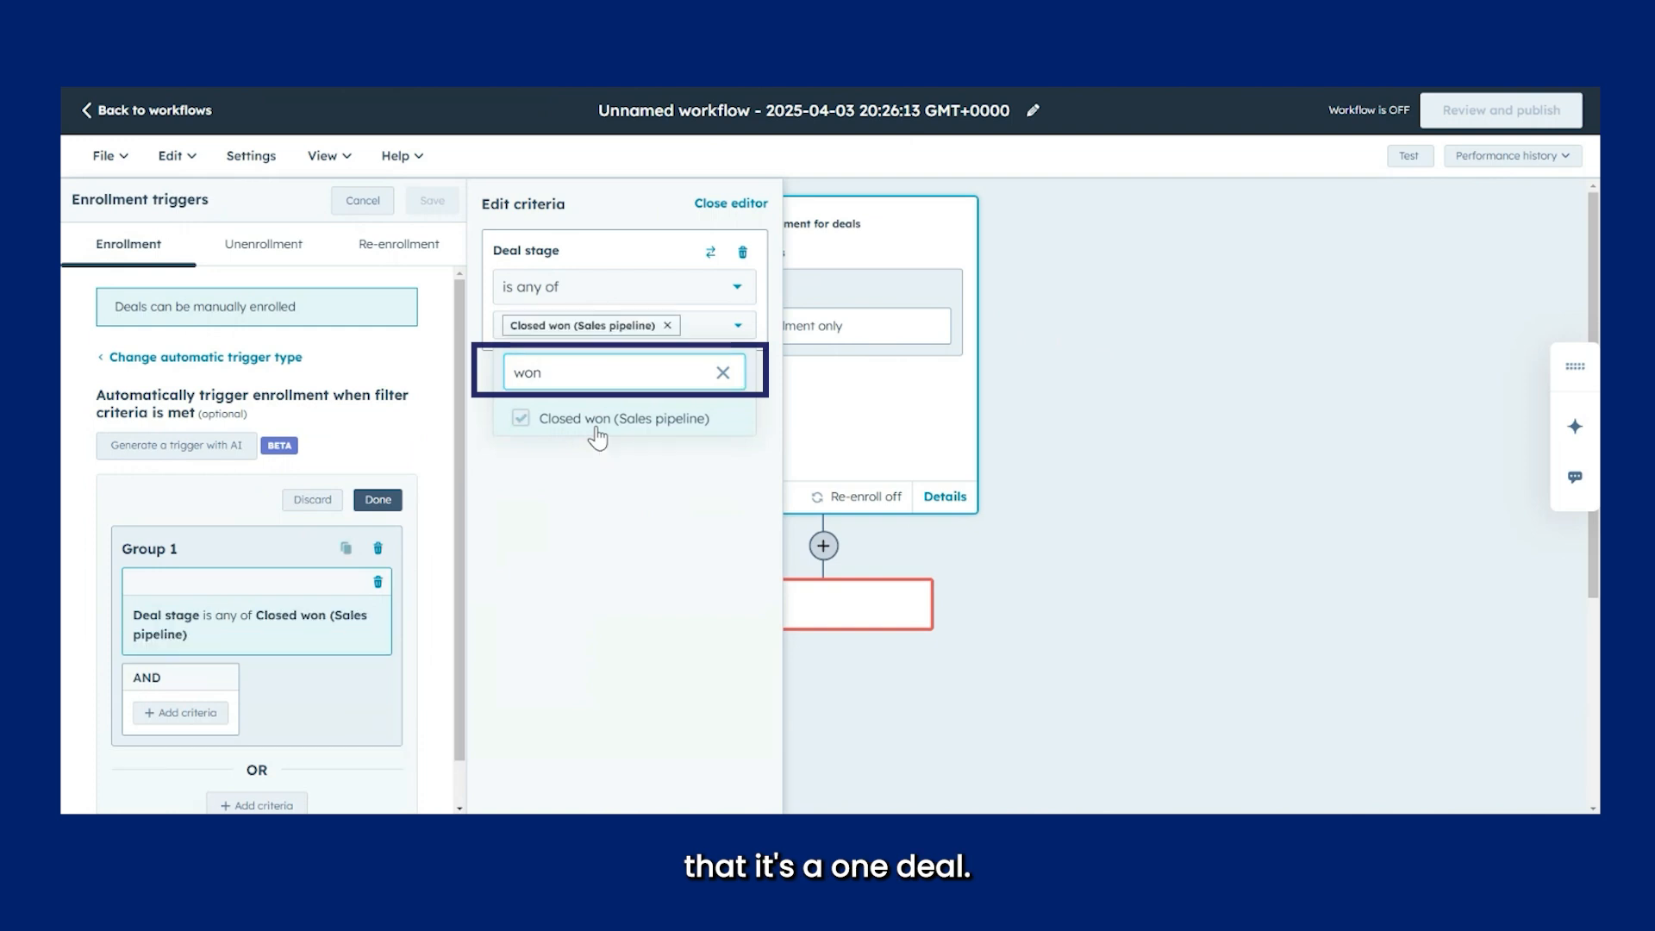
left_click(628, 374)
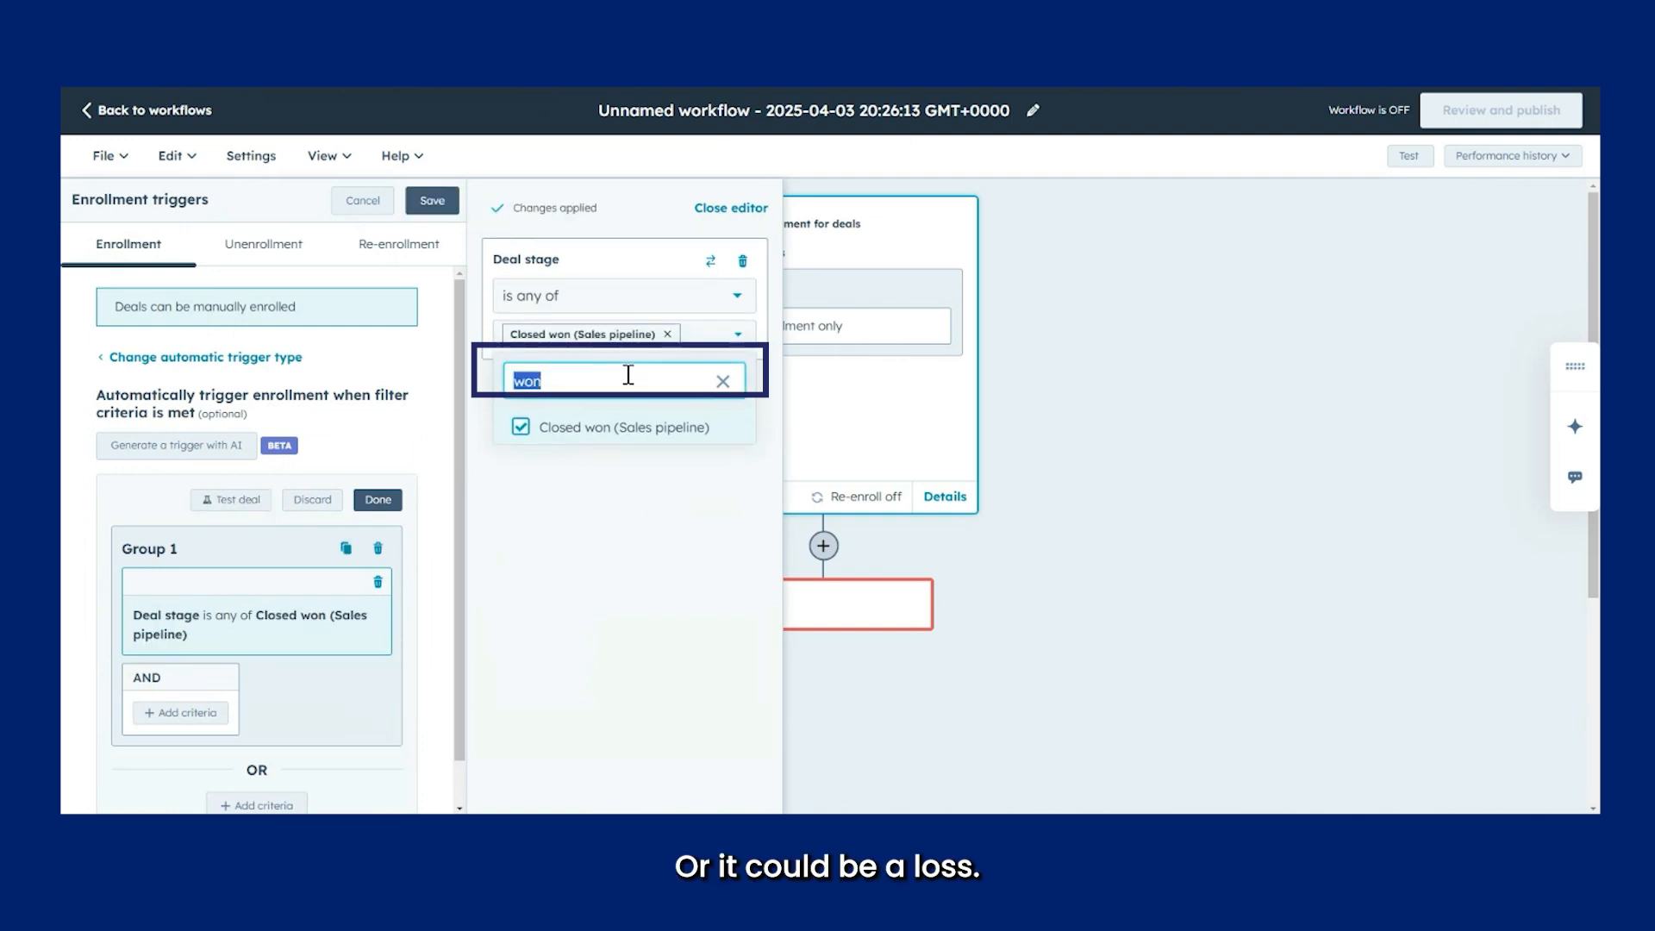
type("los")
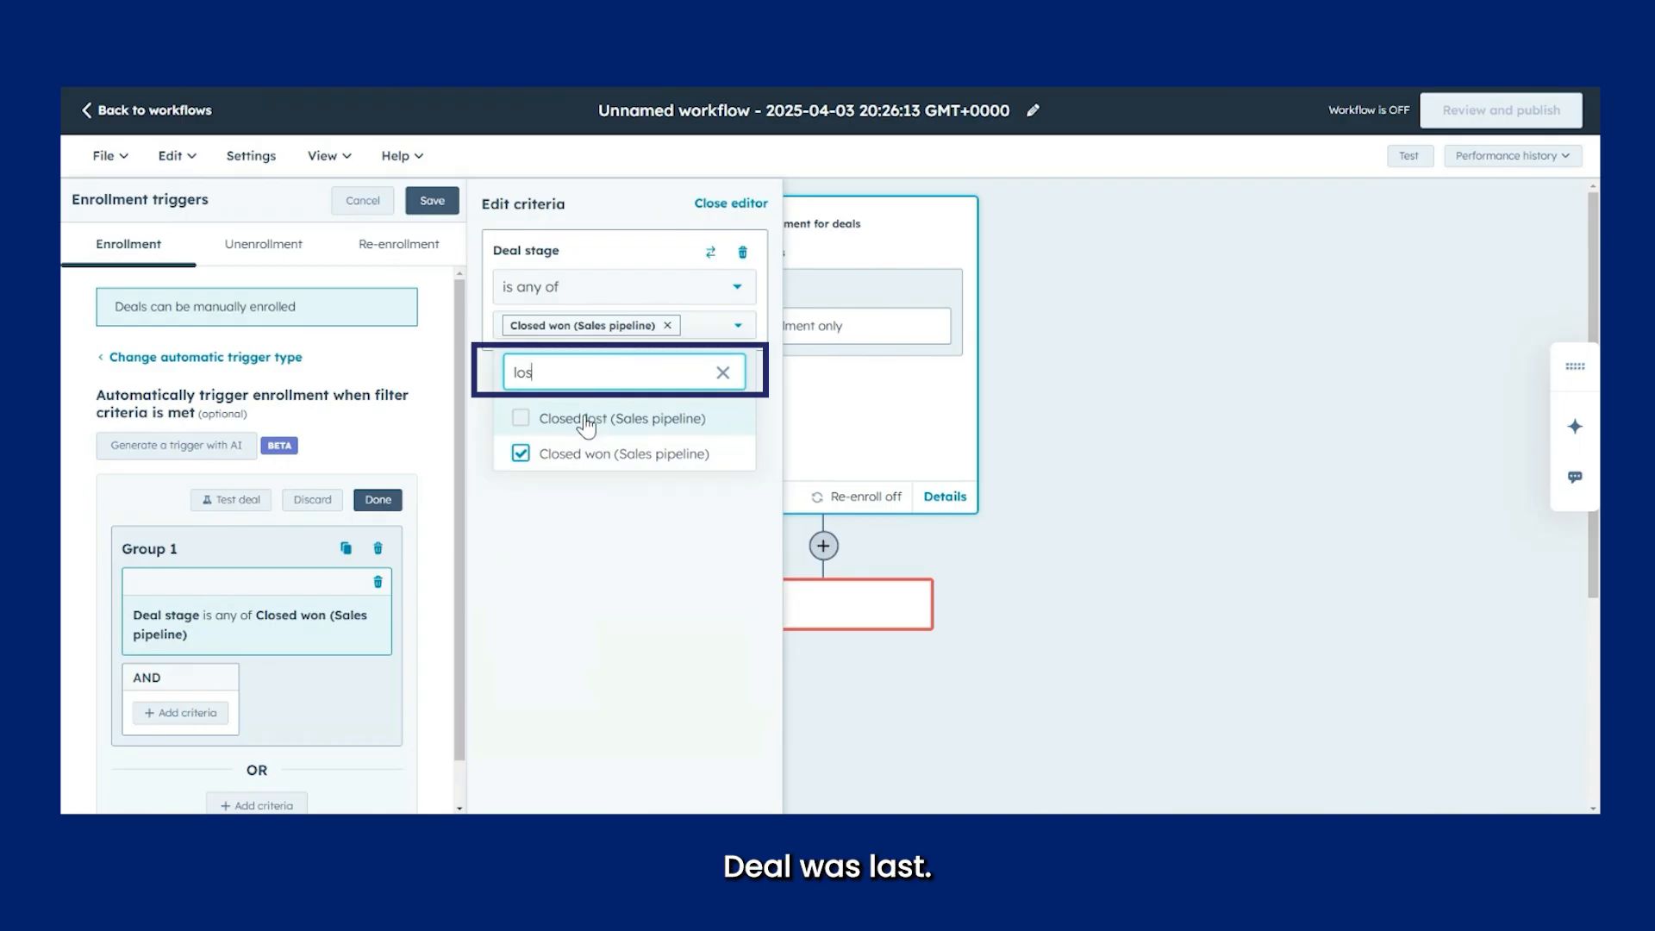
left_click(591, 420)
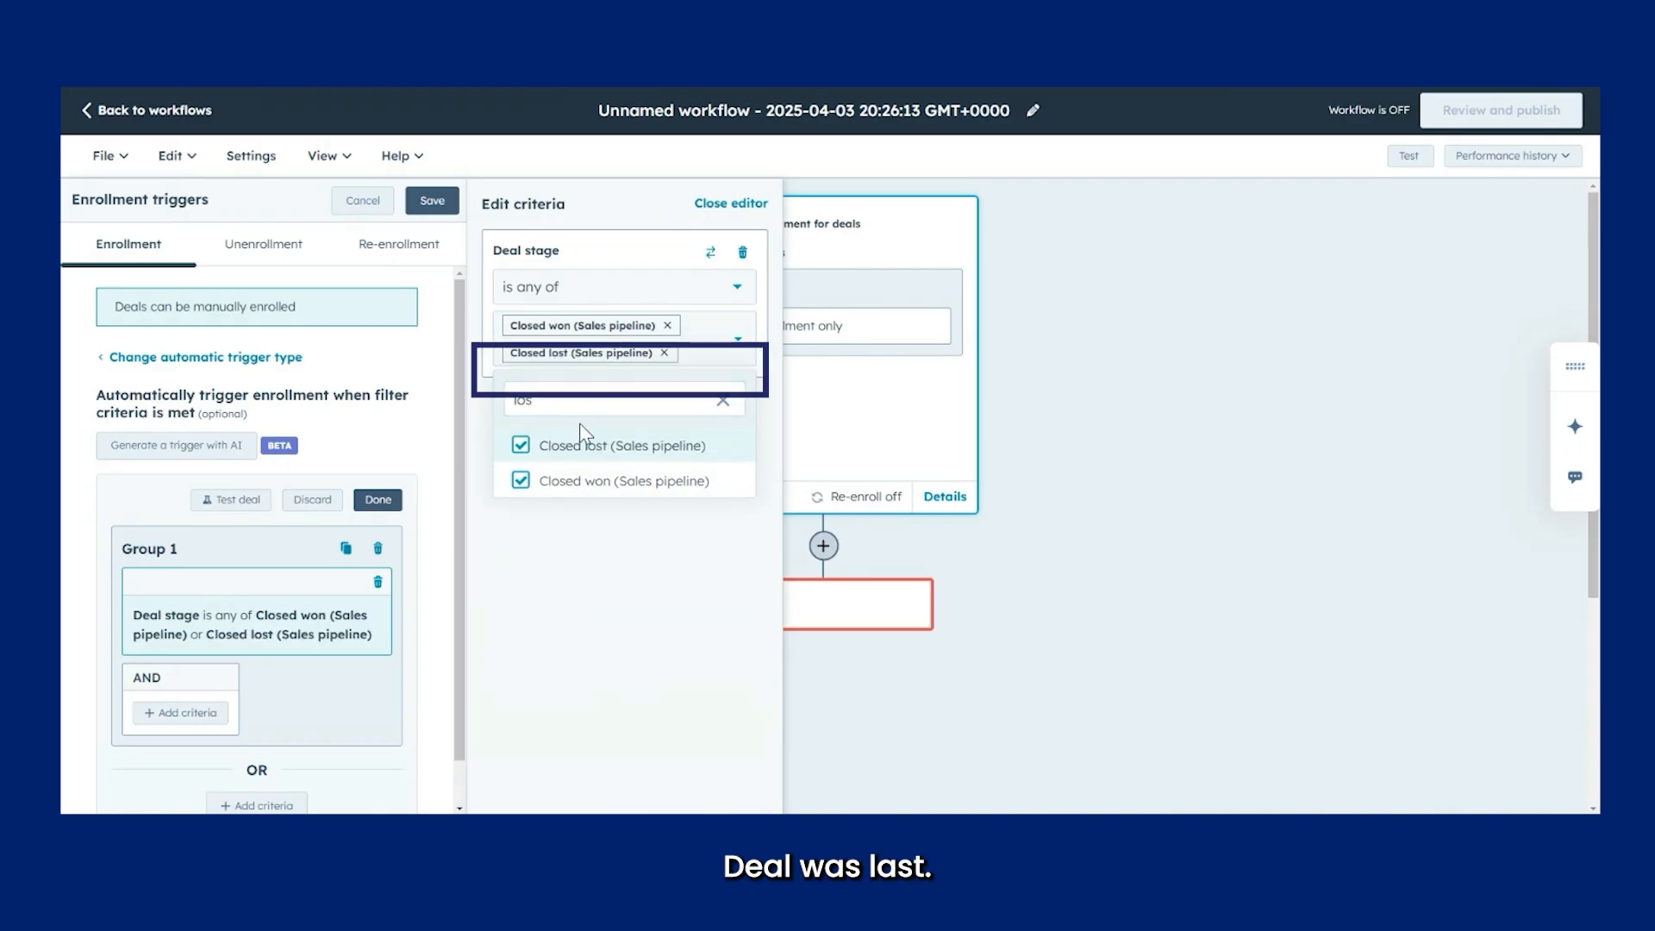
left_click(561, 554)
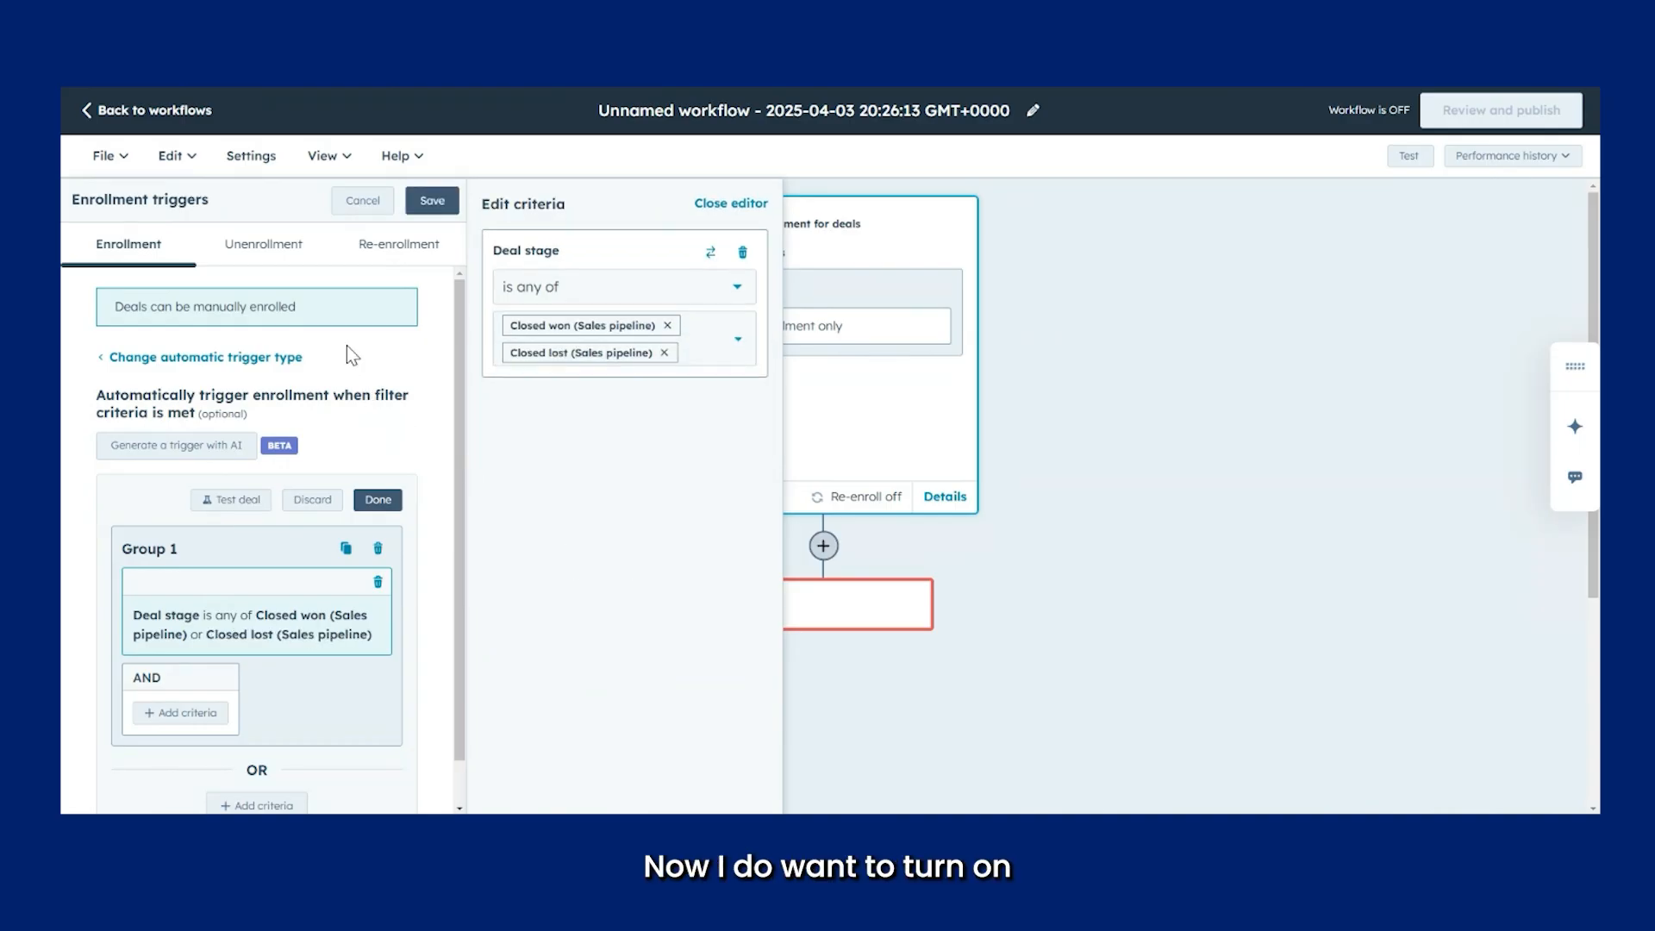
Step: Allow deals to re-enroll after completing the workflow, review the Group 1 criteria and save the enrollment triggers
left_click(412, 258)
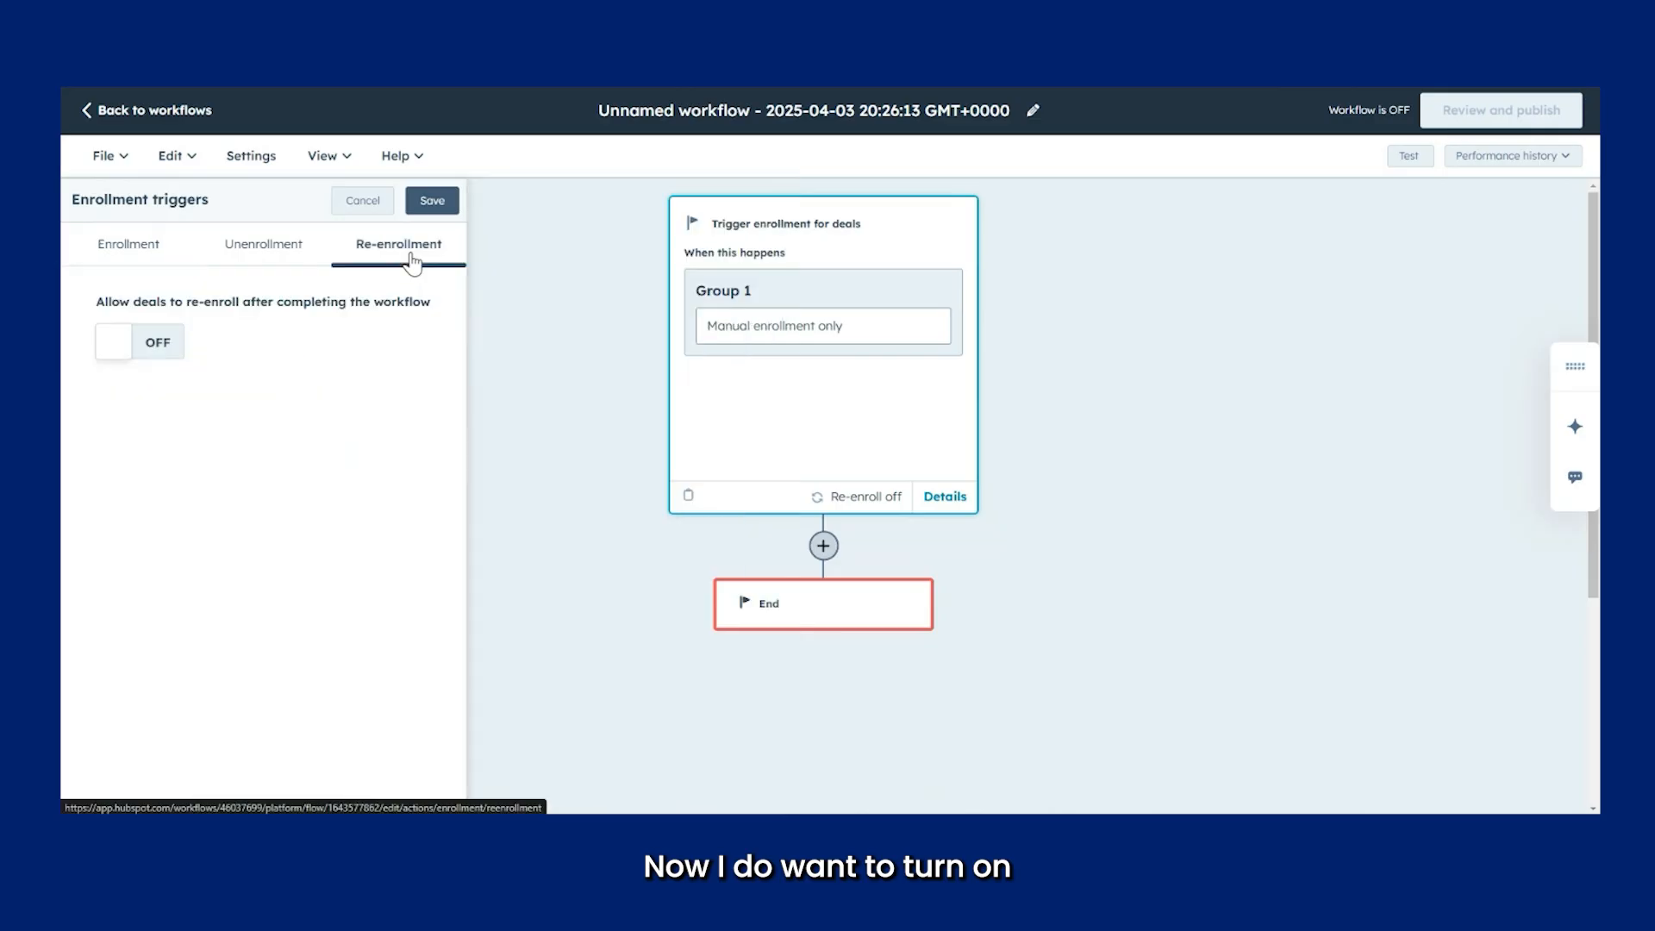
left_click(129, 351)
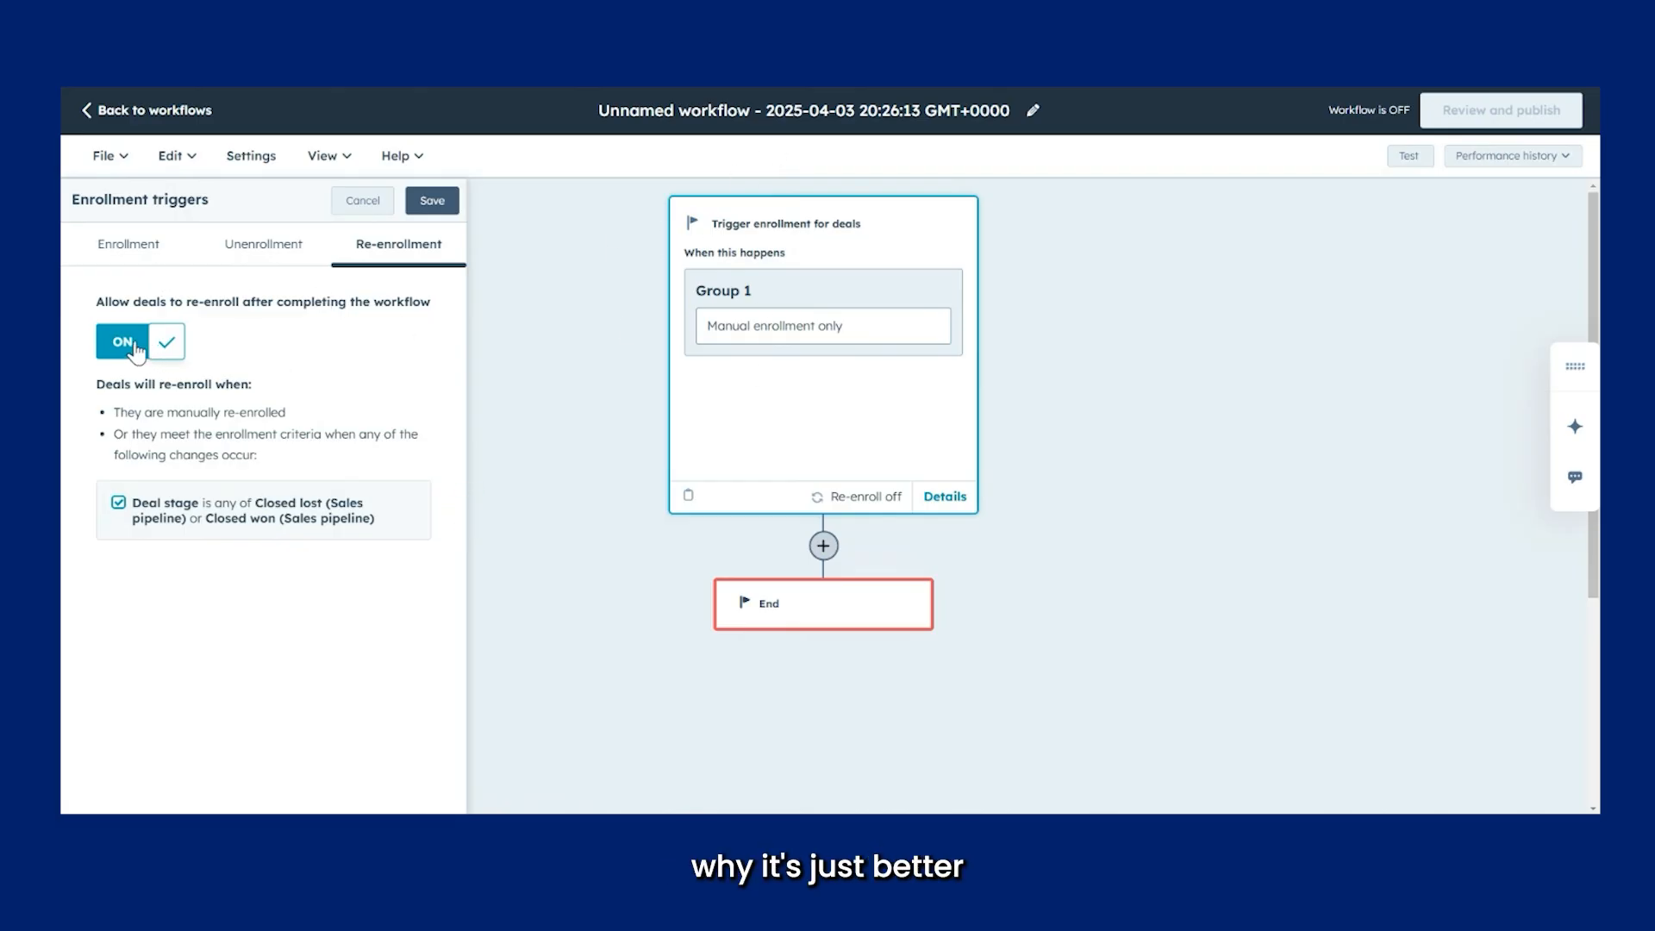
left_click(127, 244)
left_click(206, 487)
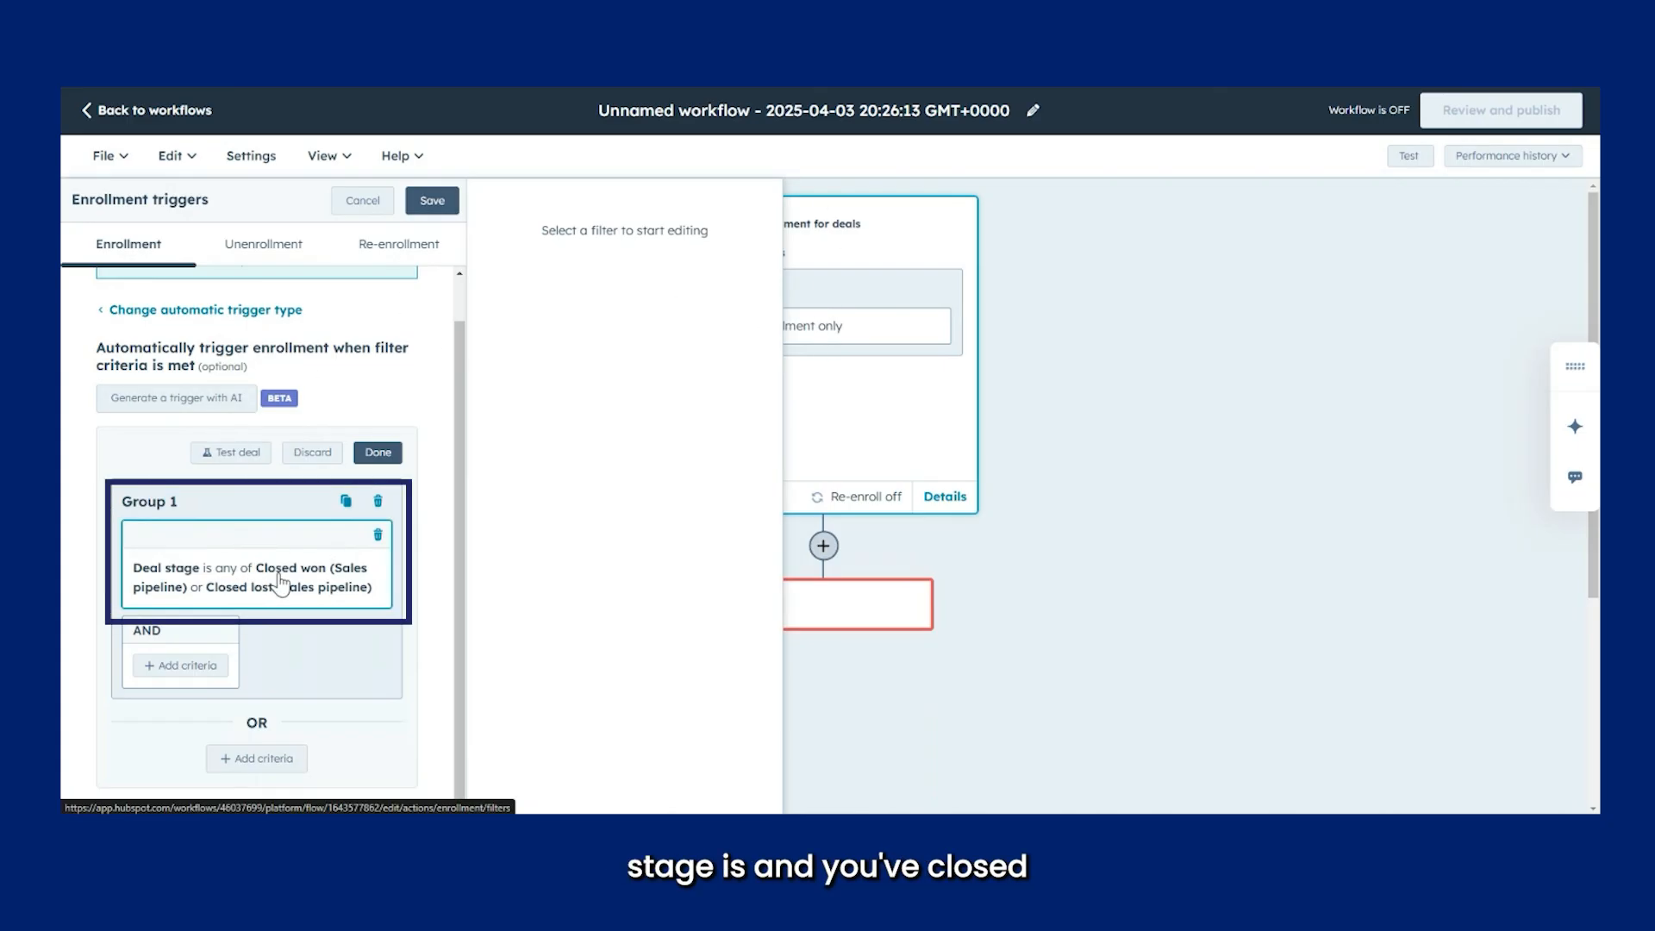
left_click(433, 204)
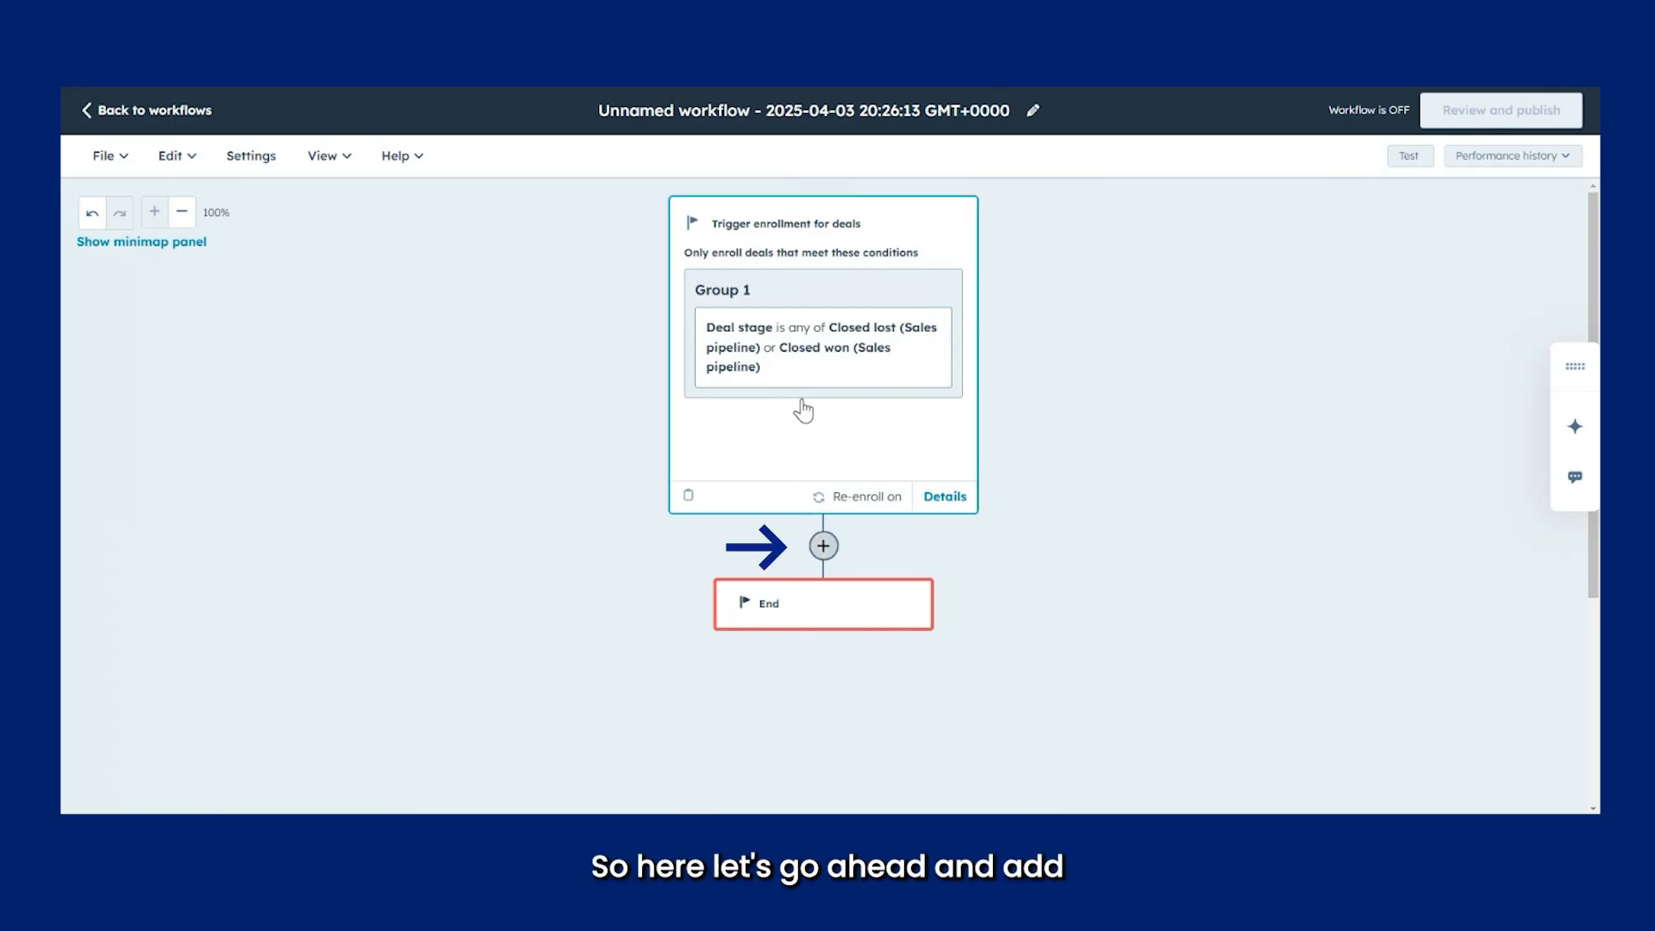
Step: Add a branch action based on AND/OR logic below the enrollment trigger and name its first branch Won
left_click(823, 545)
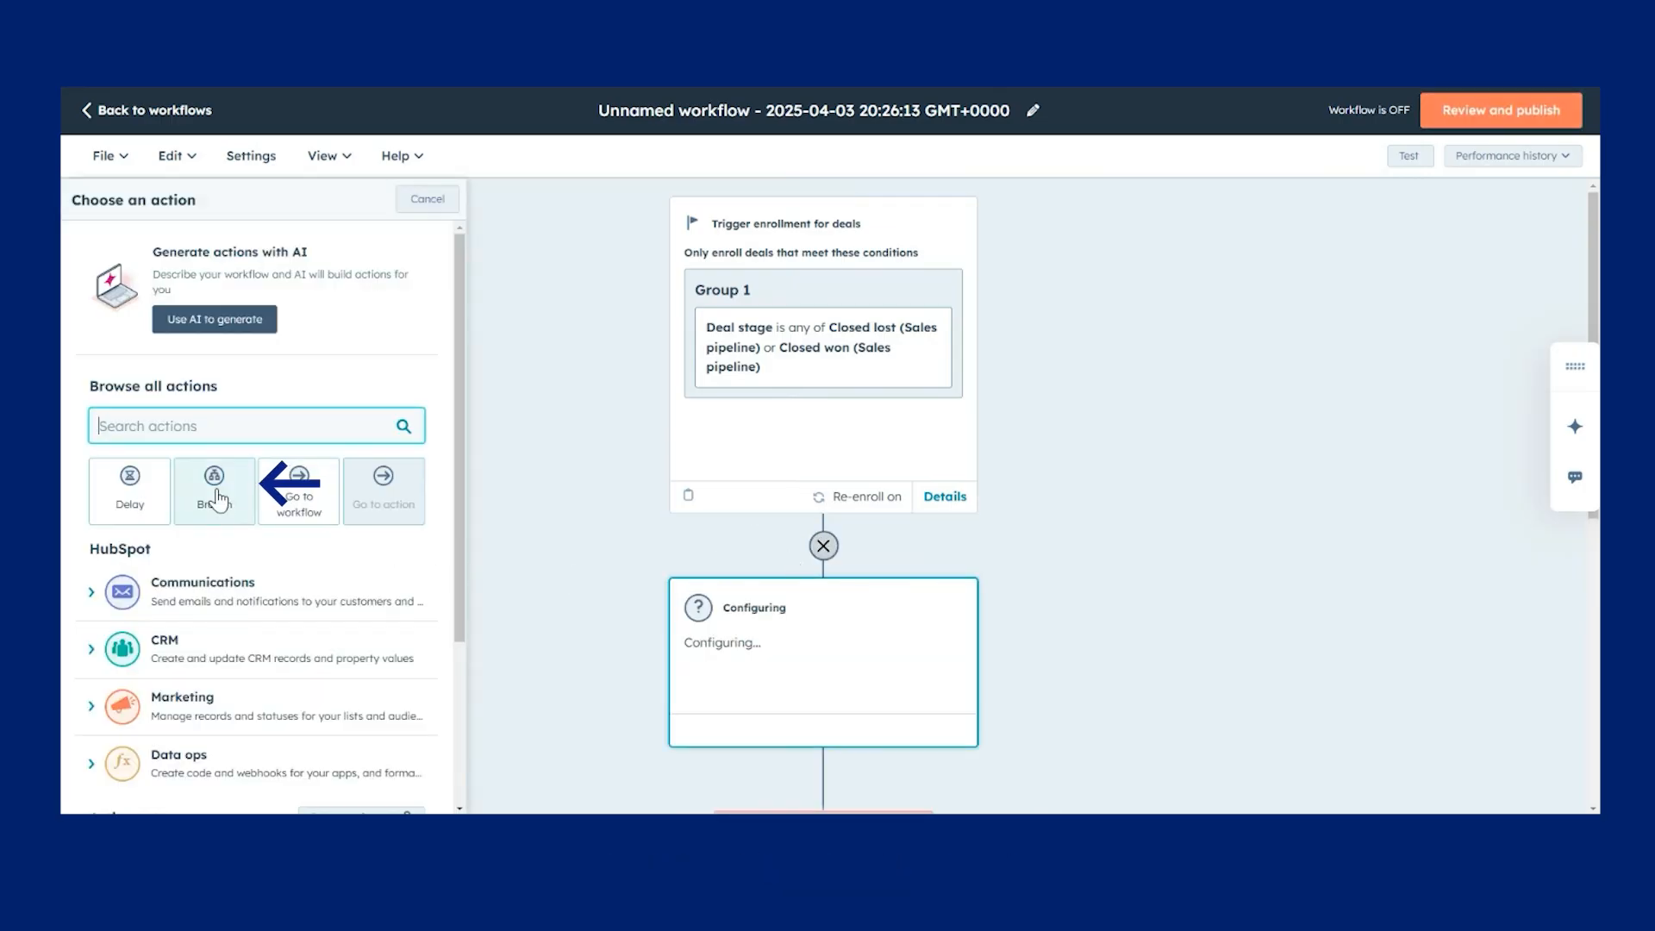
left_click(216, 484)
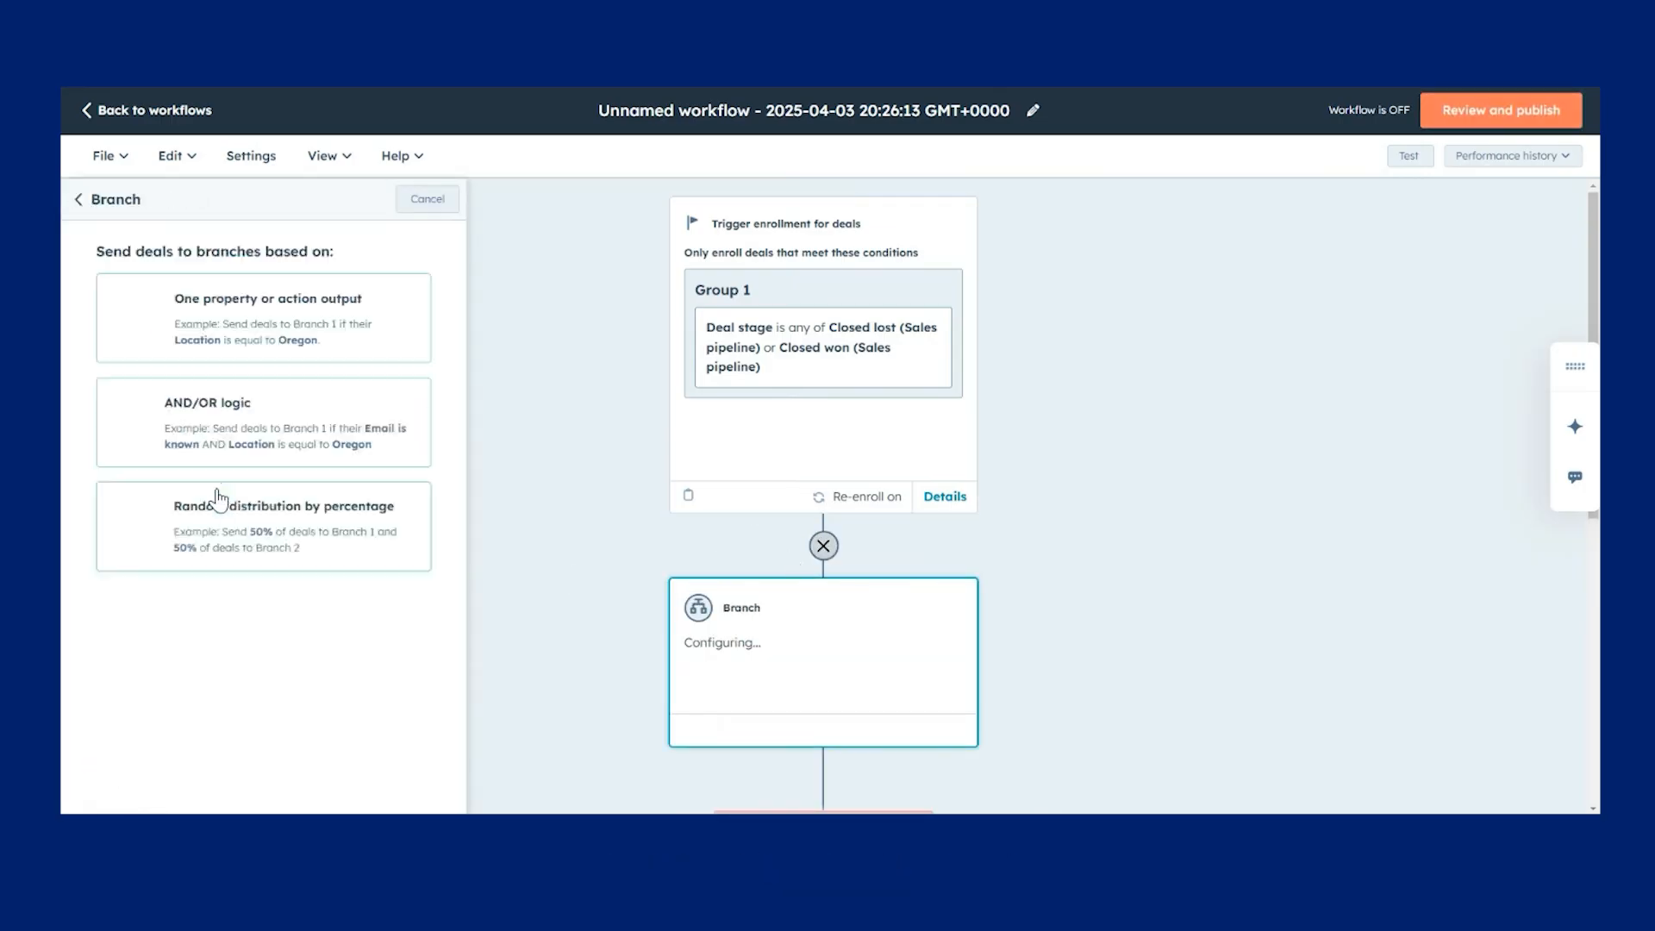
left_click(253, 457)
left_click(258, 405)
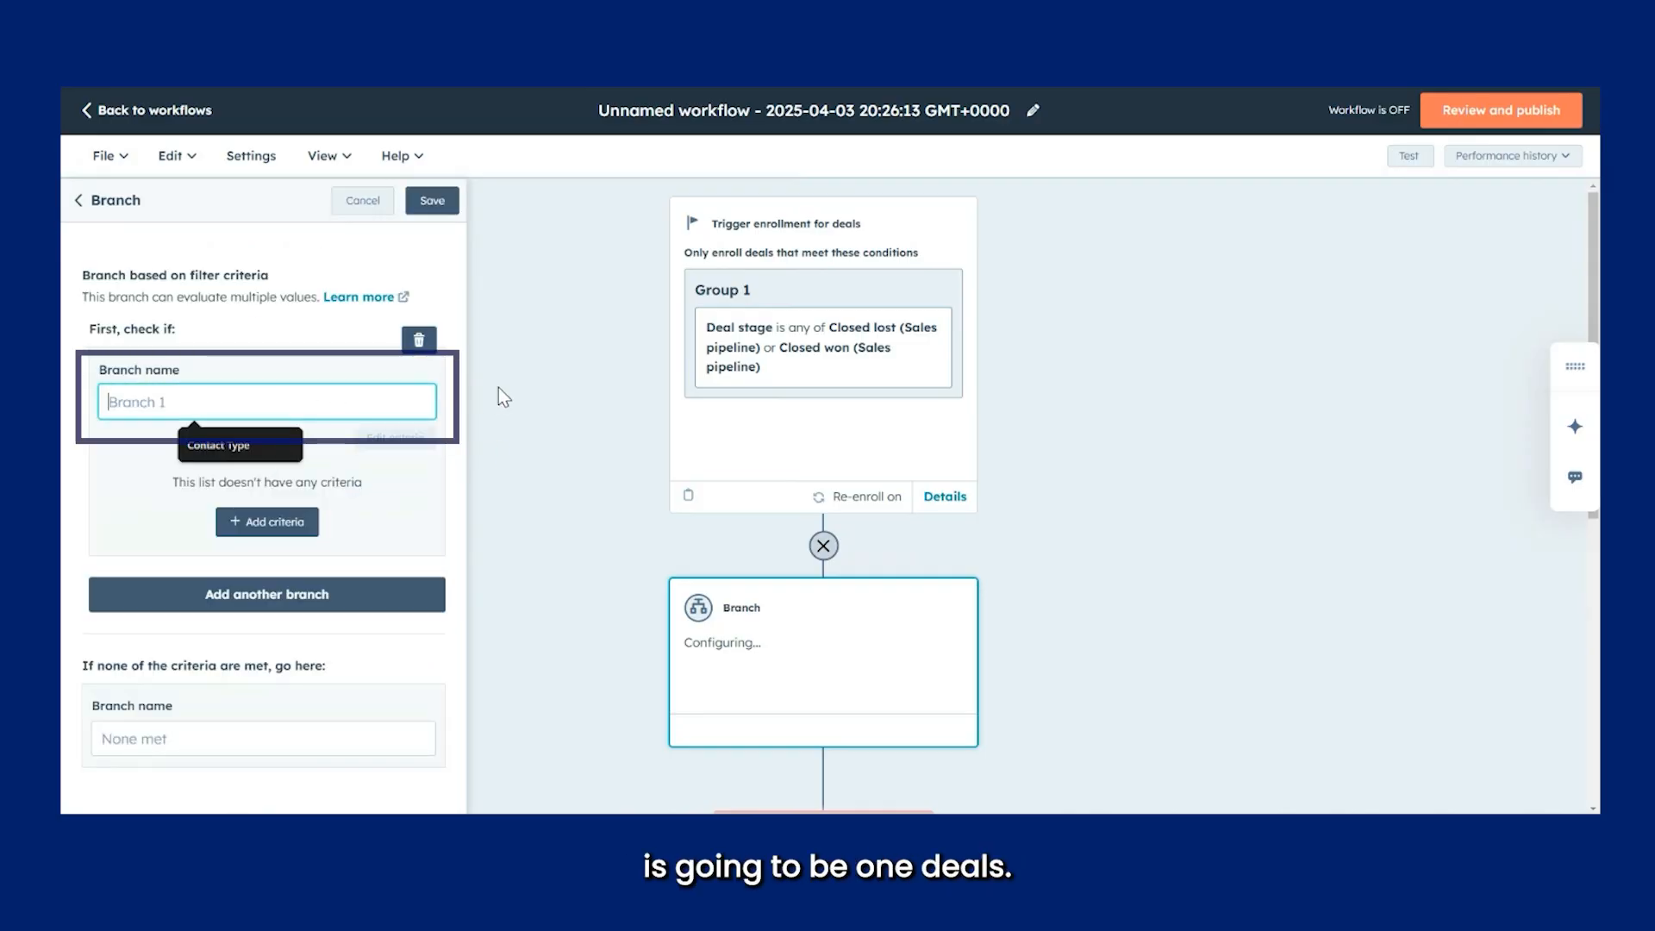
type("Won")
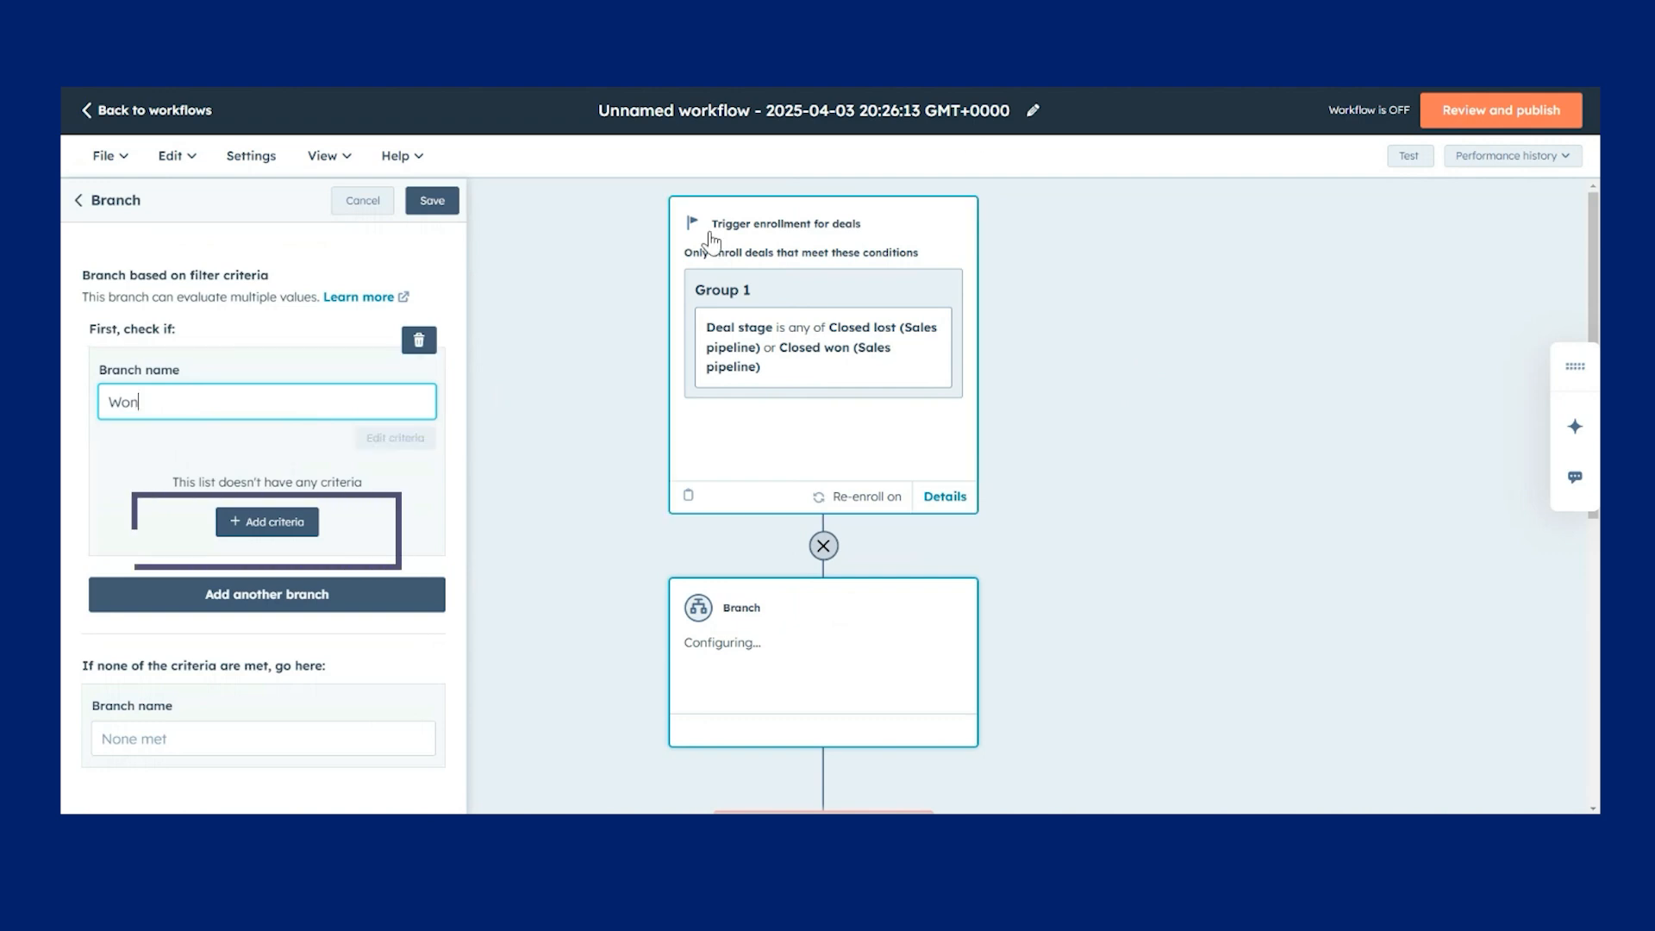
Step: Give the Won branch the criterion Deal stage is any of Closed won (Sales pipeline)
left_click(267, 522)
left_click(513, 405)
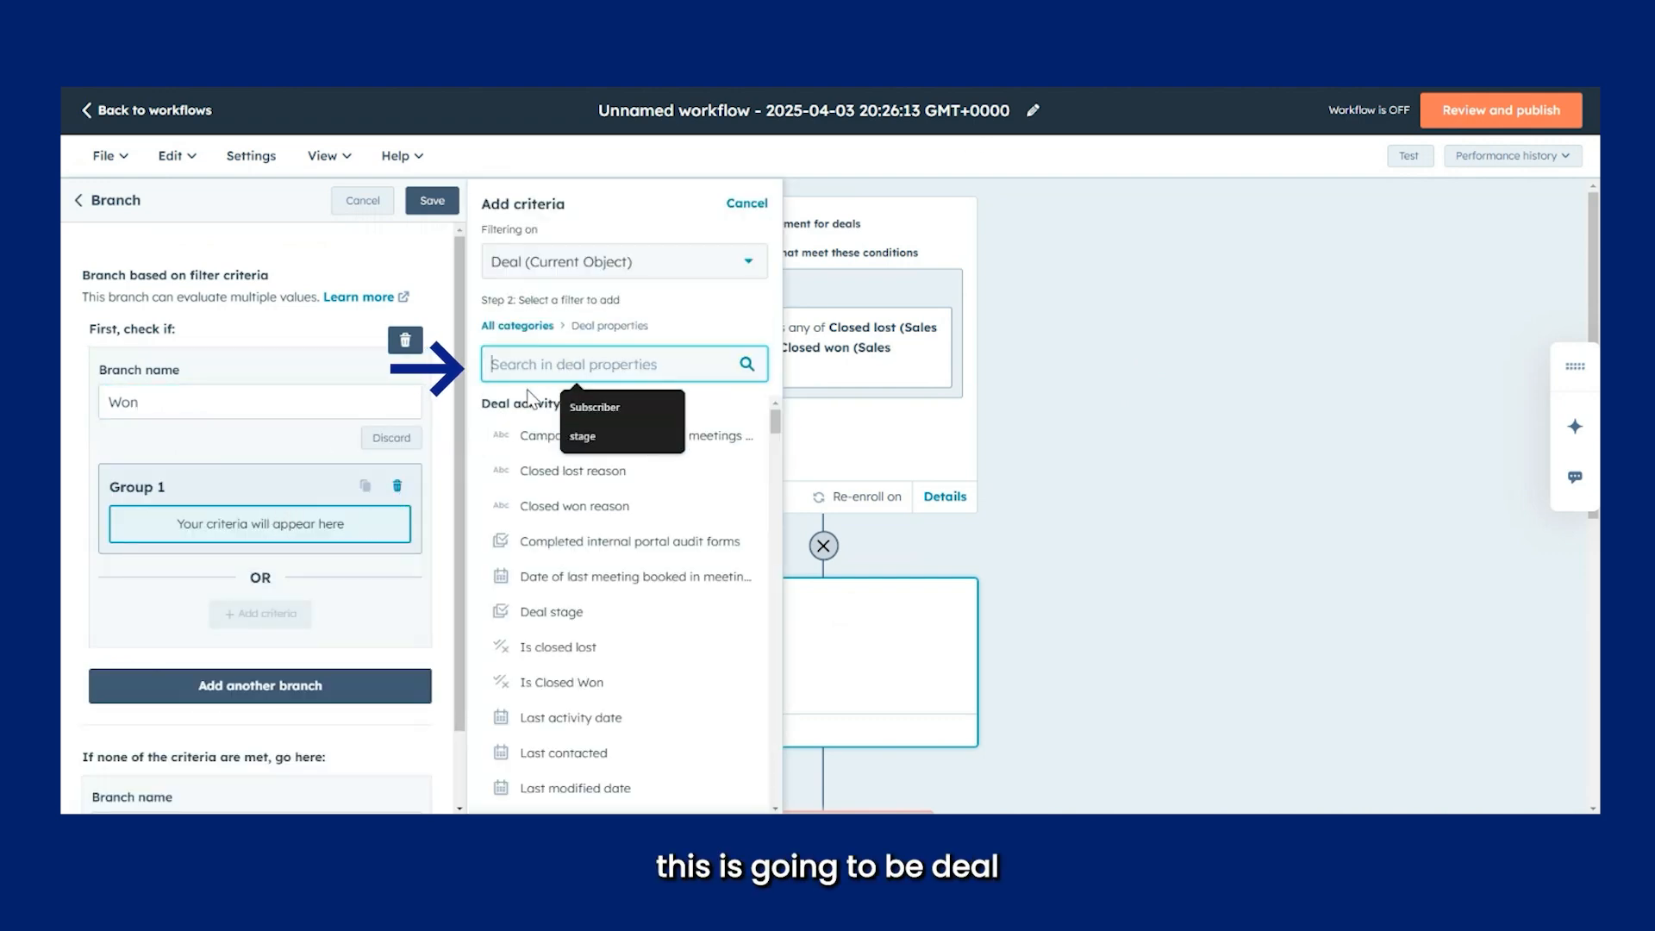
type("stage")
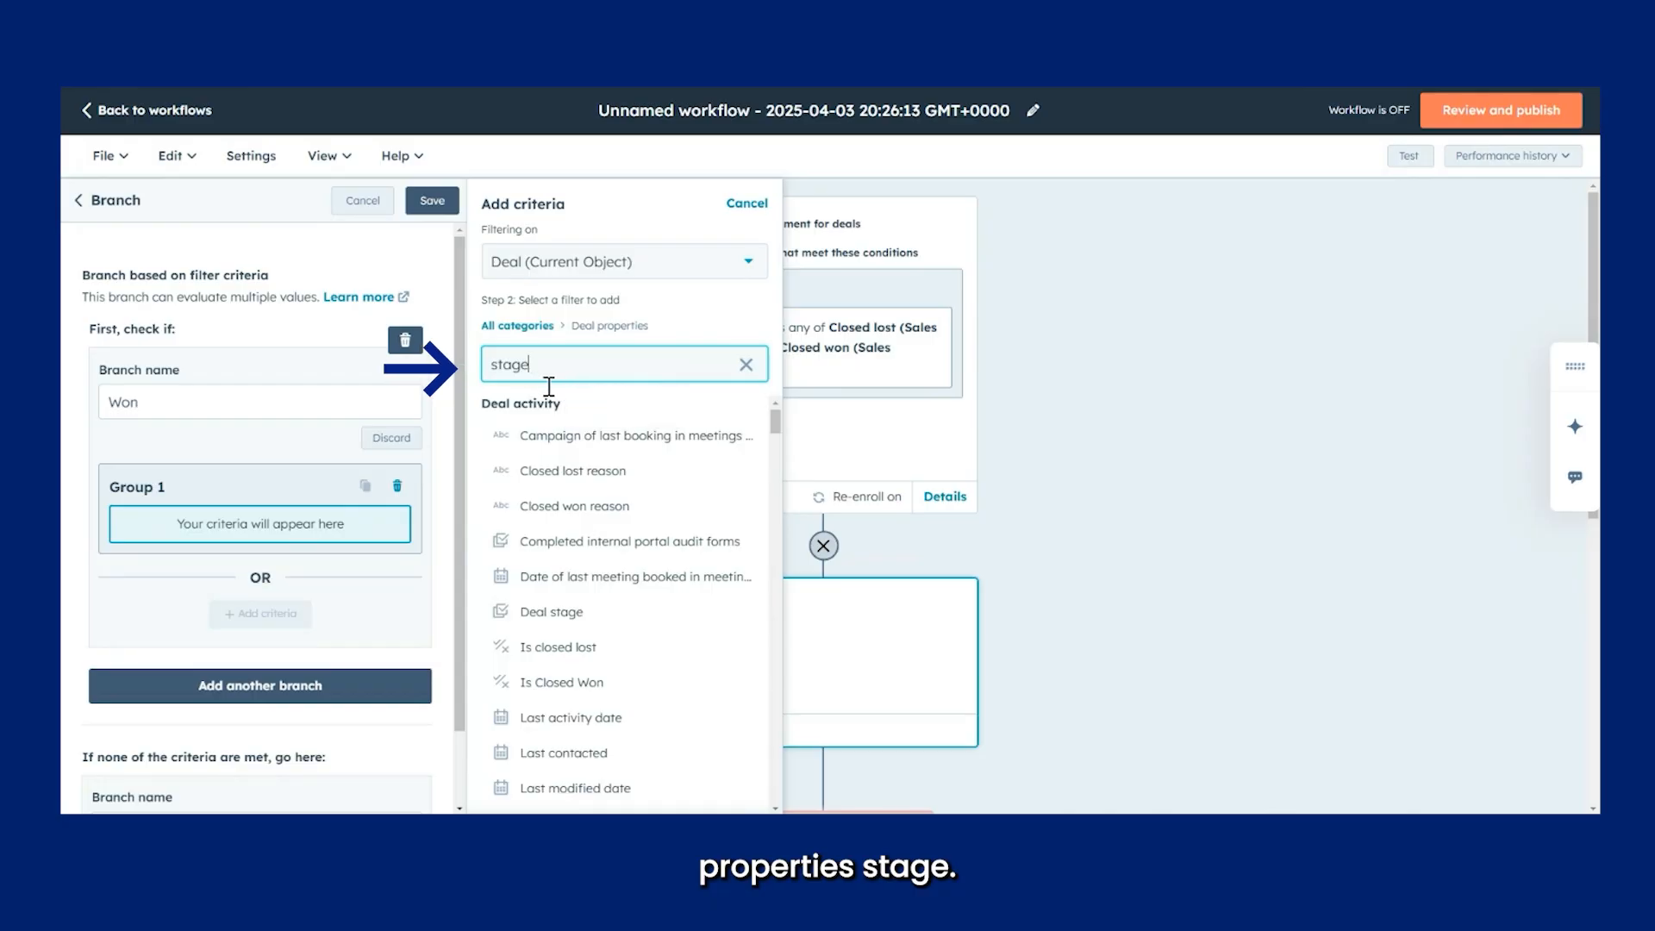
left_click(562, 437)
left_click(575, 334)
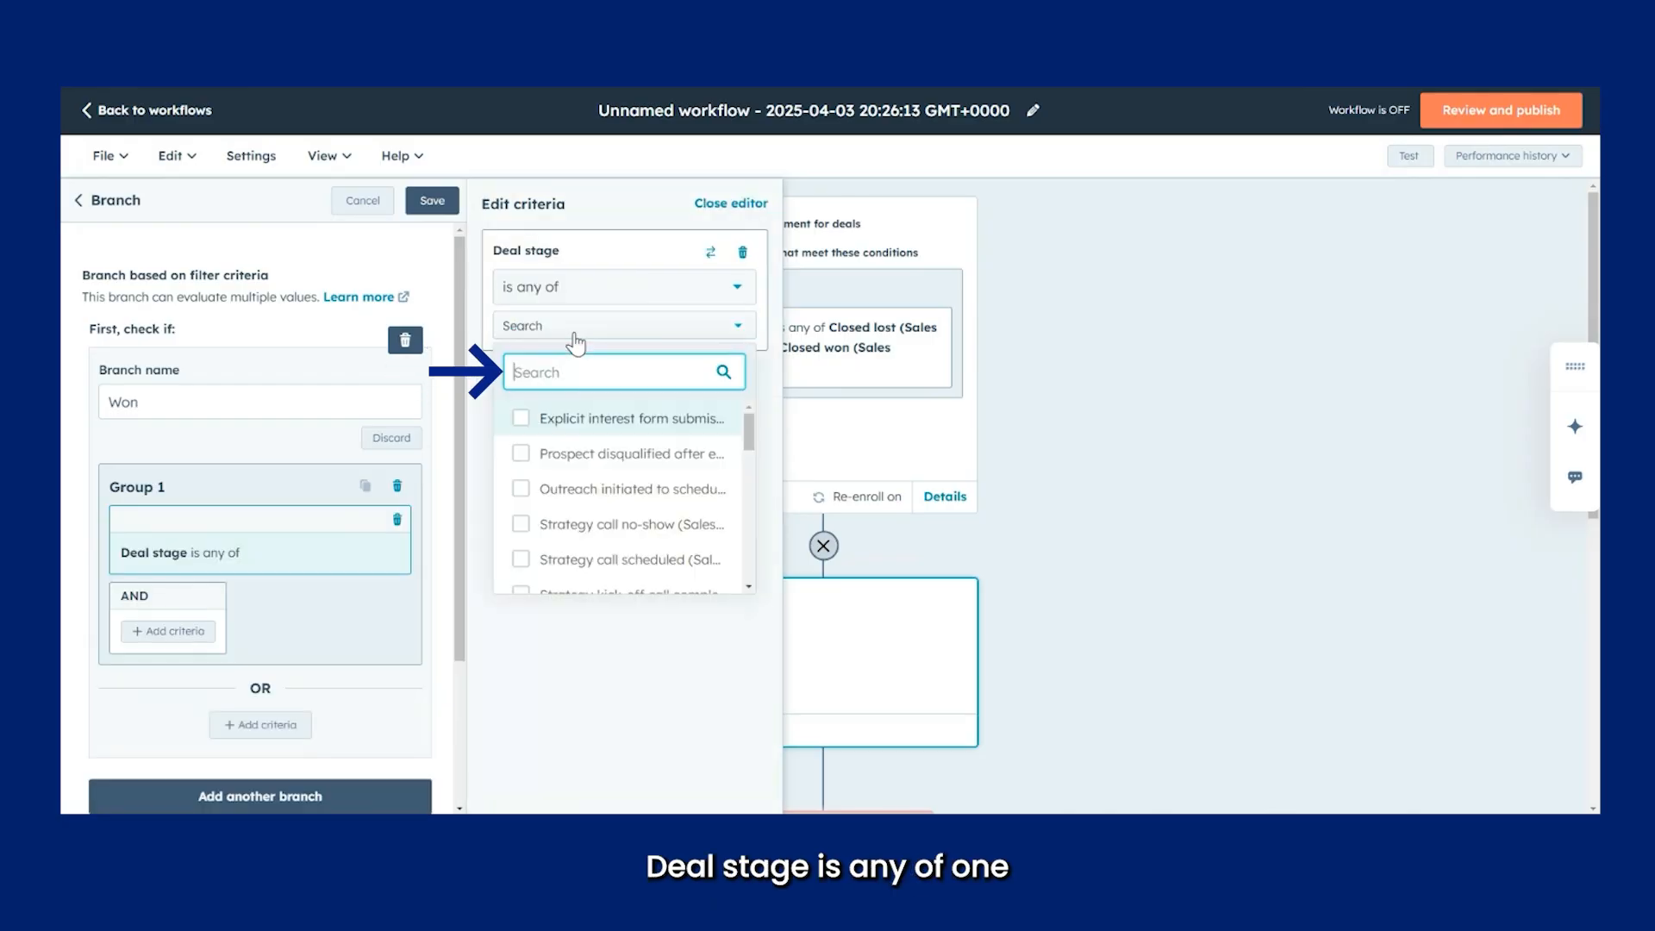
type("won")
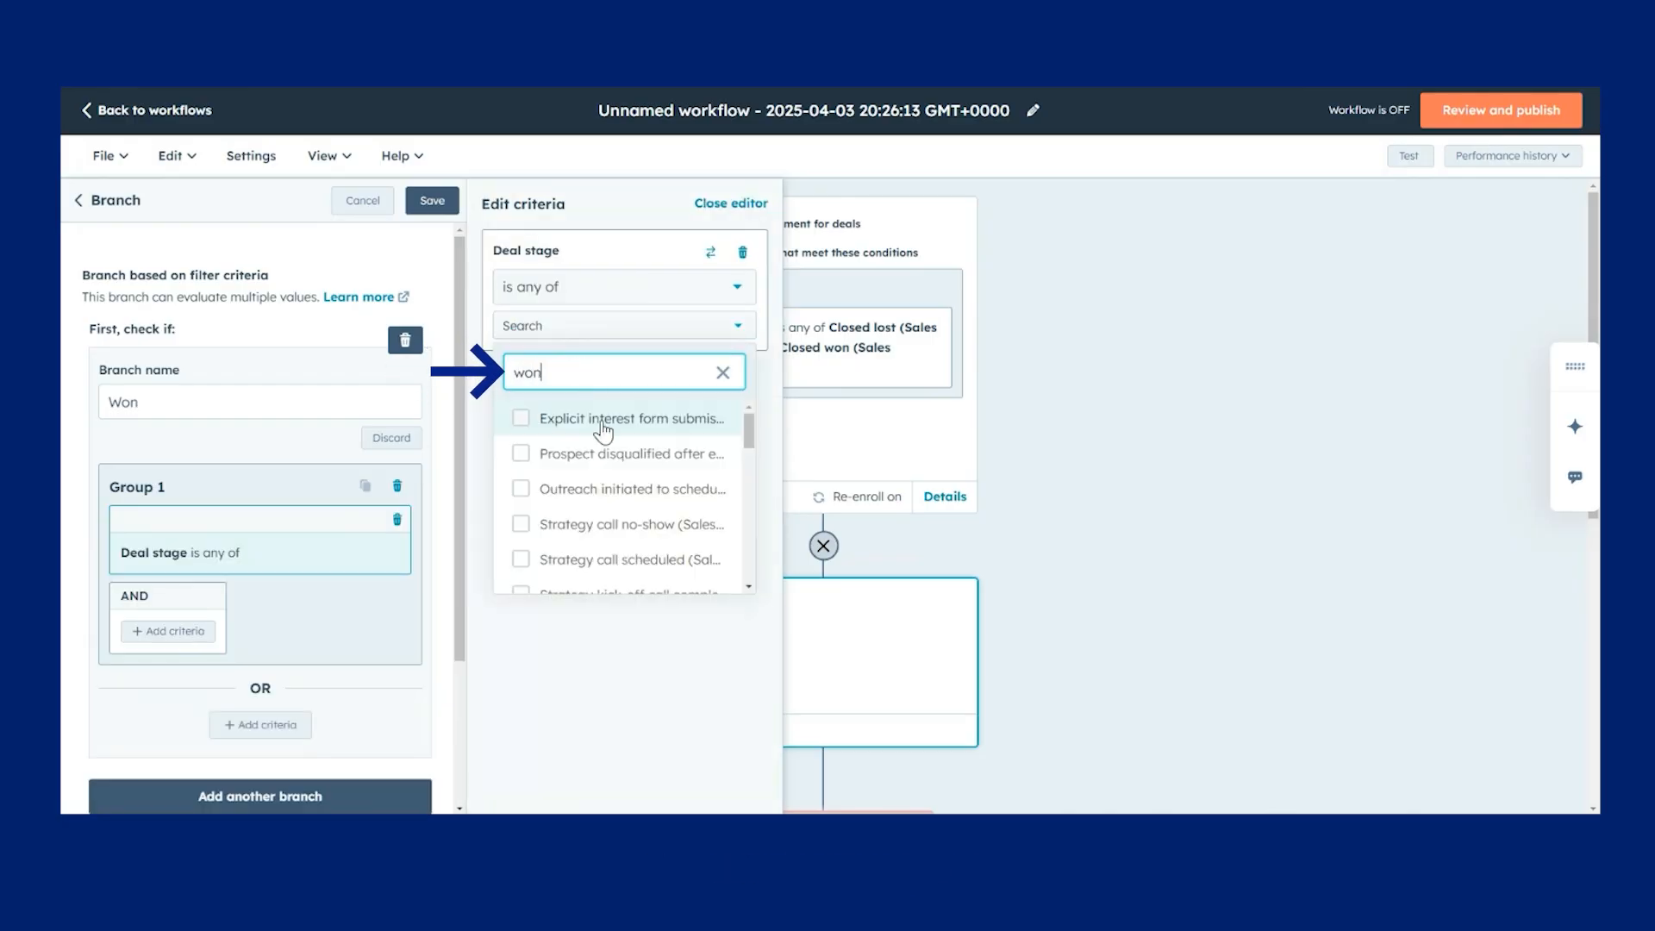
left_click(520, 418)
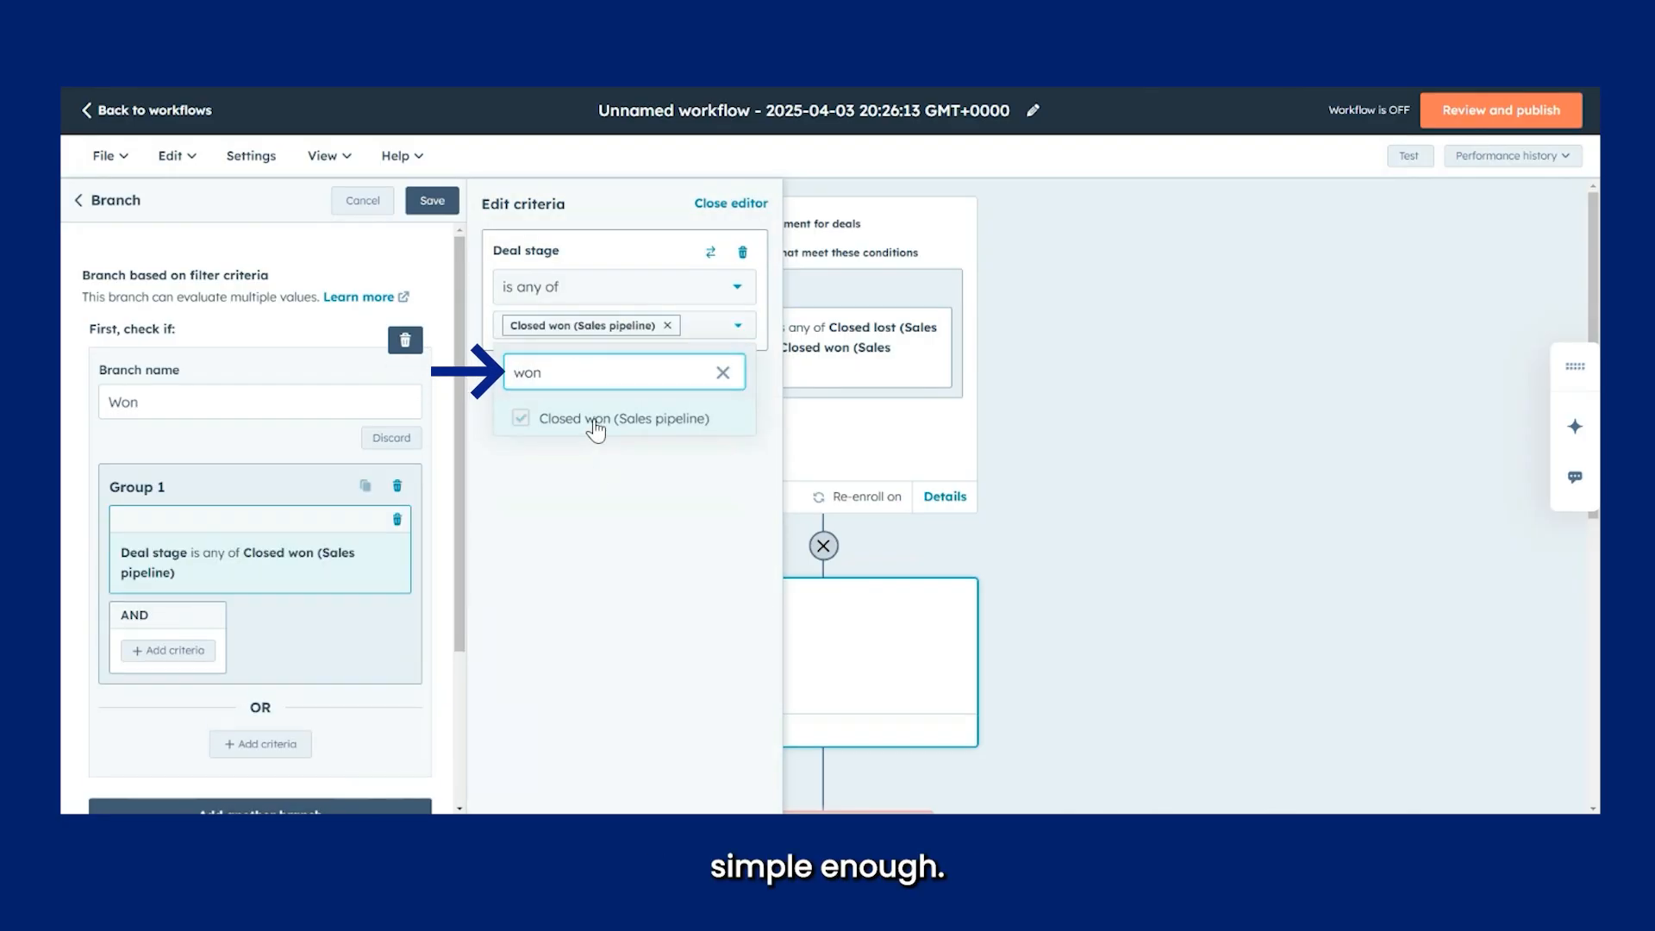
left_click(584, 540)
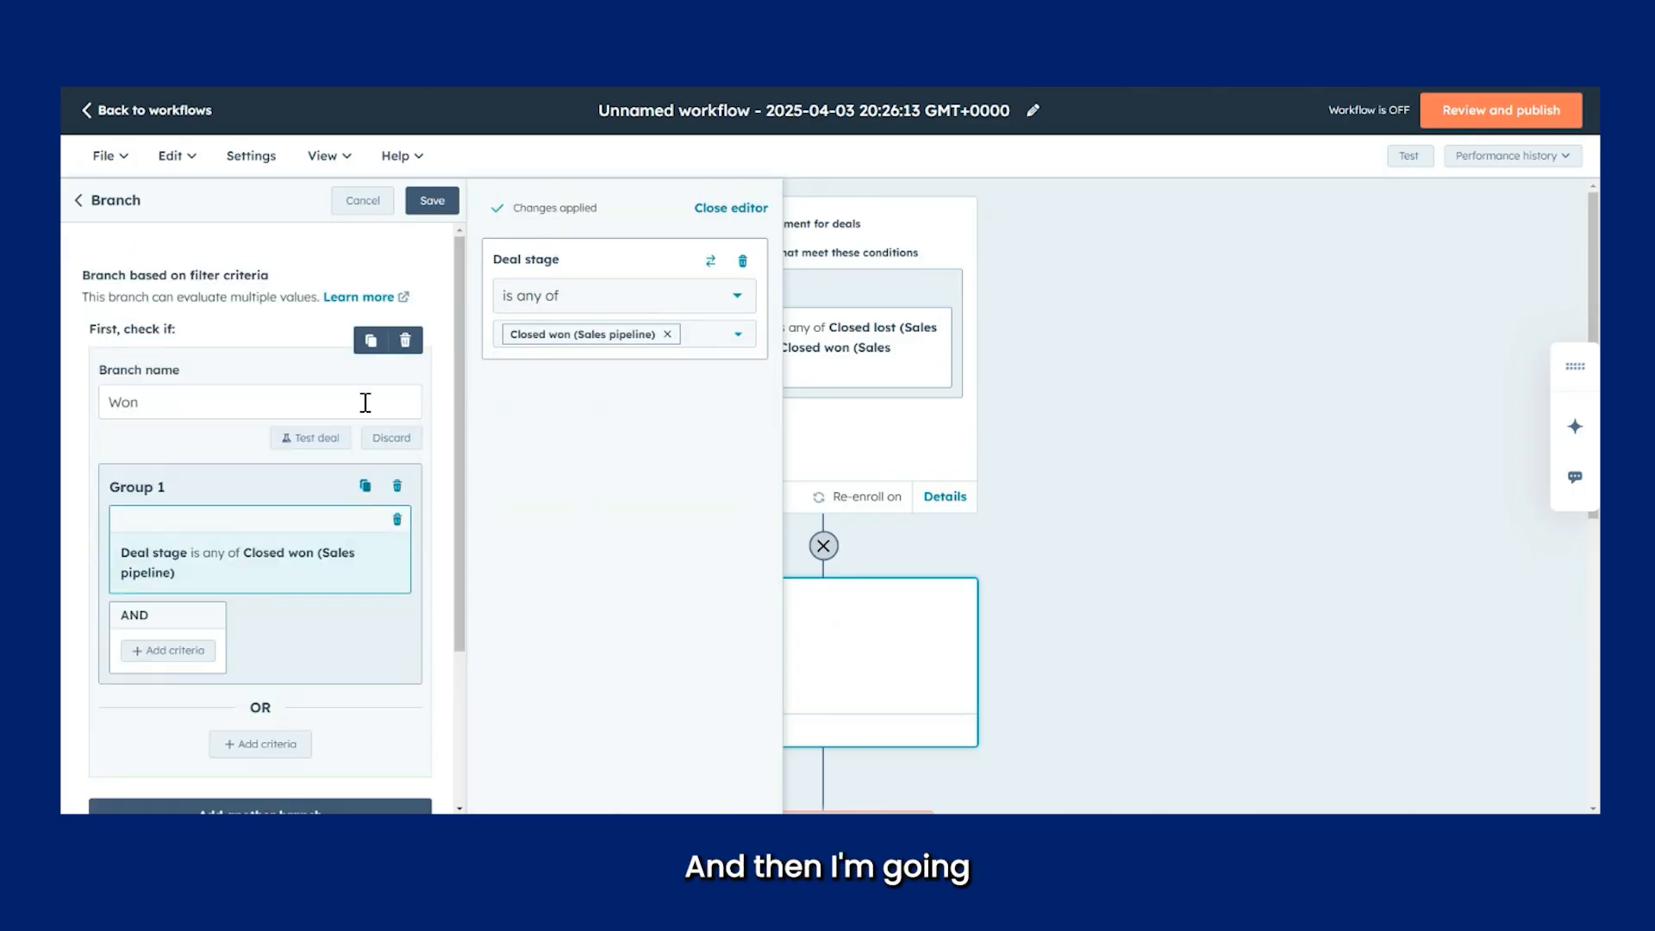
Step: Clone the Won branch and rename the copy Lost
left_click(369, 345)
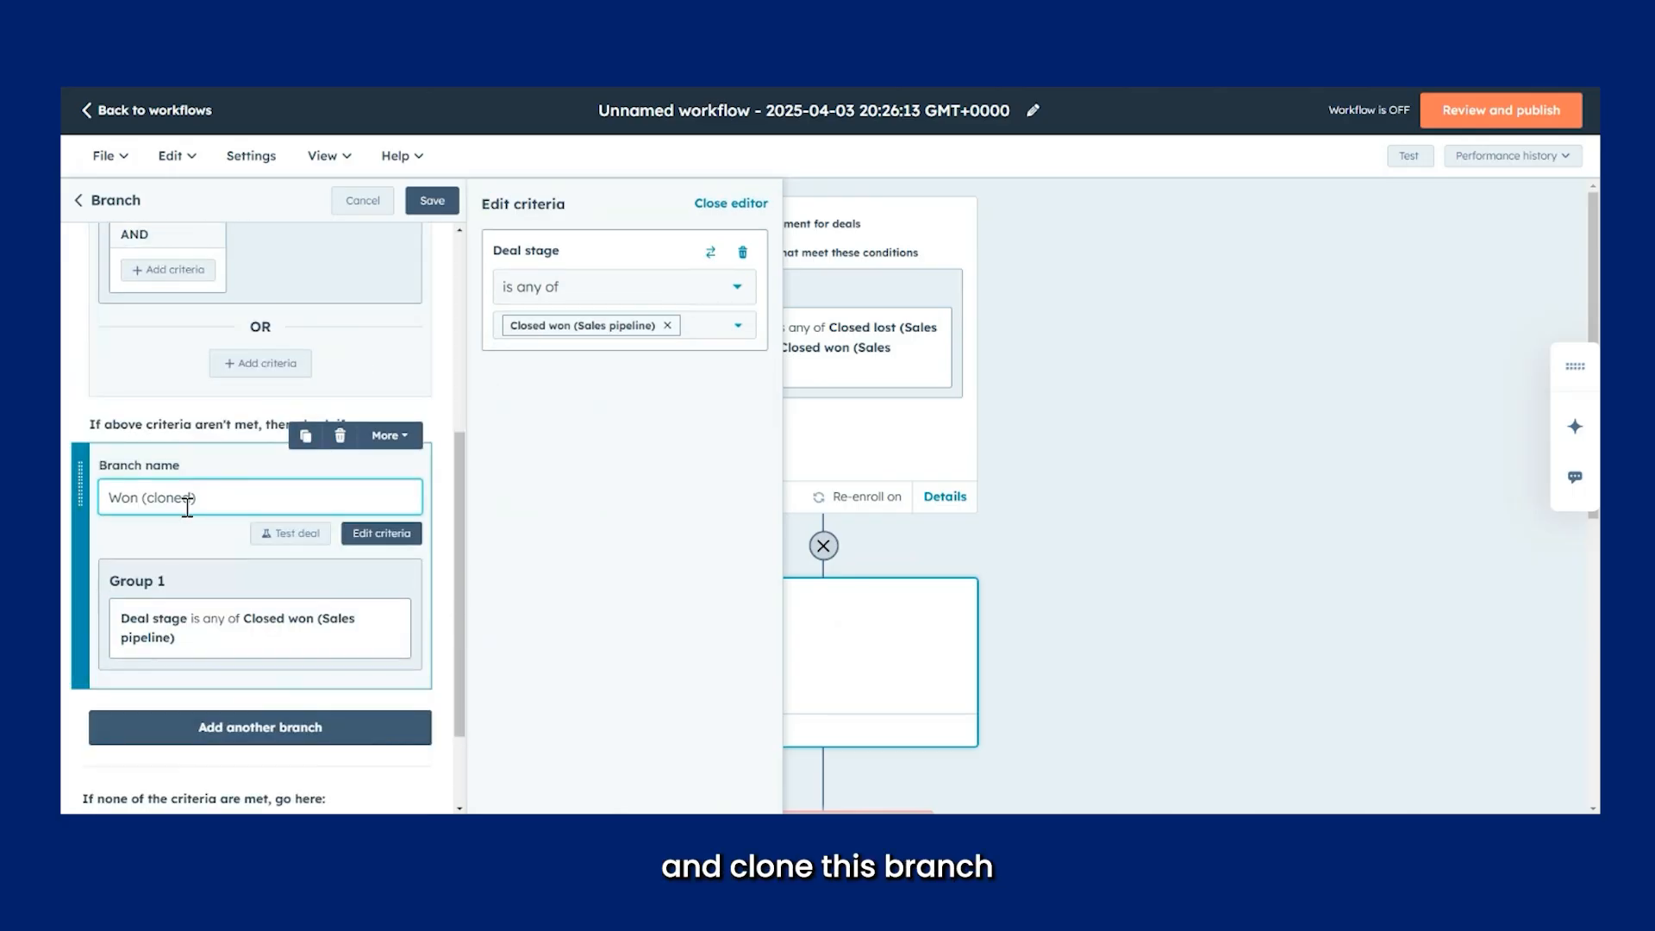
triple_click(140, 507)
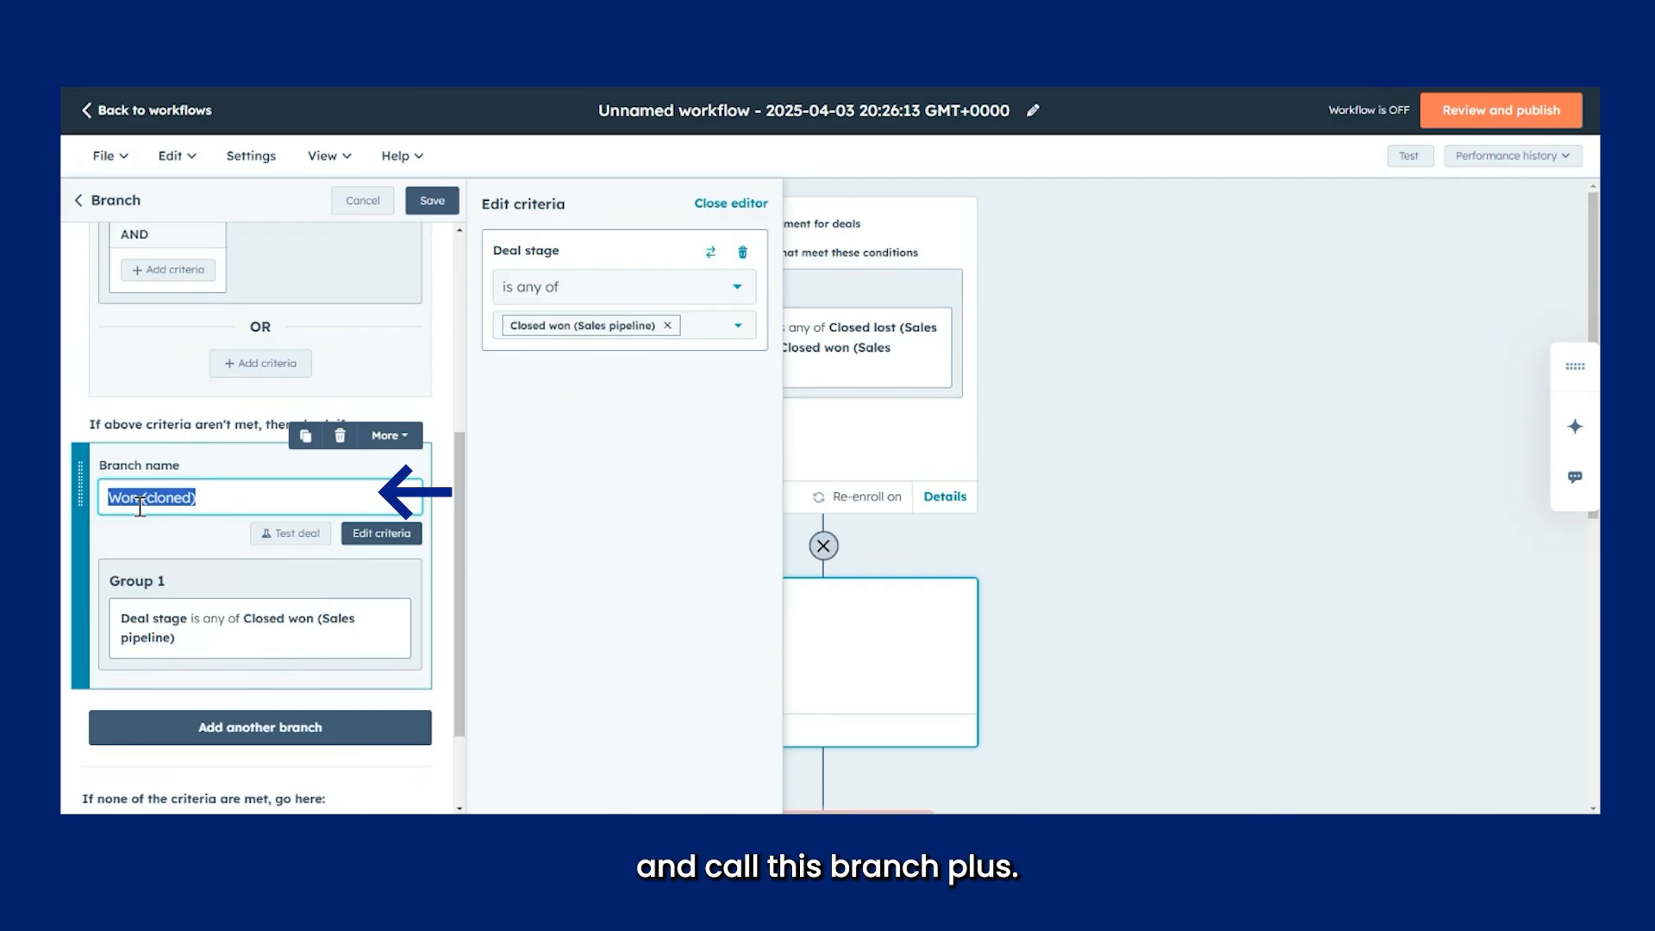
type("Lose")
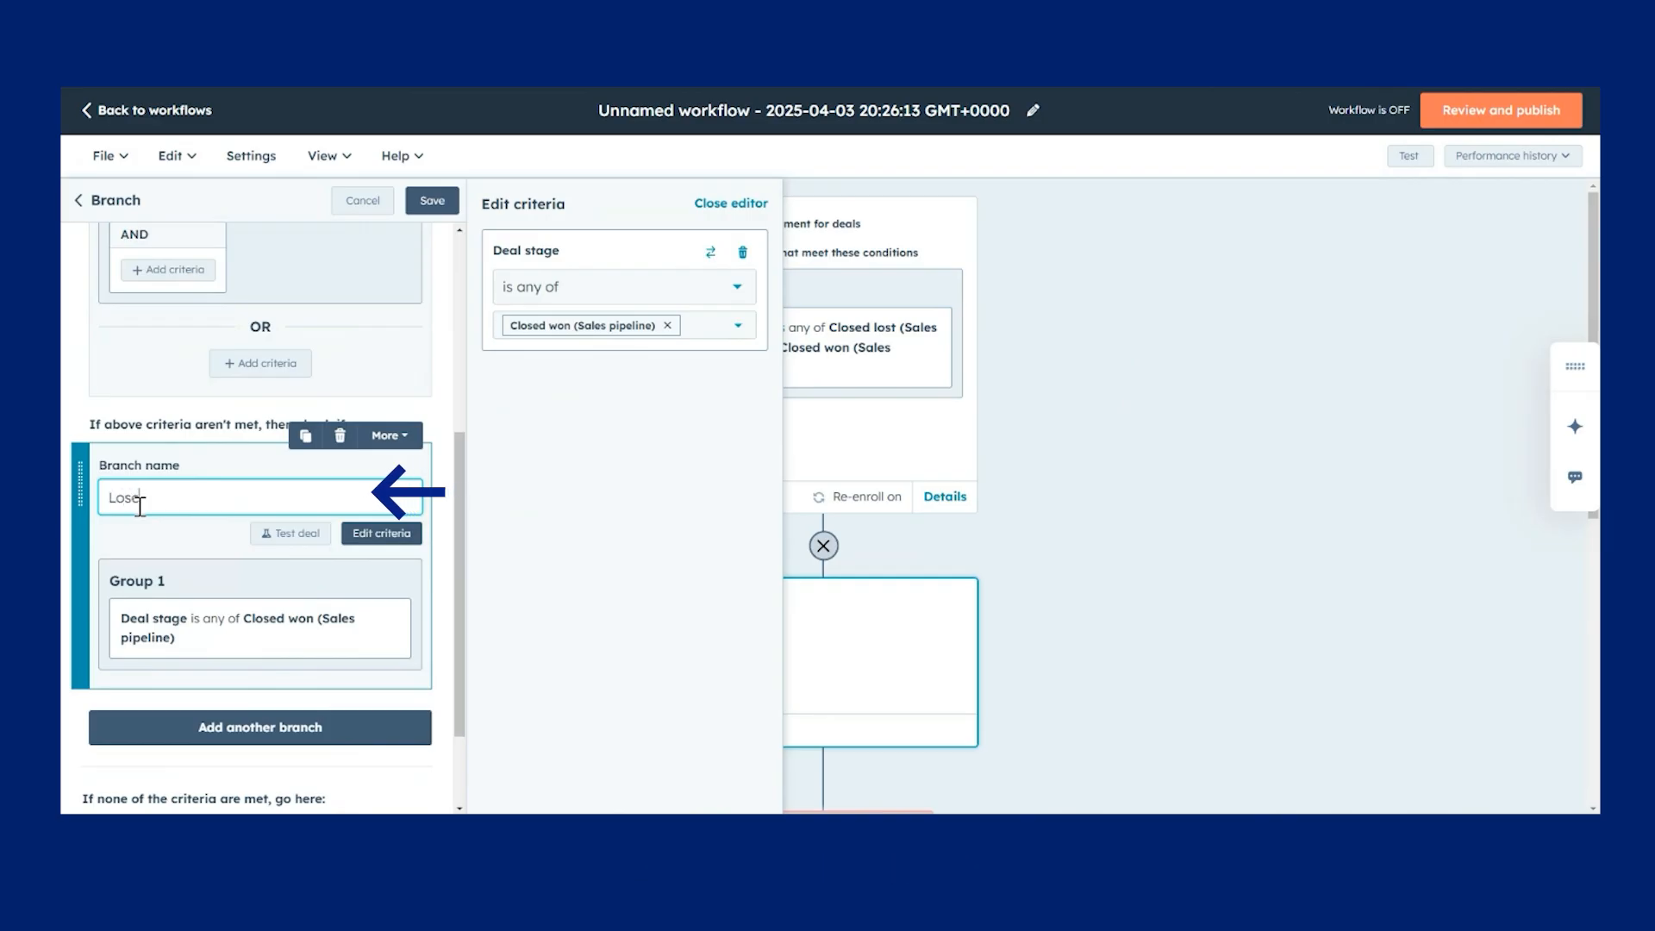
type("t")
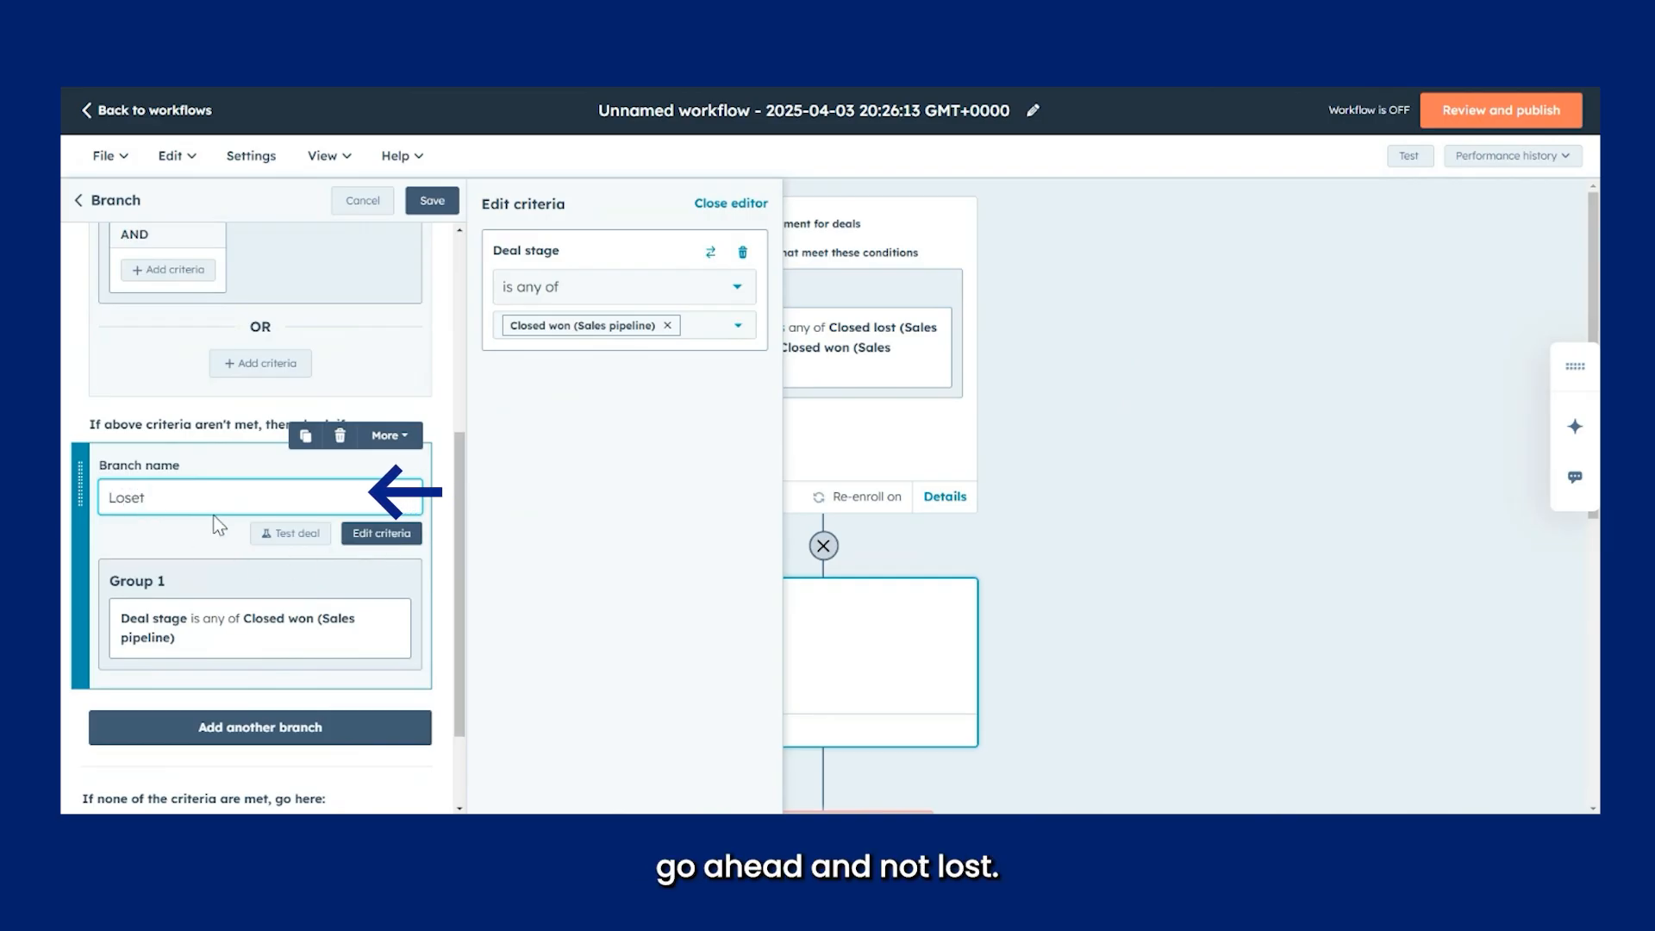
key("BackSpace")
key("BackSpace")
type("t")
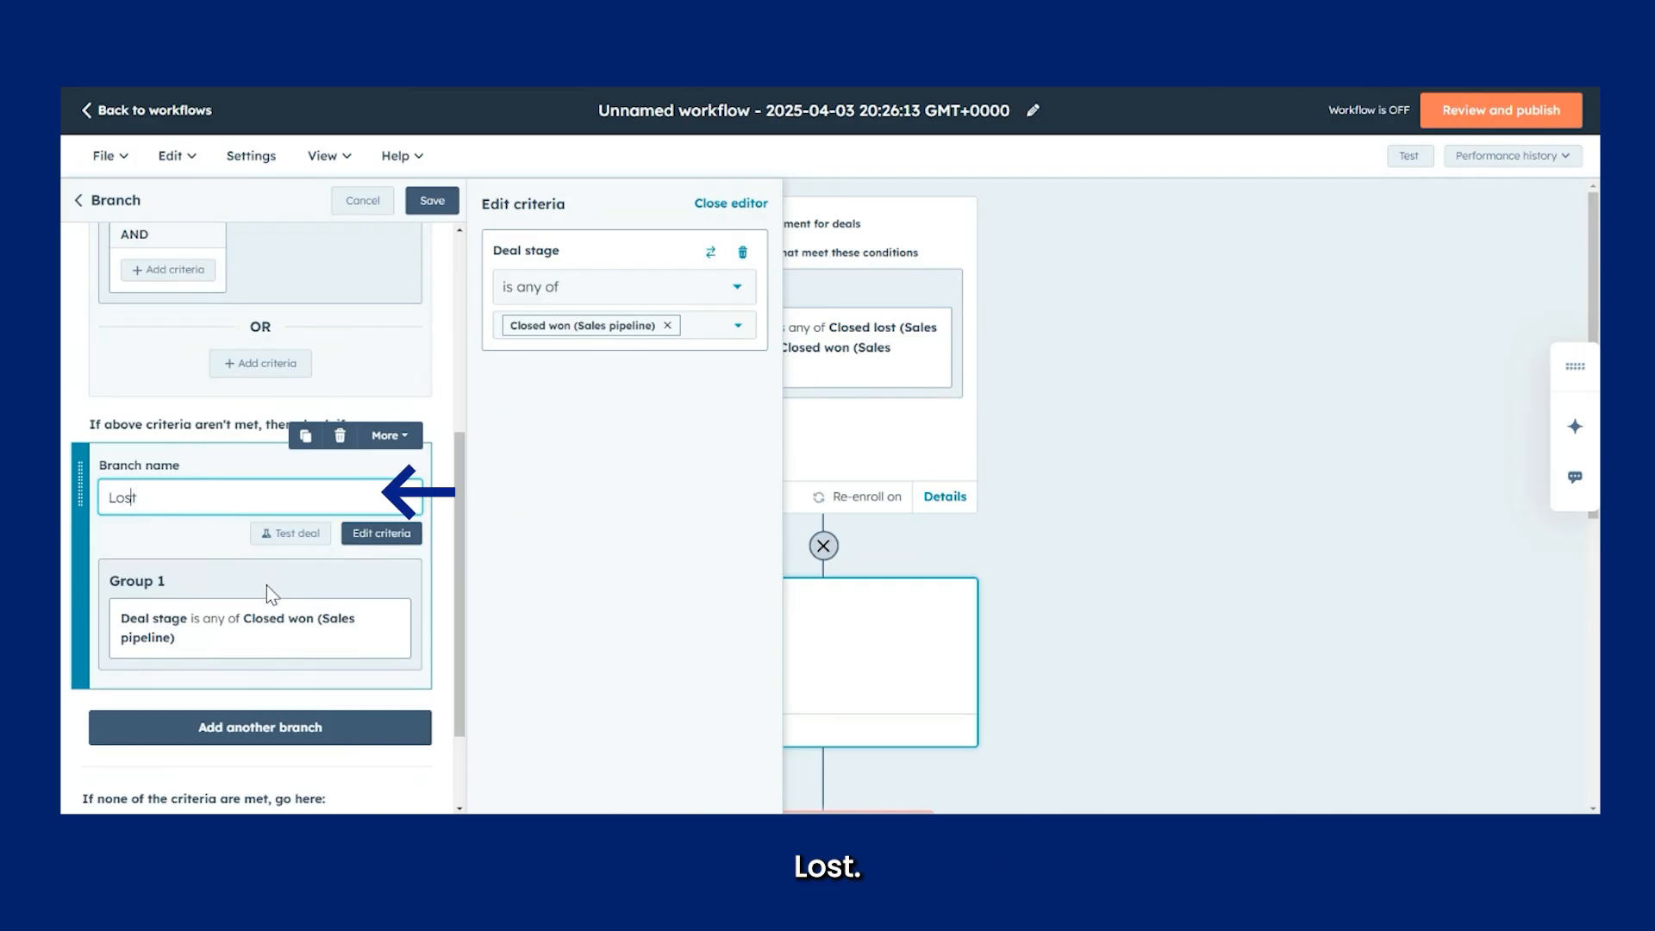
Step: Change the Lost branch's Deal stage criterion to Closed lost (Sales pipeline) and save the branch action
left_click(381, 533)
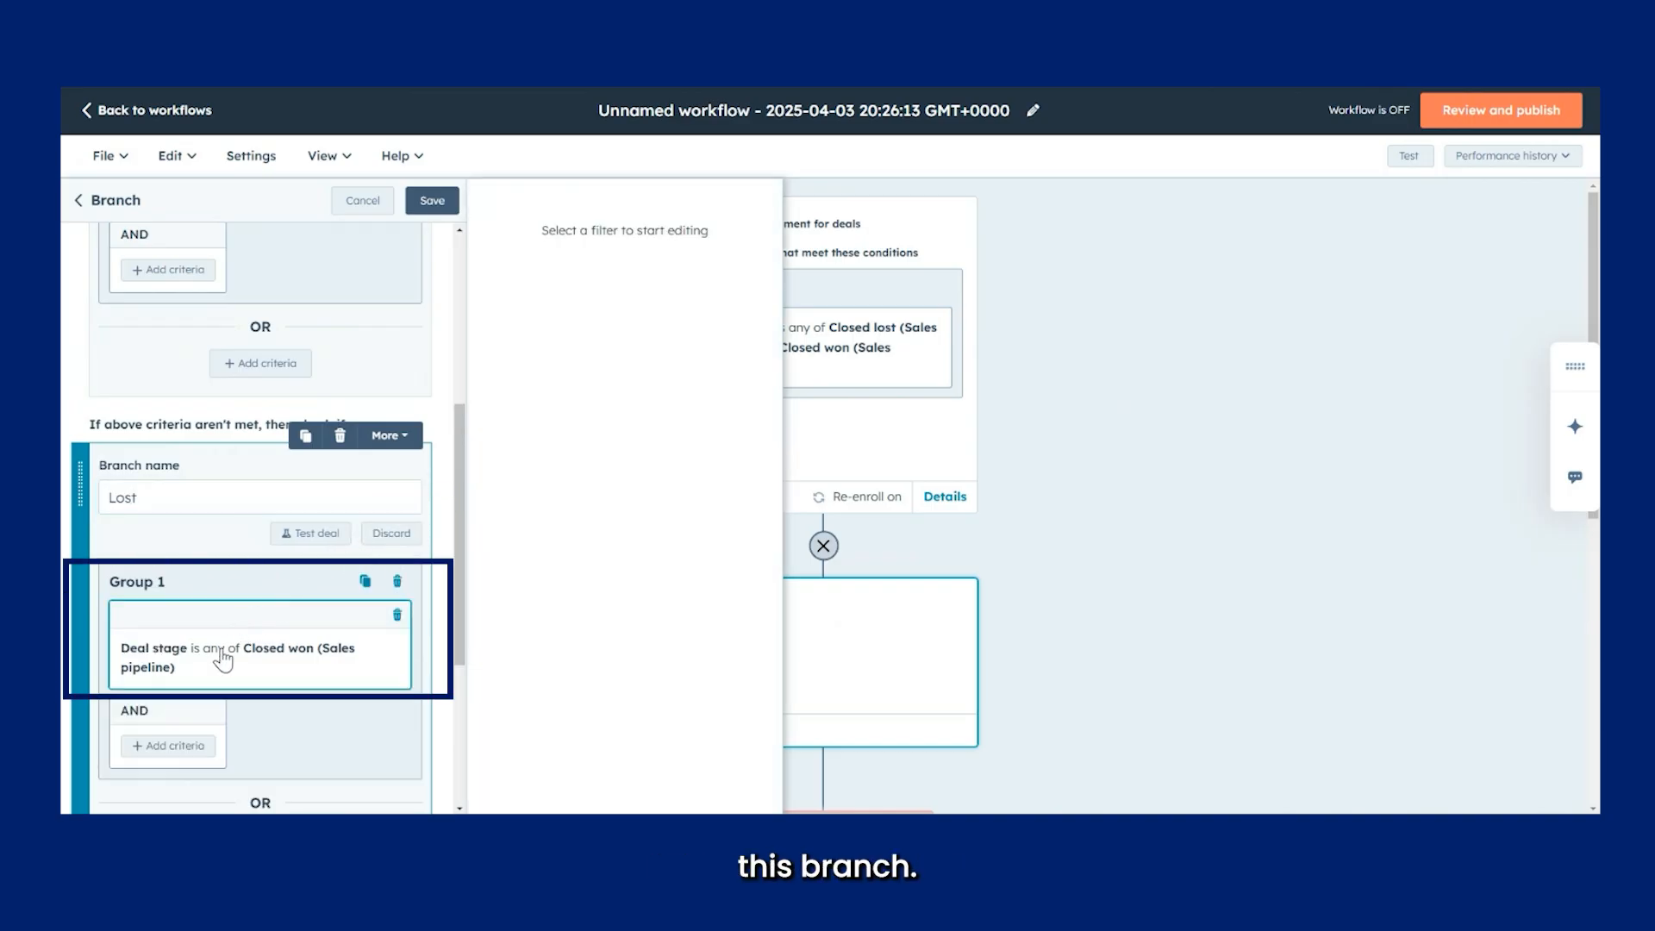
left_click(277, 608)
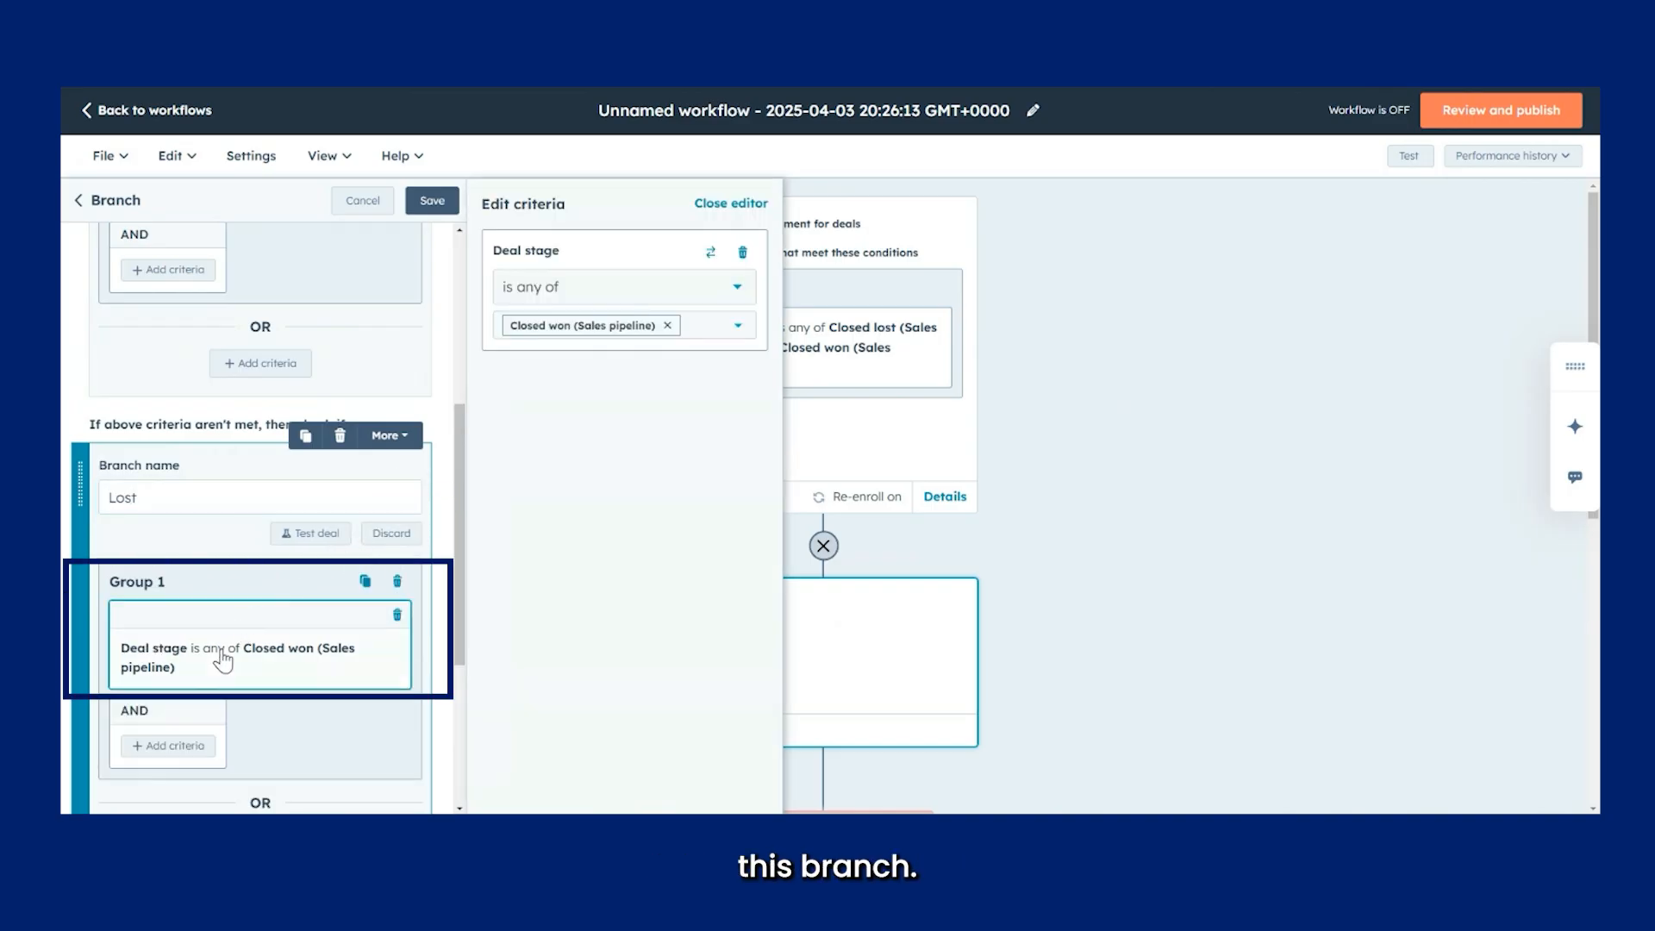
left_click(667, 326)
type("lo")
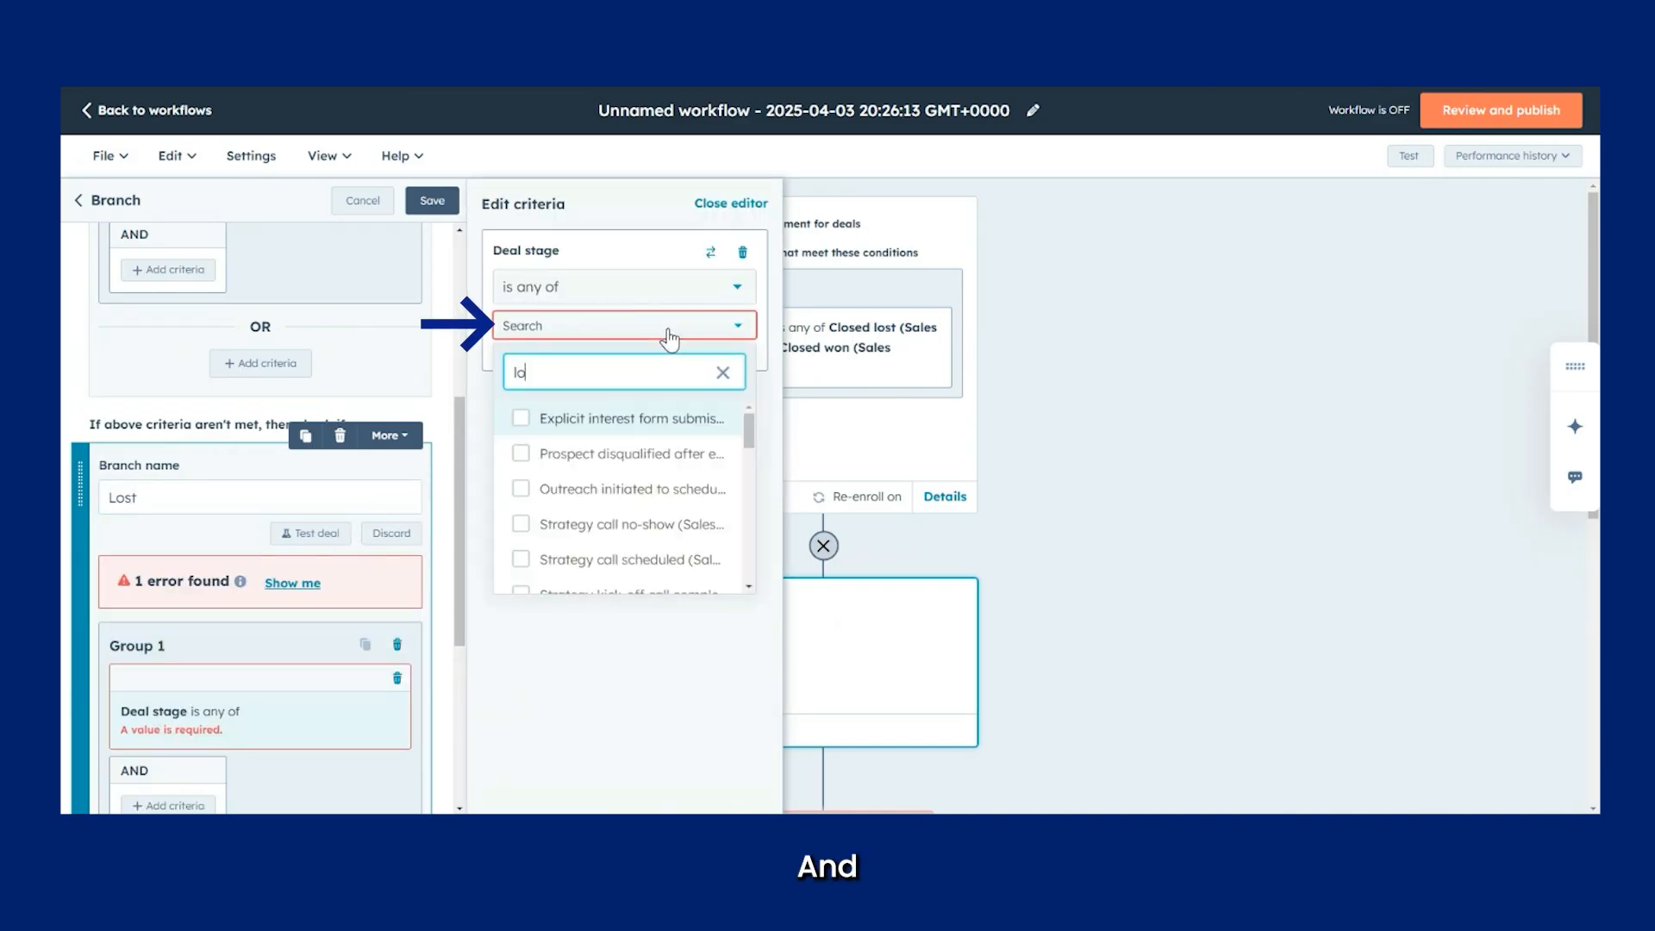
type("st")
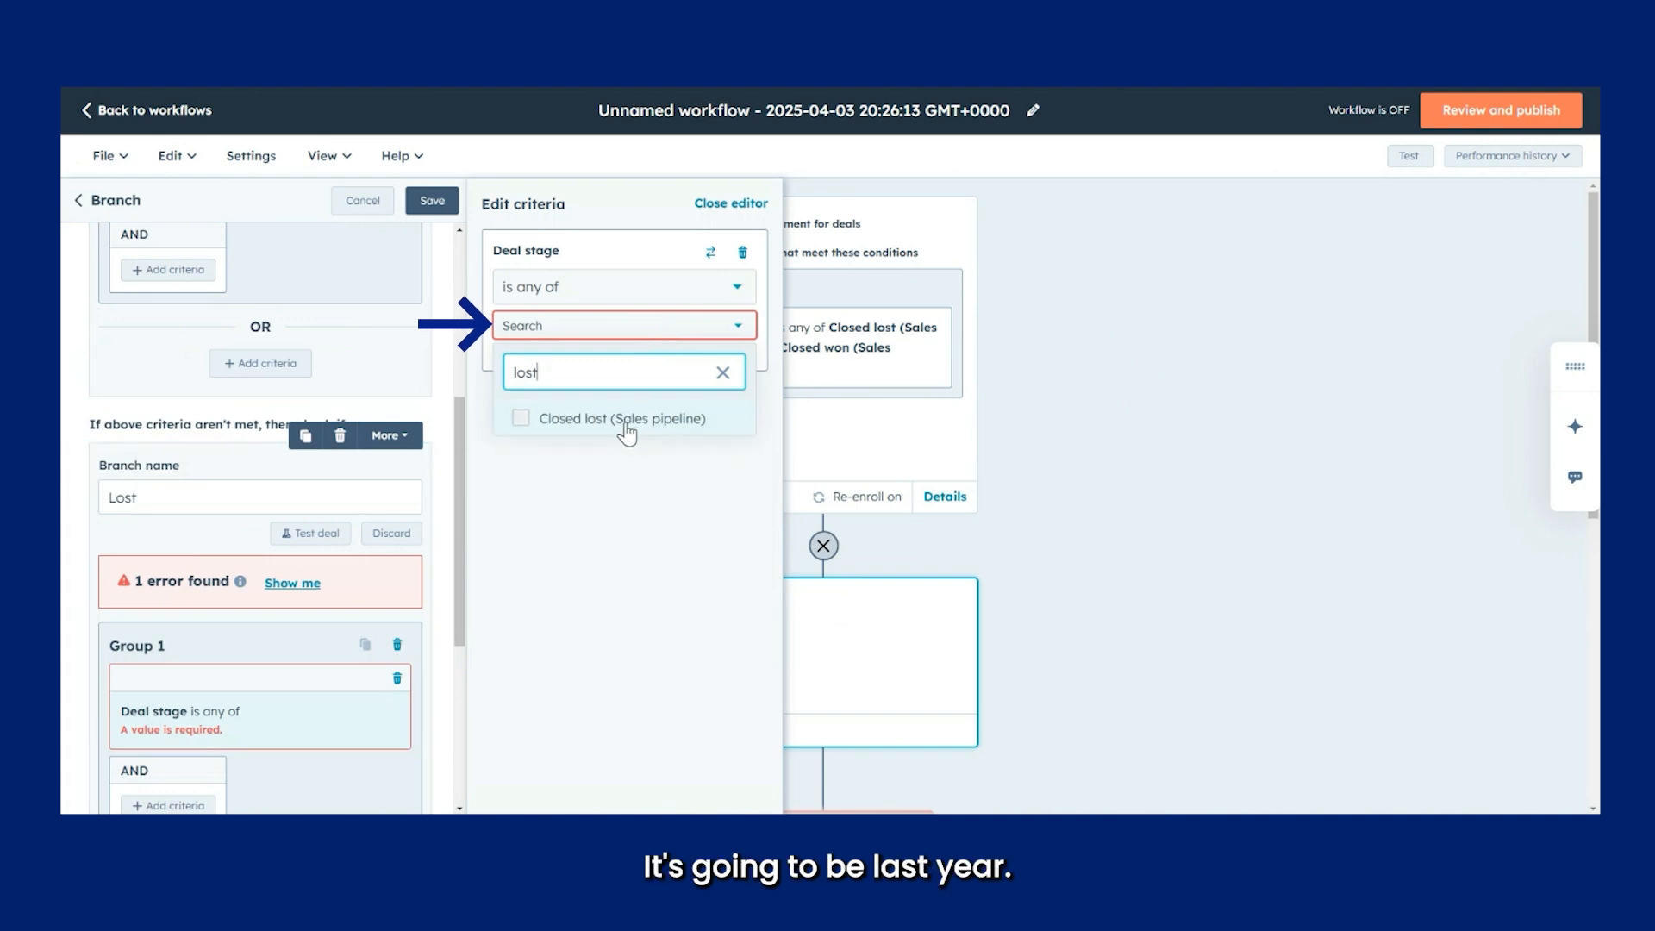
left_click(607, 423)
left_click(540, 534)
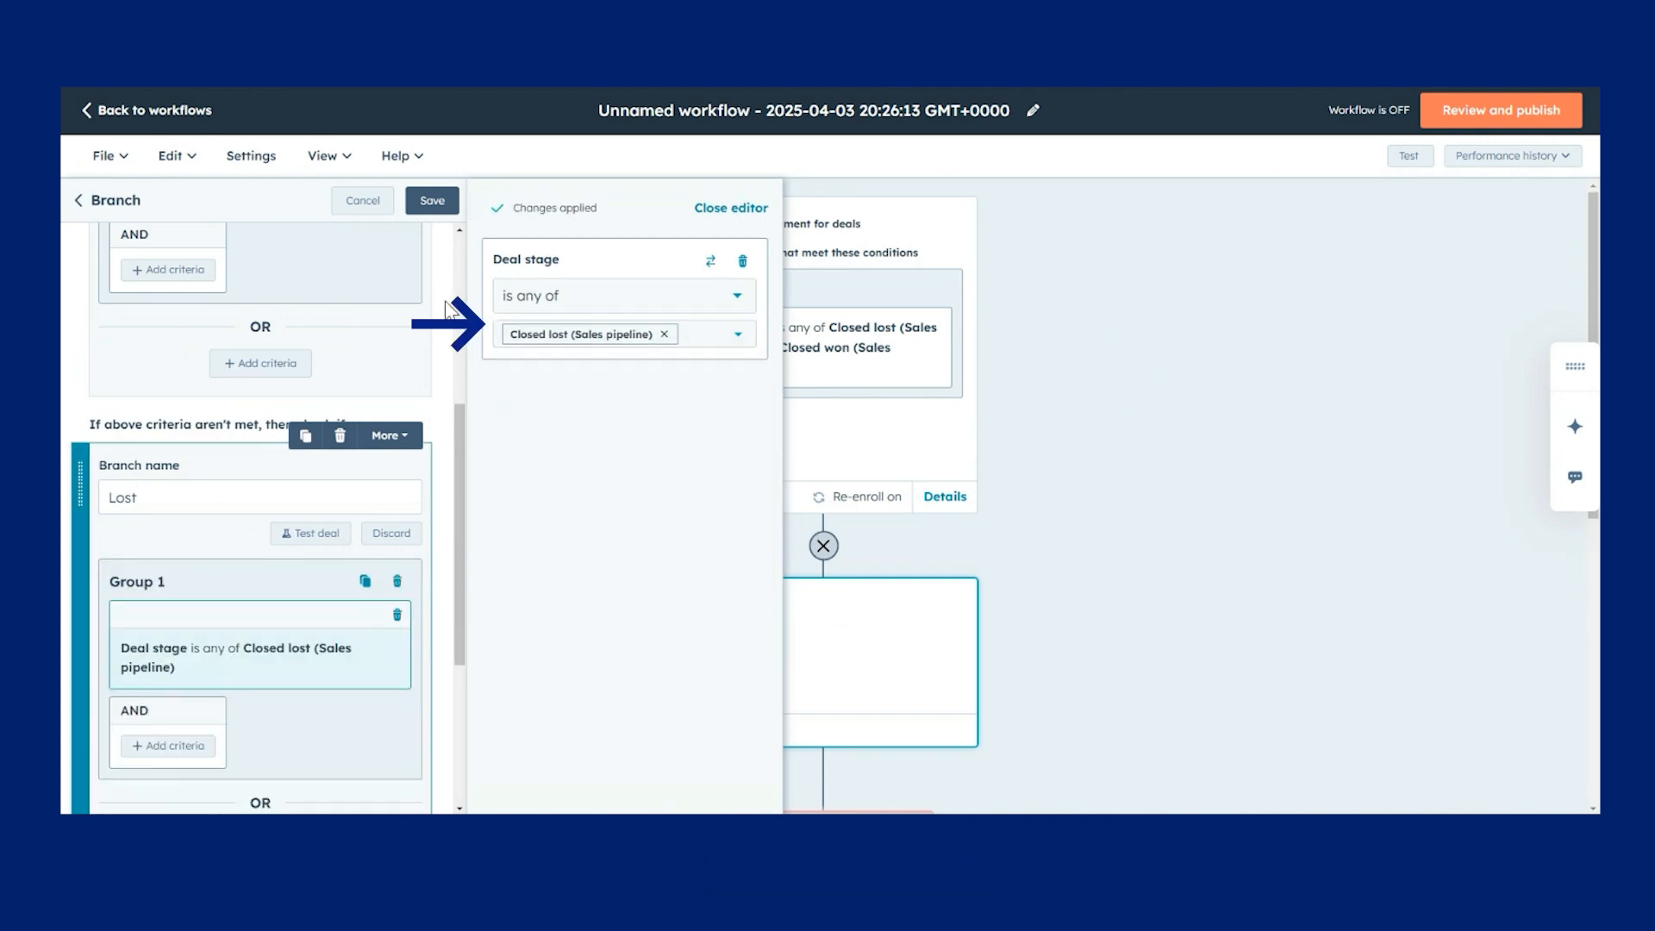
left_click(432, 200)
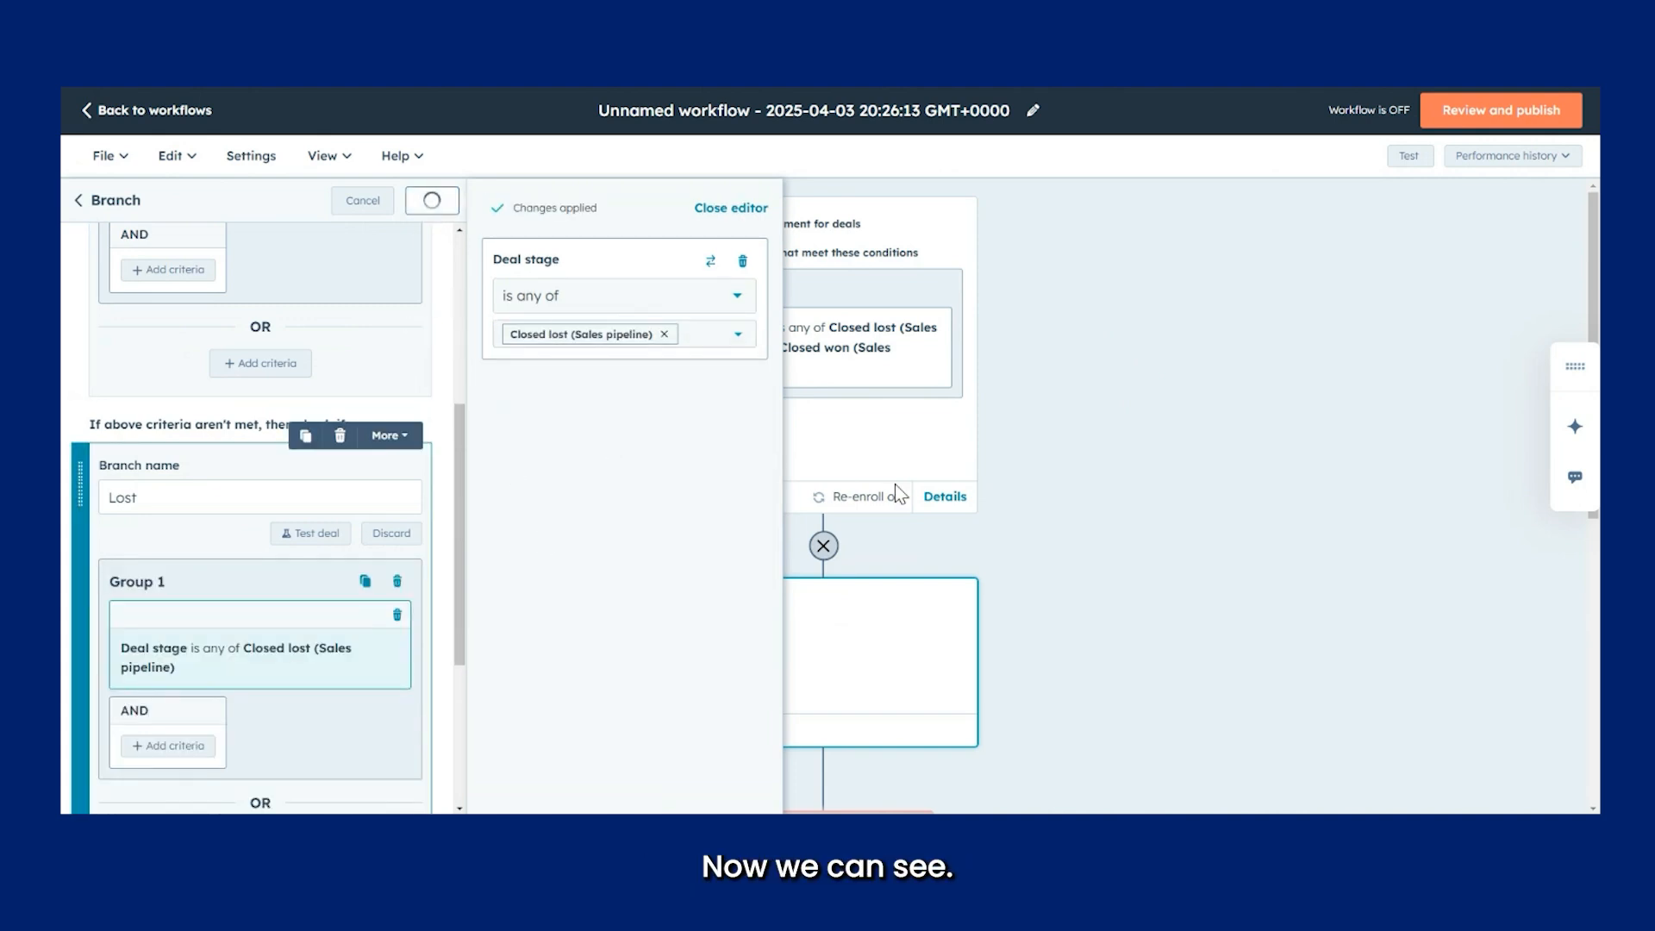
Step: Add an Edit record action under the Won branch
scroll(914, 484, "down", 3)
scroll(914, 484, "down", 2)
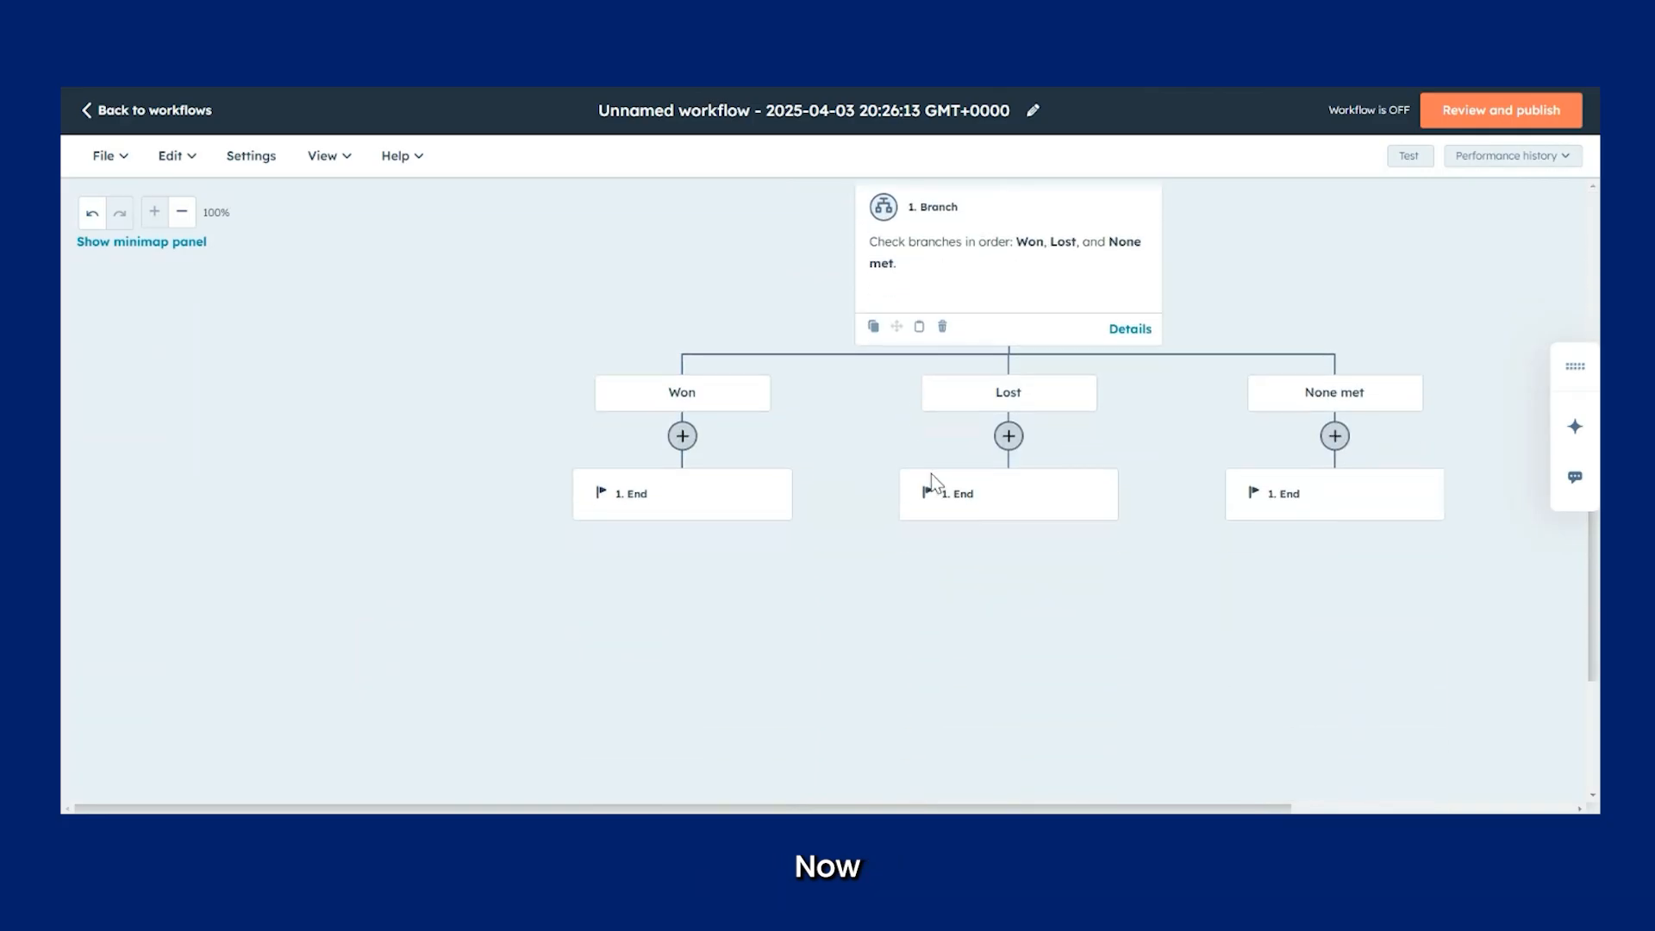
left_click(683, 437)
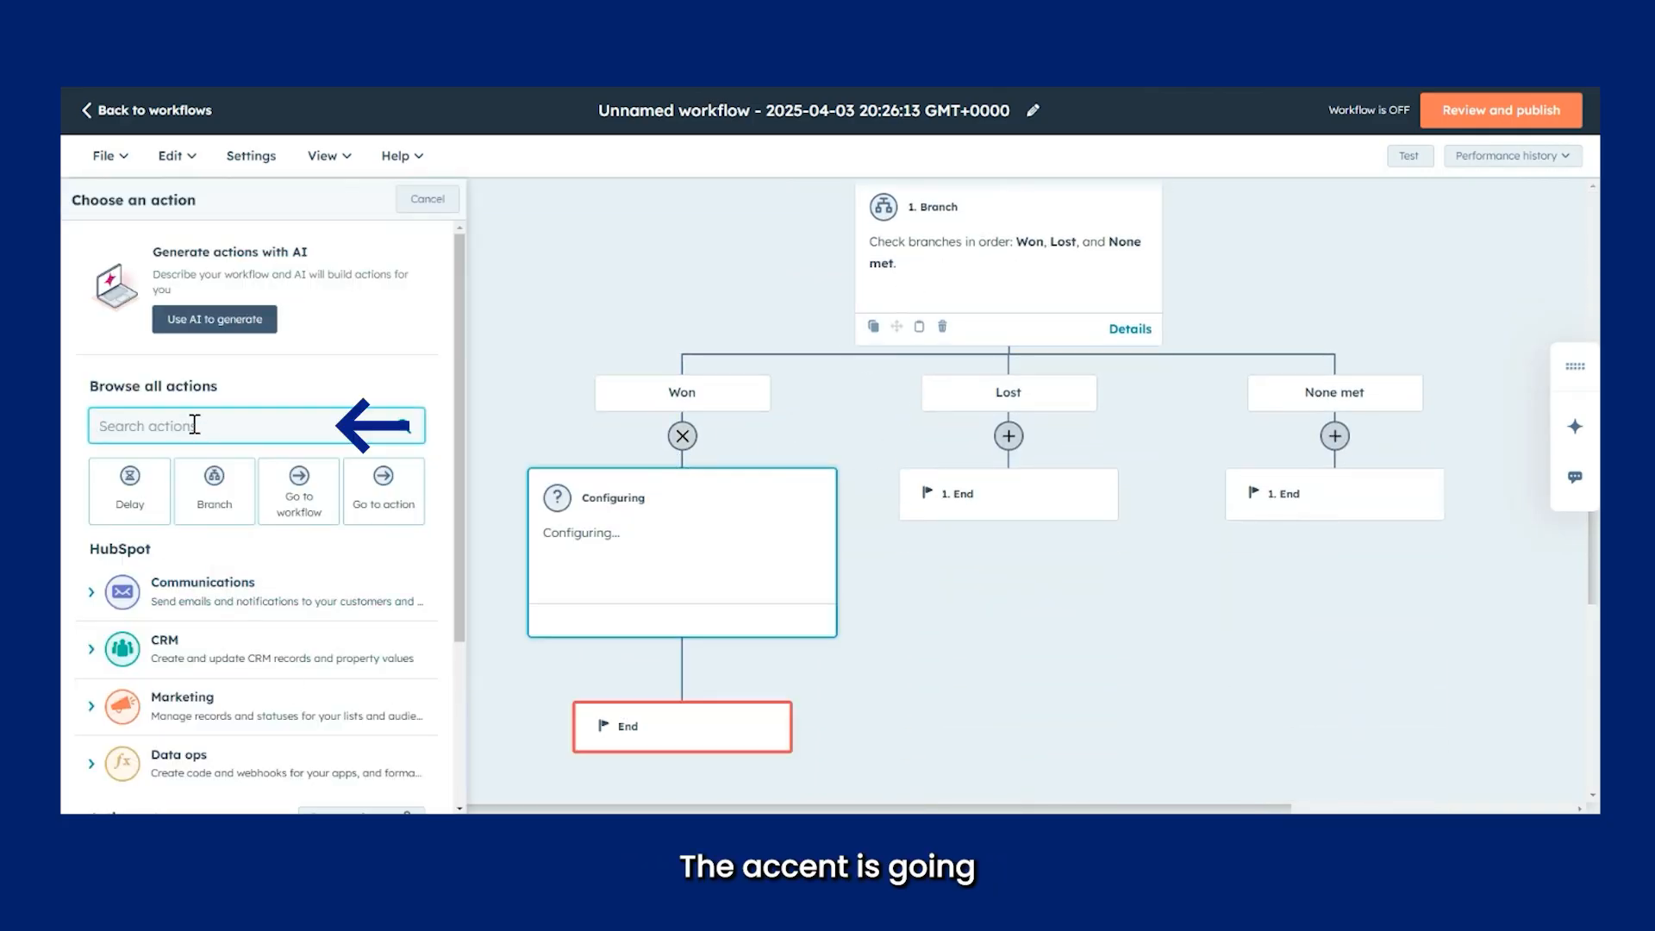
type("edit")
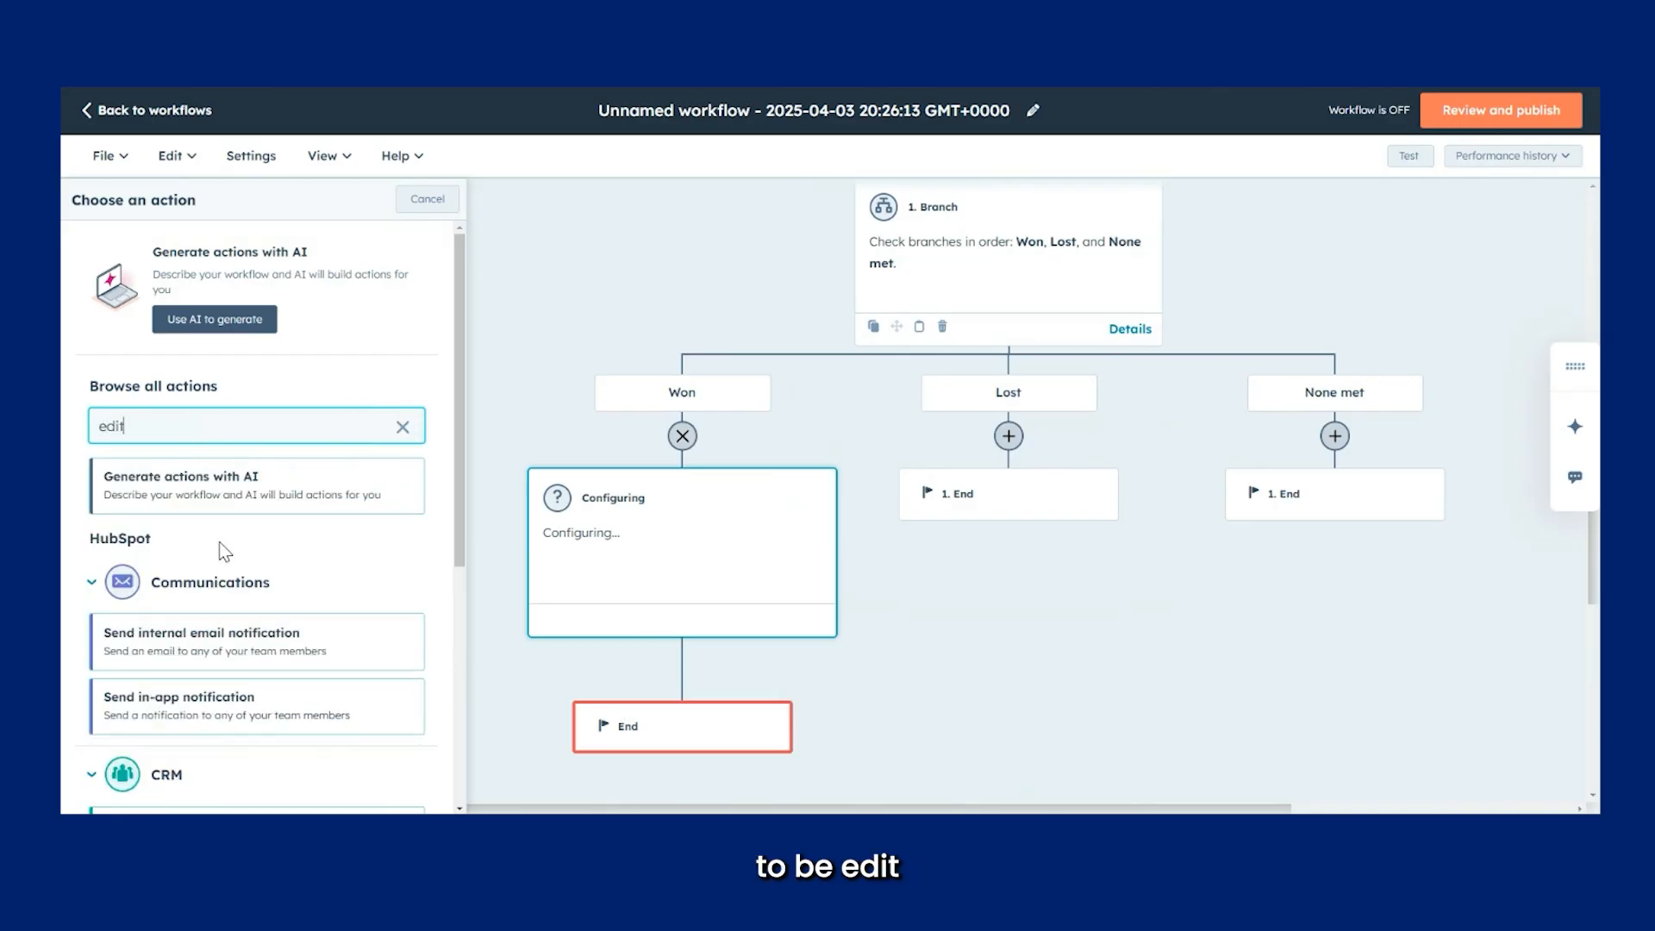
scroll(220, 640, "down", 1)
scroll(220, 639, "down", 1)
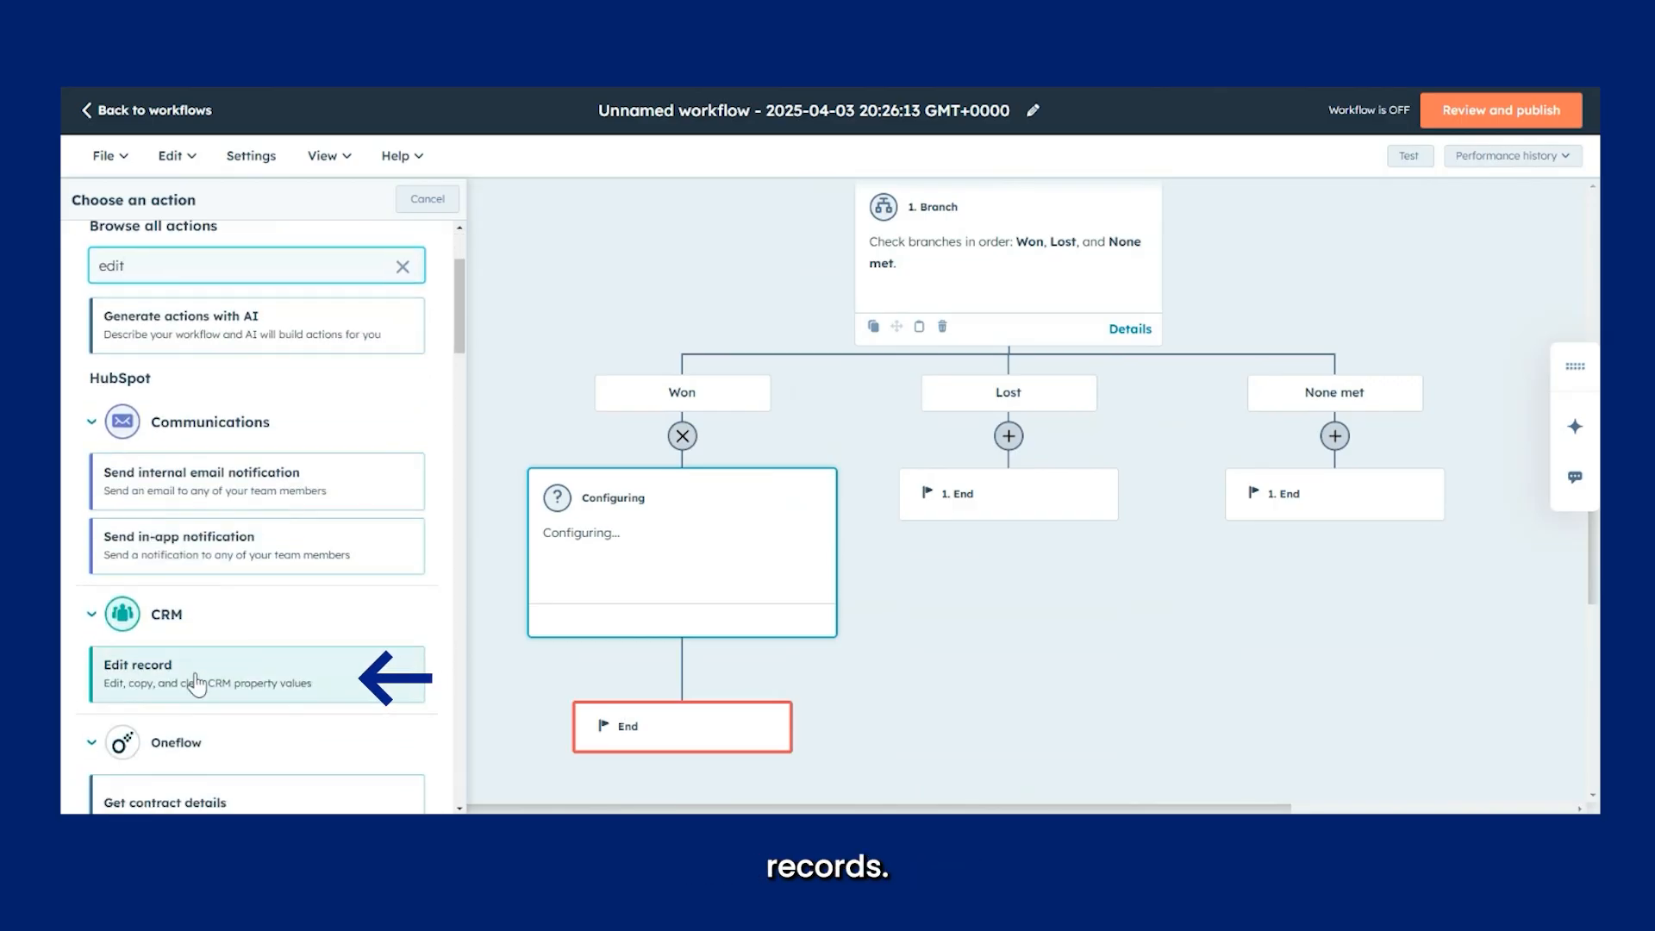
left_click(198, 681)
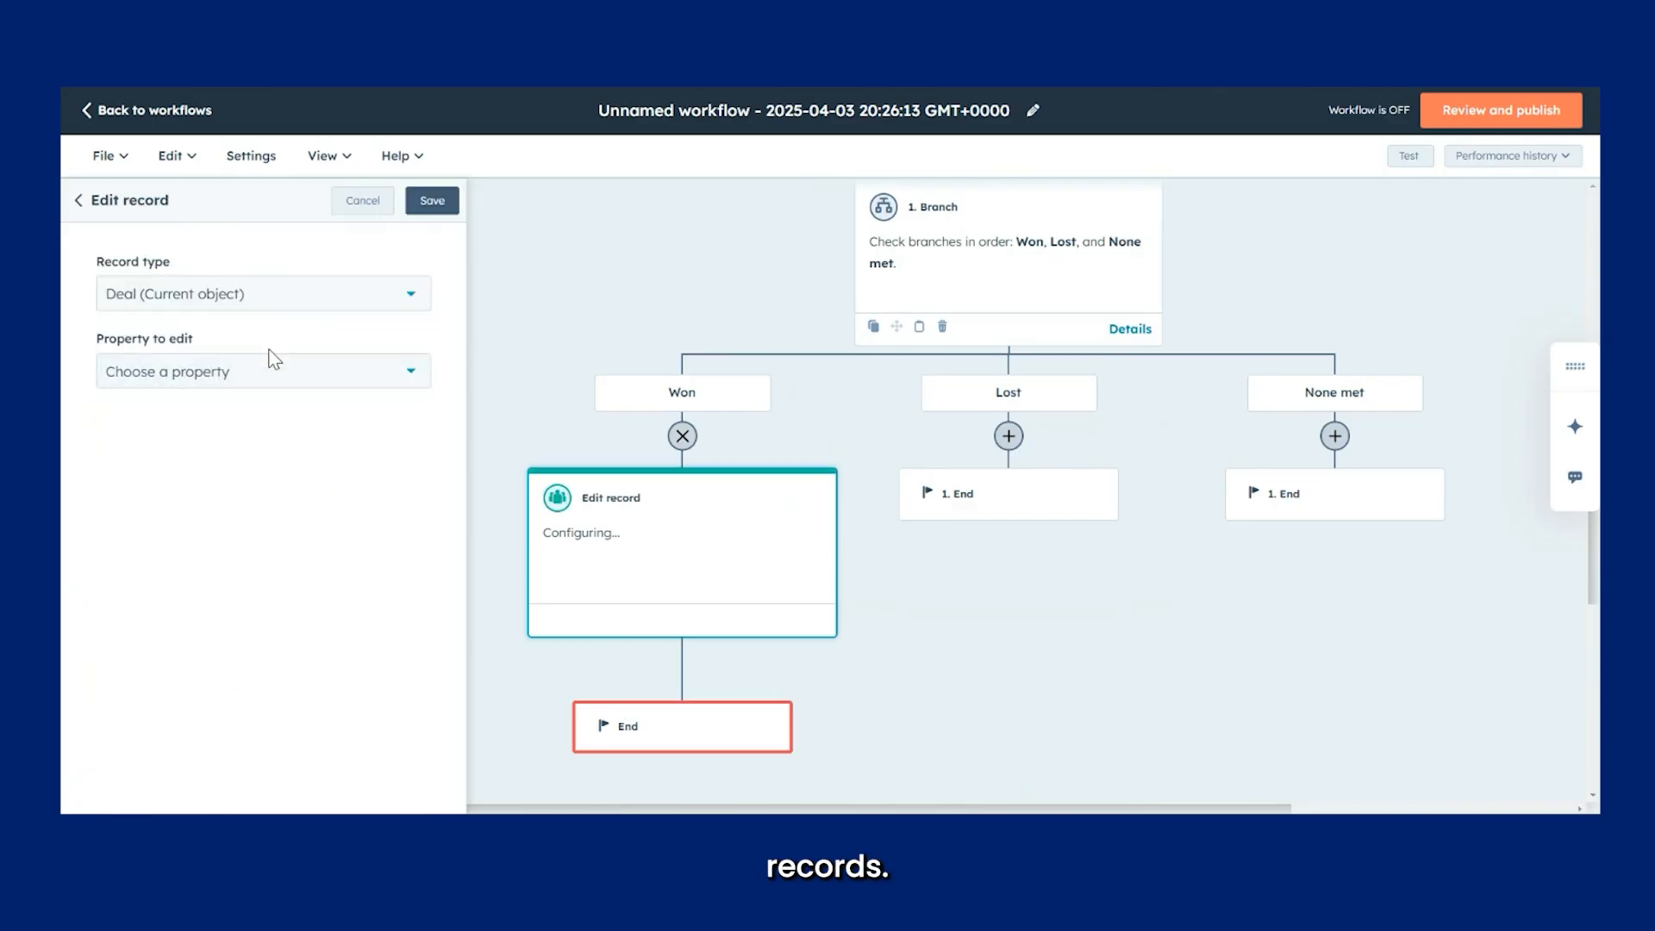
Step: Configure the Won branch's Edit record action to set Deal conversion rate to 100% and save it
left_click(221, 379)
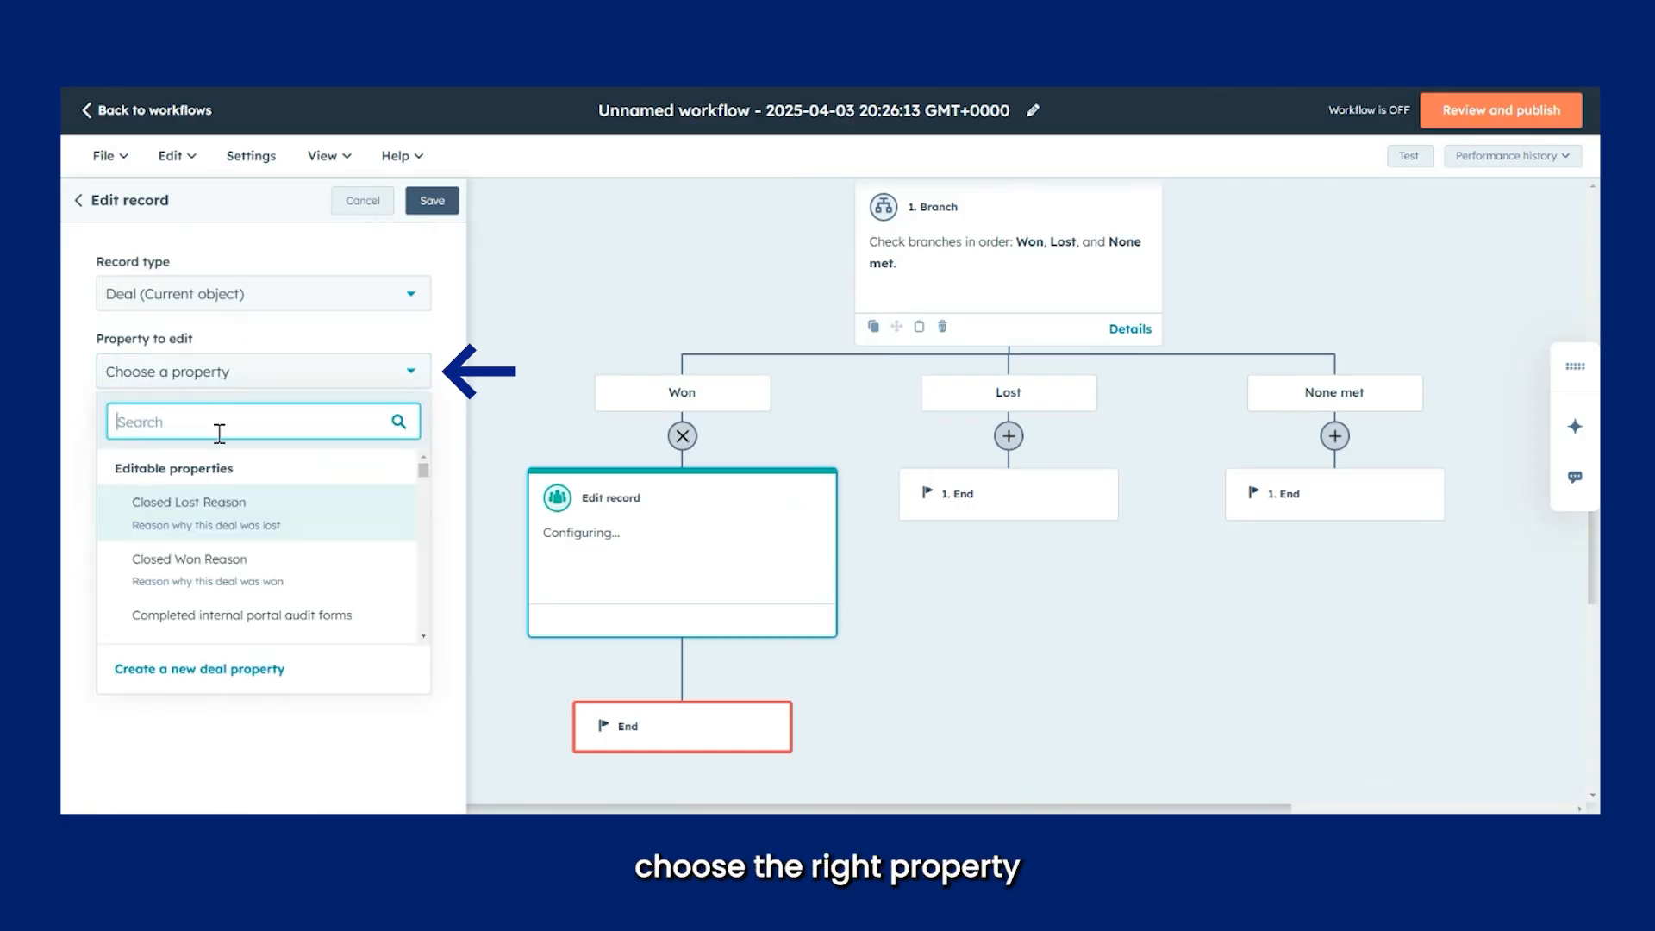
type("conv")
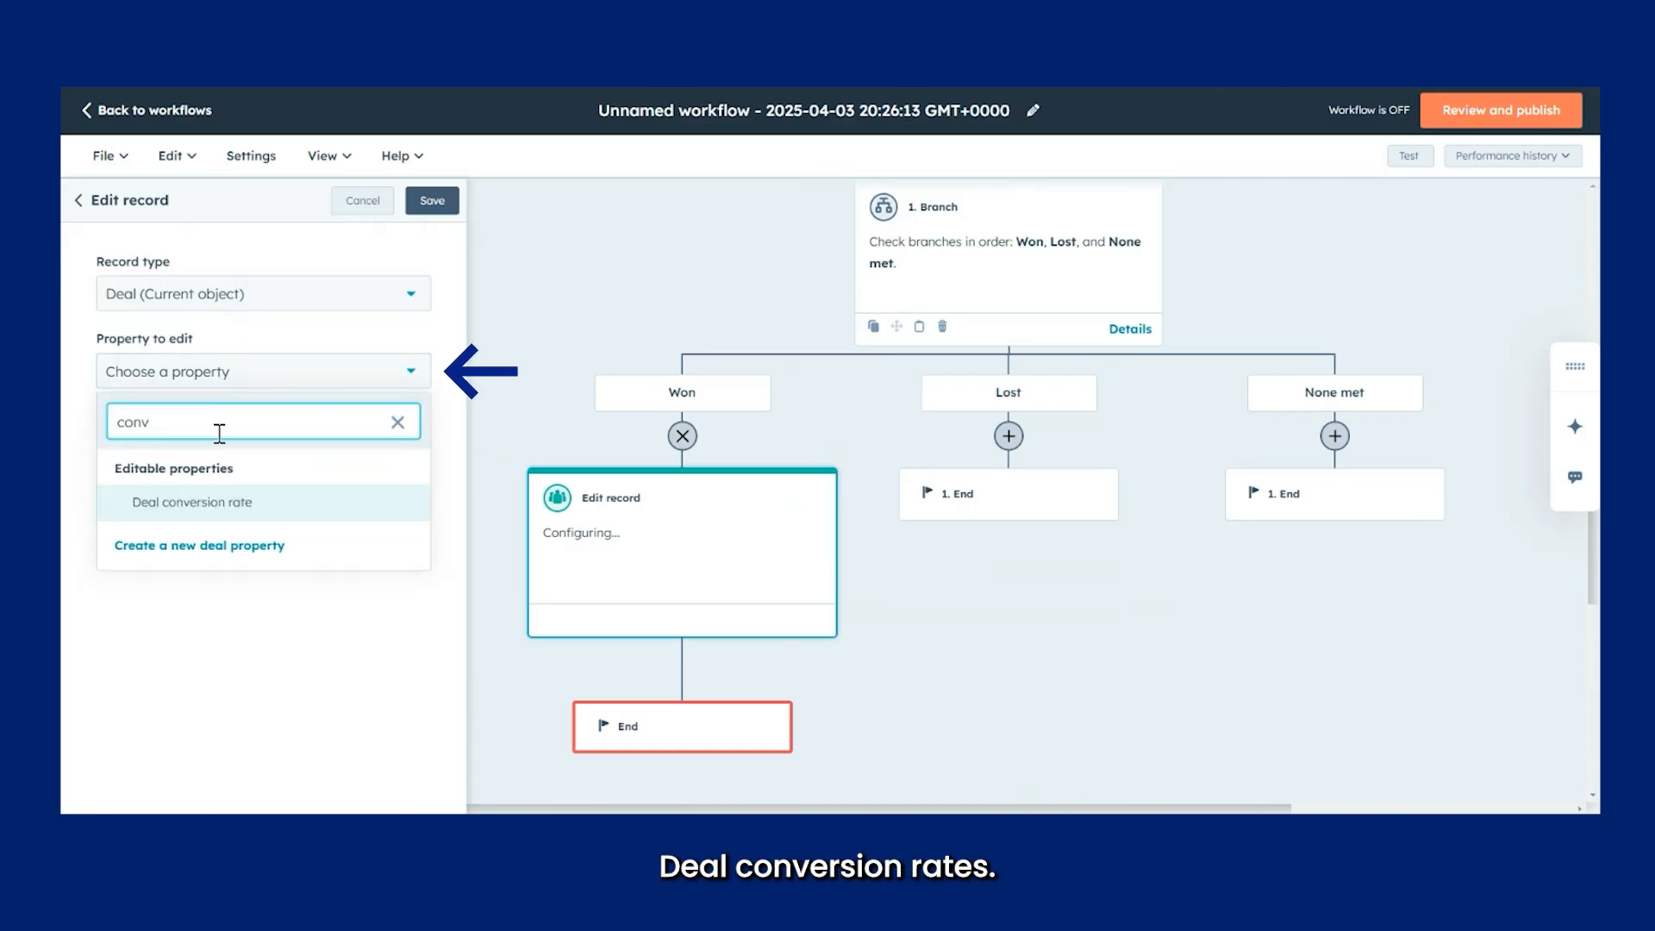
left_click(224, 501)
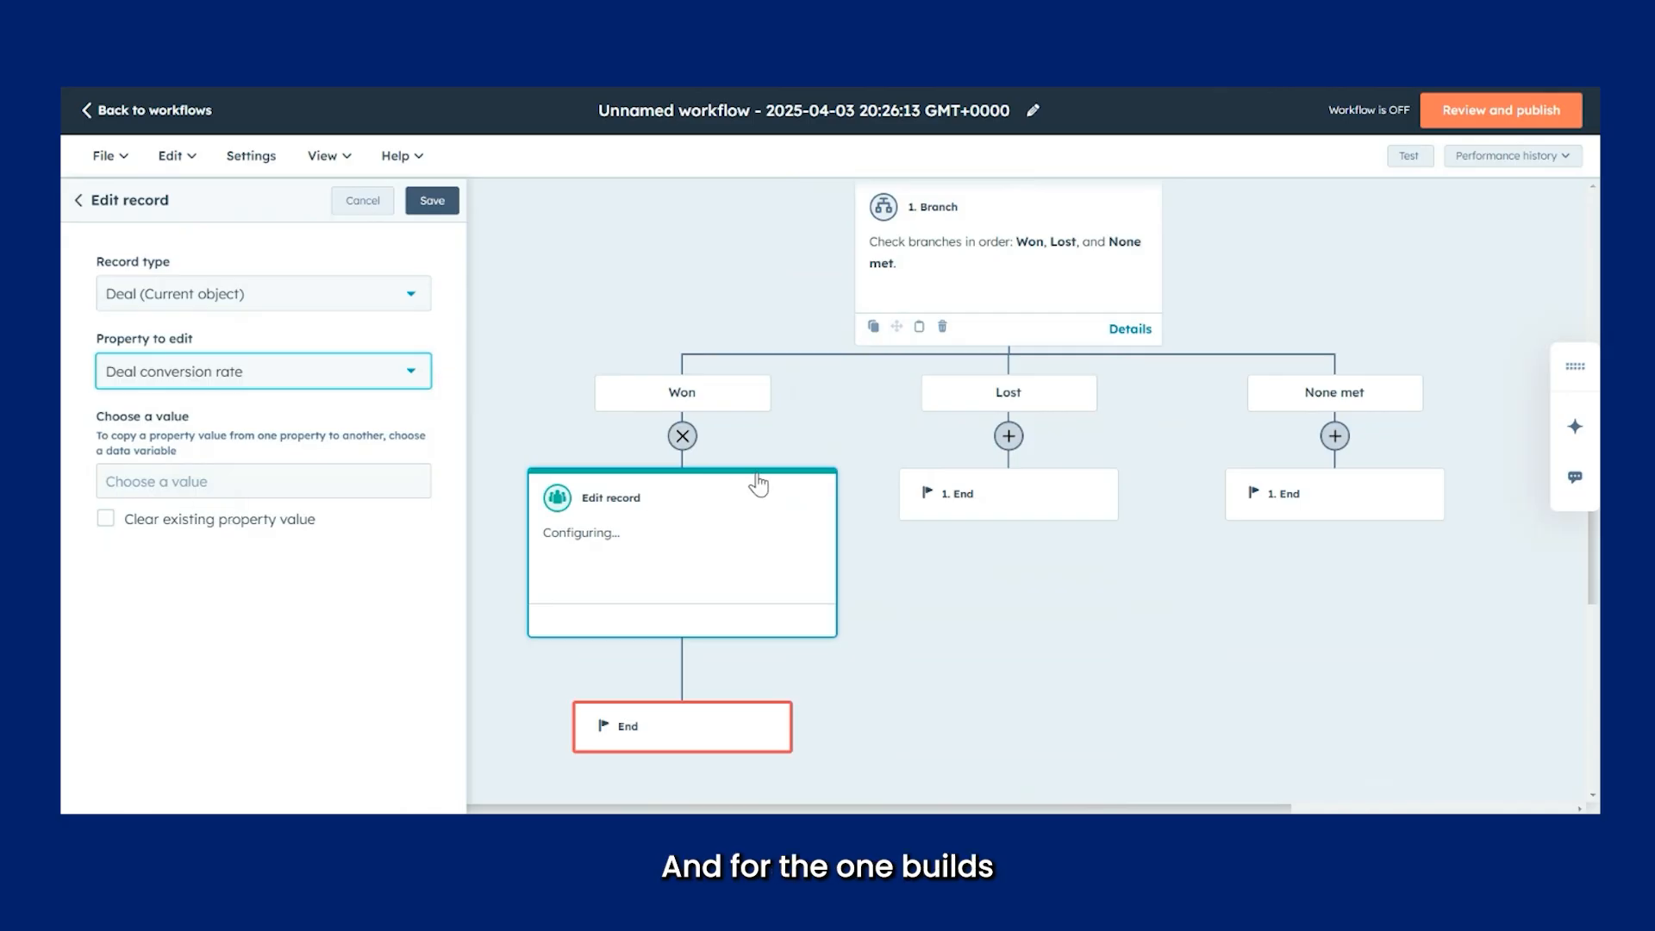
left_click(211, 479)
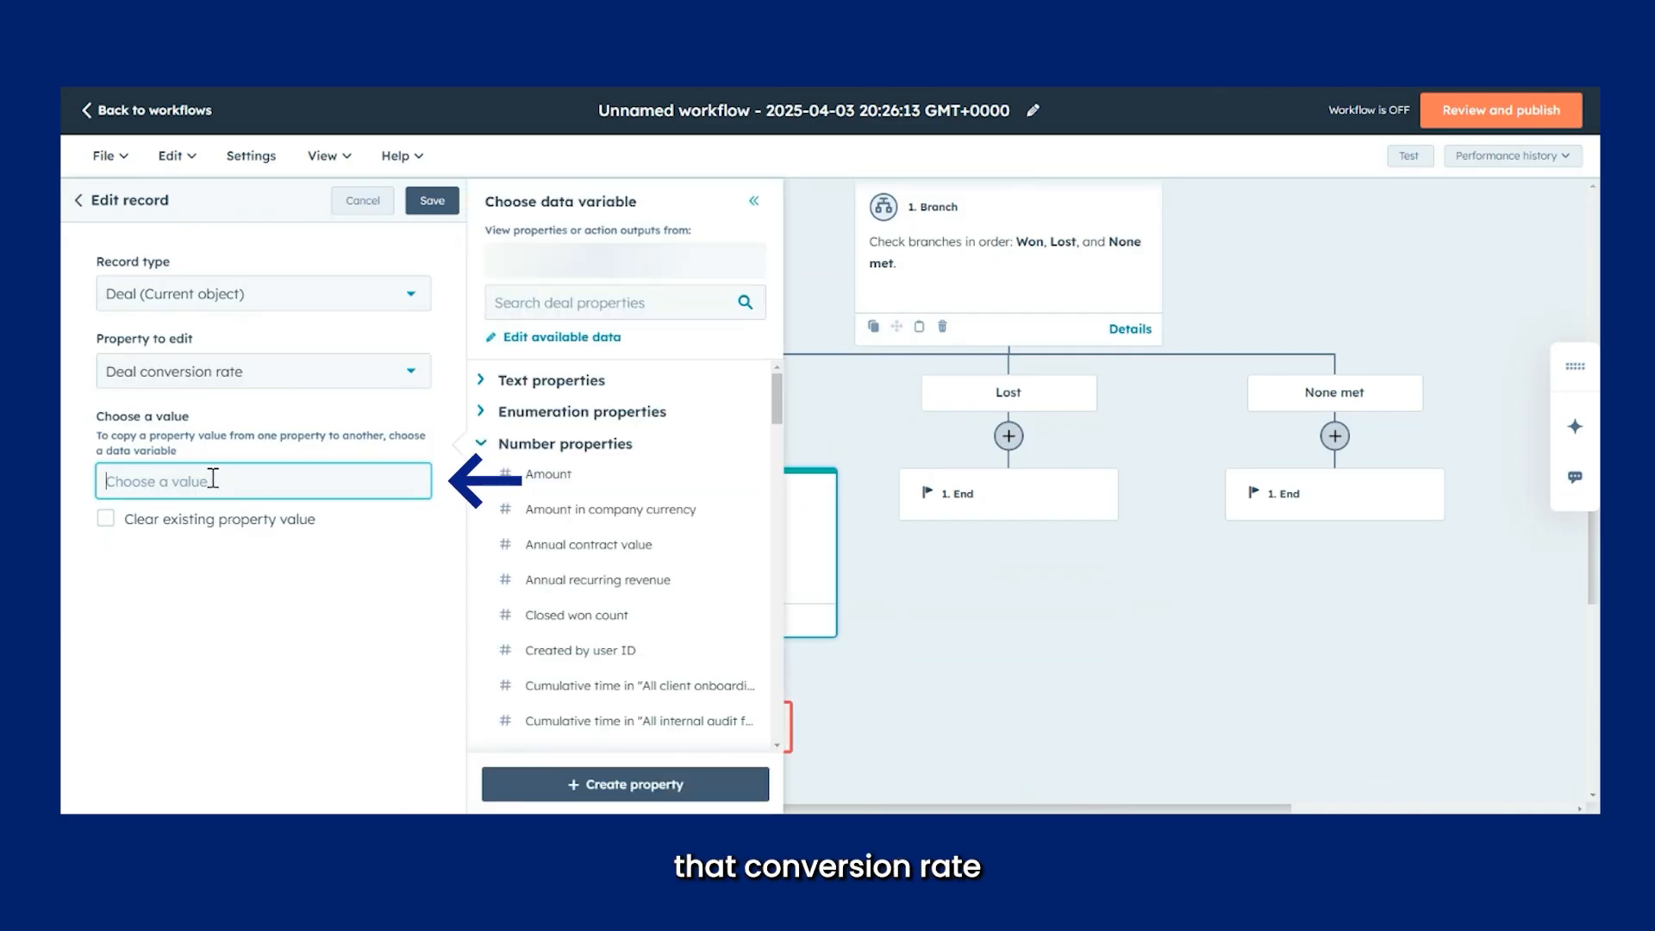
type("100")
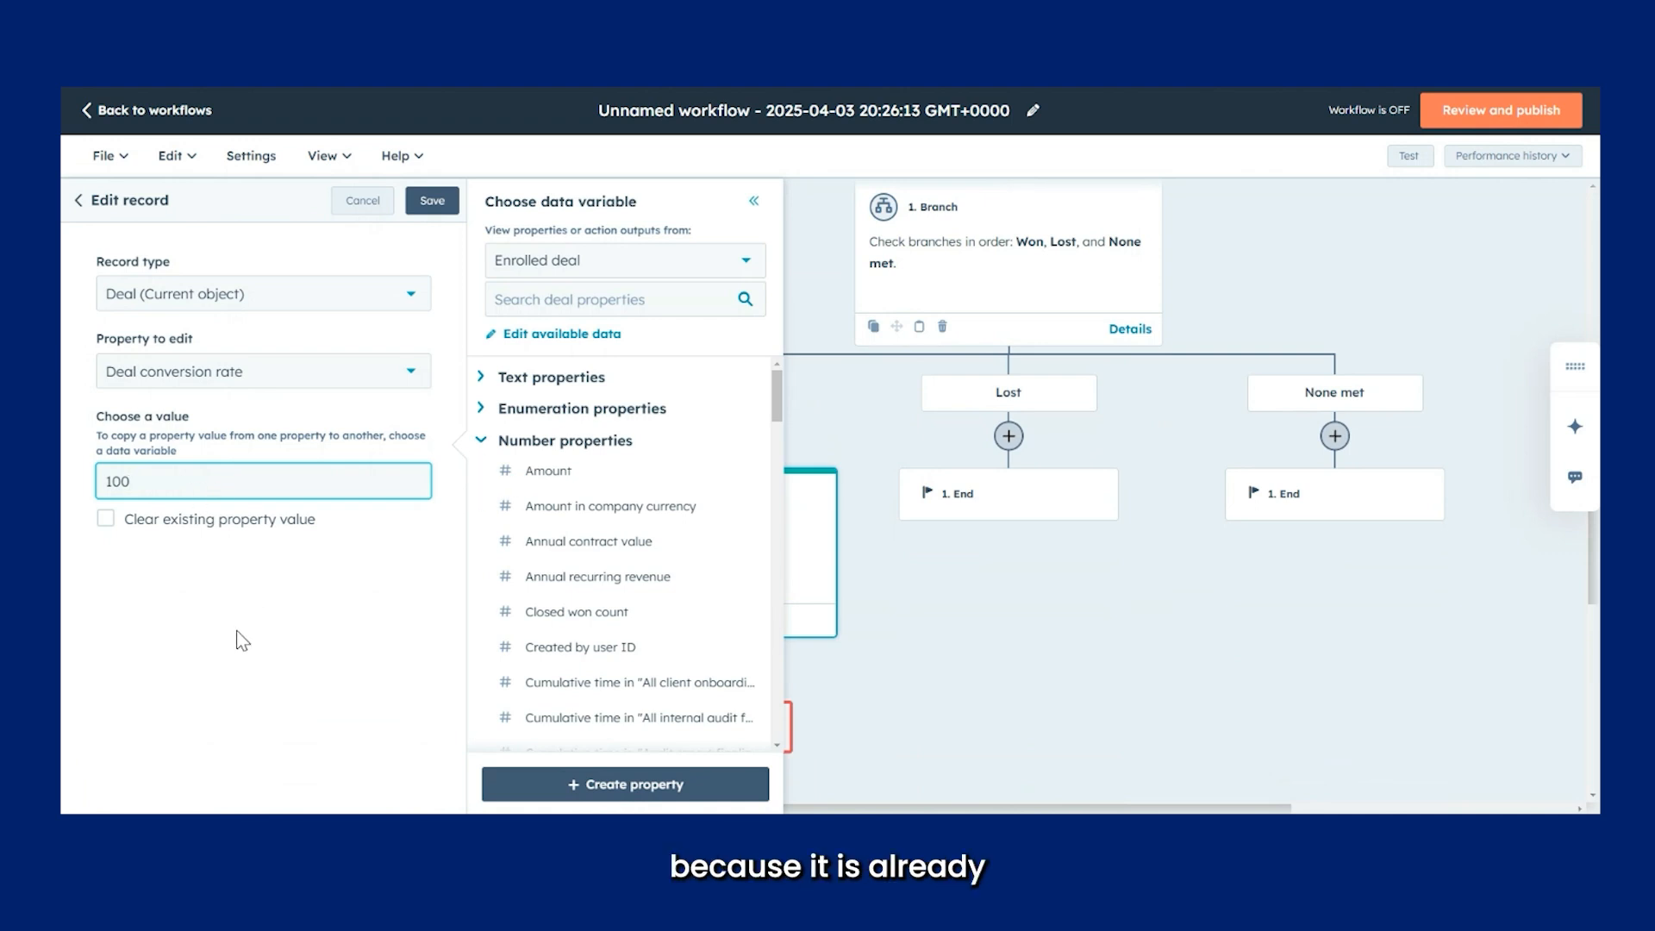
left_click(217, 643)
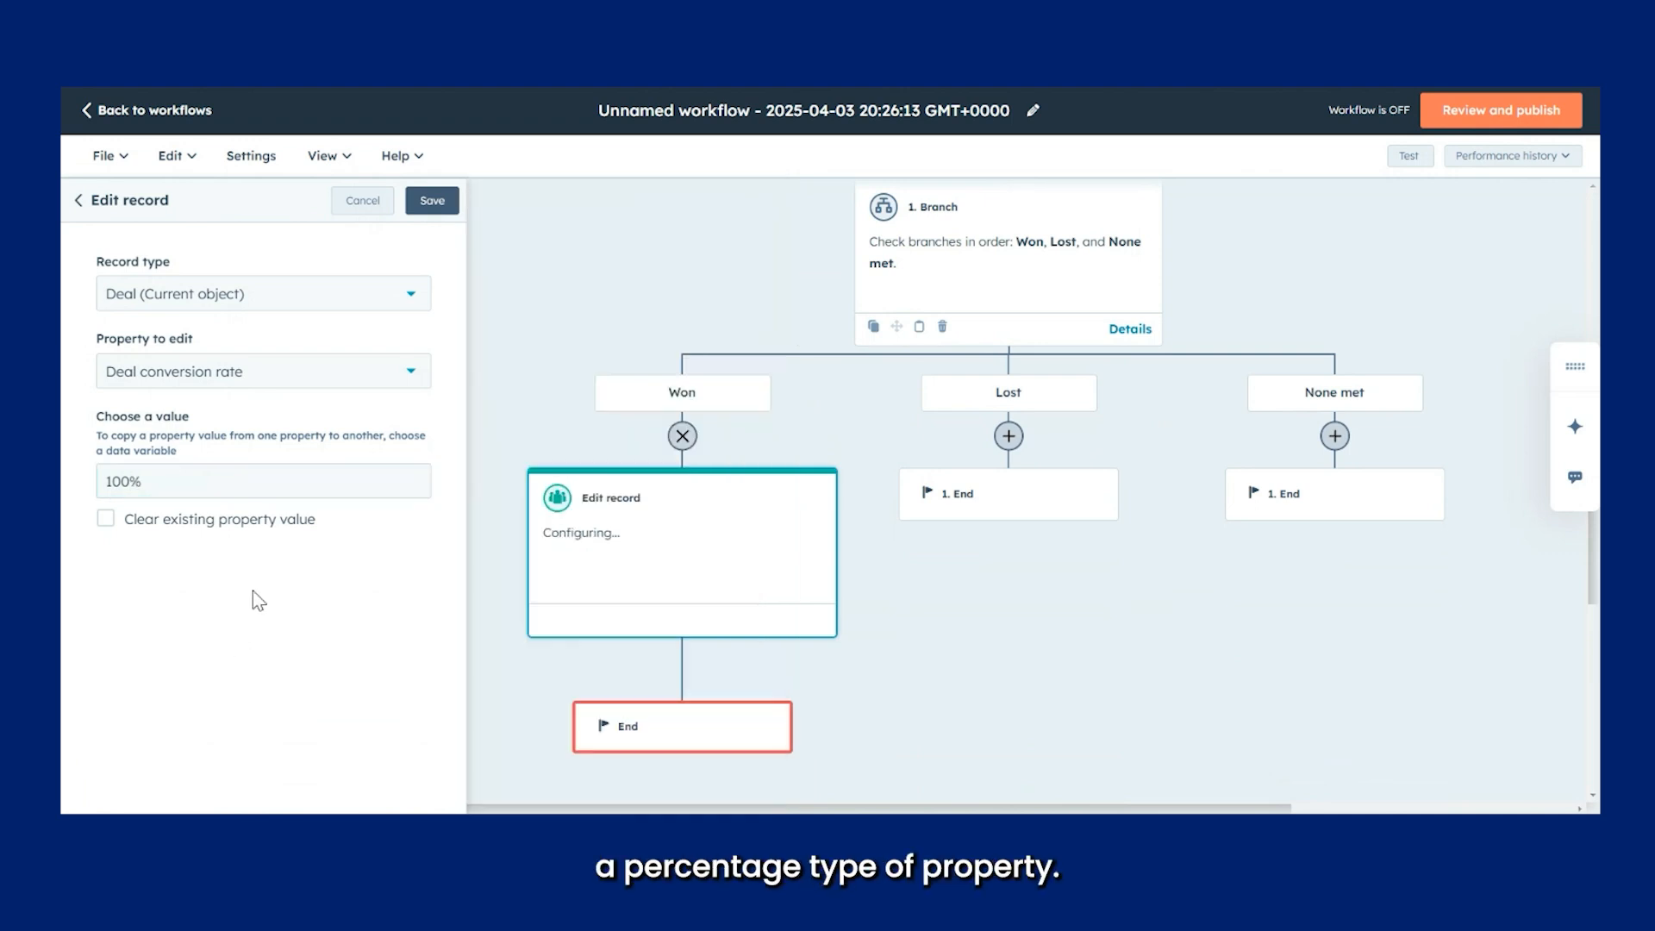
left_click(419, 207)
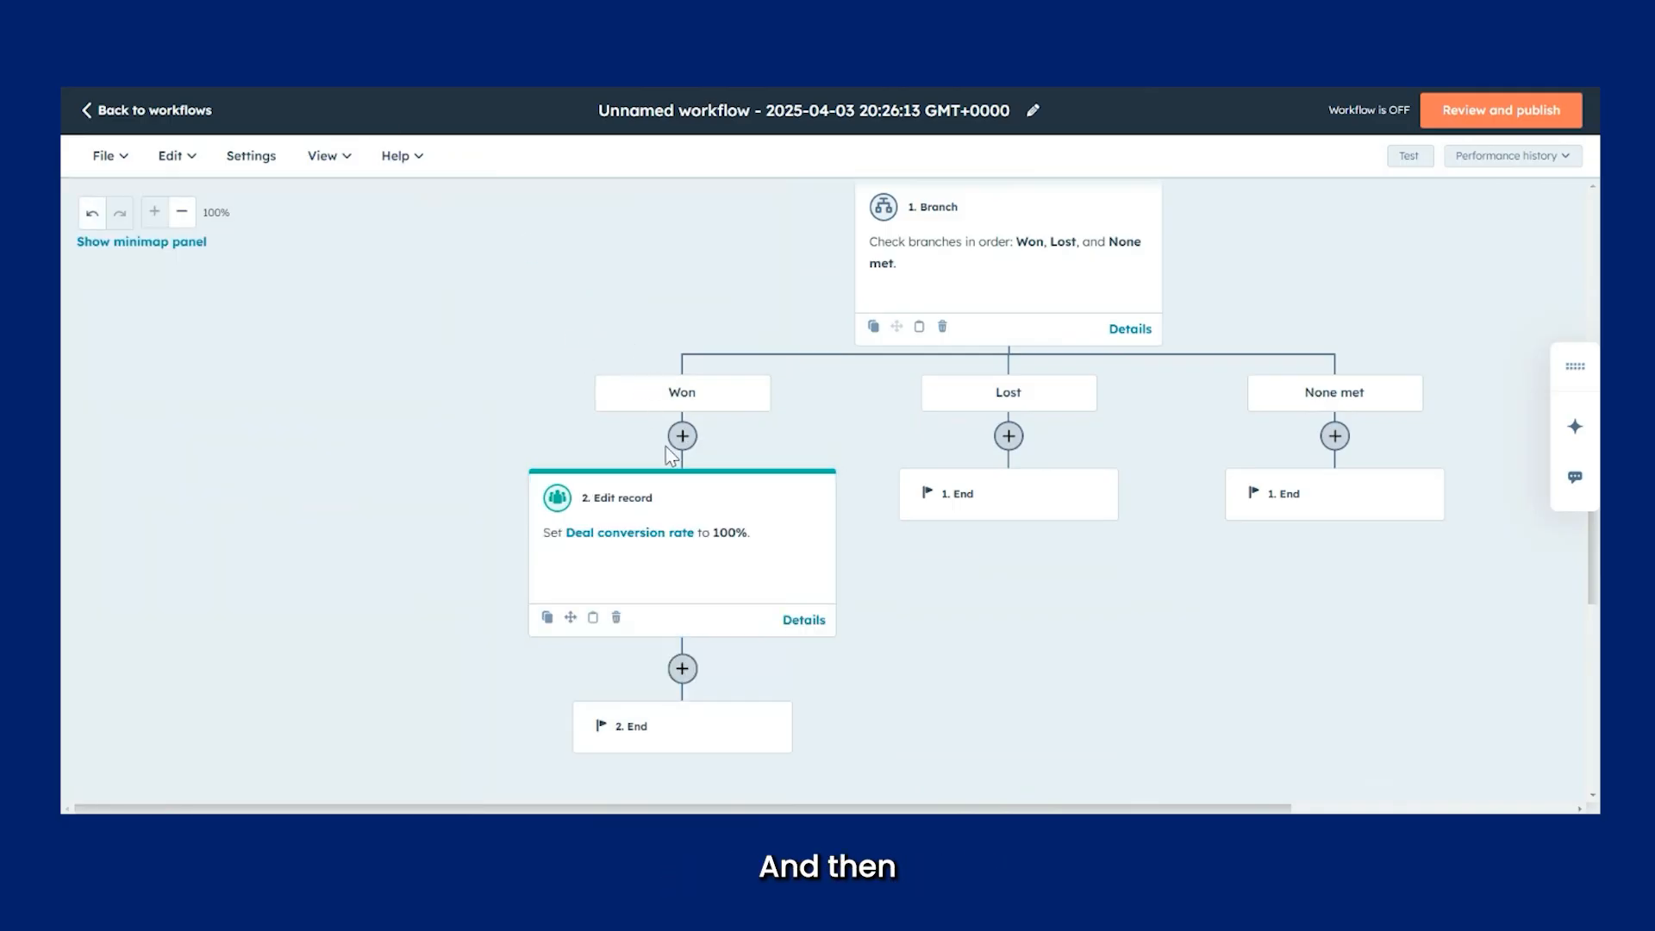
Step: Clone only the Won branch's Edit record action and place the copy under the Lost branch
left_click(547, 618)
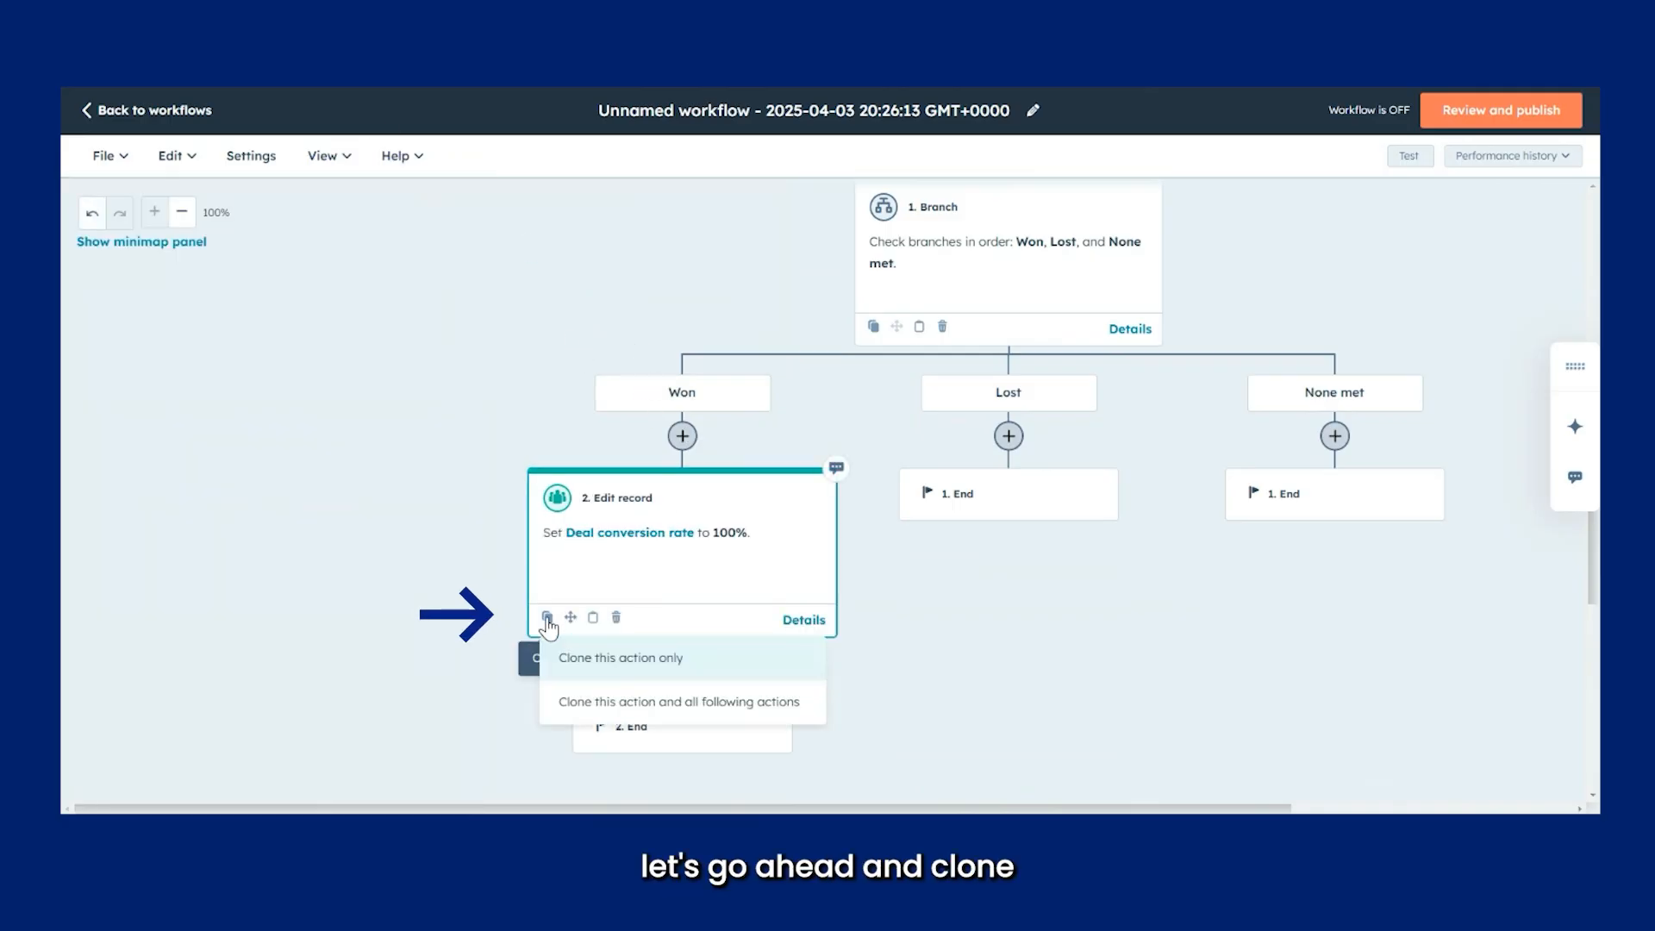
left_click(619, 659)
left_click(1009, 405)
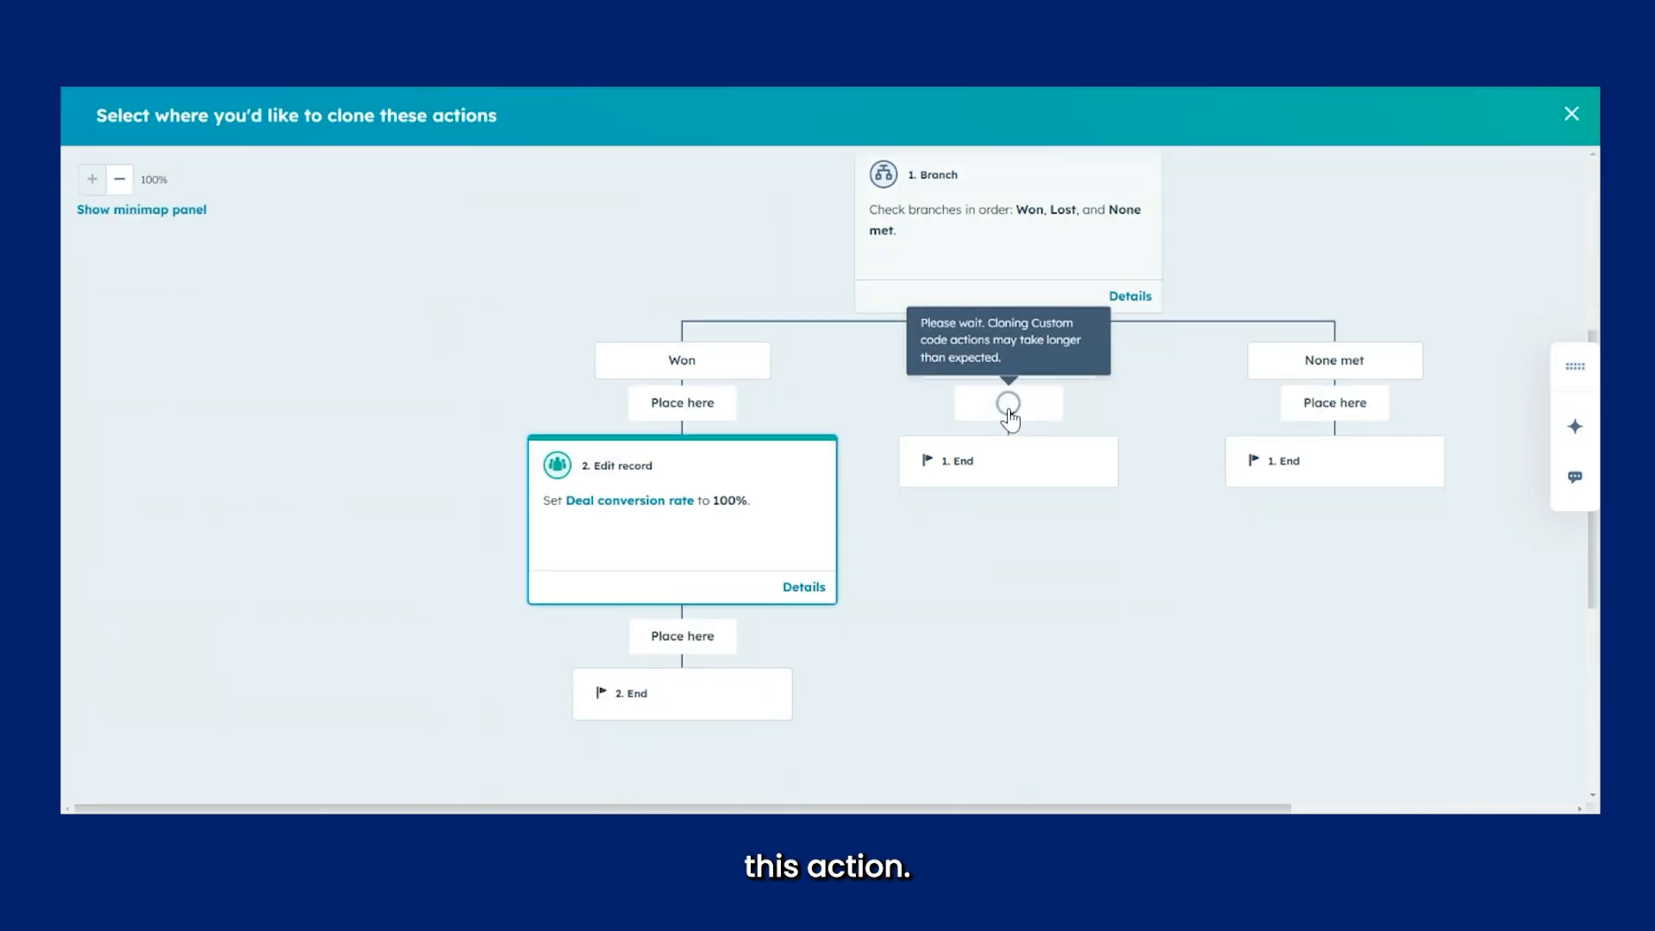
Step: Set Deal conversion rate to 0% in the Lost branch's Edit record action and save it
left_click(732, 366)
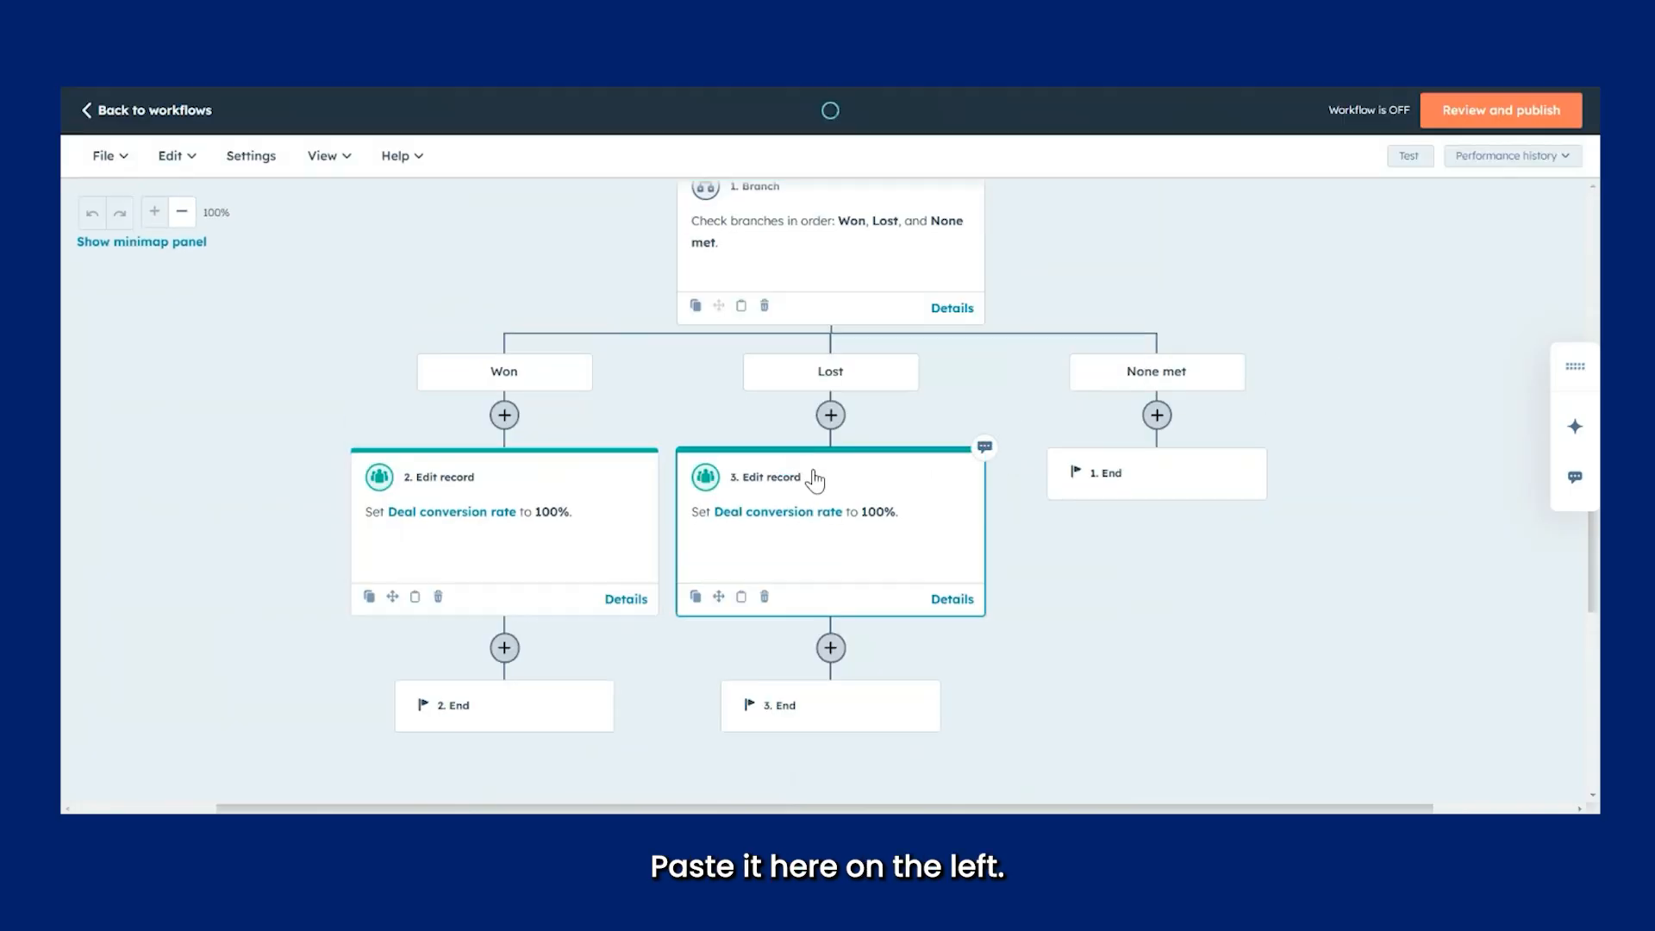
left_click(250, 528)
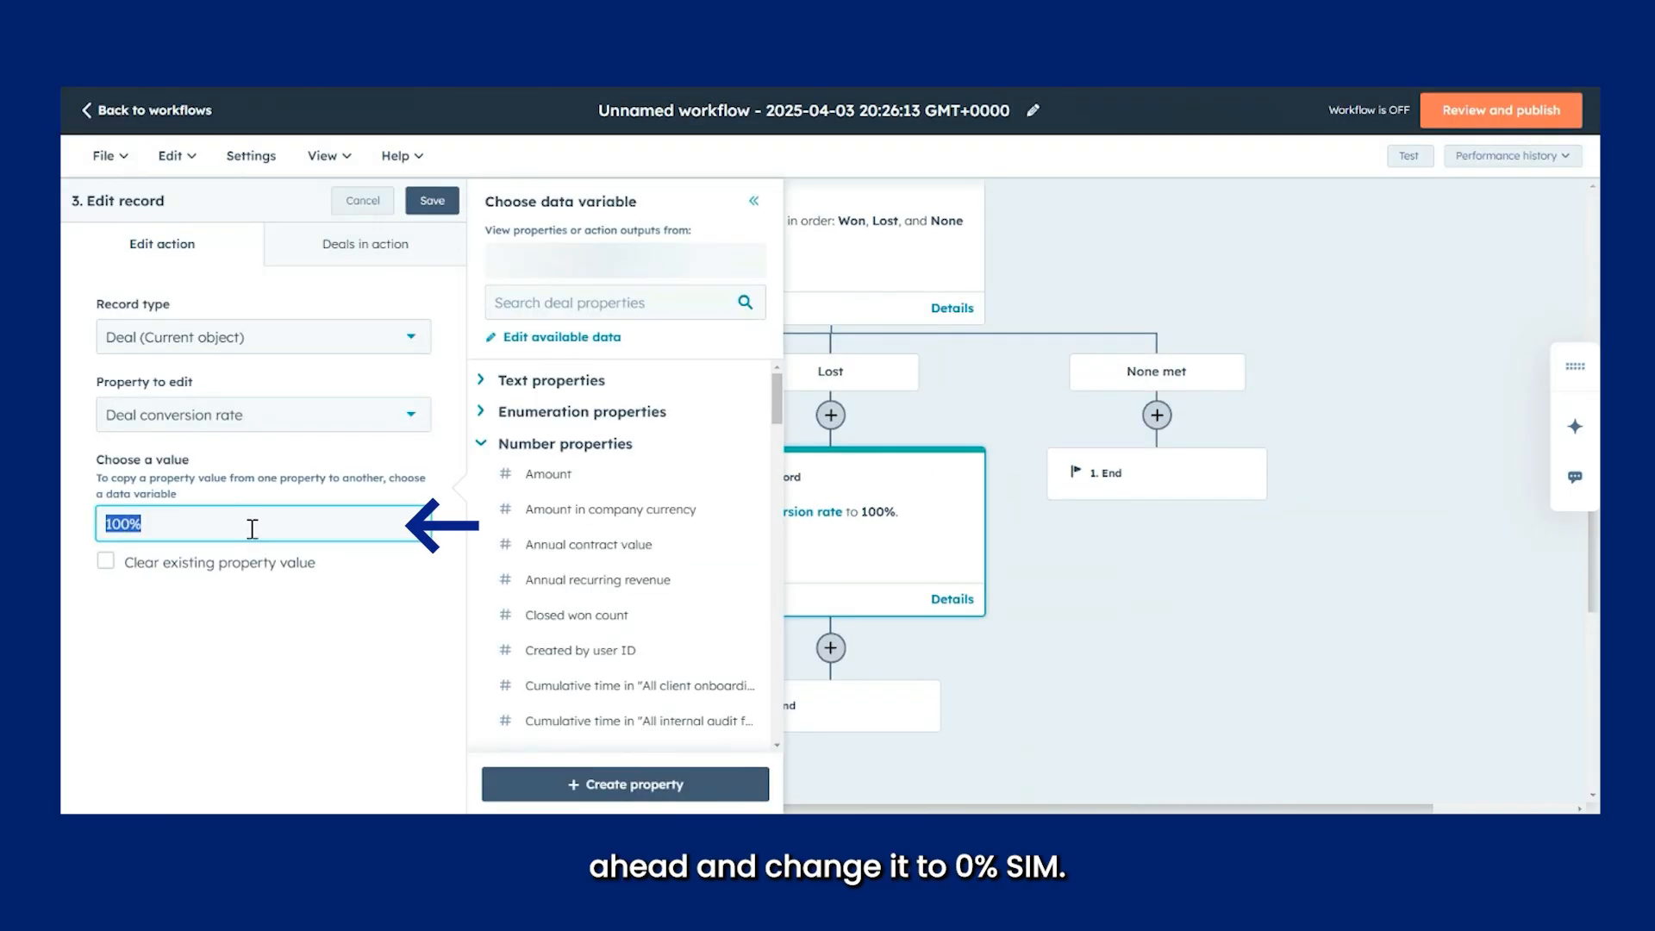
type("0%")
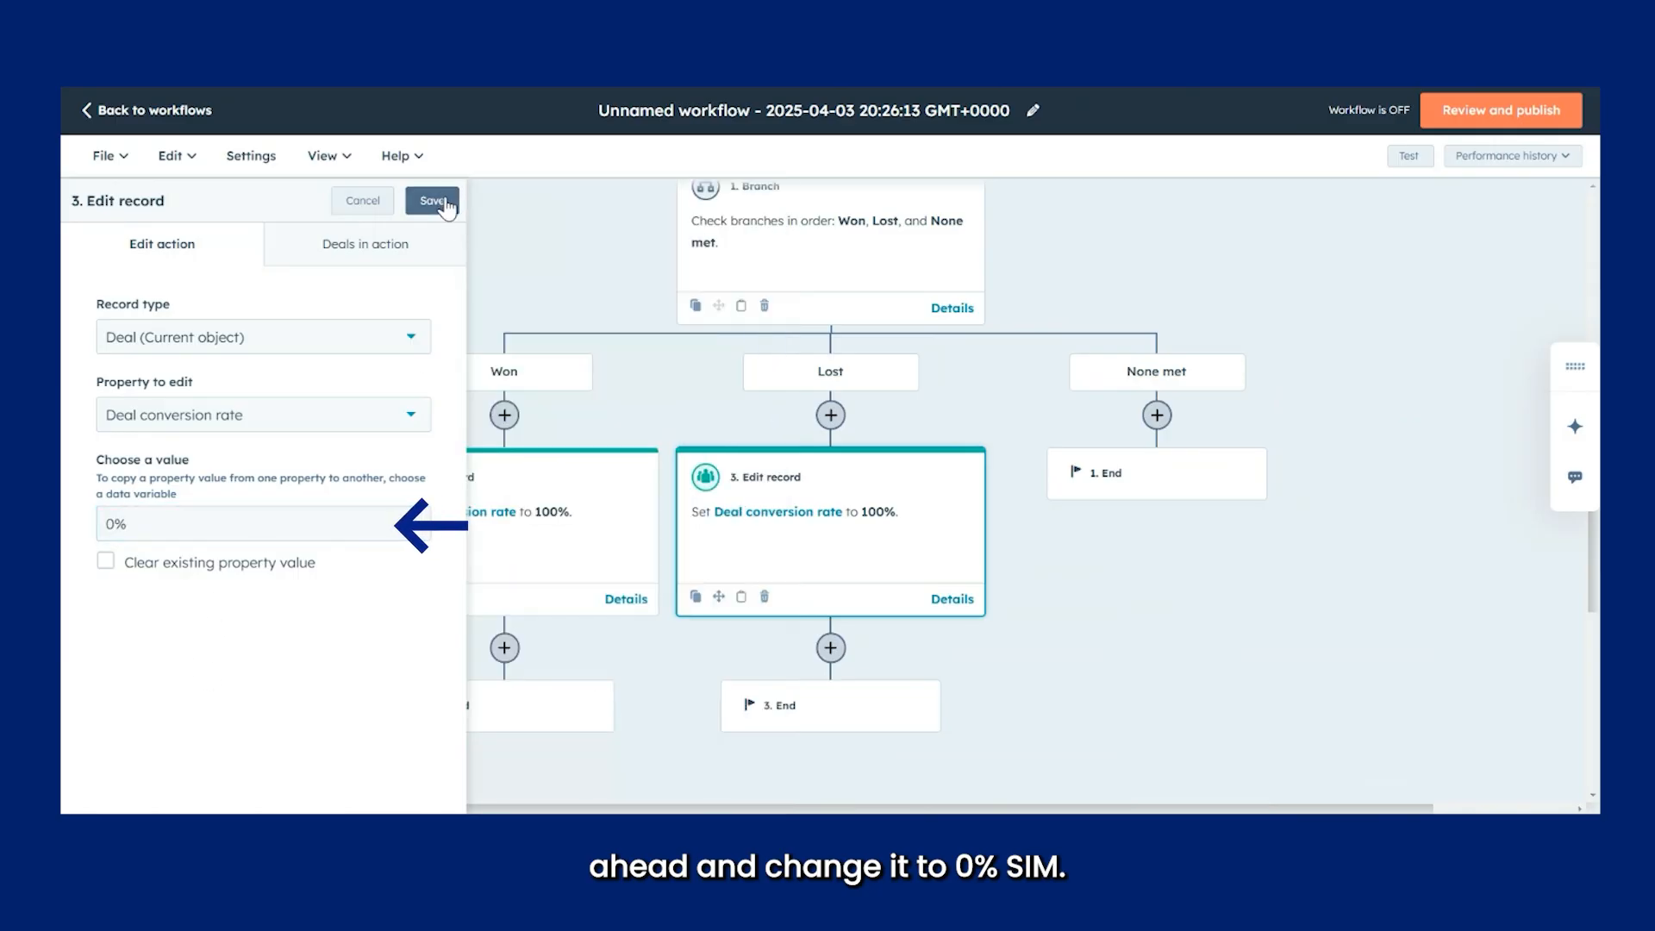
left_click(439, 201)
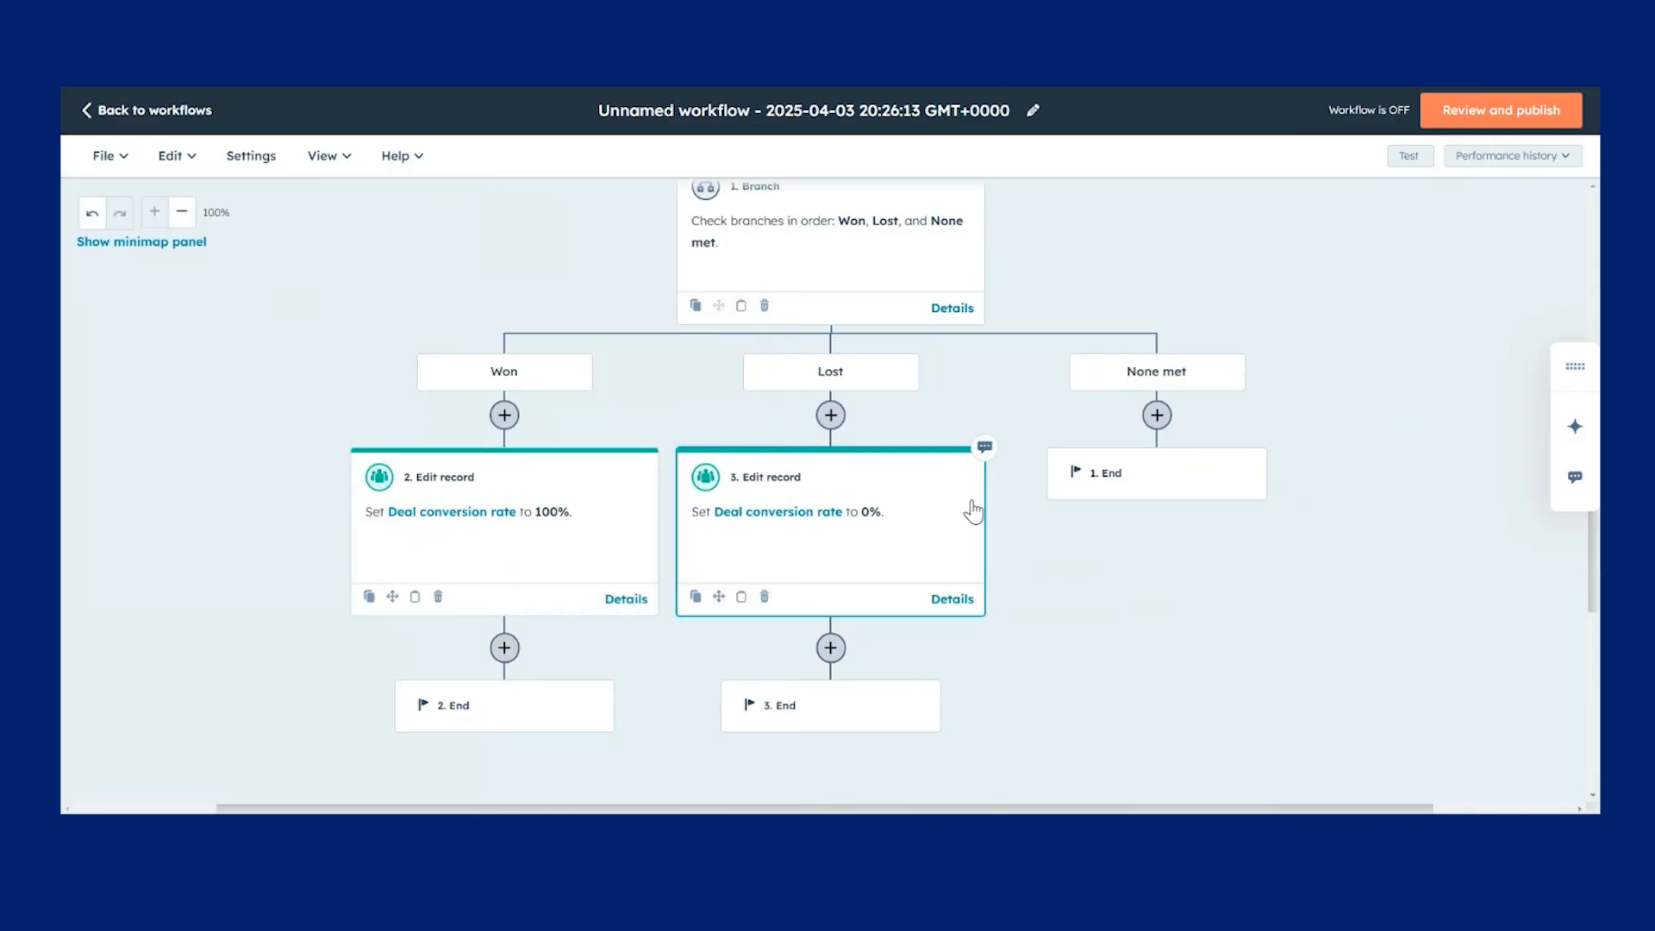
Step: Rename the workflow as POPULATING PROPERTY: Deal conversion rate and save the name
scroll(964, 541, "up", 5)
scroll(966, 543, "down", 3)
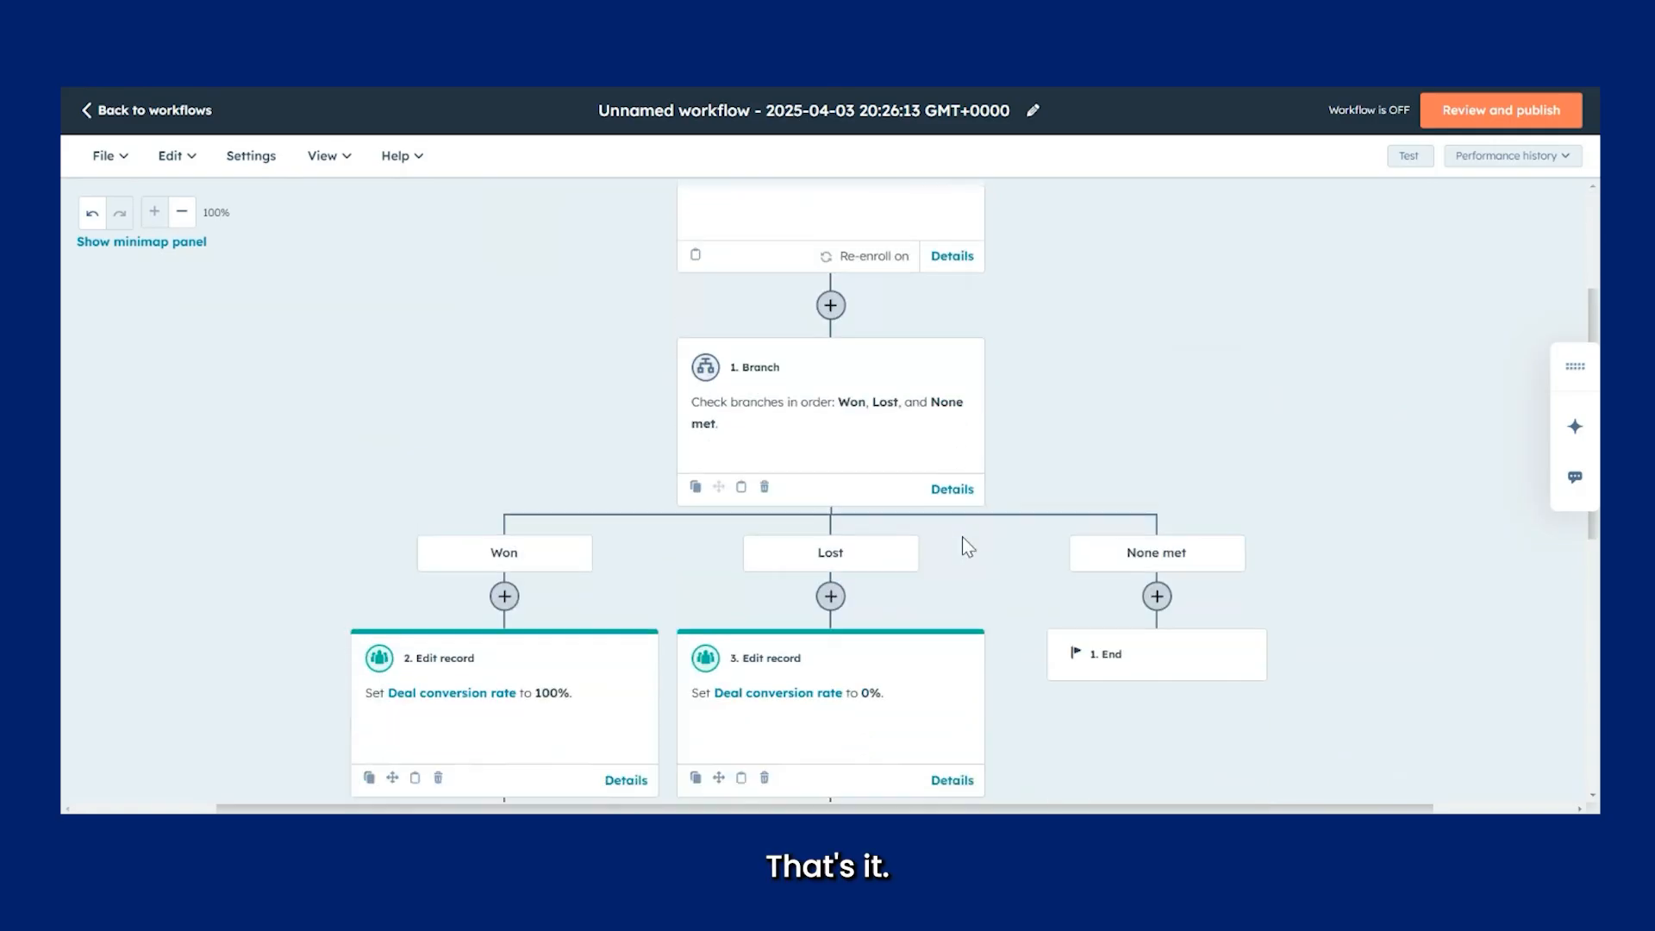
scroll(968, 547, "up", 3)
left_click(836, 127)
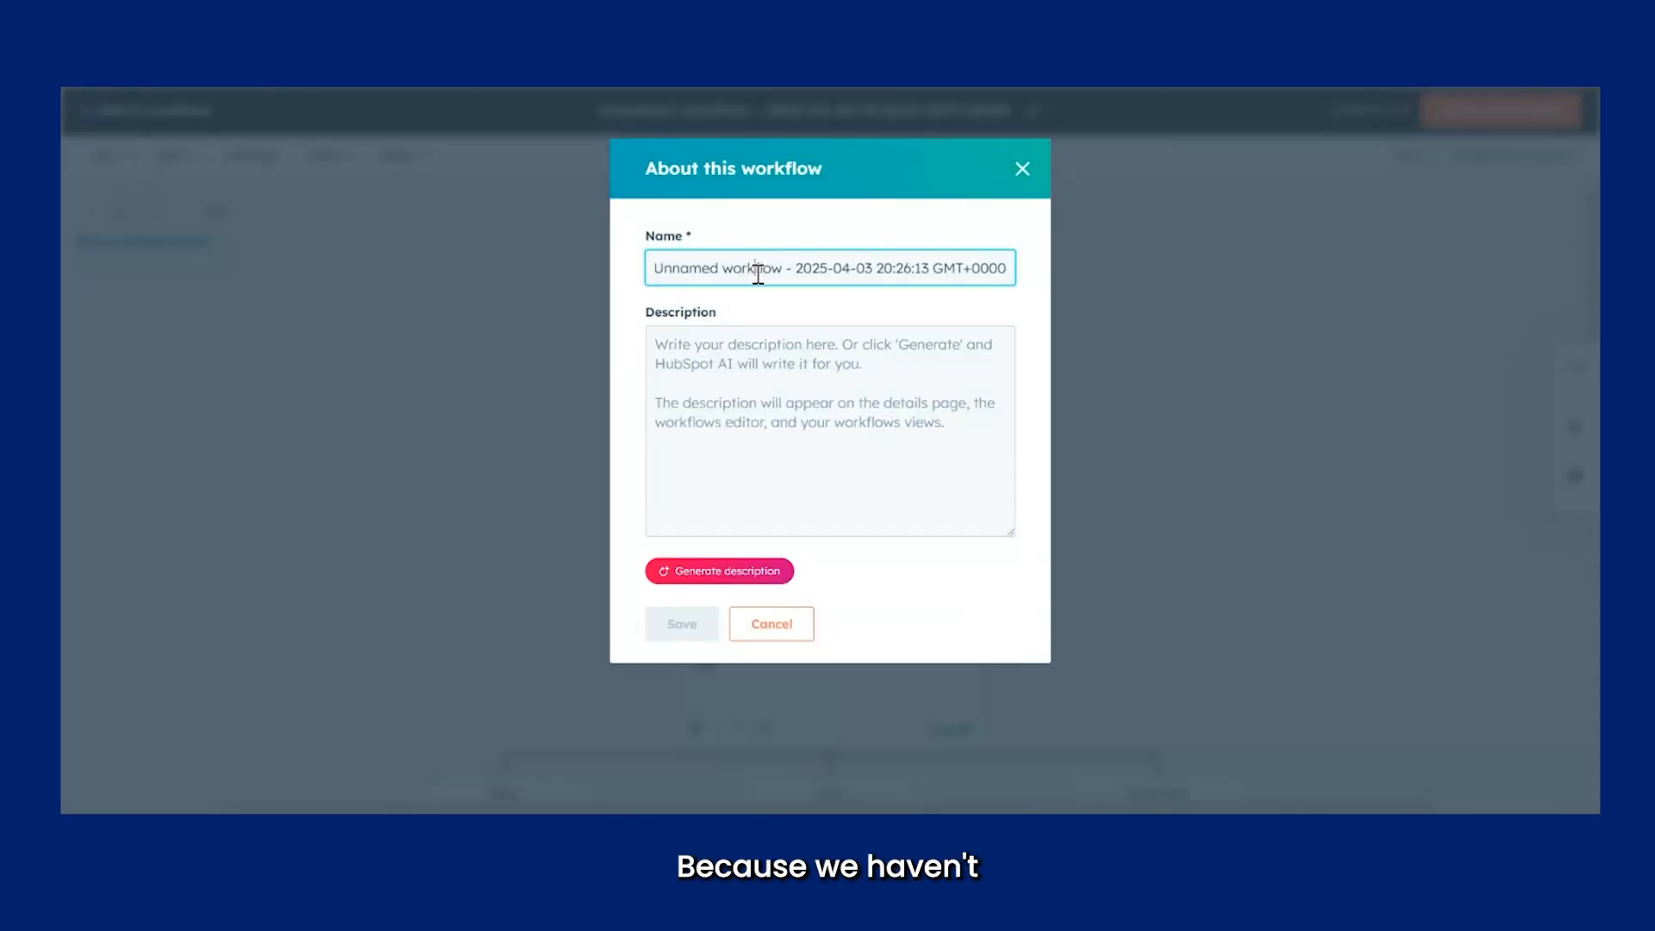
triple_click(758, 274)
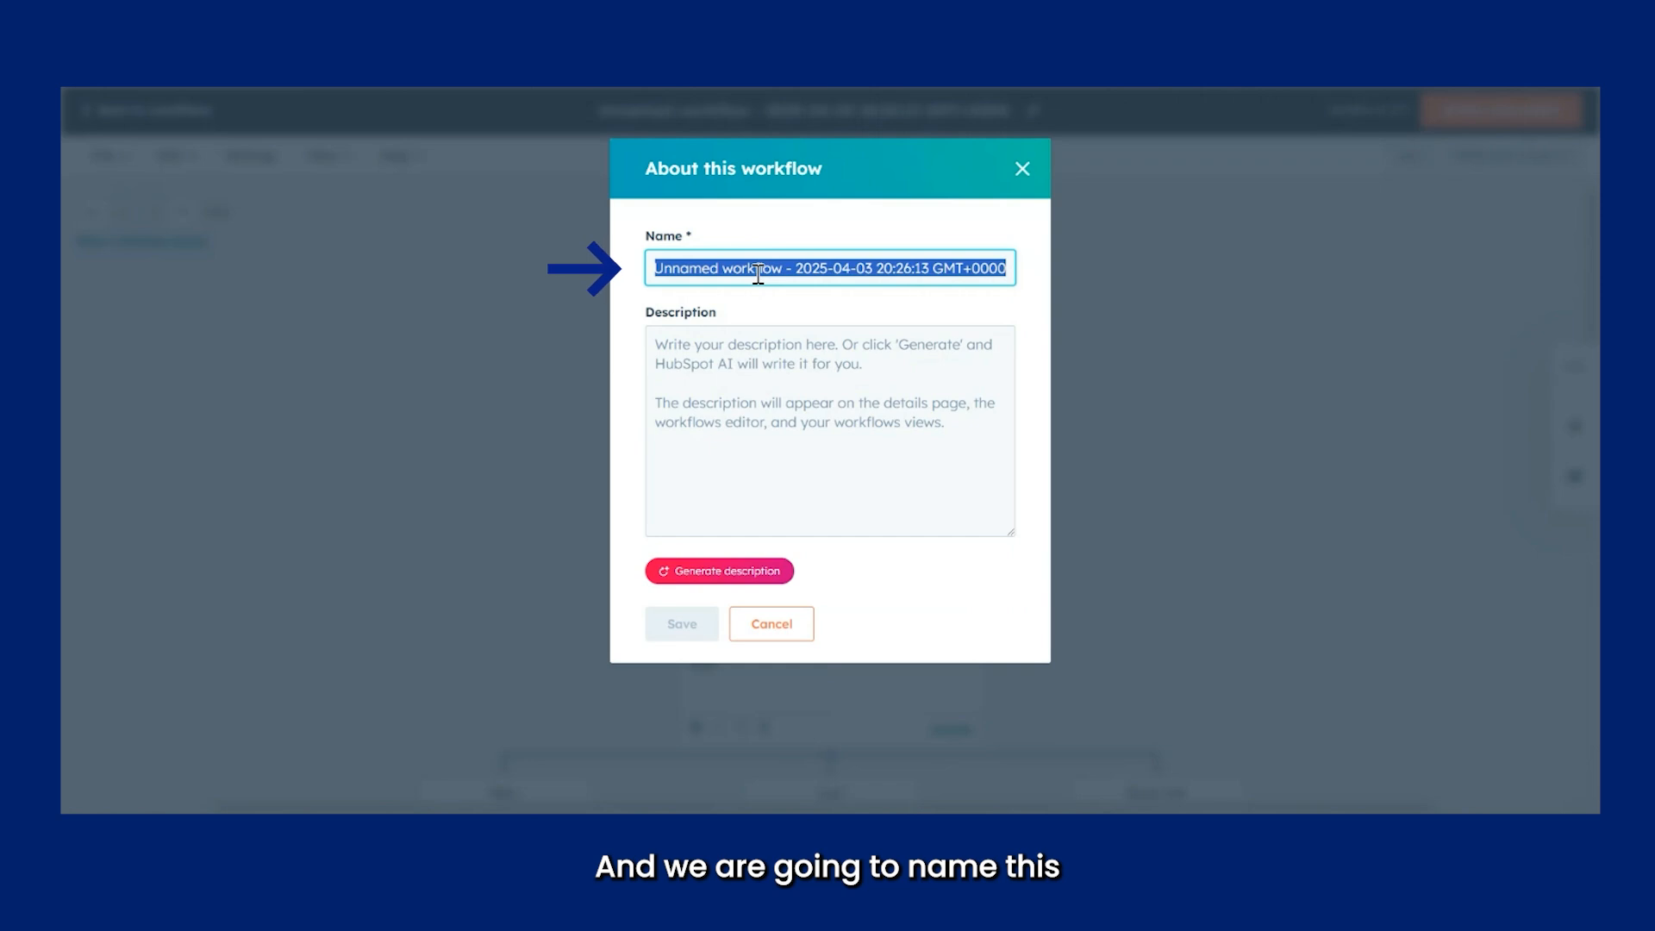
type("POPUL")
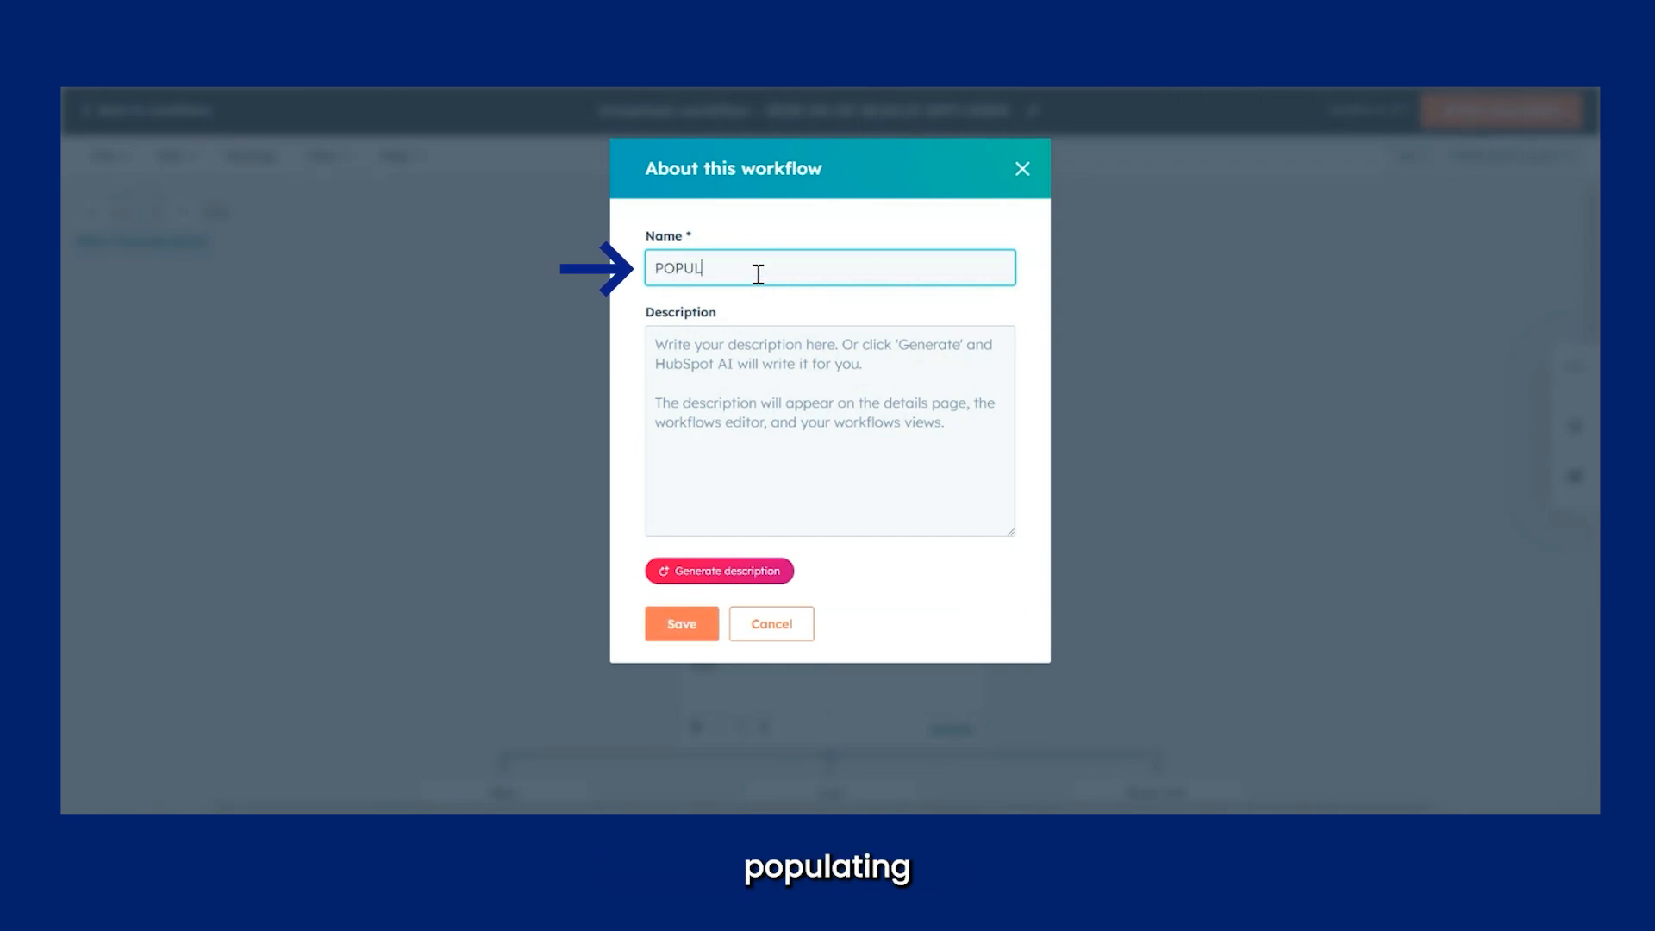
type("ATING PROP")
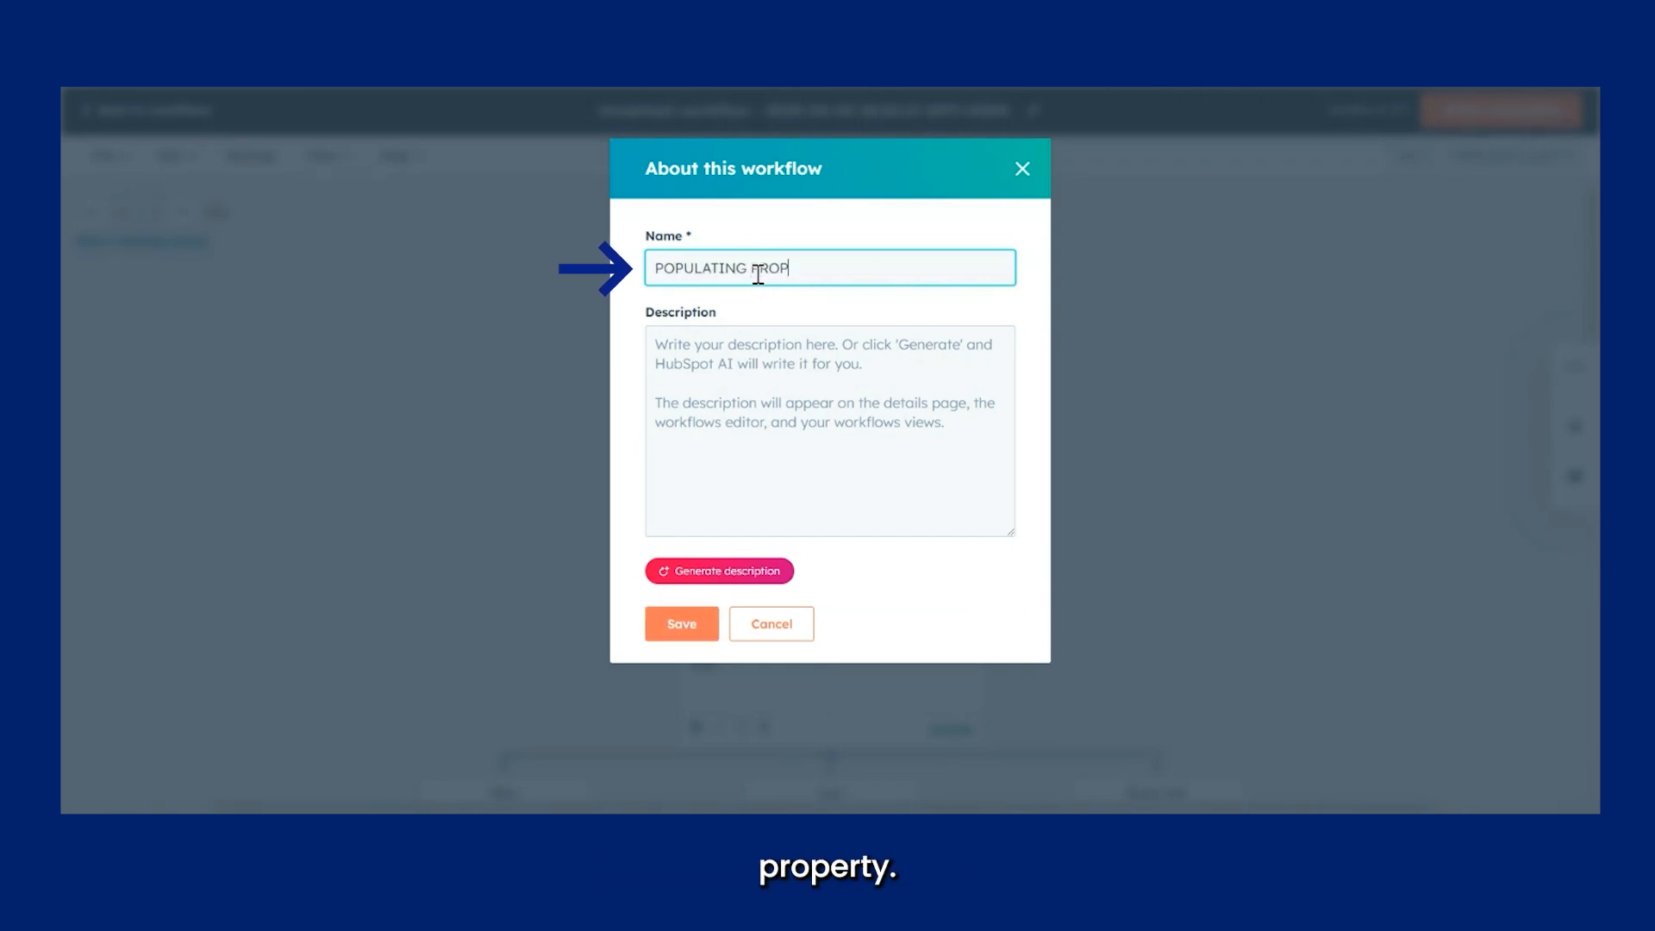
type("ERTY: ")
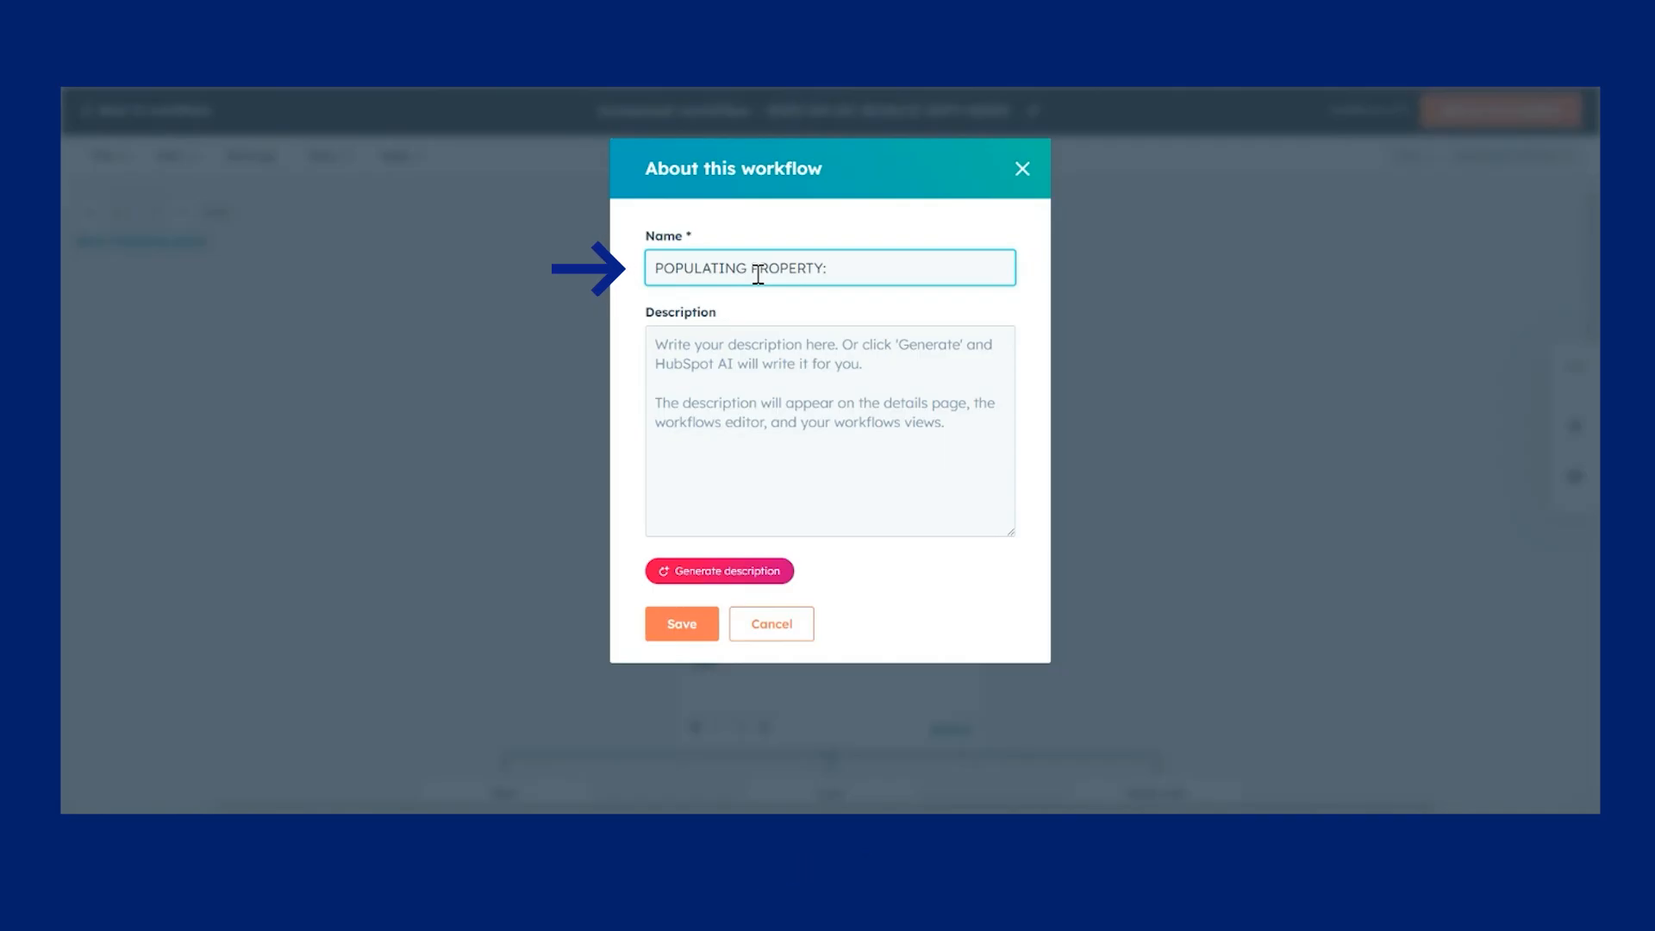
type("Deal conversion")
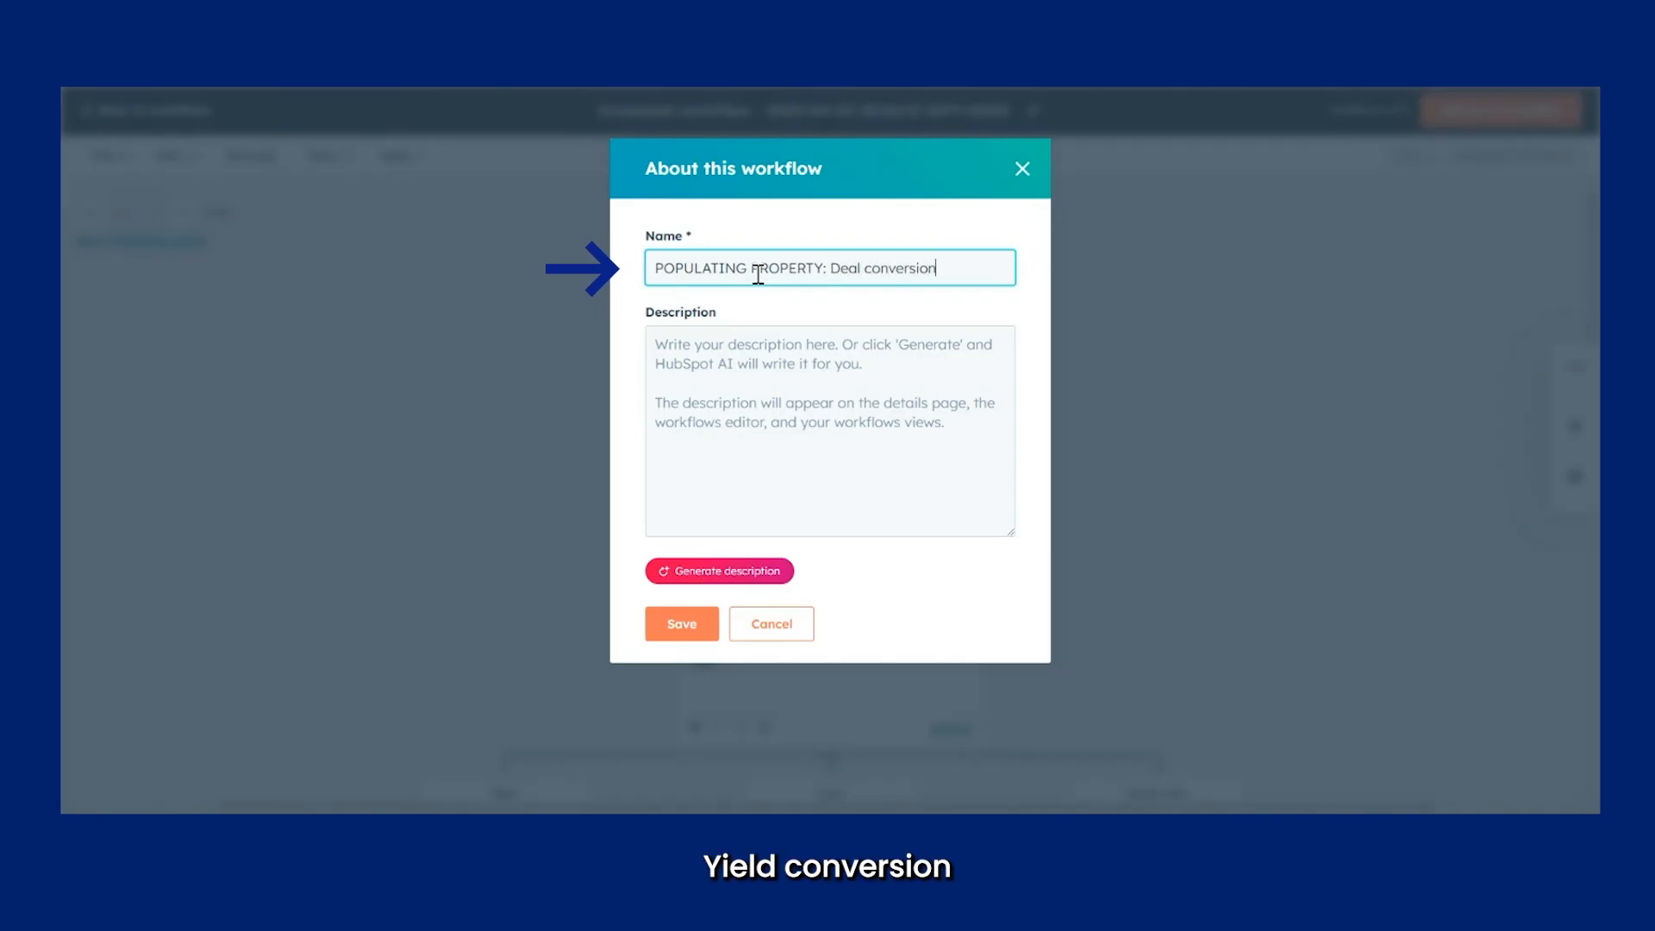
type(" rate")
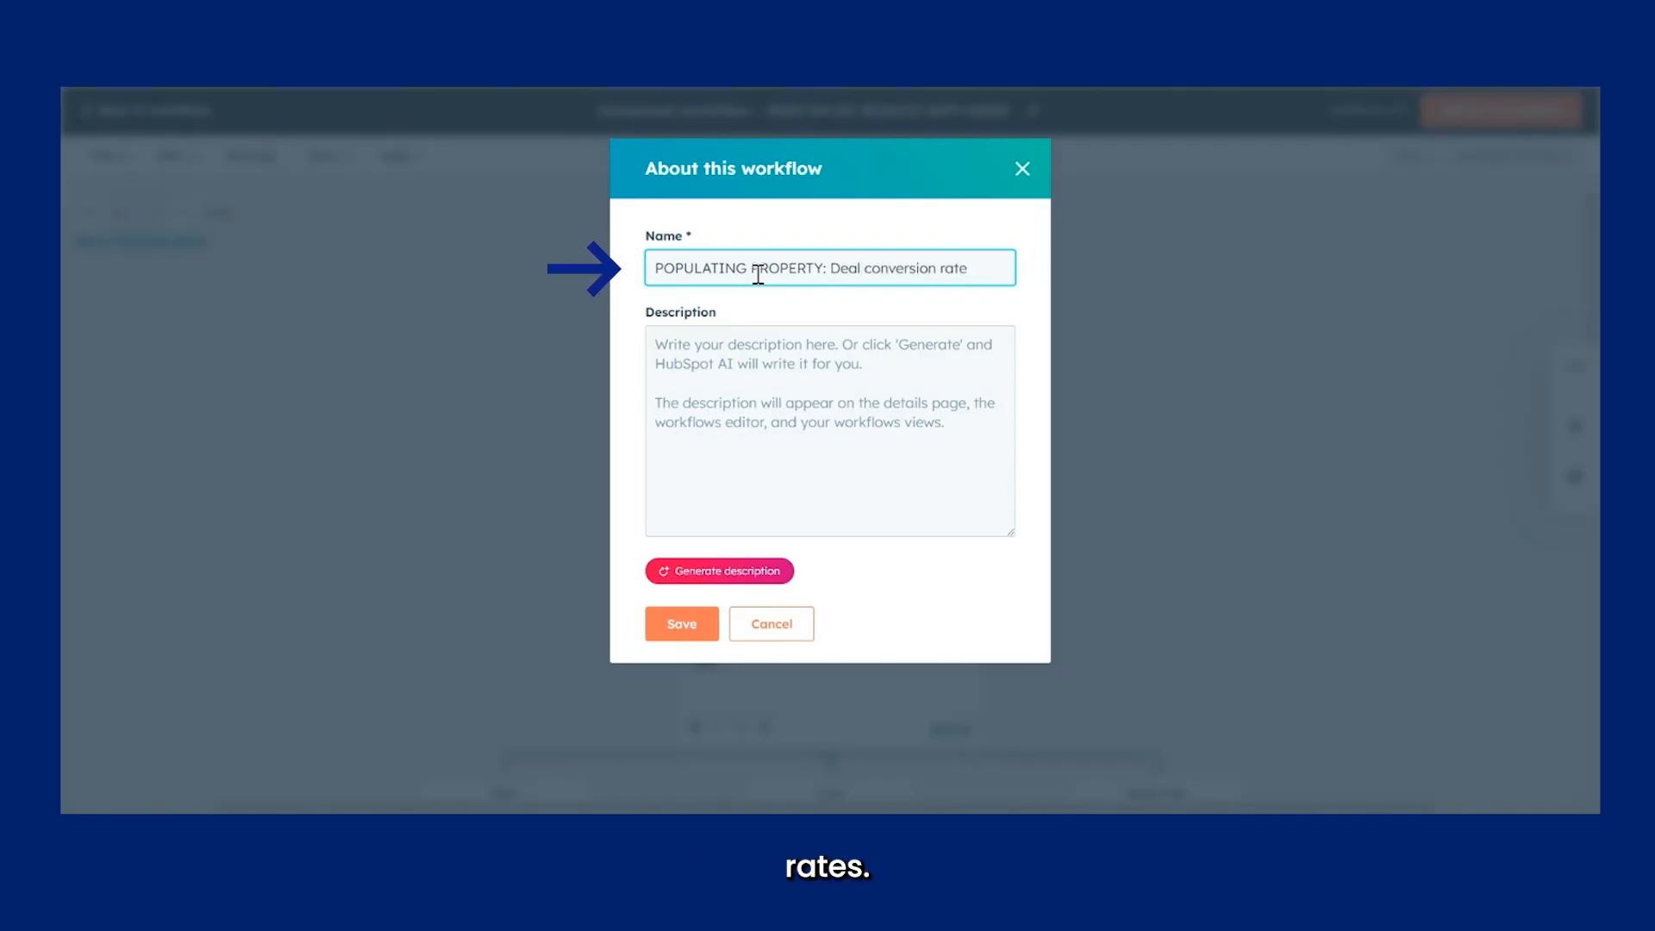
left_click(681, 625)
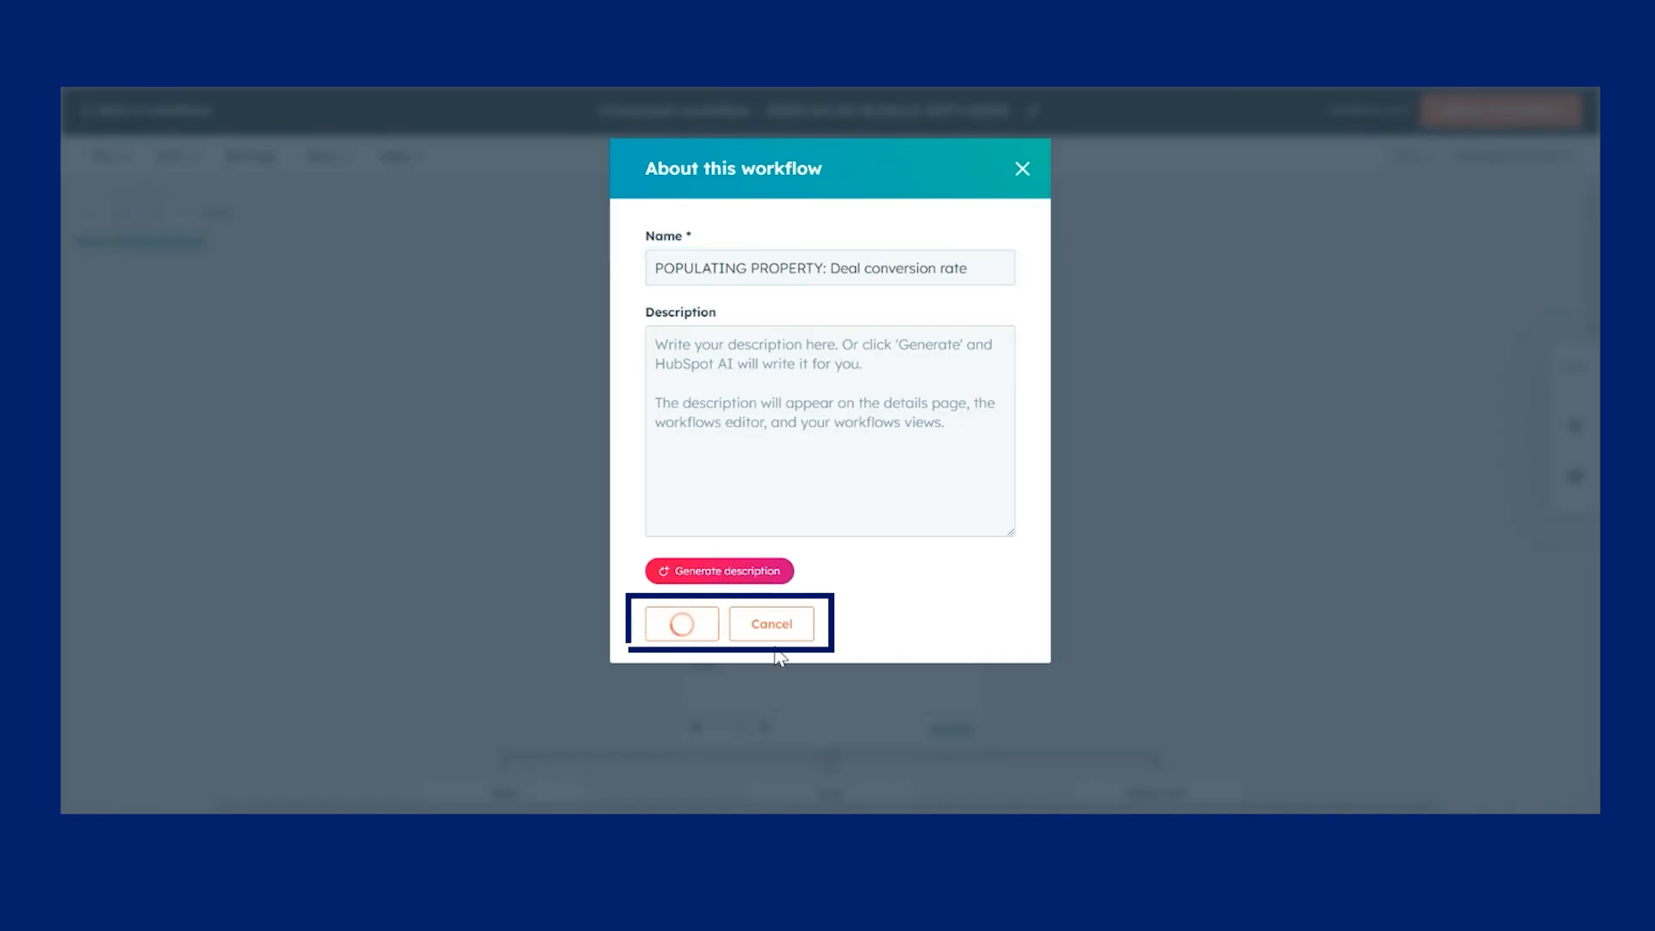
Step: Check the Won and Lost criteria in the Branch action, leaving it without changes
scroll(1059, 535, "down", 5)
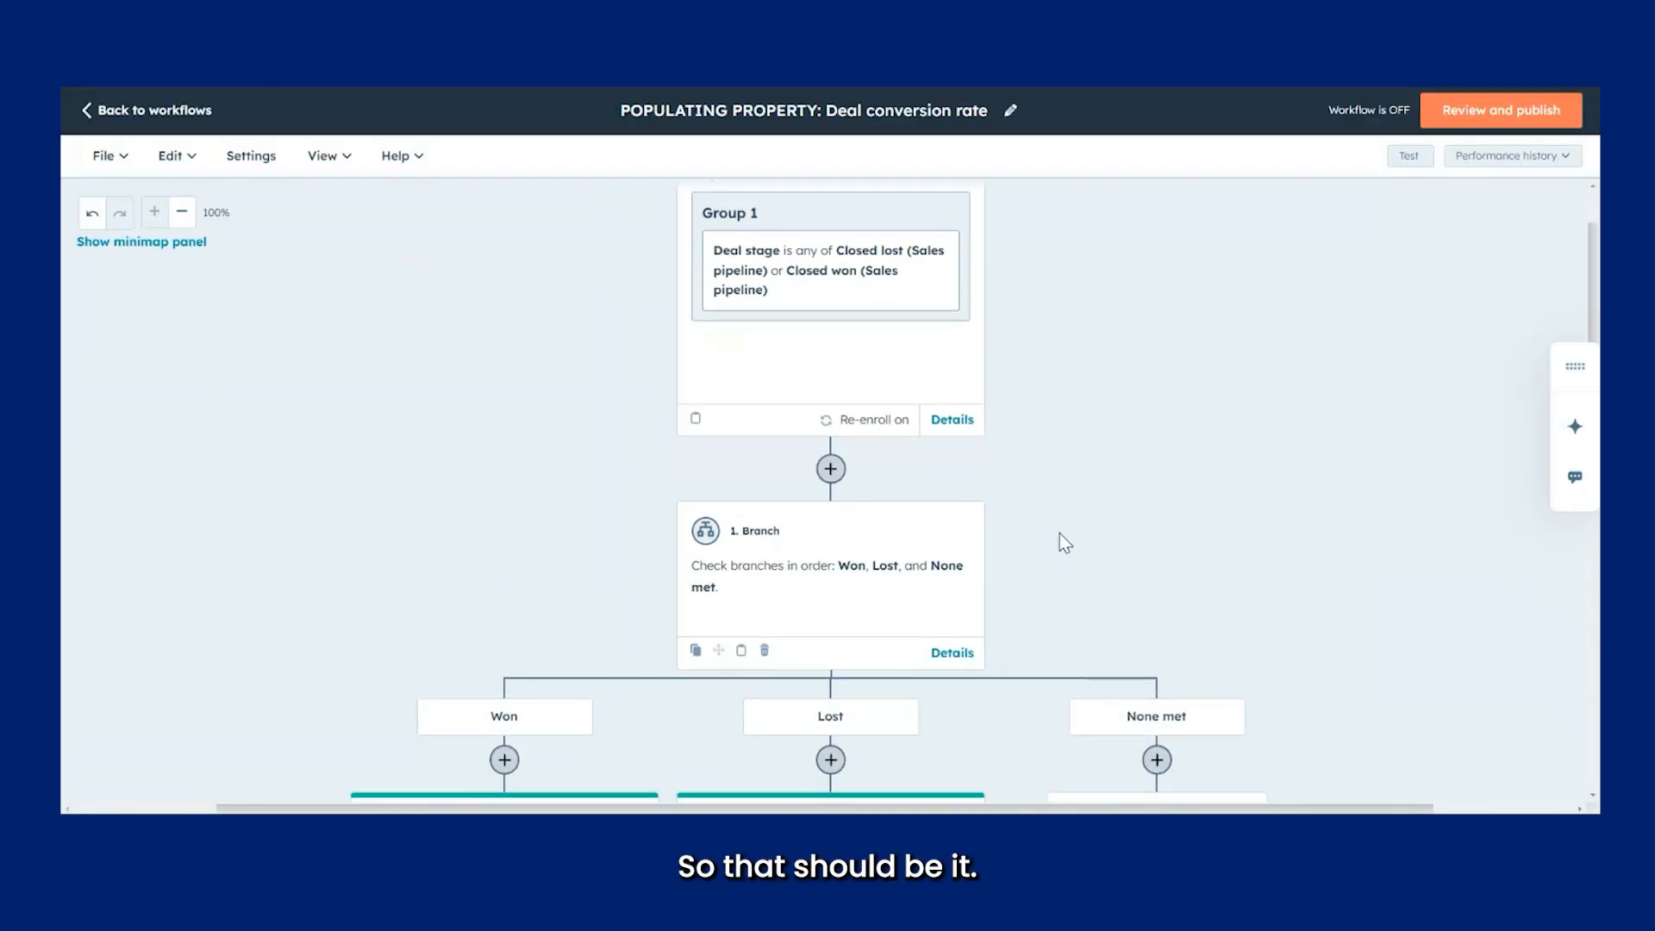
scroll(1067, 535, "up", 5)
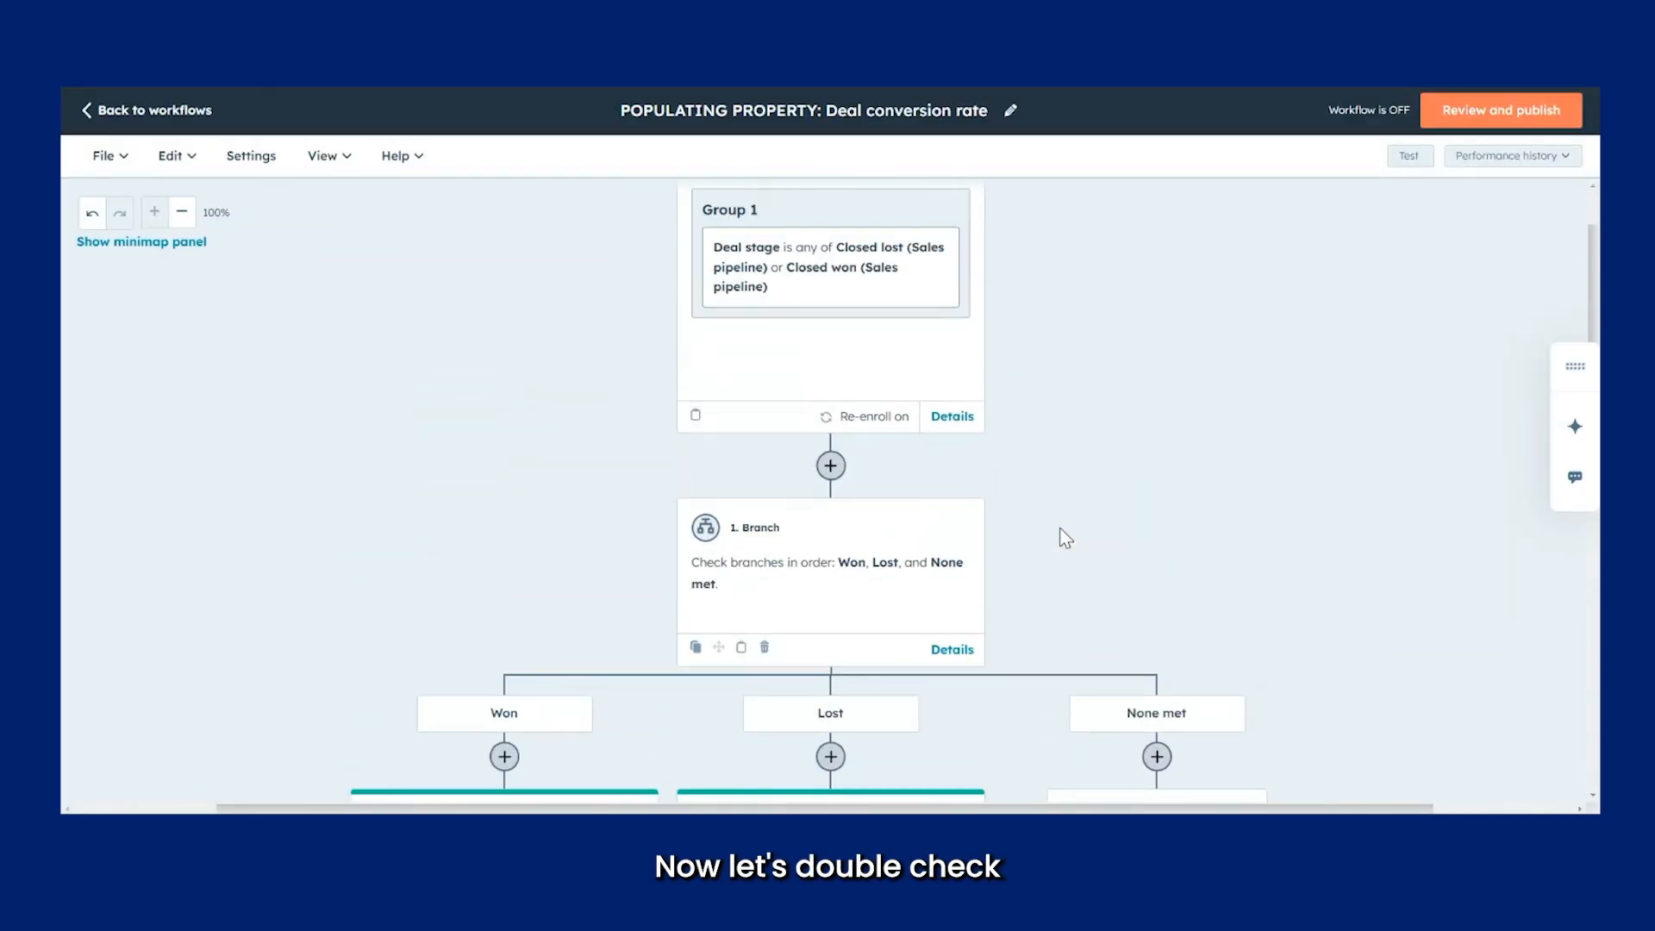
left_click(868, 615)
scroll(267, 654, "down", 2)
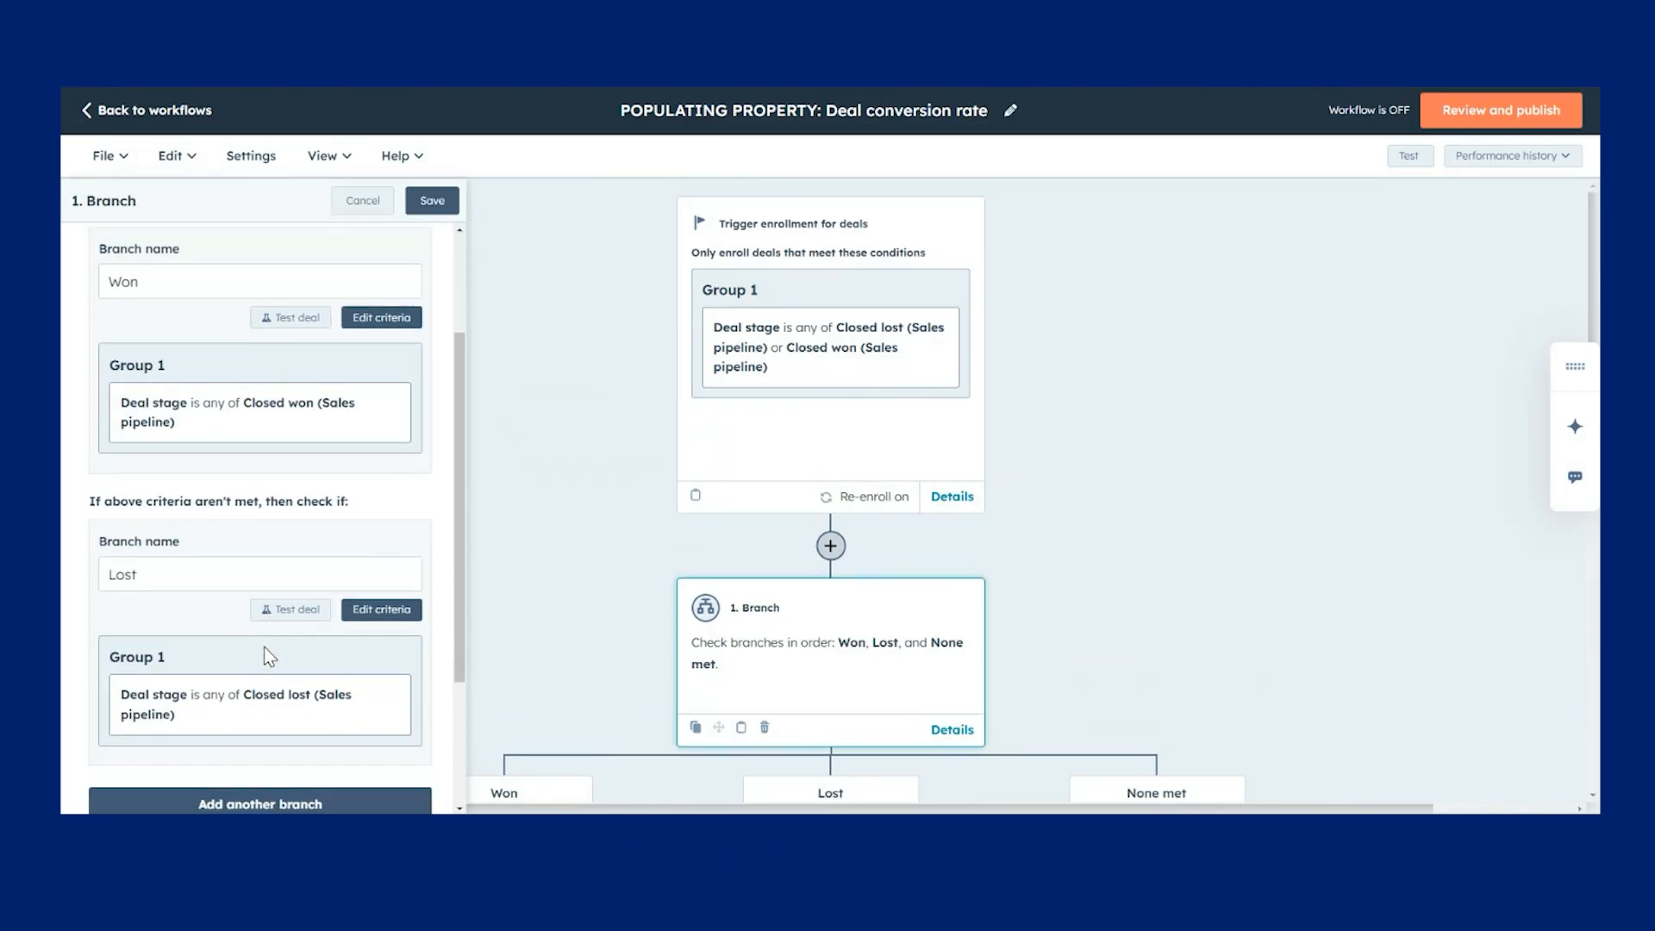
left_click(363, 200)
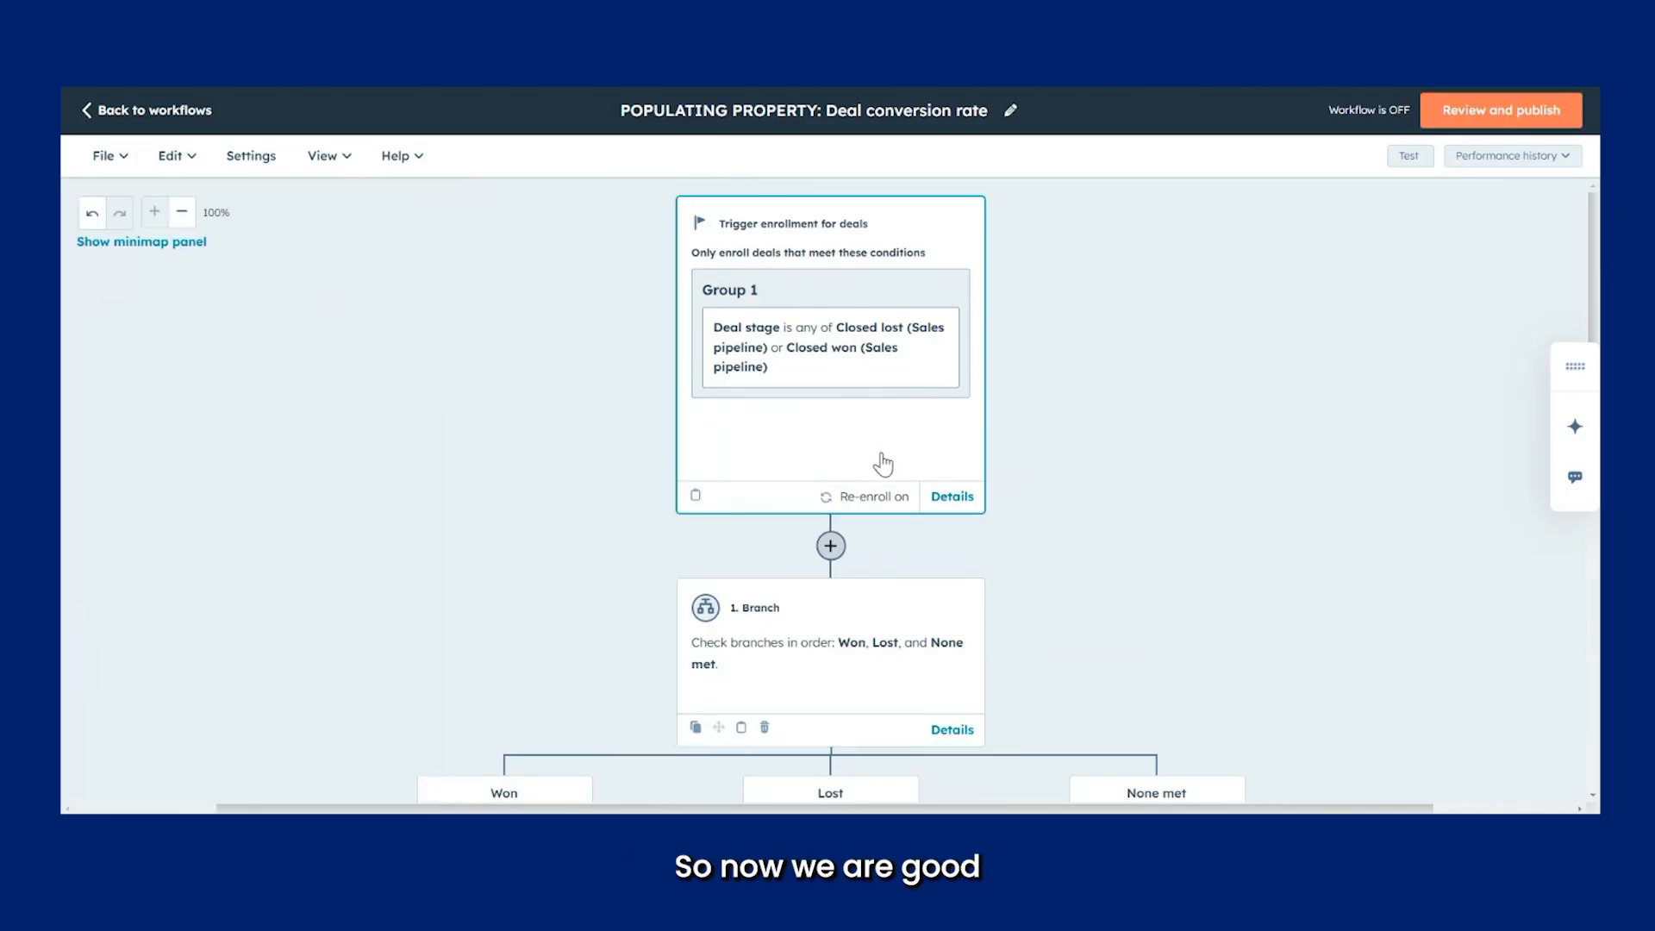
Step: Review and publish the workflow, choosing to immediately enroll deals that already meet the enrollment criteria
left_click(1479, 128)
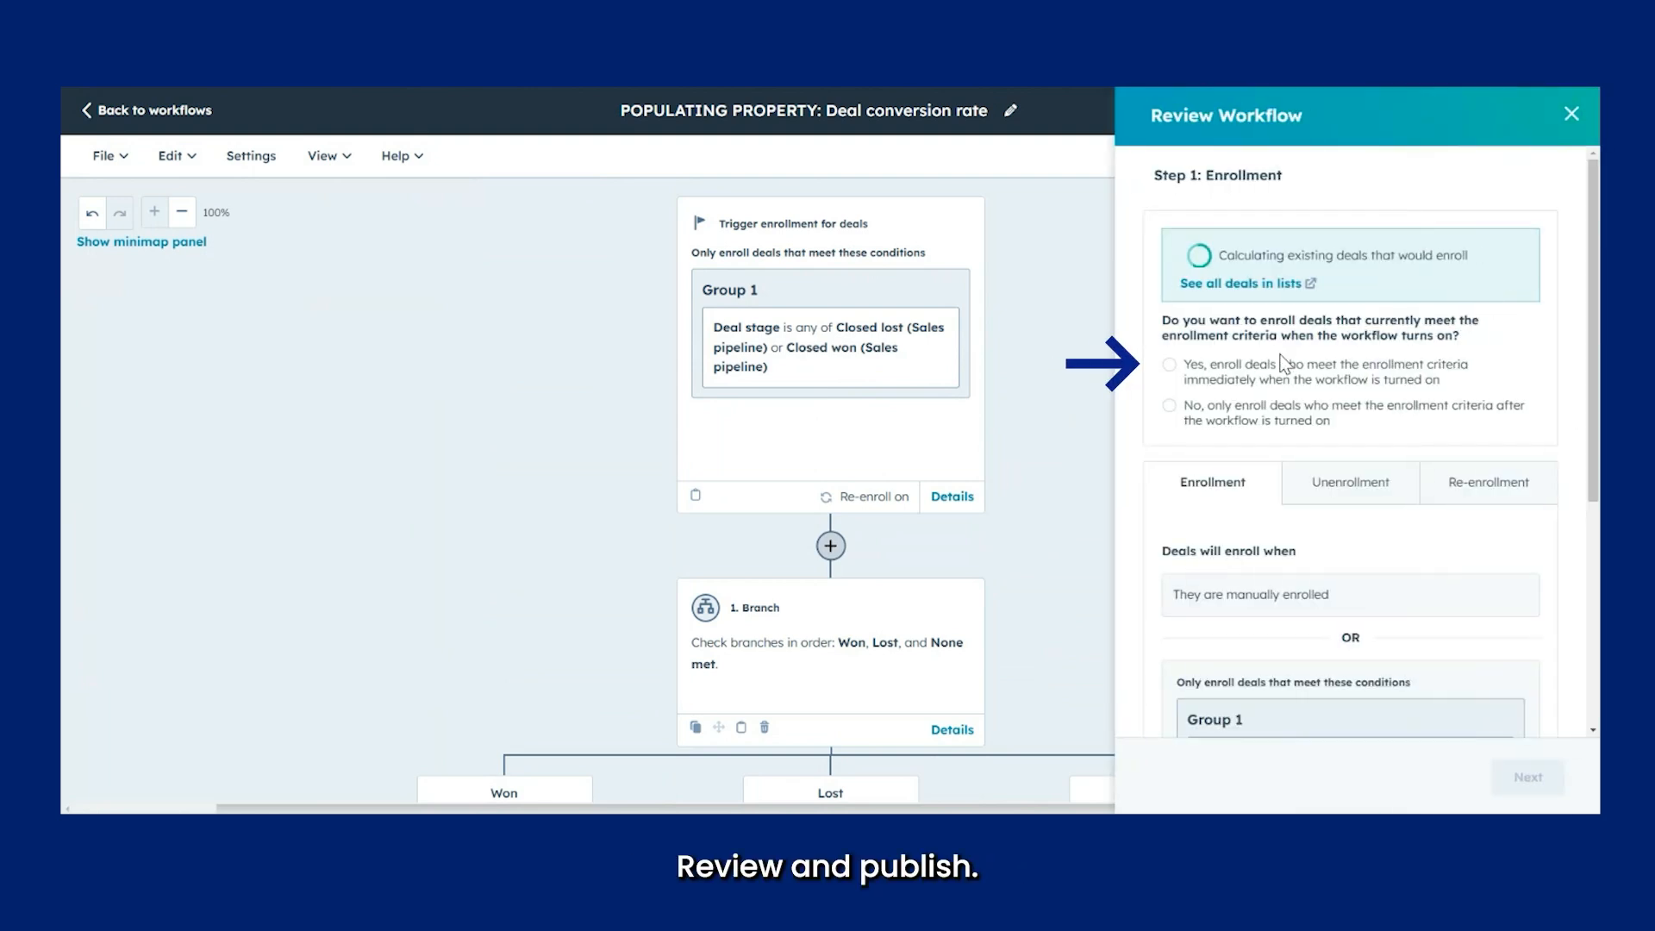
left_click(1223, 388)
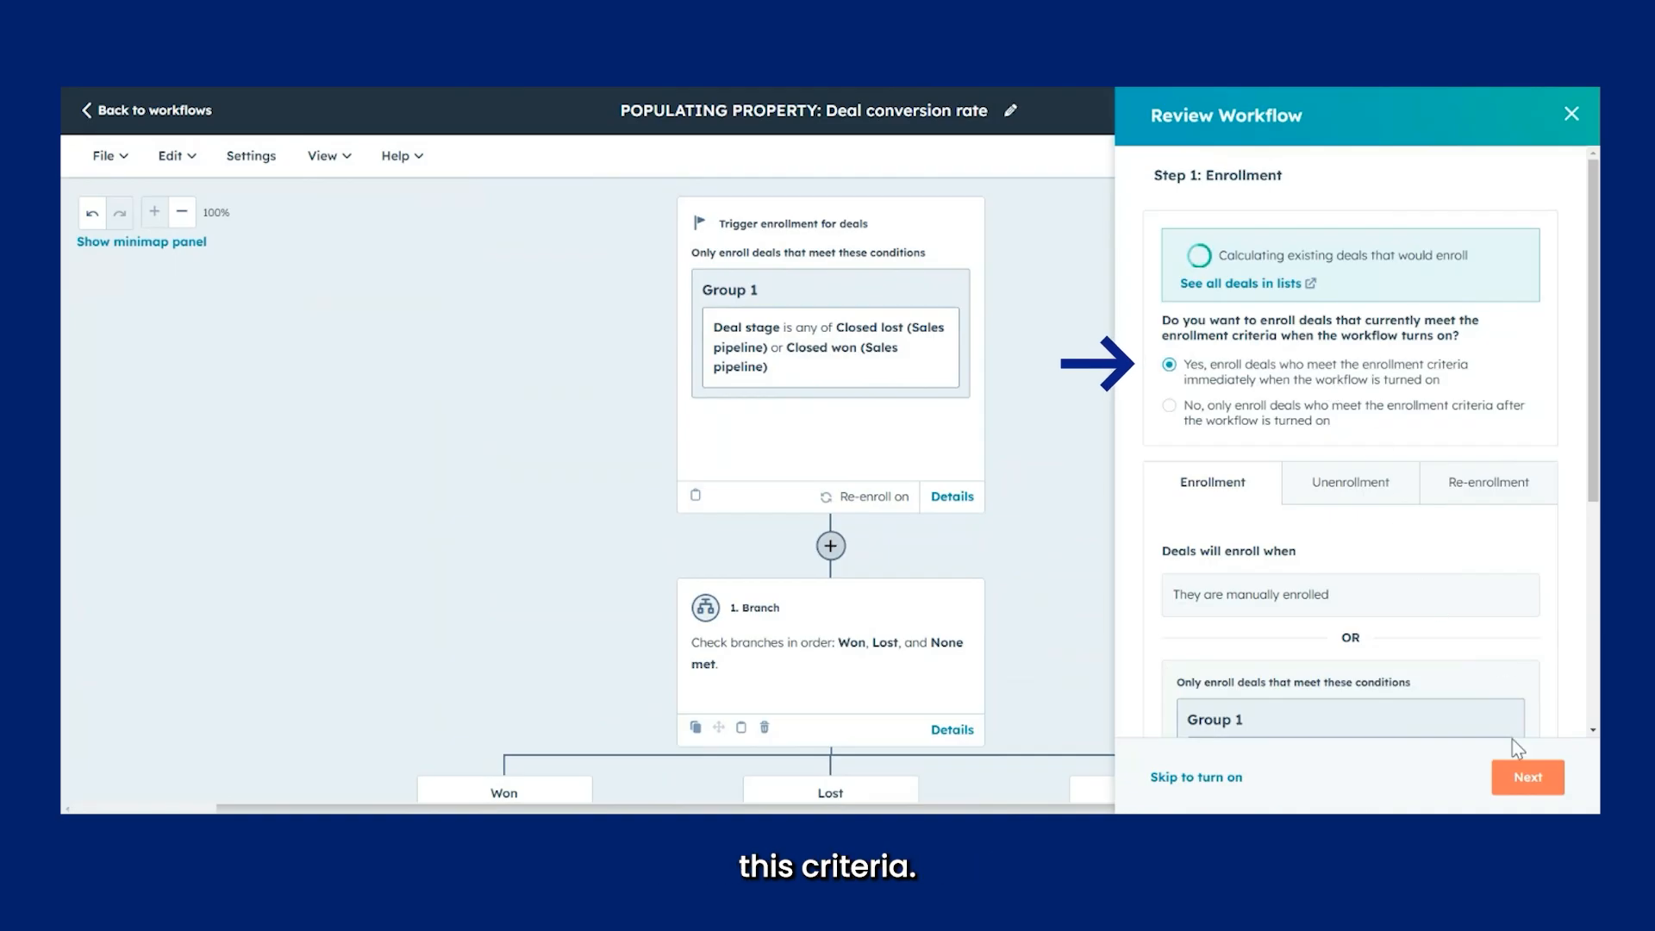
left_click(1519, 783)
left_click(1519, 783)
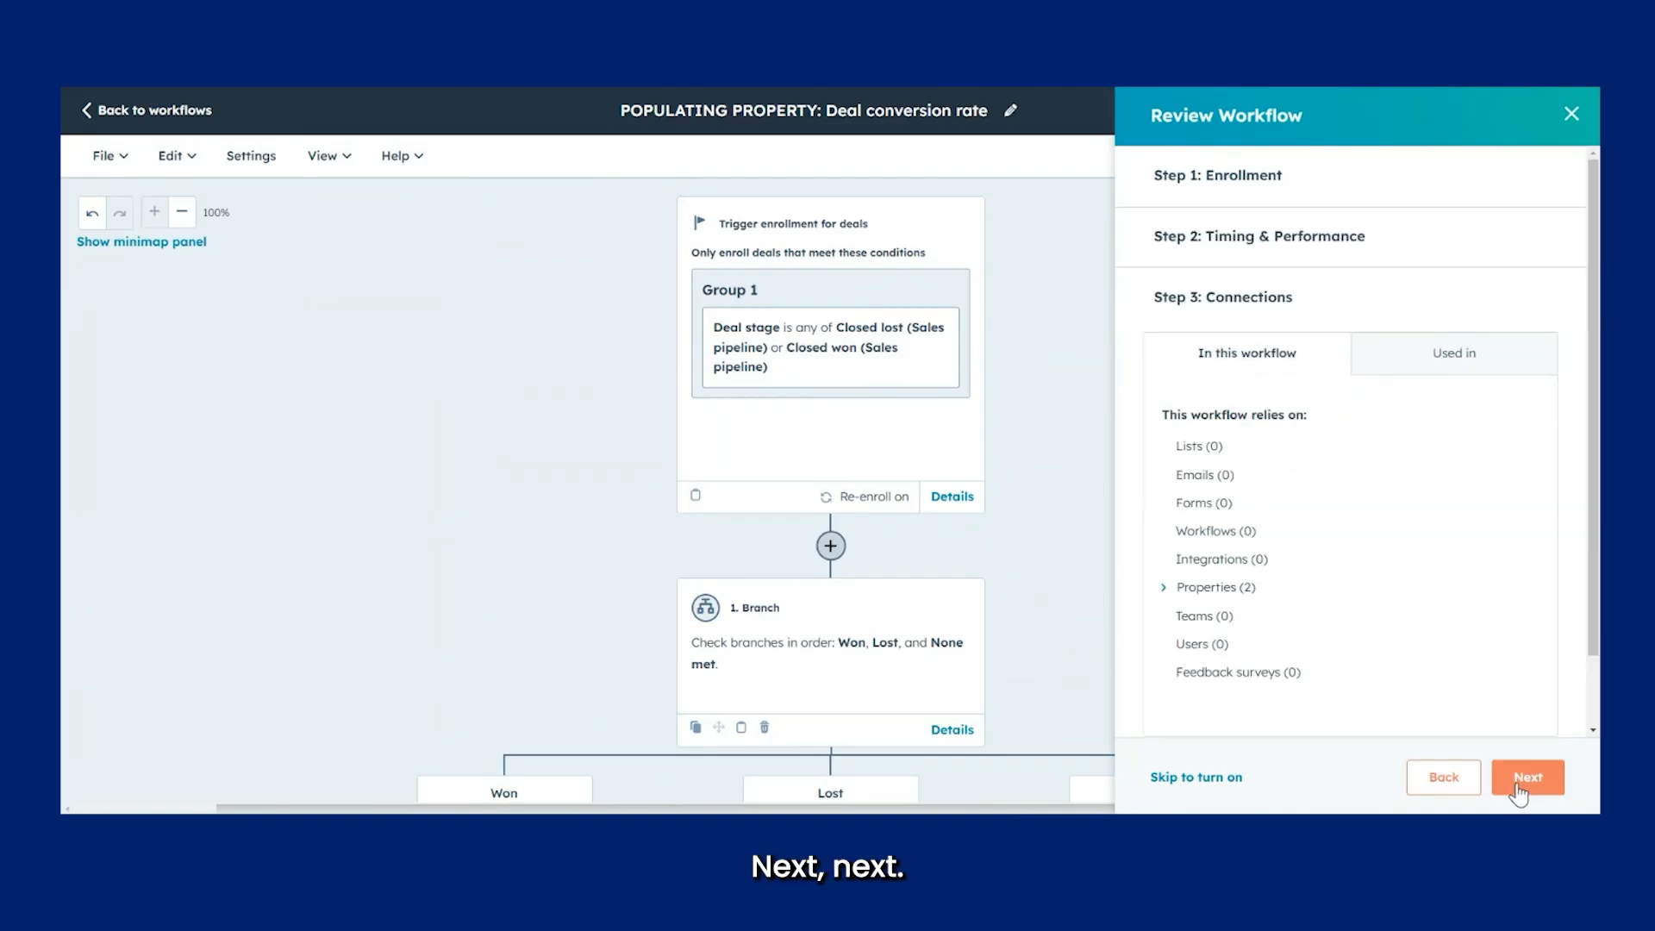
left_click(1519, 783)
left_click(1517, 789)
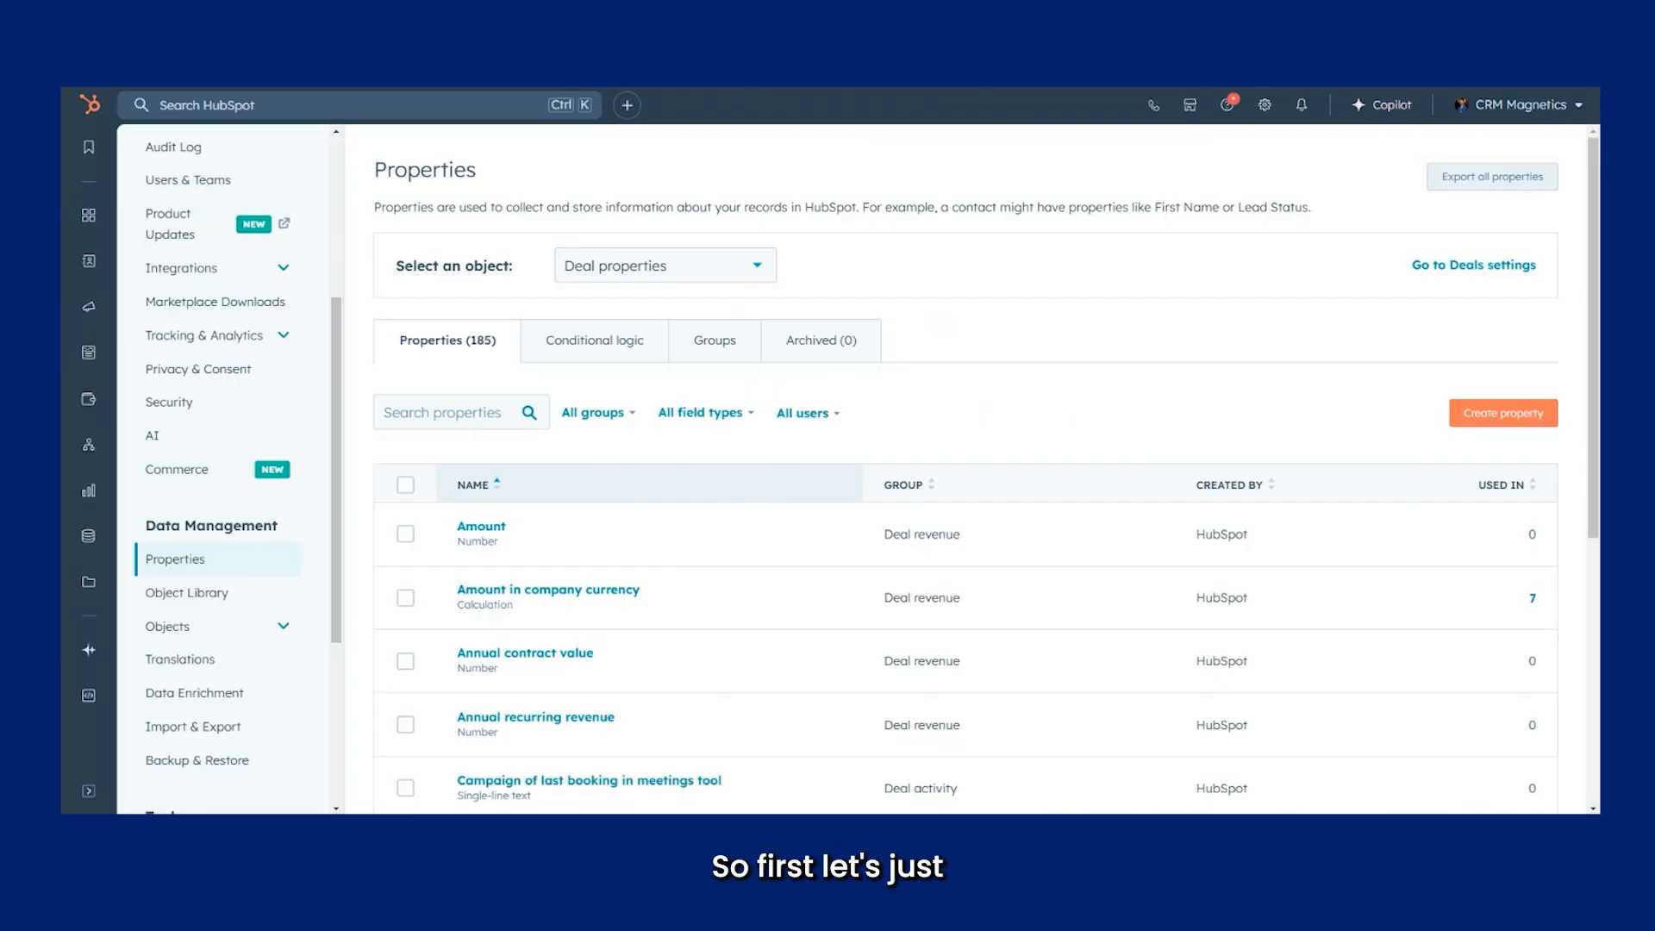
Step: Search the deal properties for conv and open the Deal conversion rate property
left_click(470, 413)
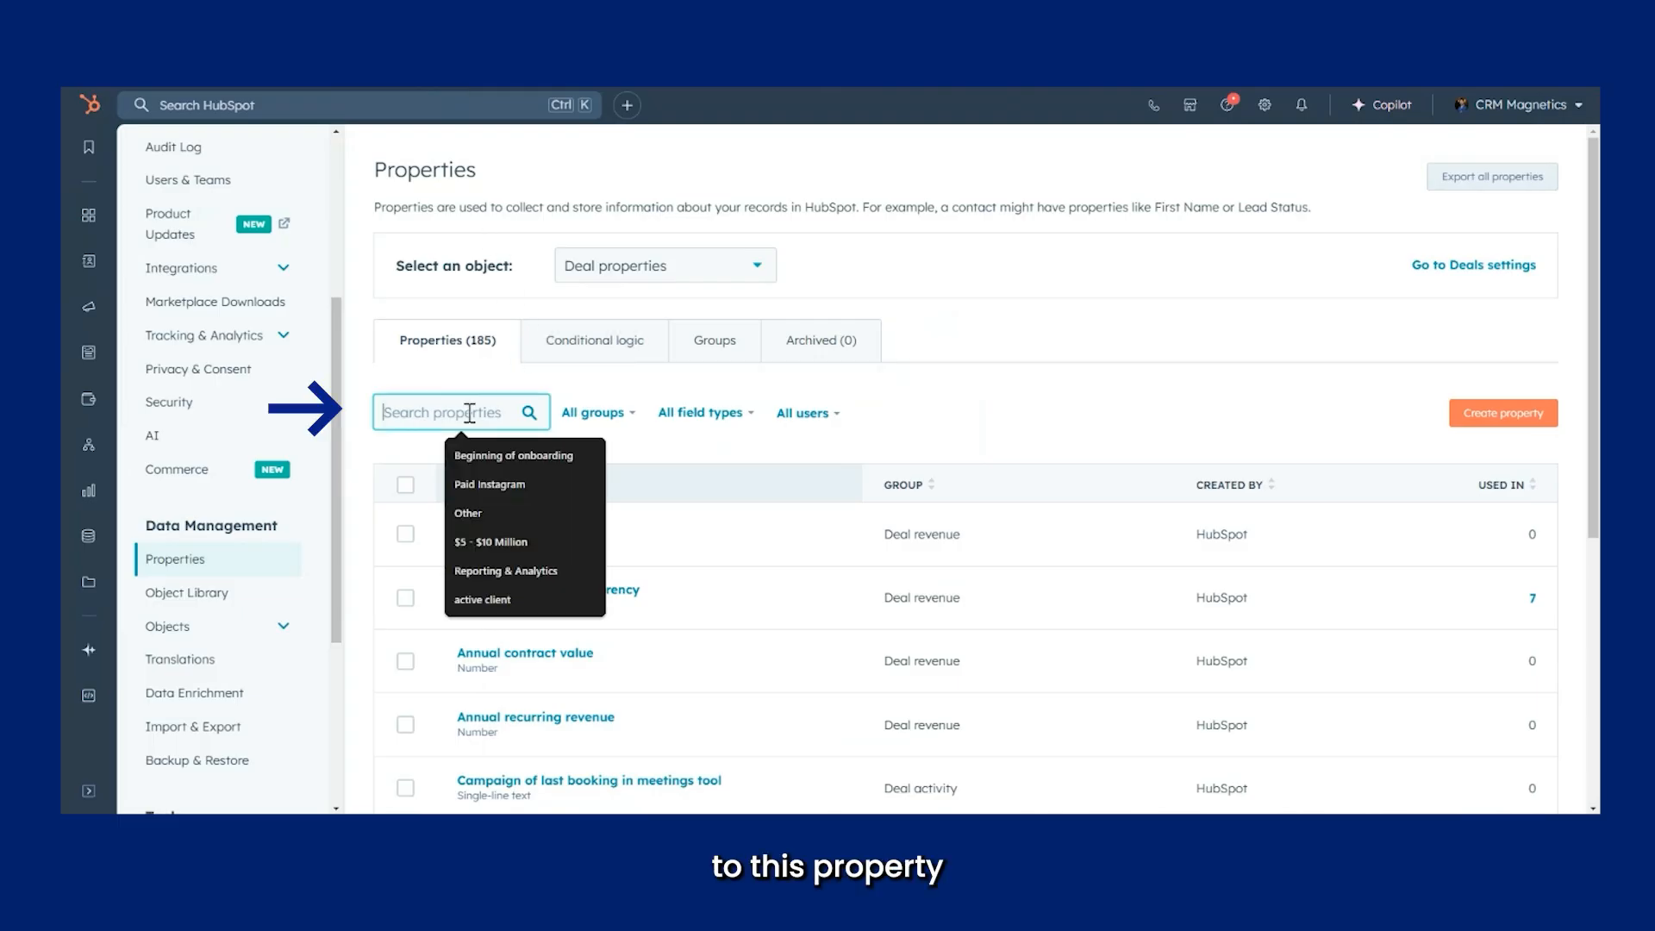
type("conv")
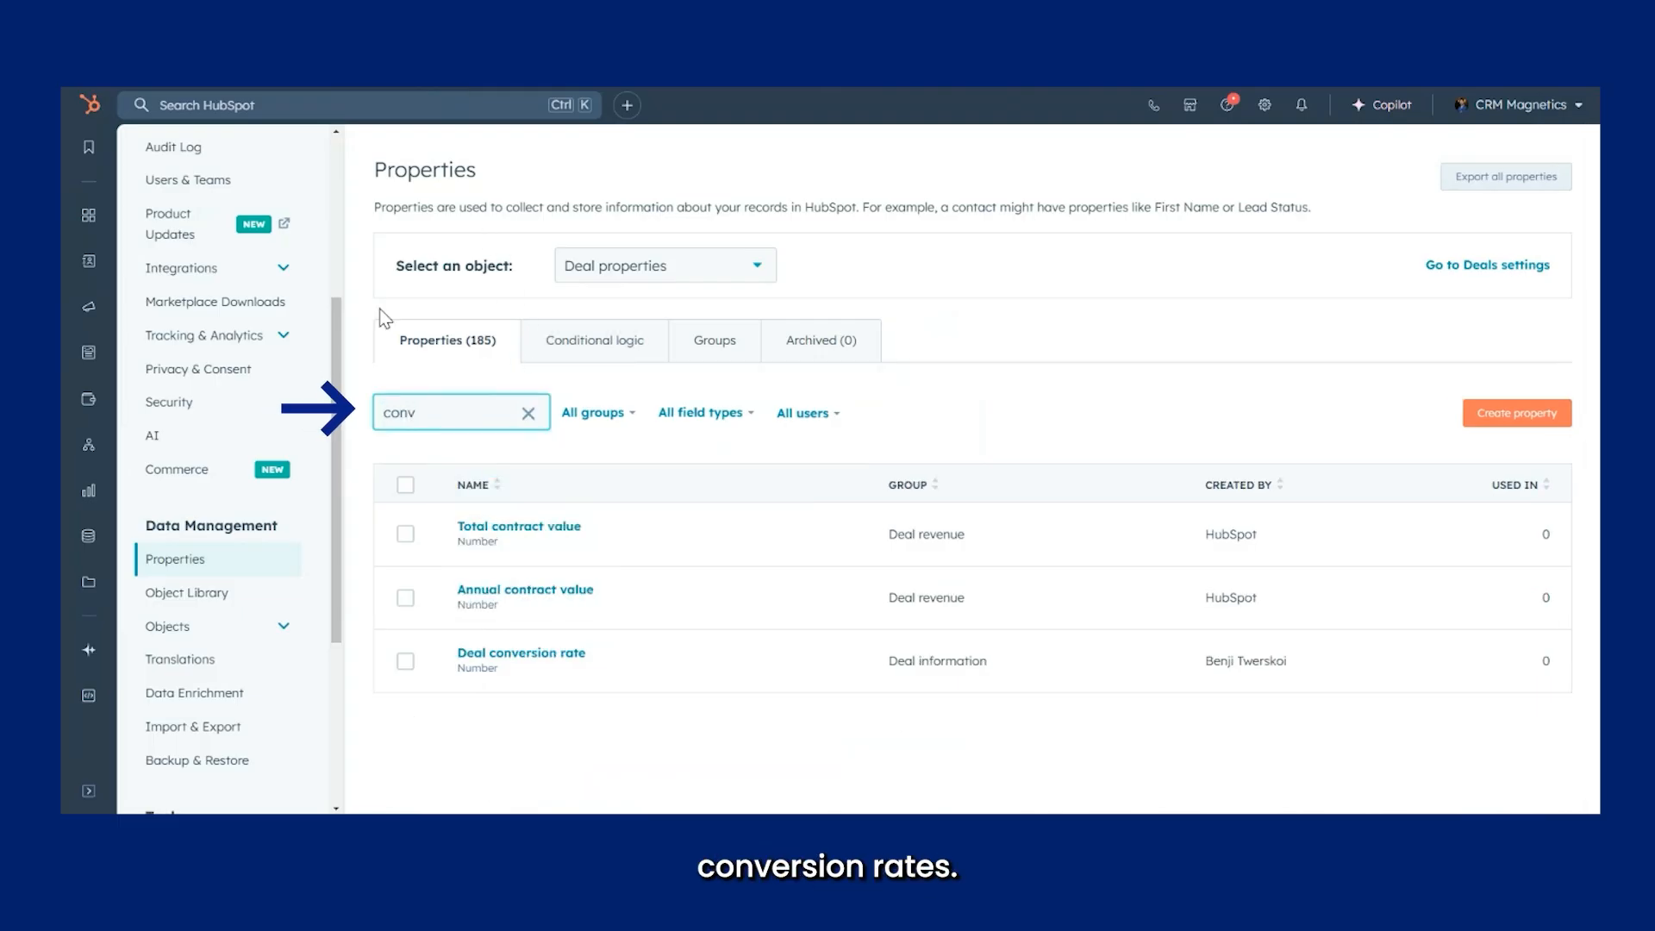
left_click(542, 657)
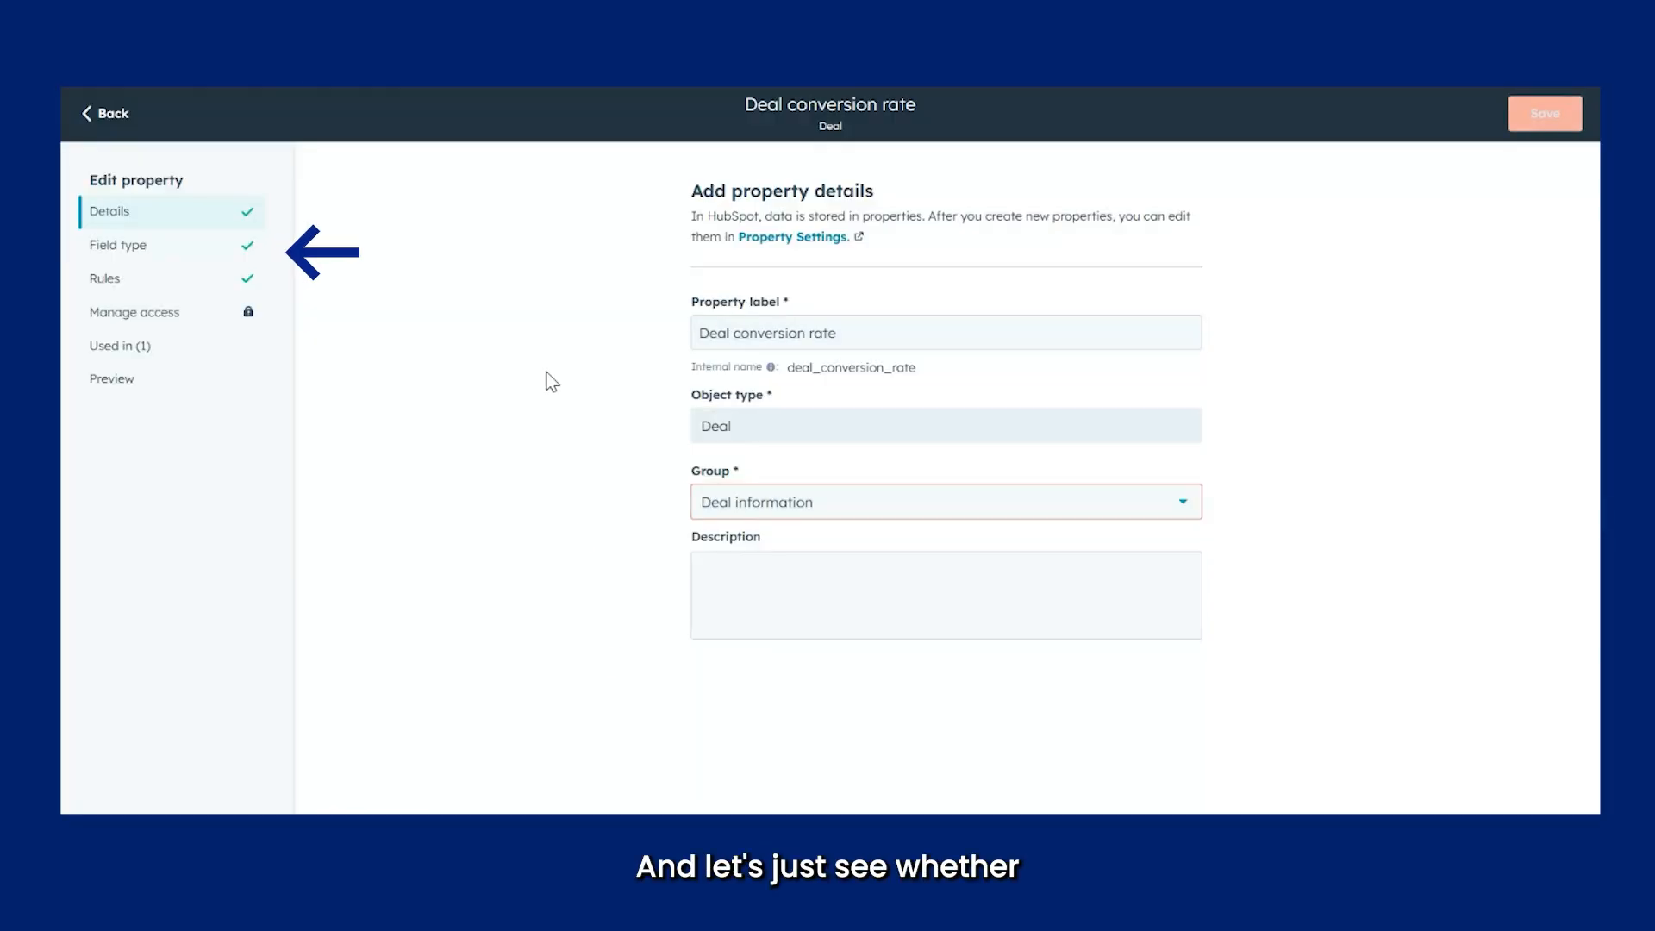
Step: Review the property's field type and rules, and check its deal fill rate and where it is used
left_click(160, 248)
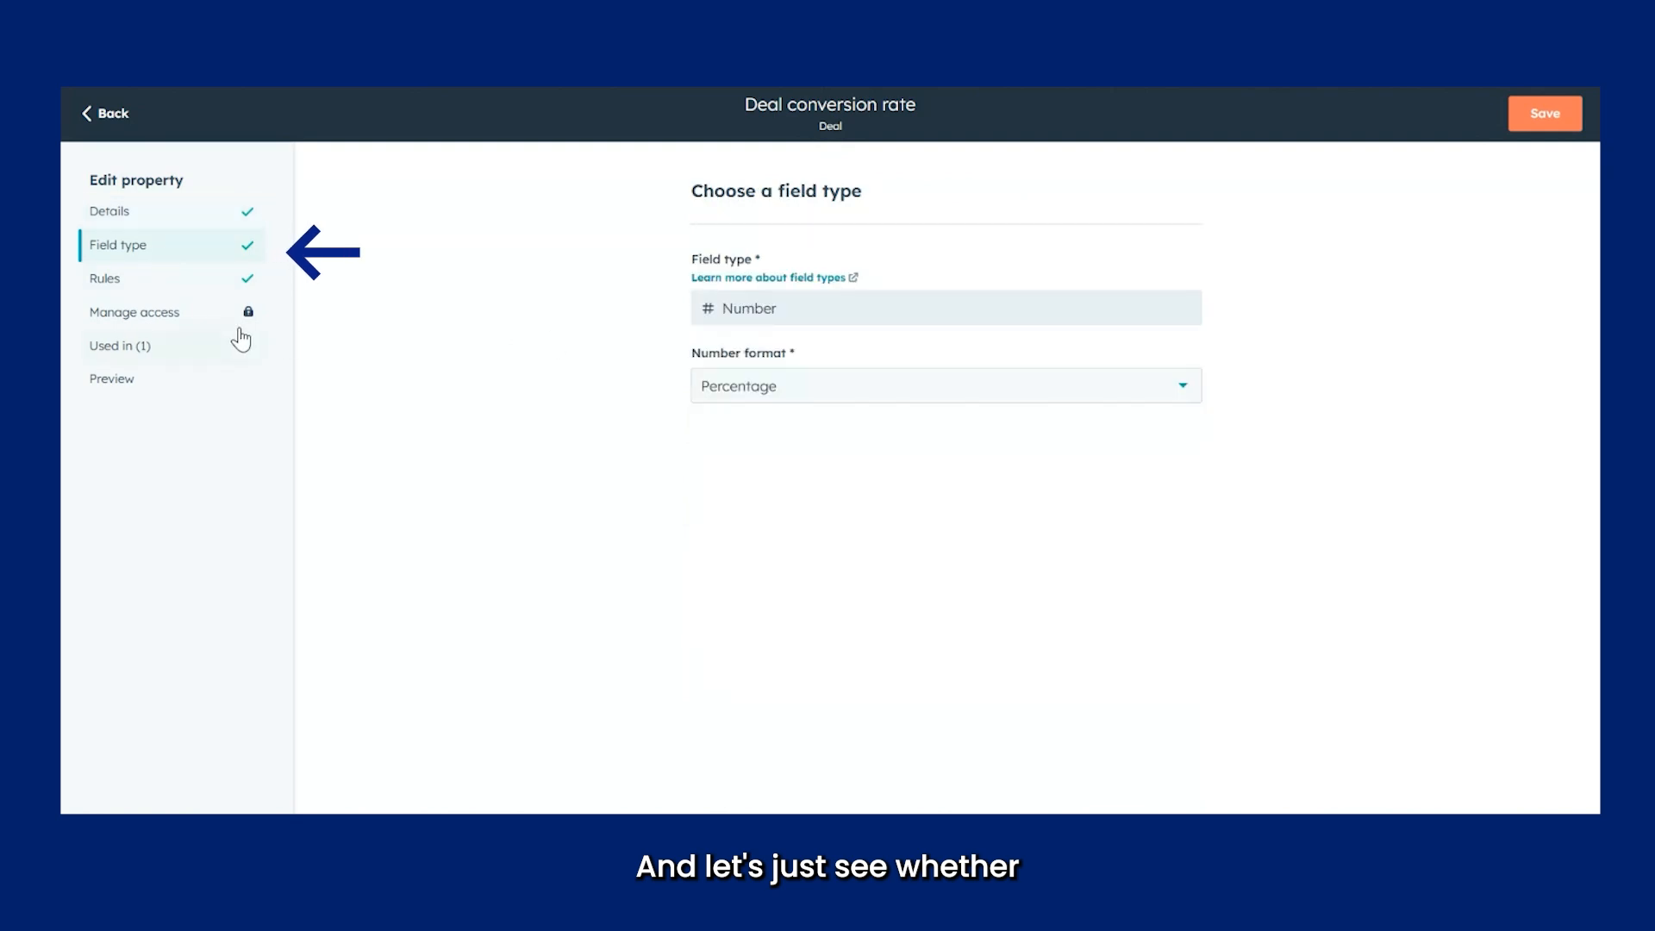
left_click(193, 285)
left_click(172, 351)
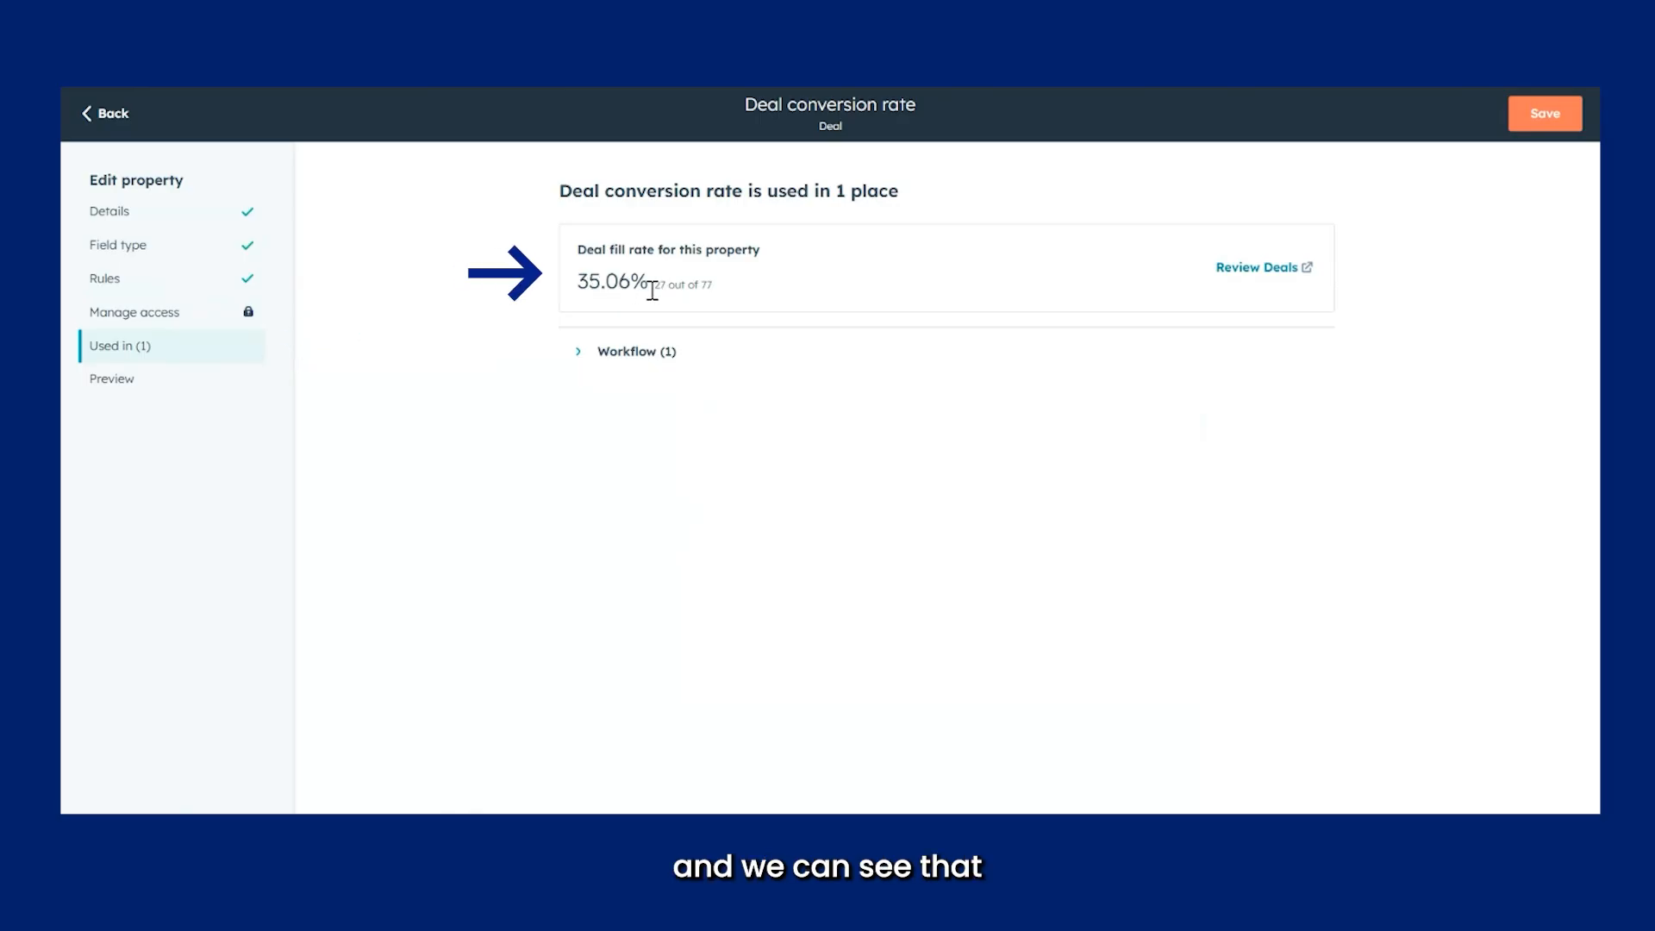
left_click_drag(650, 291, 747, 298)
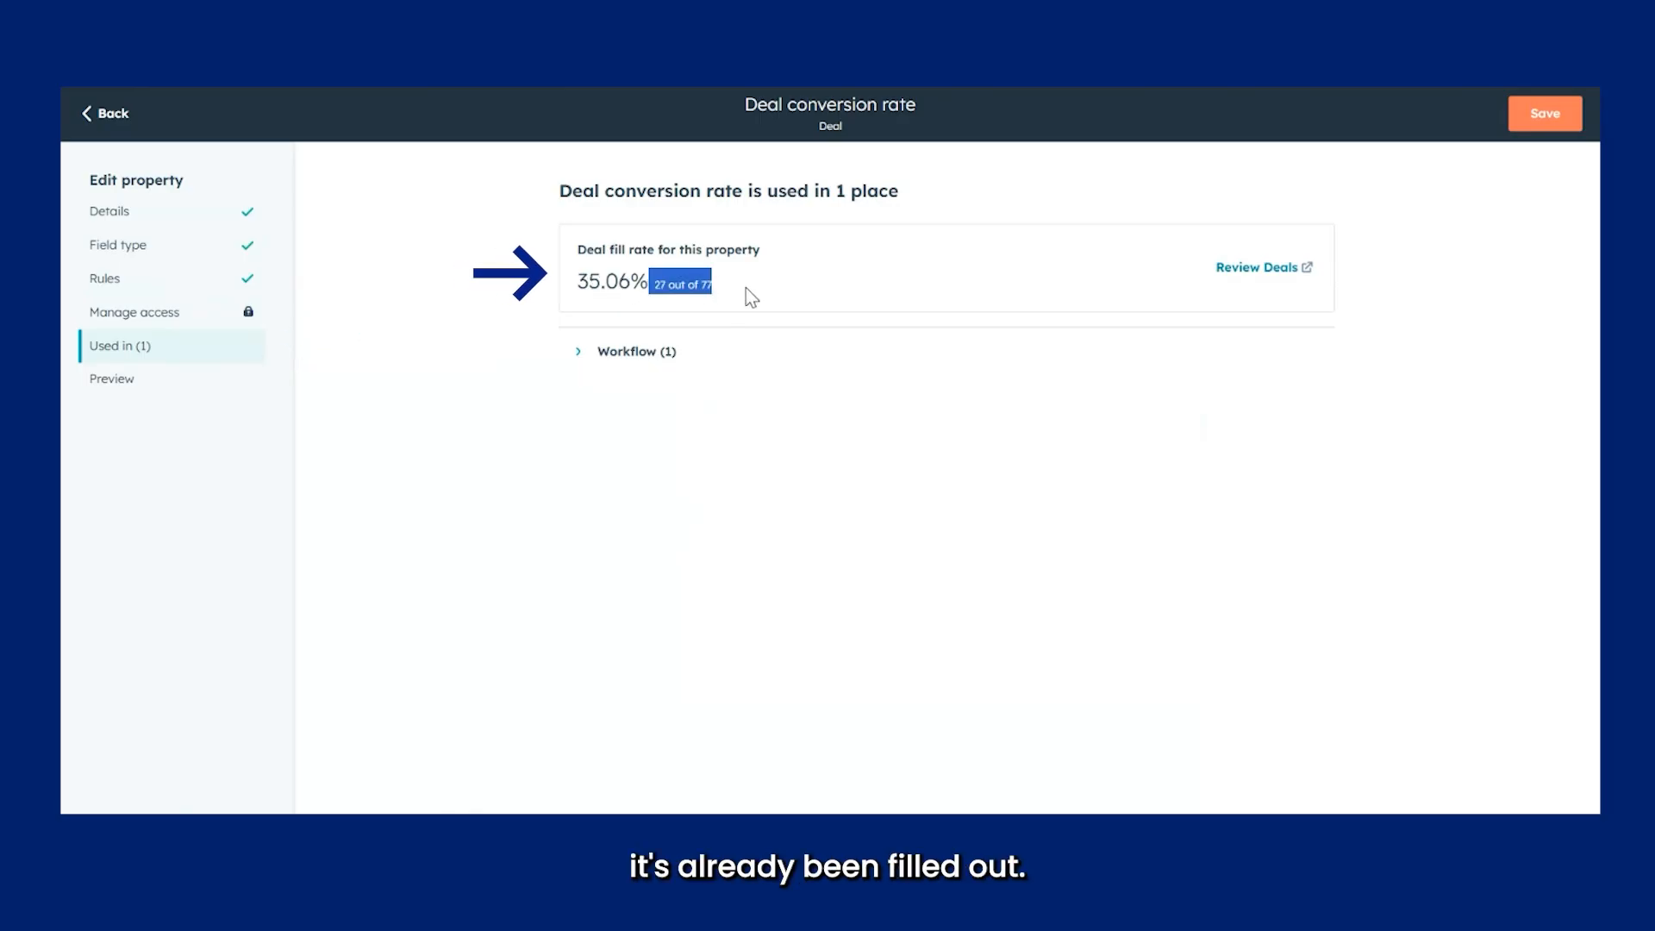
left_click(747, 289)
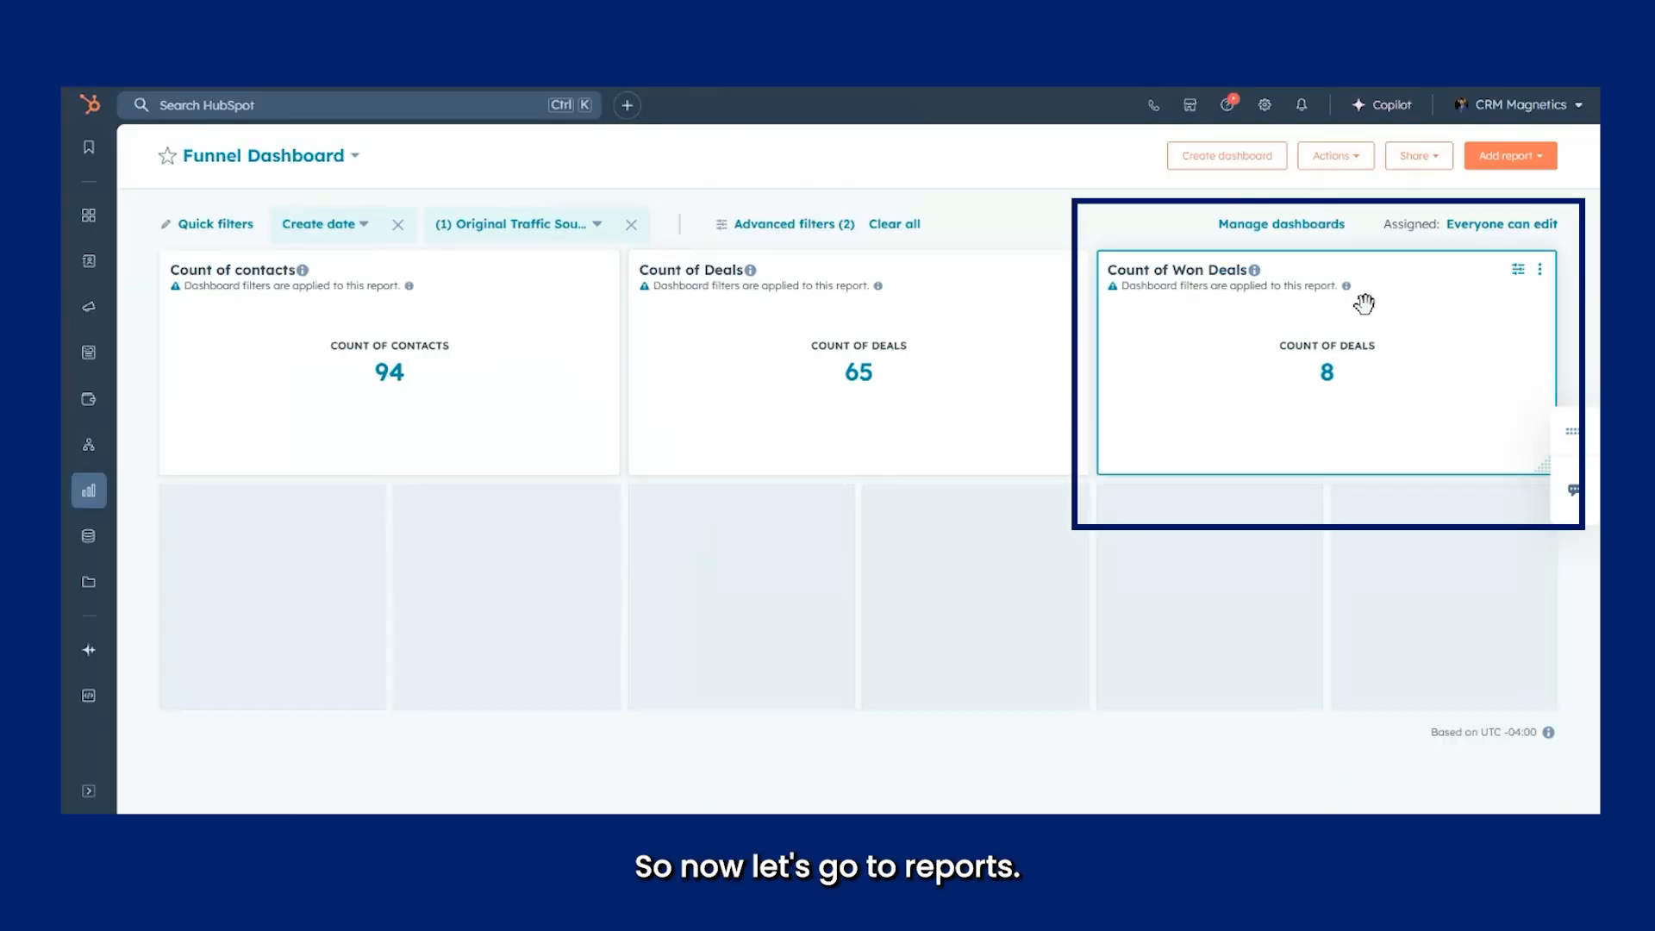
Step: Clone the Count of Won Deals report as "Closed deal conversion rate" and add it to the existing Funnel Dashboard
left_click(1540, 271)
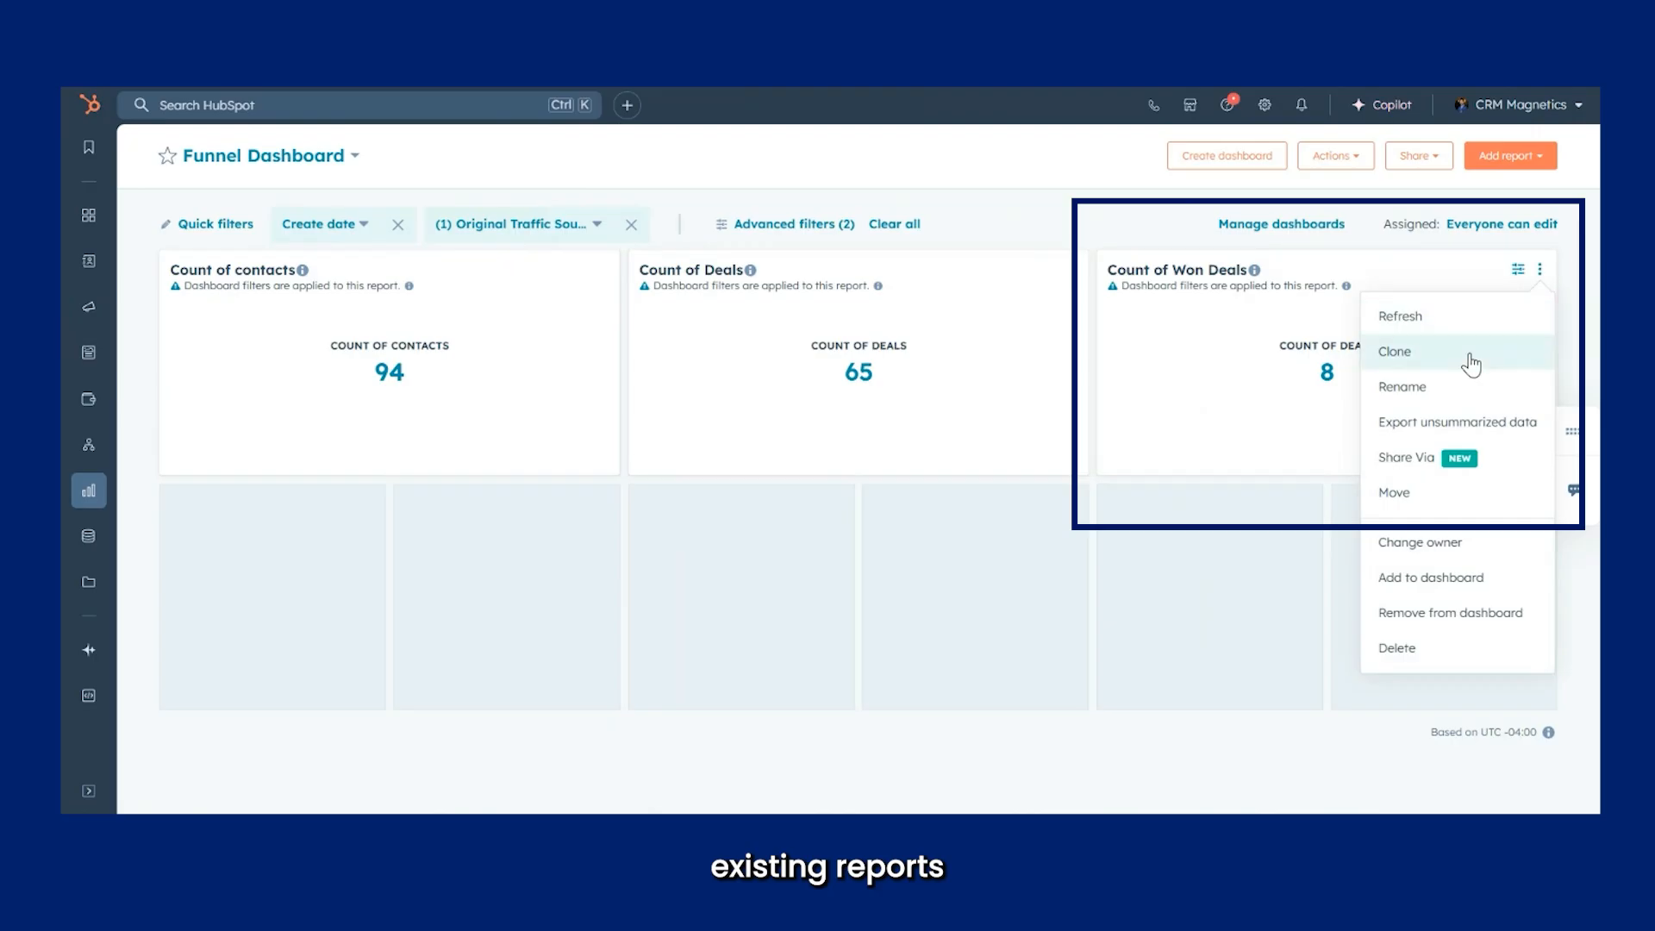
left_click(1474, 362)
left_click_drag(1354, 274, 1311, 277)
key("BackSpace")
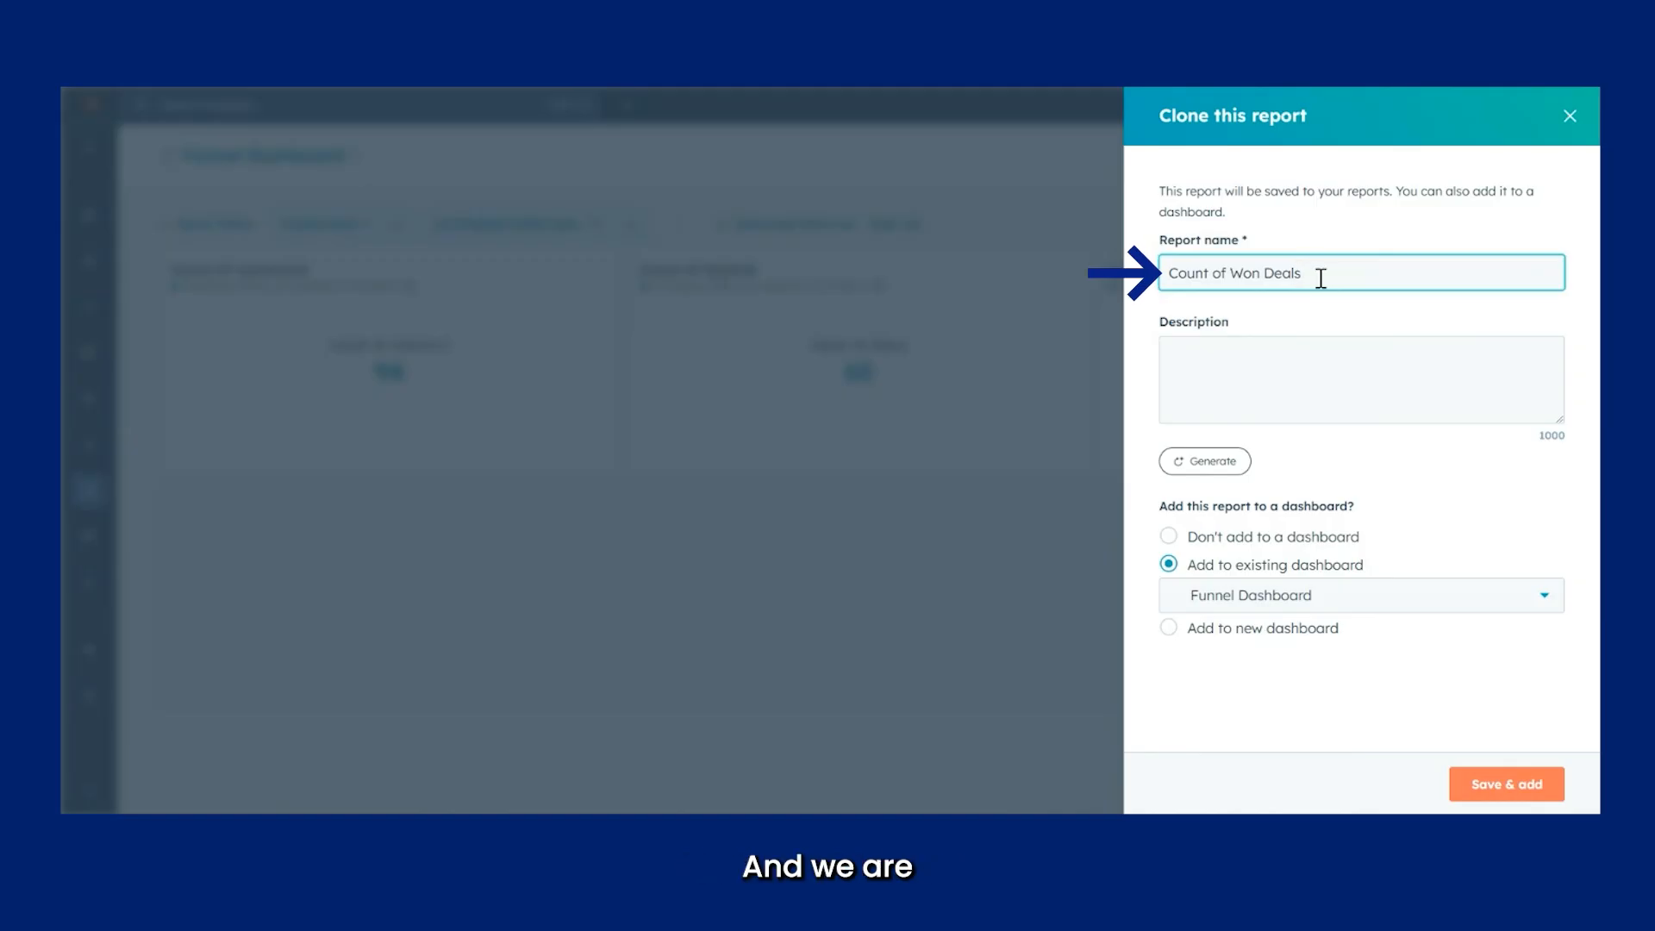
left_click_drag(1317, 280, 1164, 273)
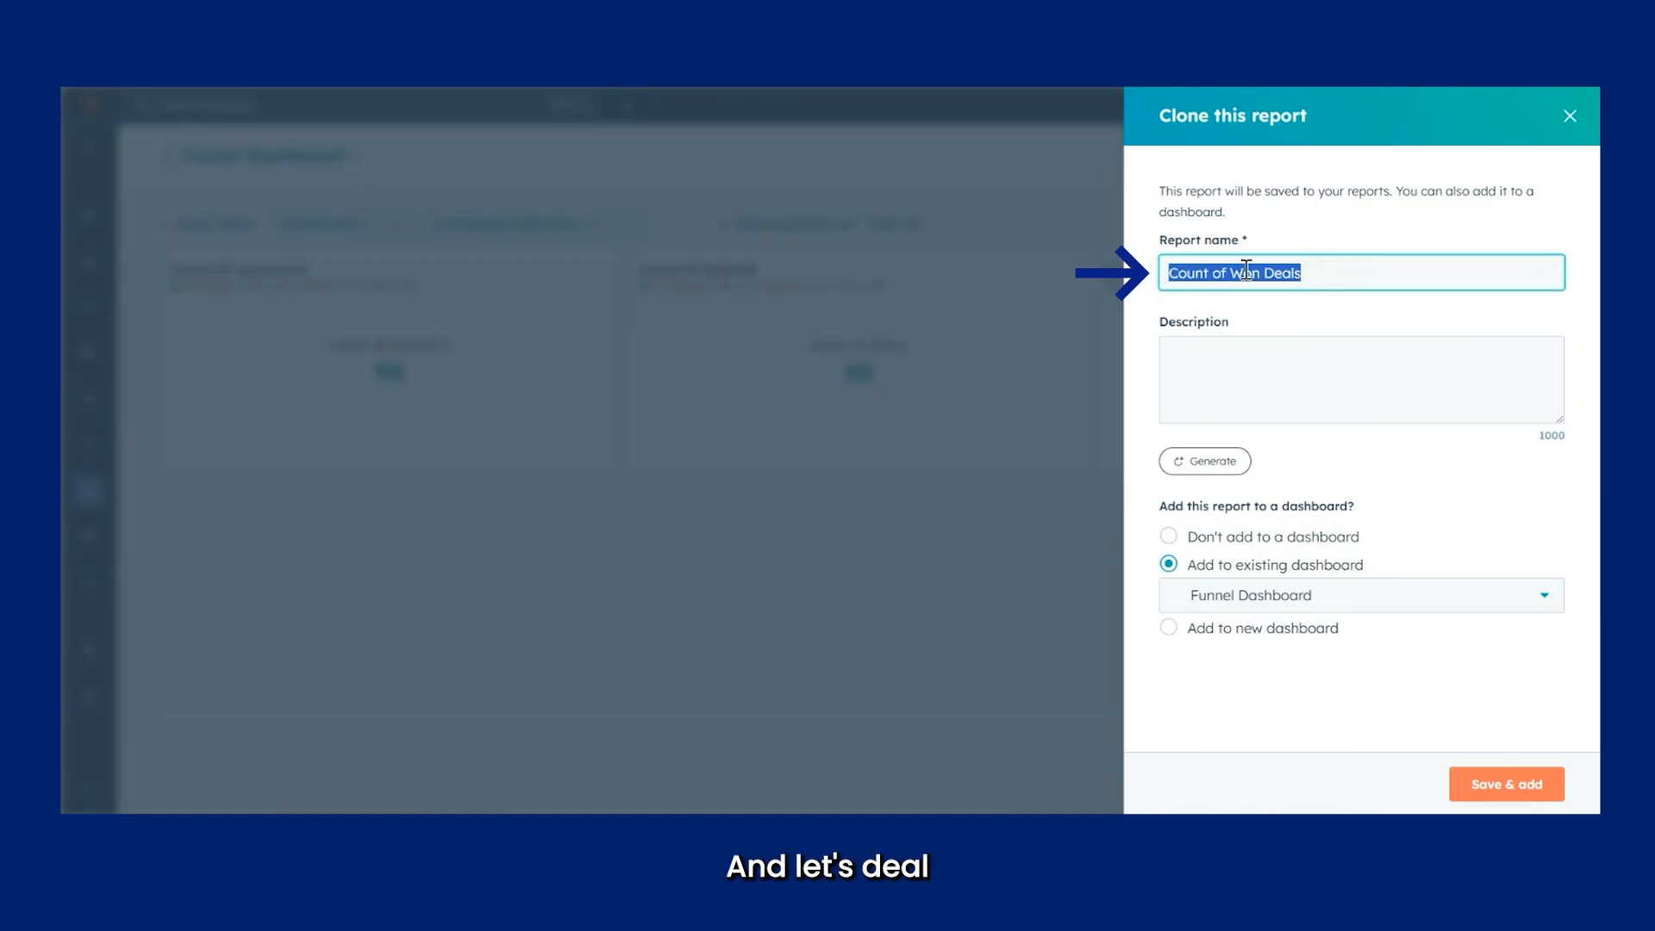
type("Dea")
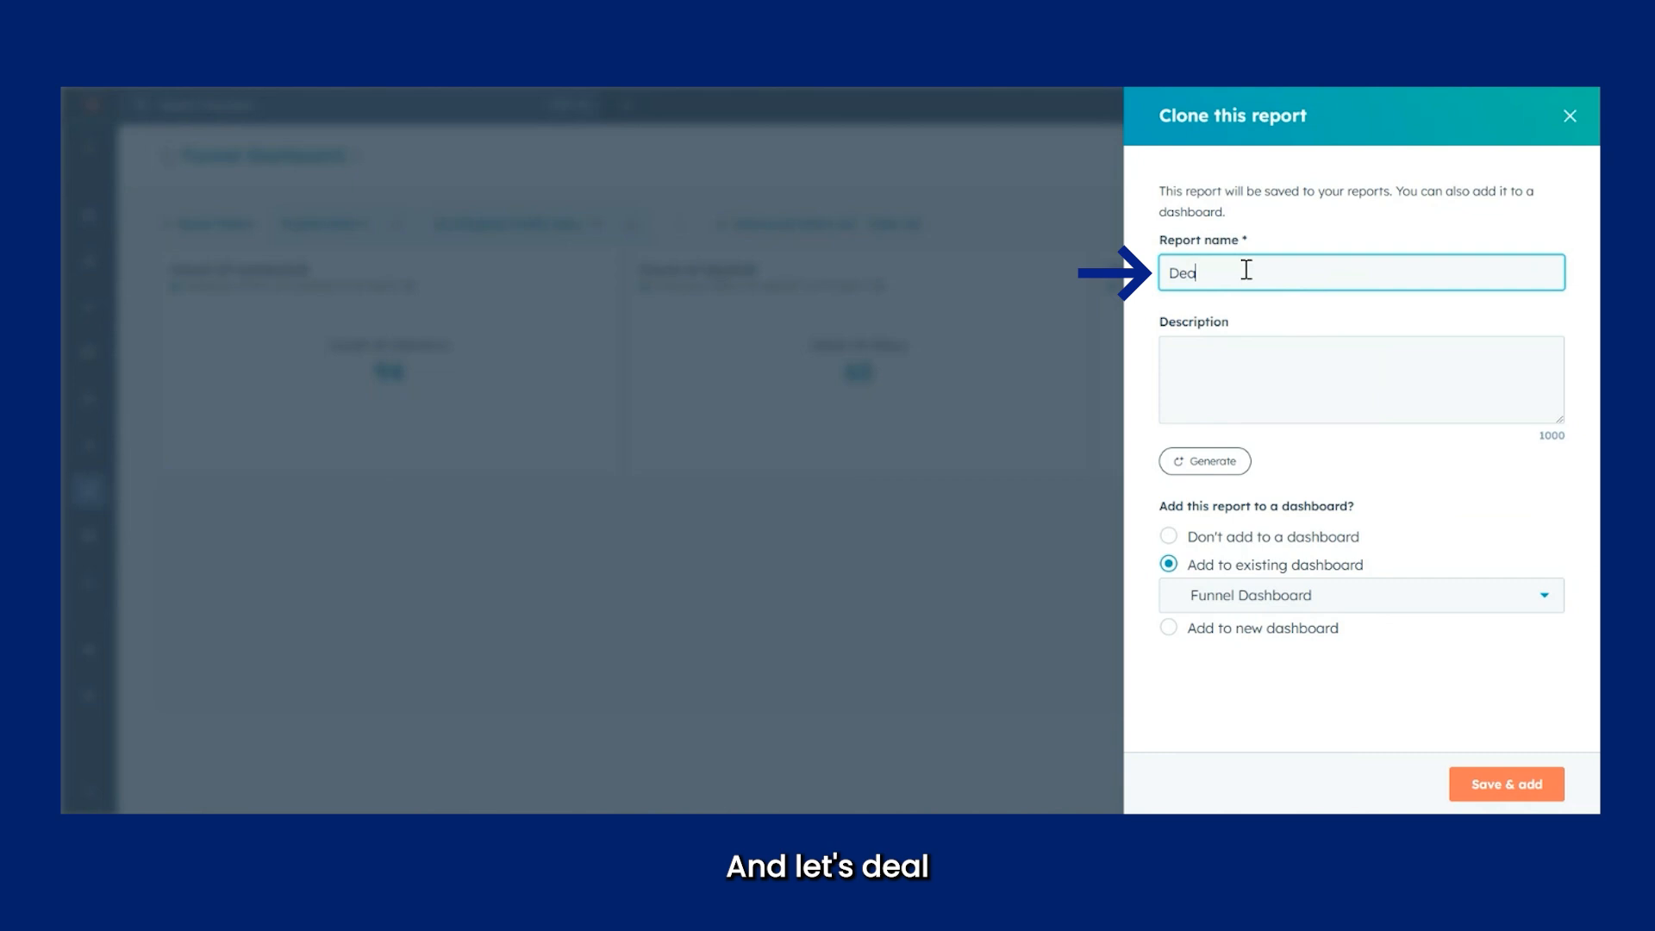
type("l conversion rate")
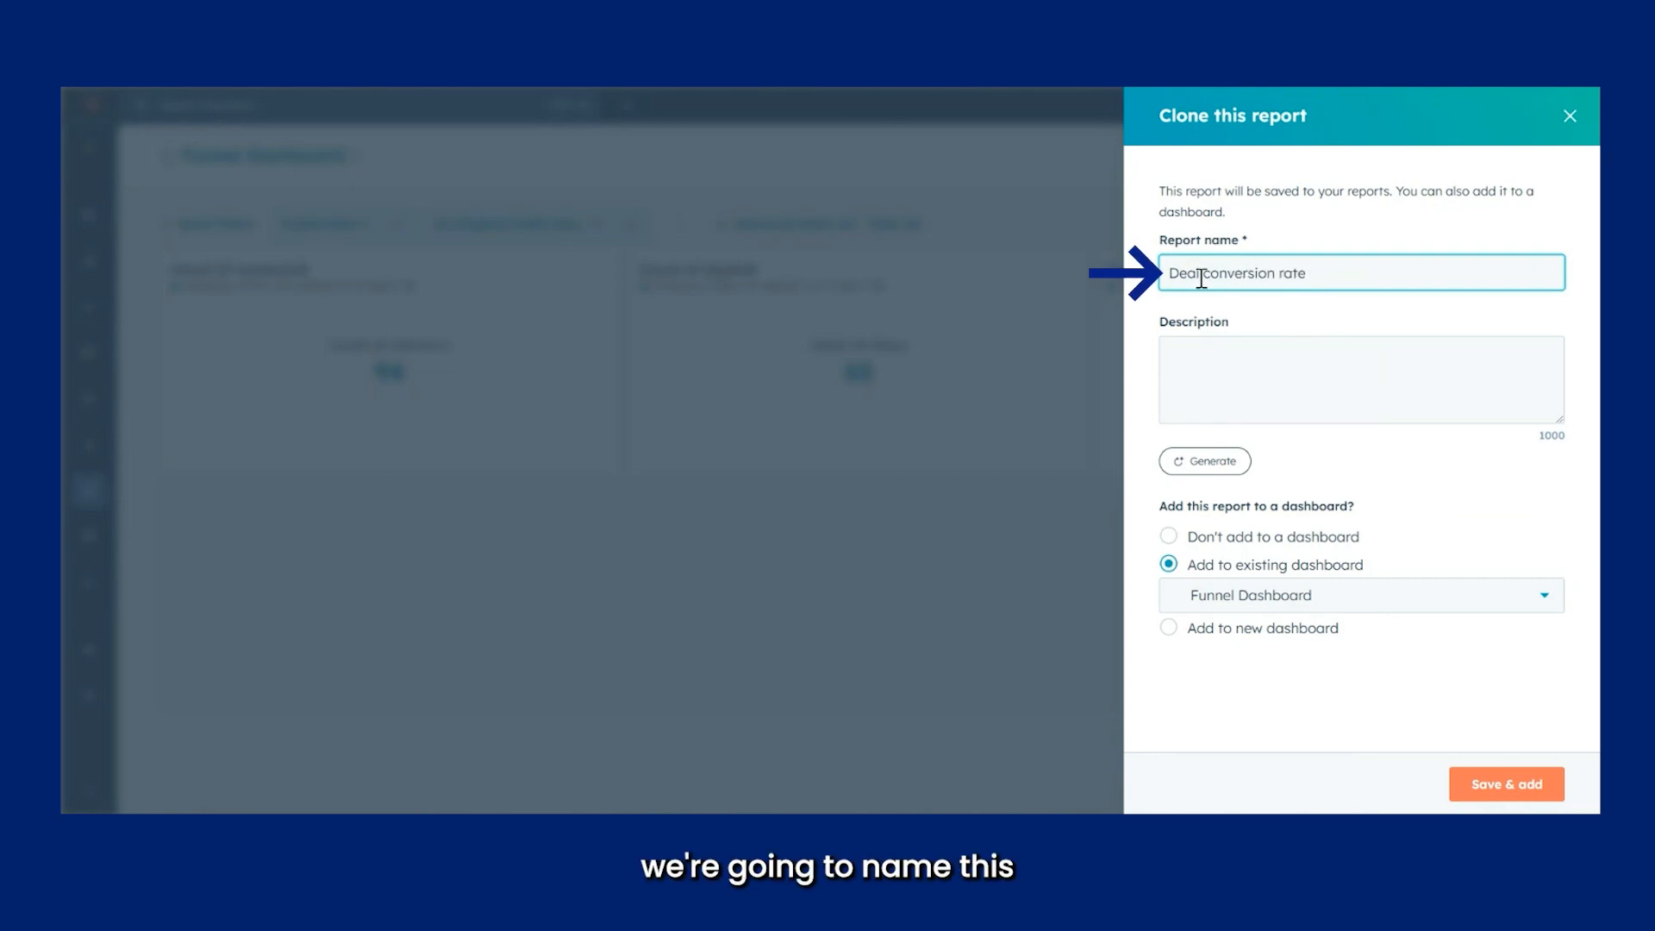
key("BackSpace")
type("Closed ")
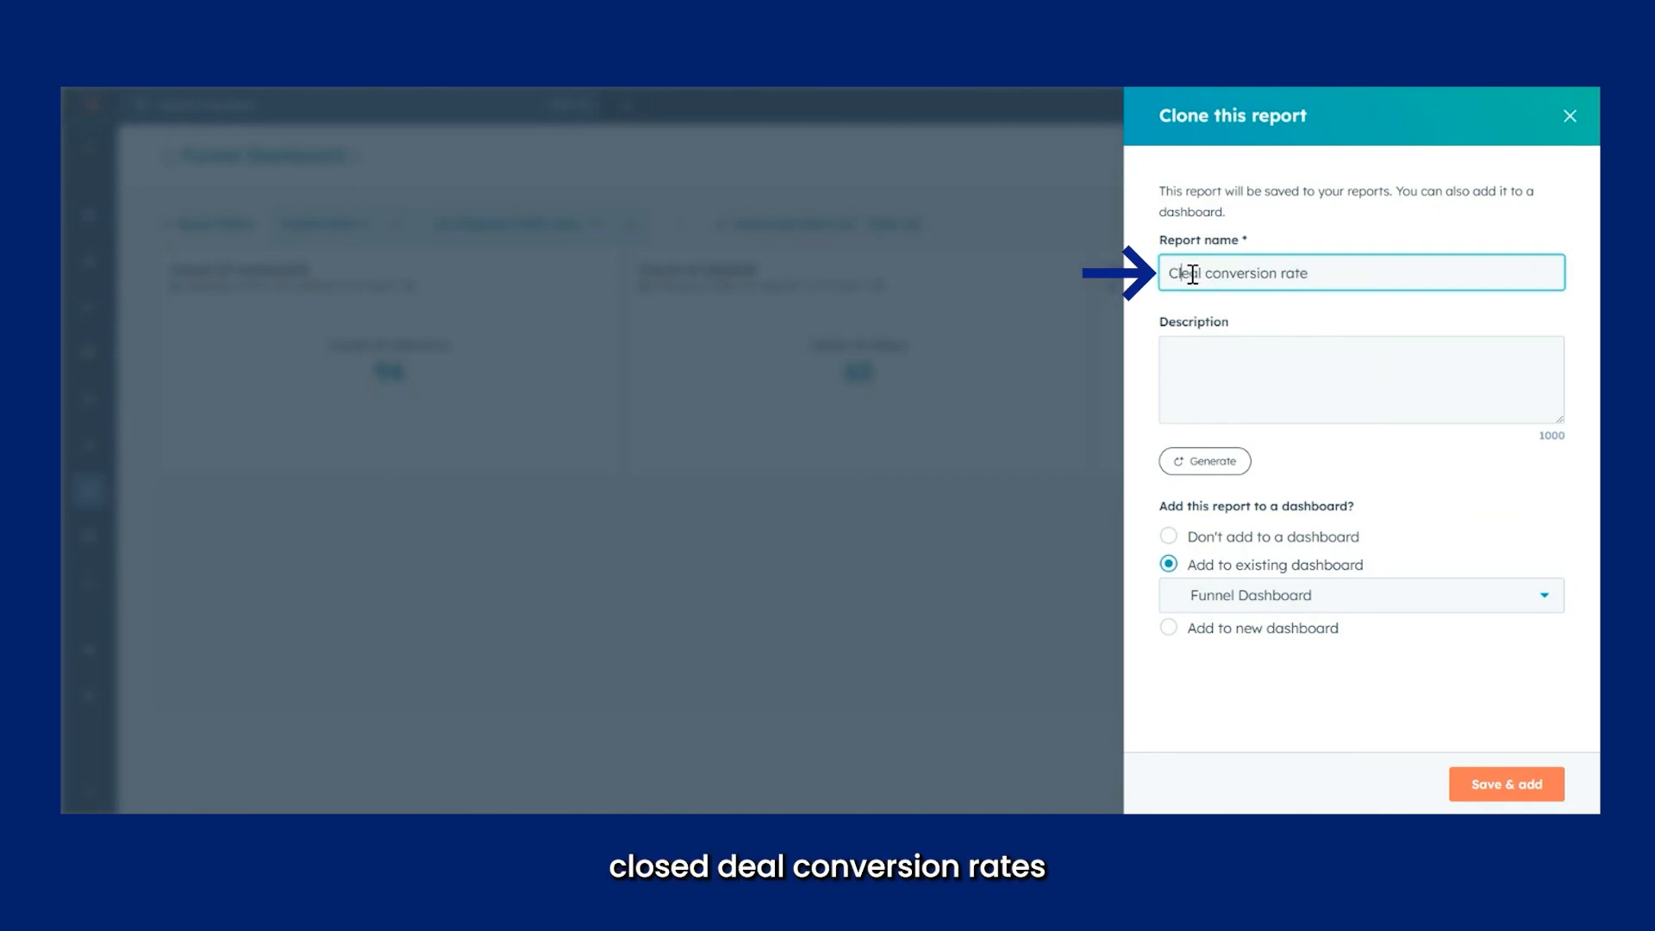
type("d")
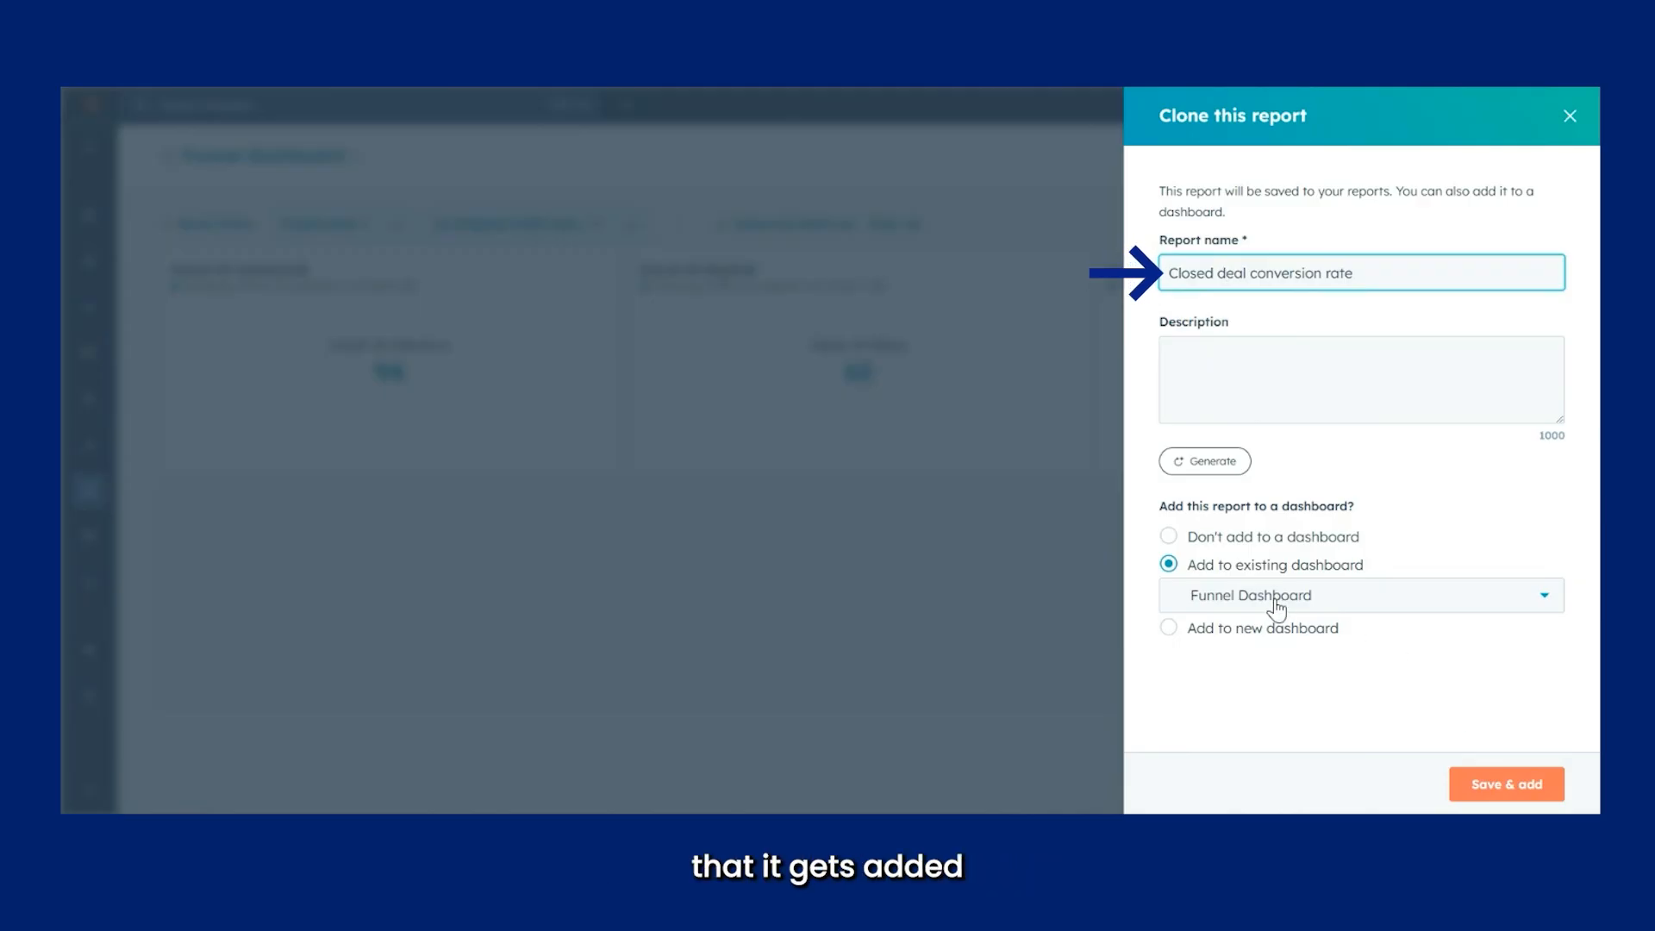
left_click(1494, 787)
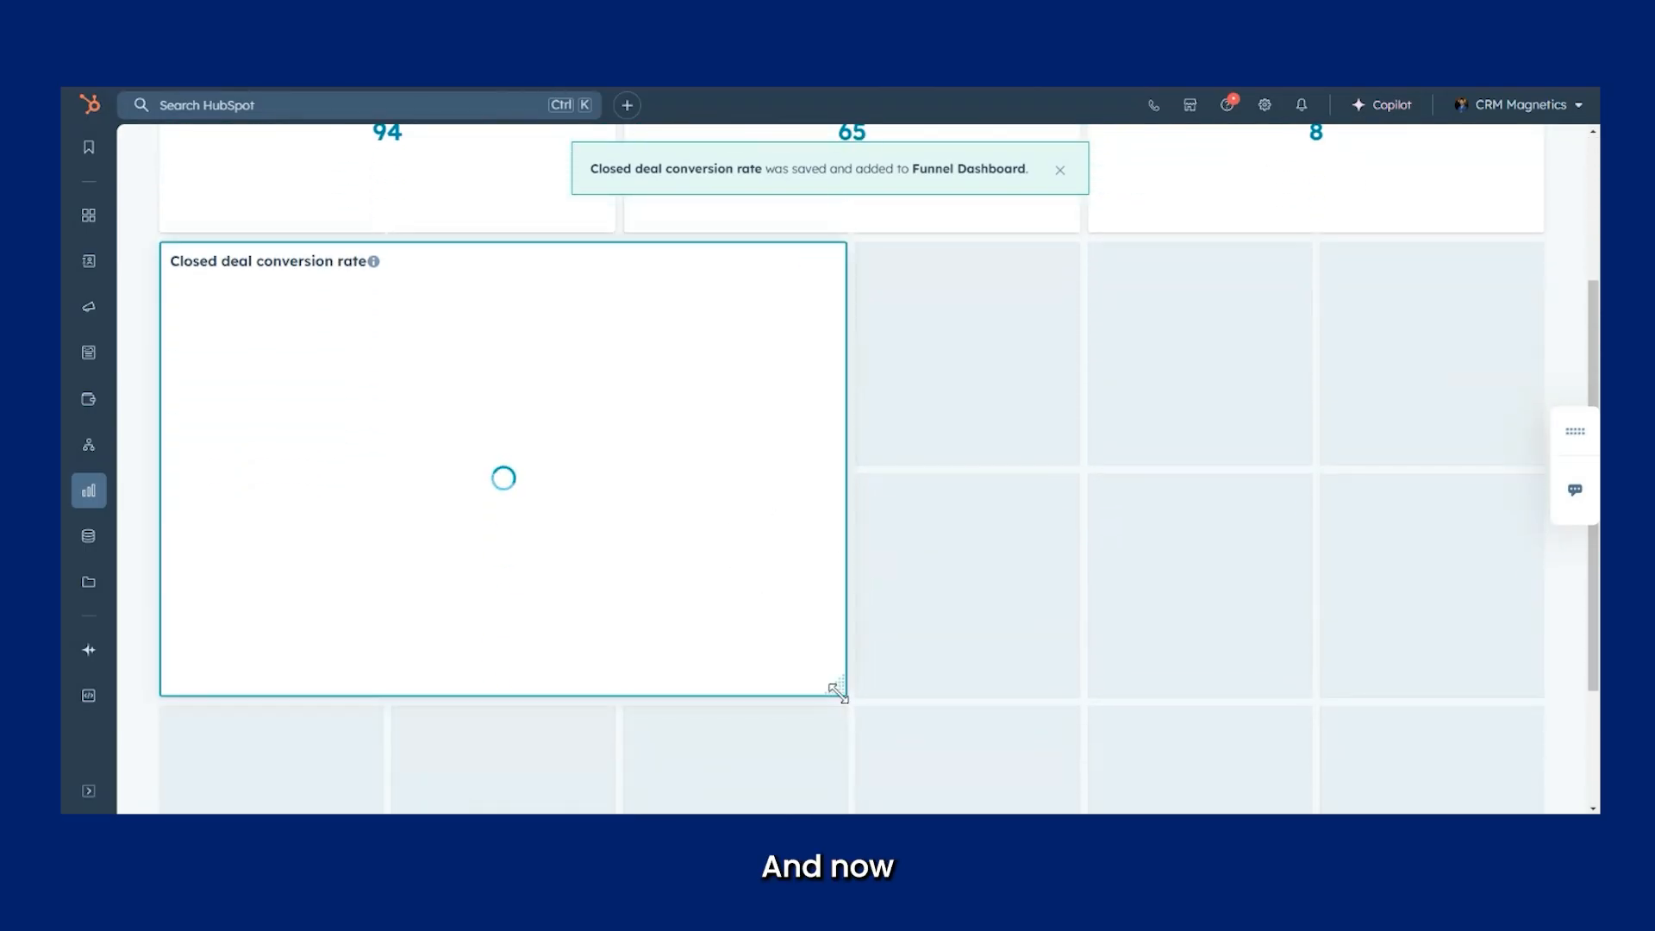
Step: Customize the Closed deal conversion rate report's data sources with Deals as primary and Contacts and Companies as secondary
left_click(806, 262)
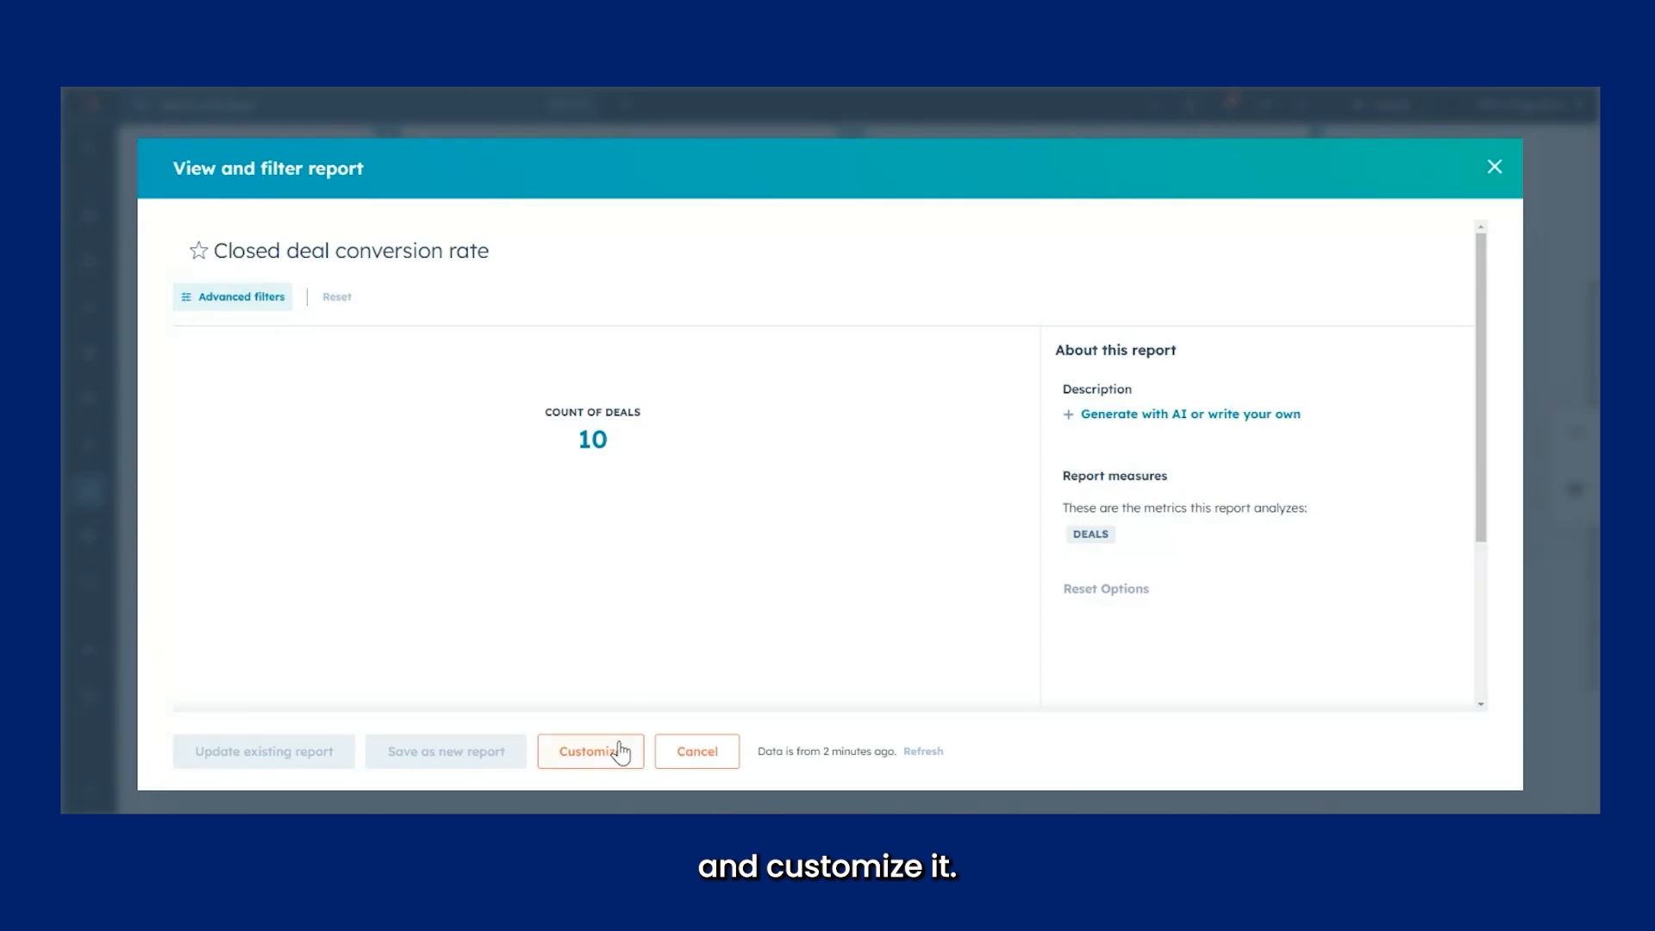
left_click(590, 751)
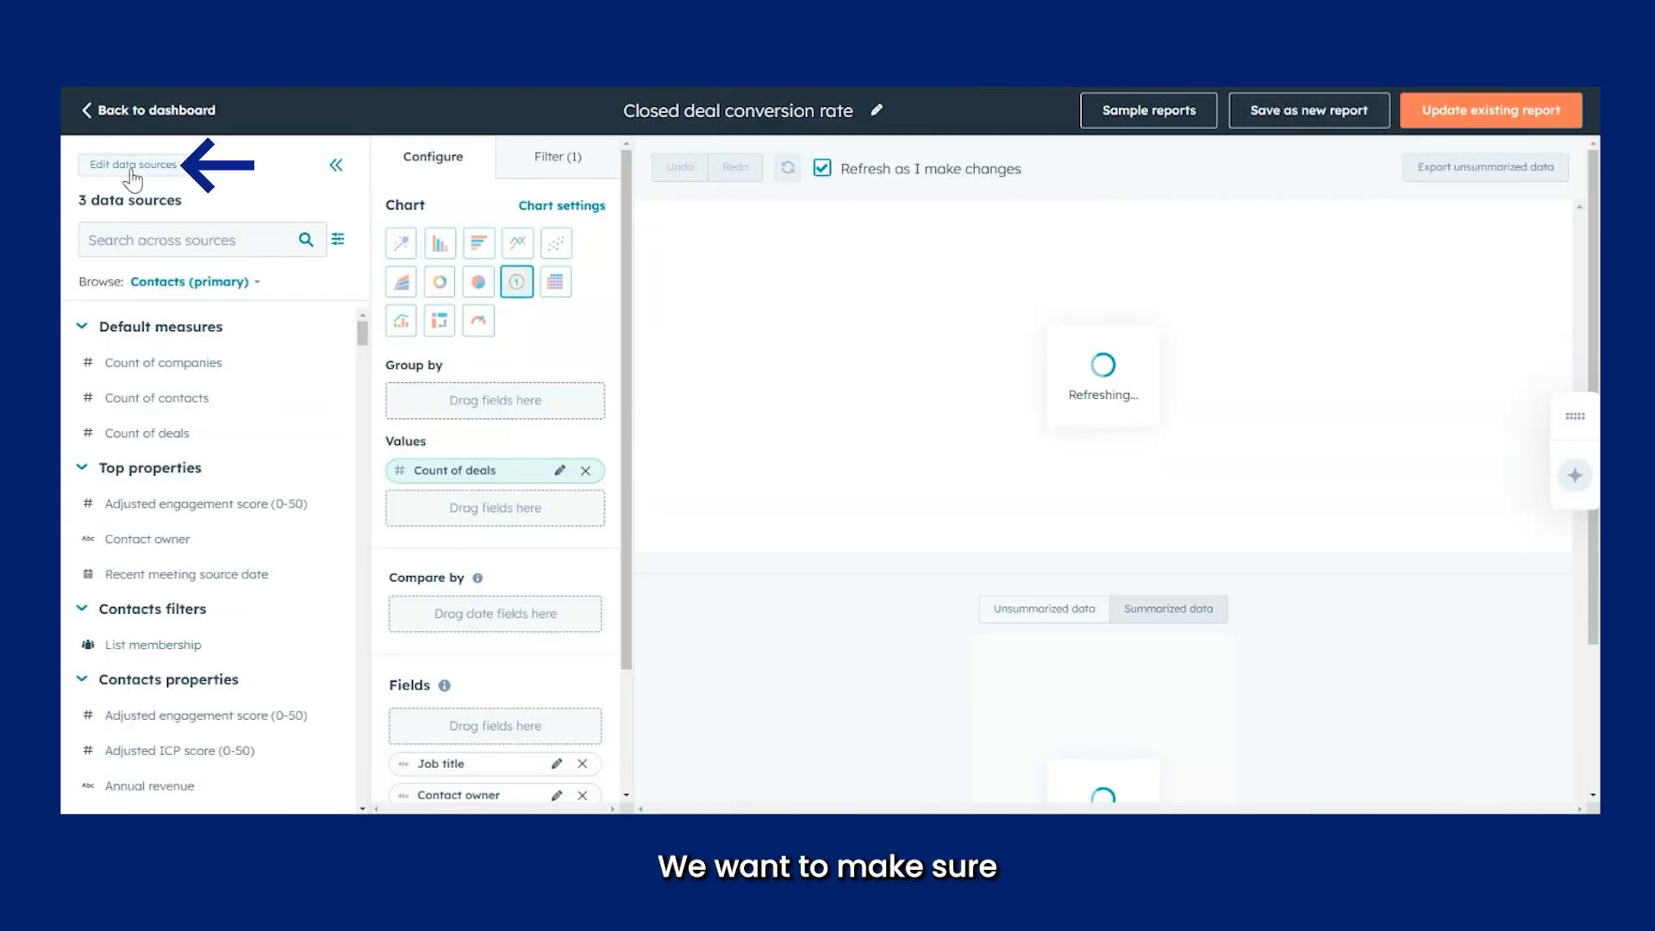
left_click(160, 172)
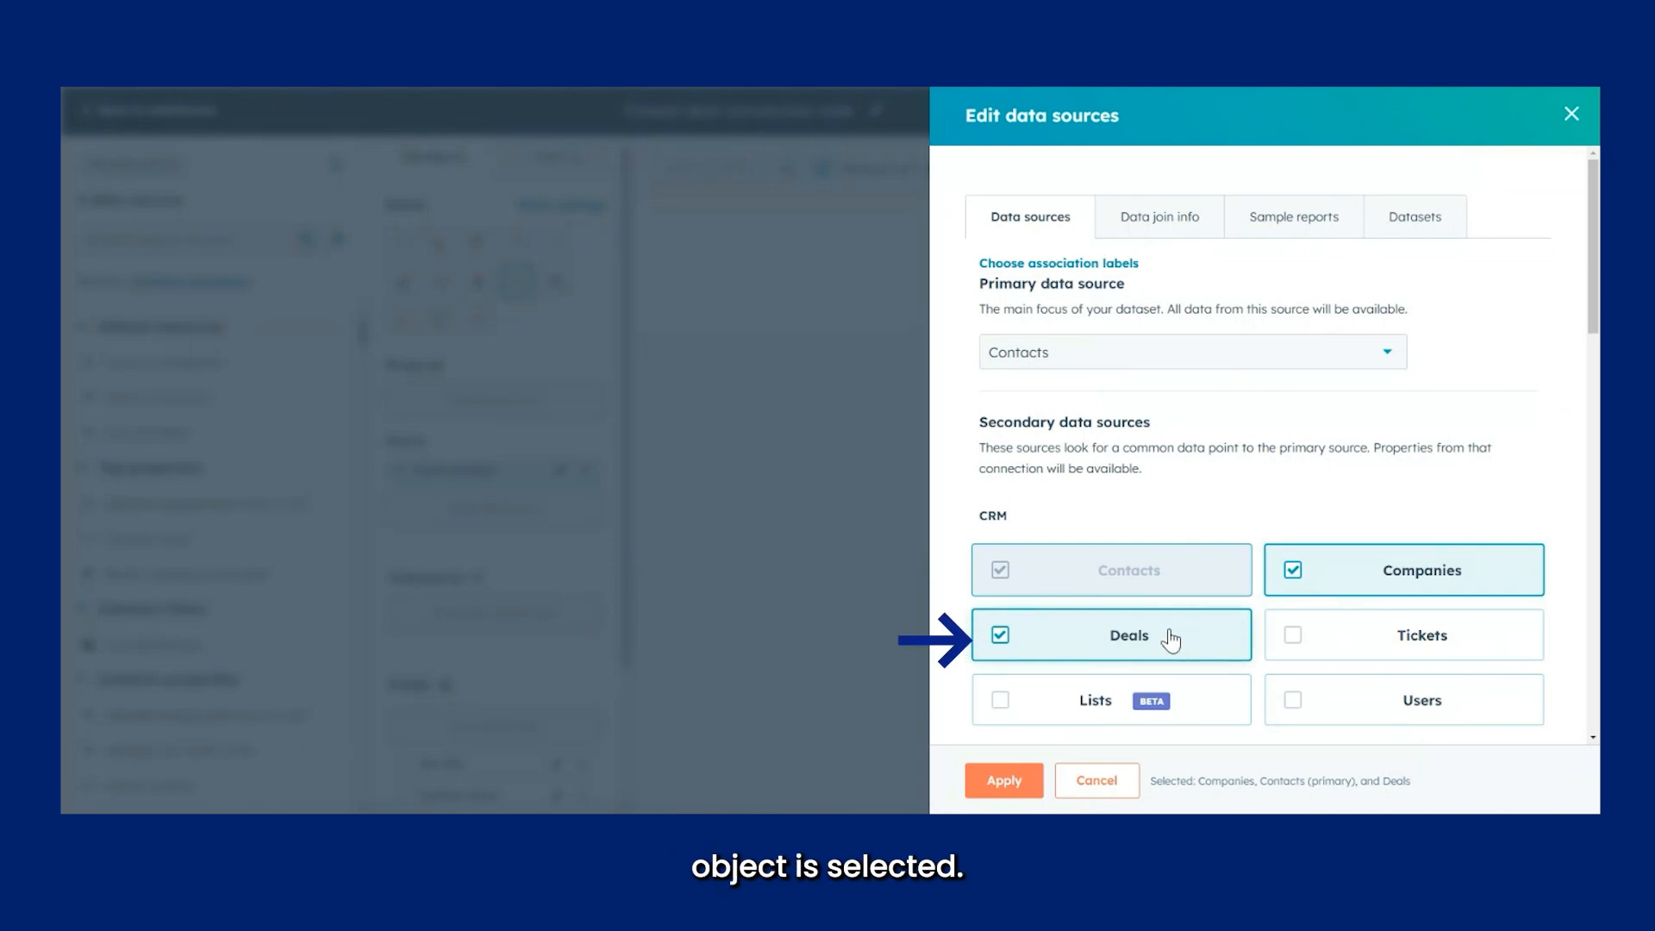
left_click(1130, 368)
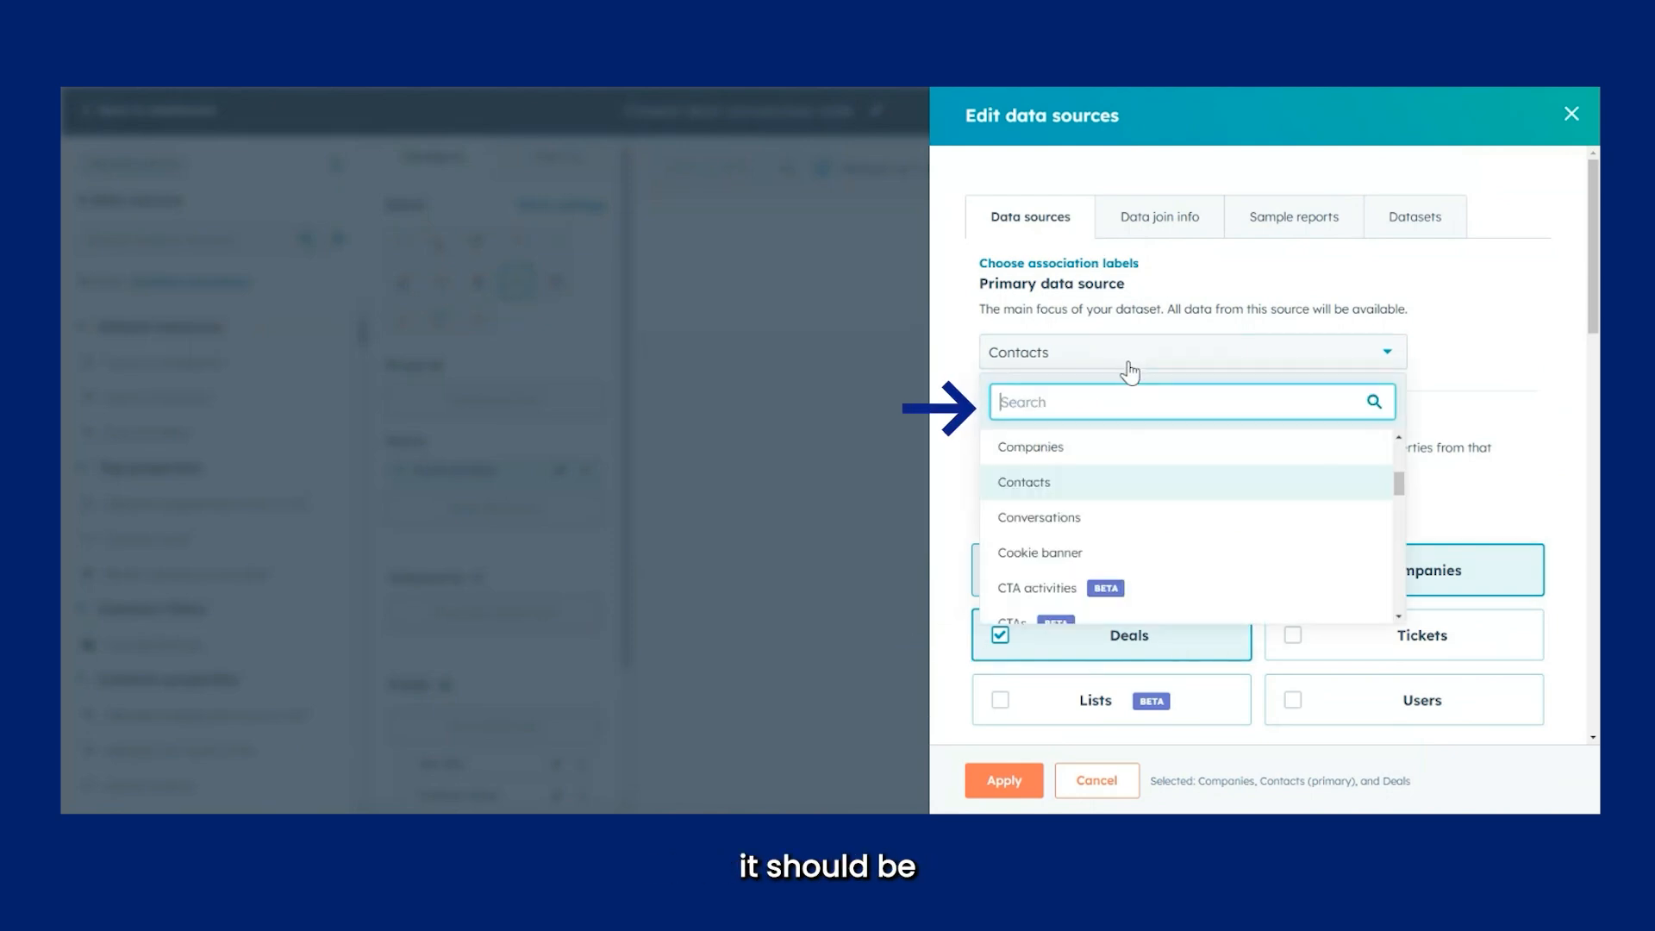
scroll(1117, 481, "up", 3)
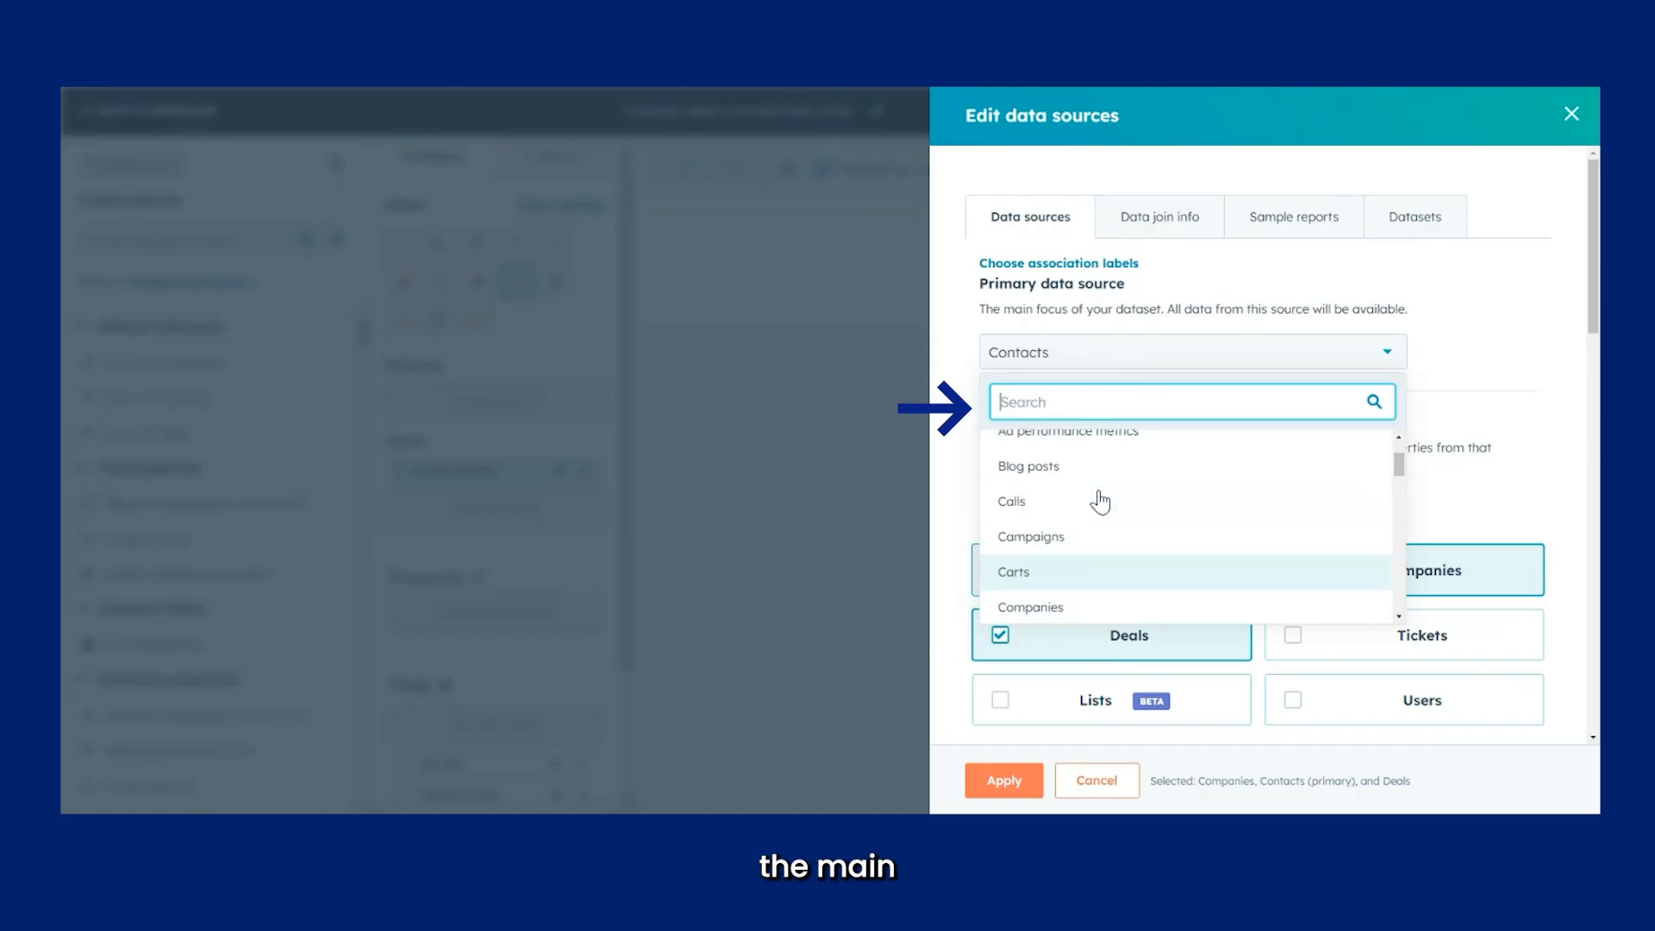
type("de")
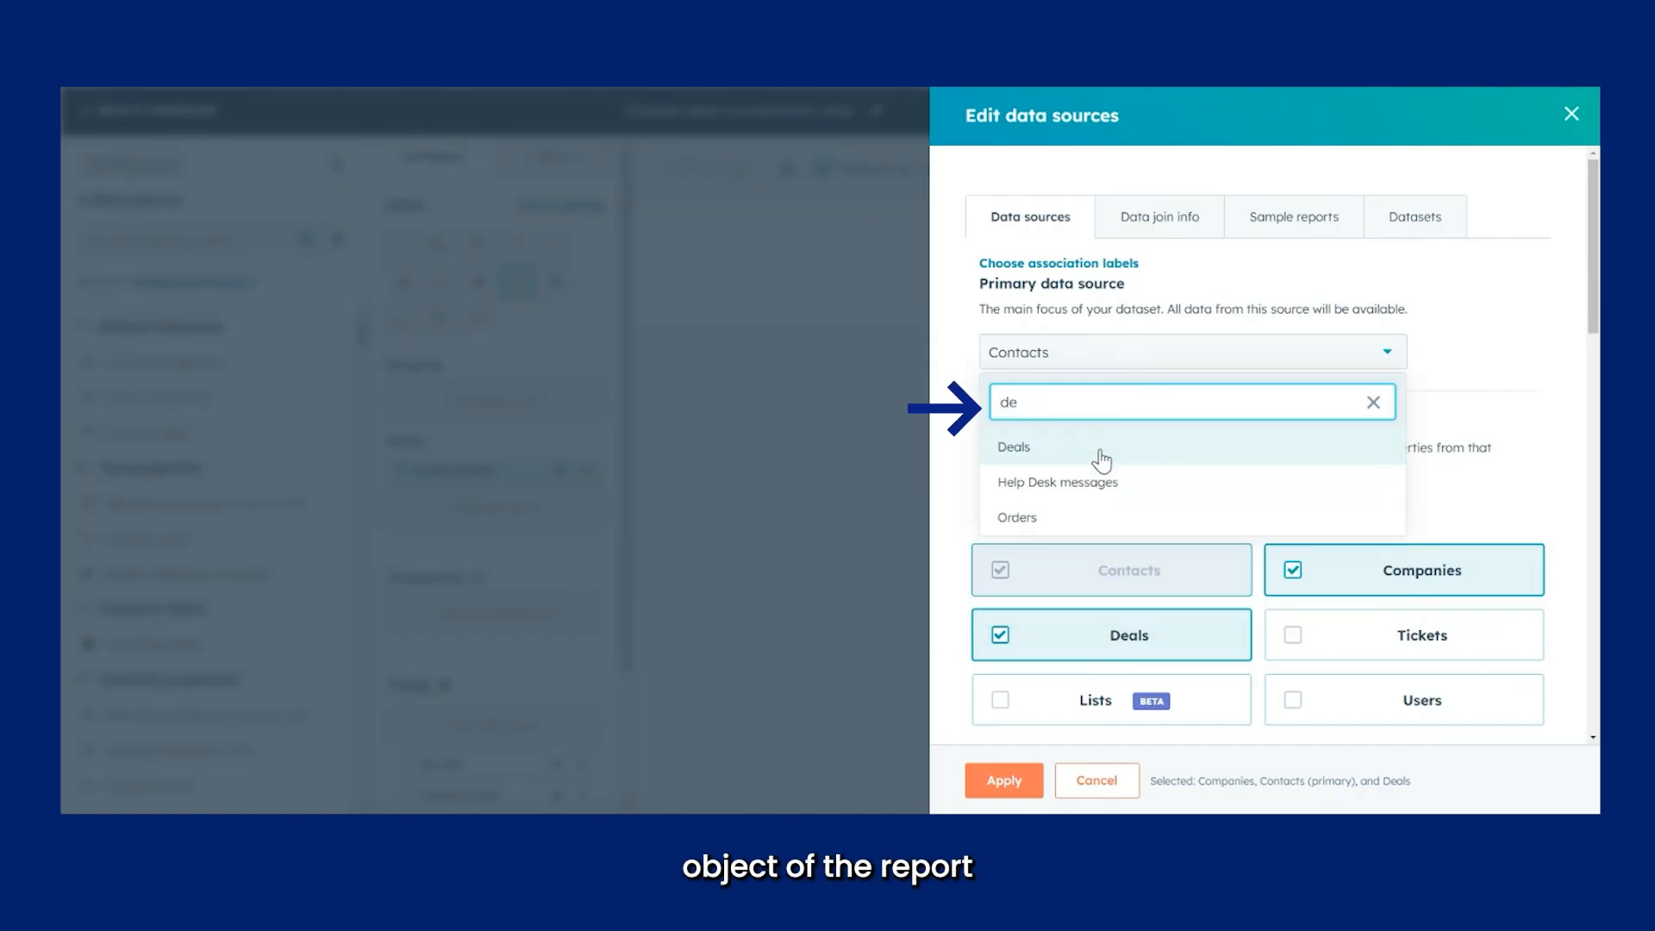
left_click(1098, 449)
left_click(1047, 573)
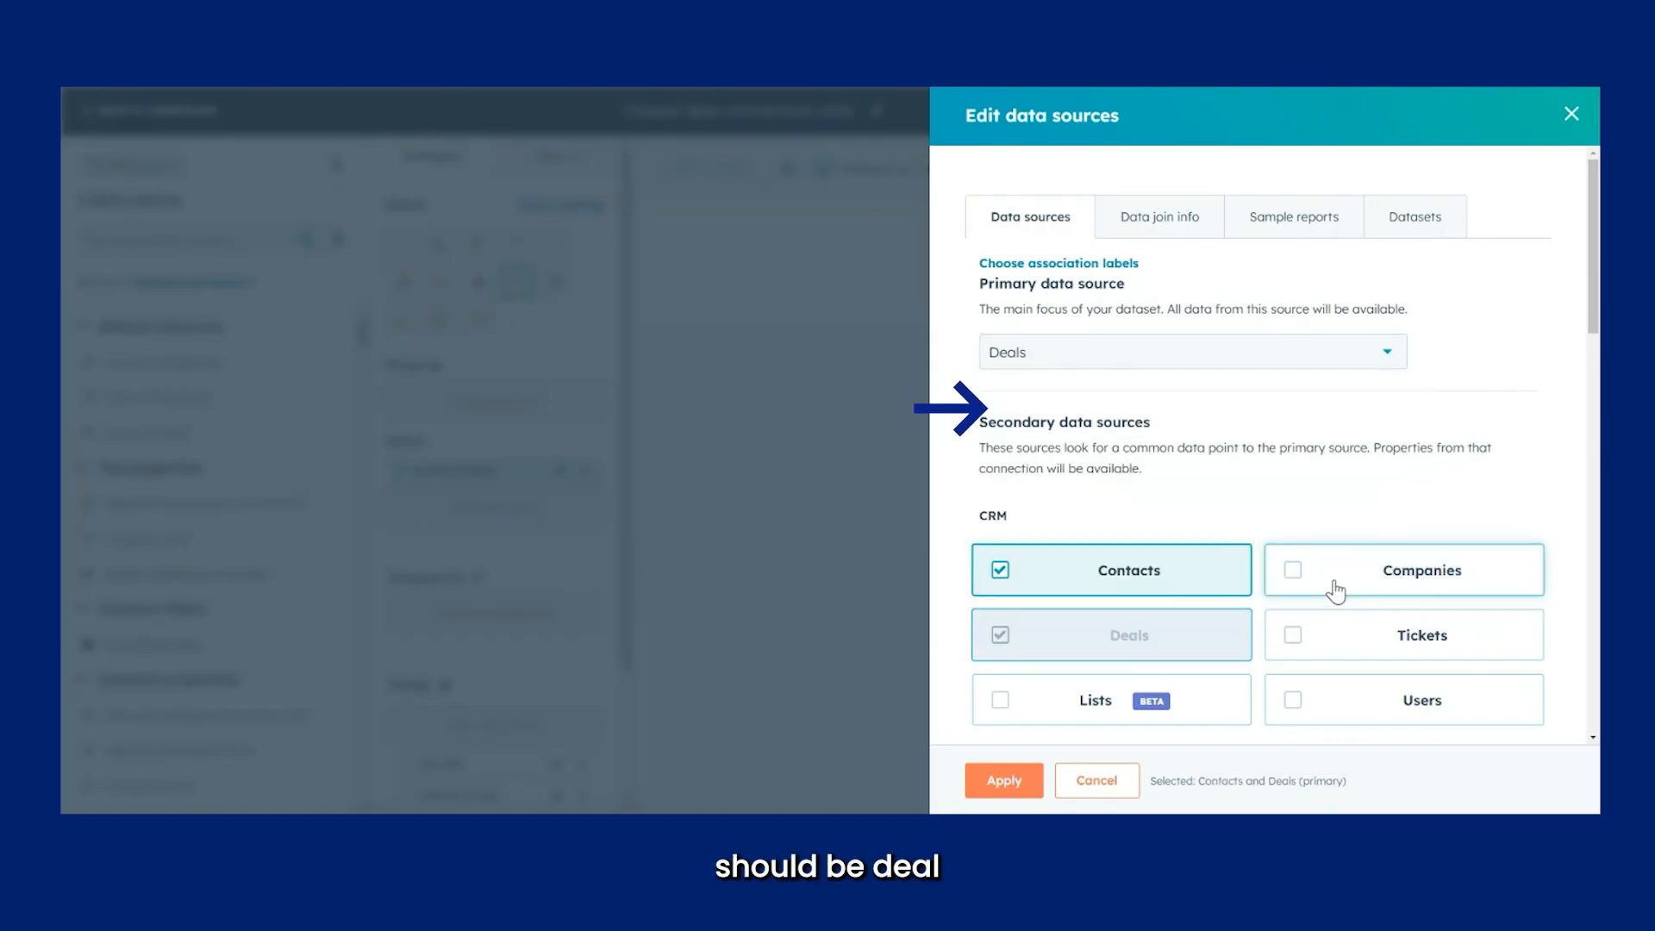
left_click(1288, 560)
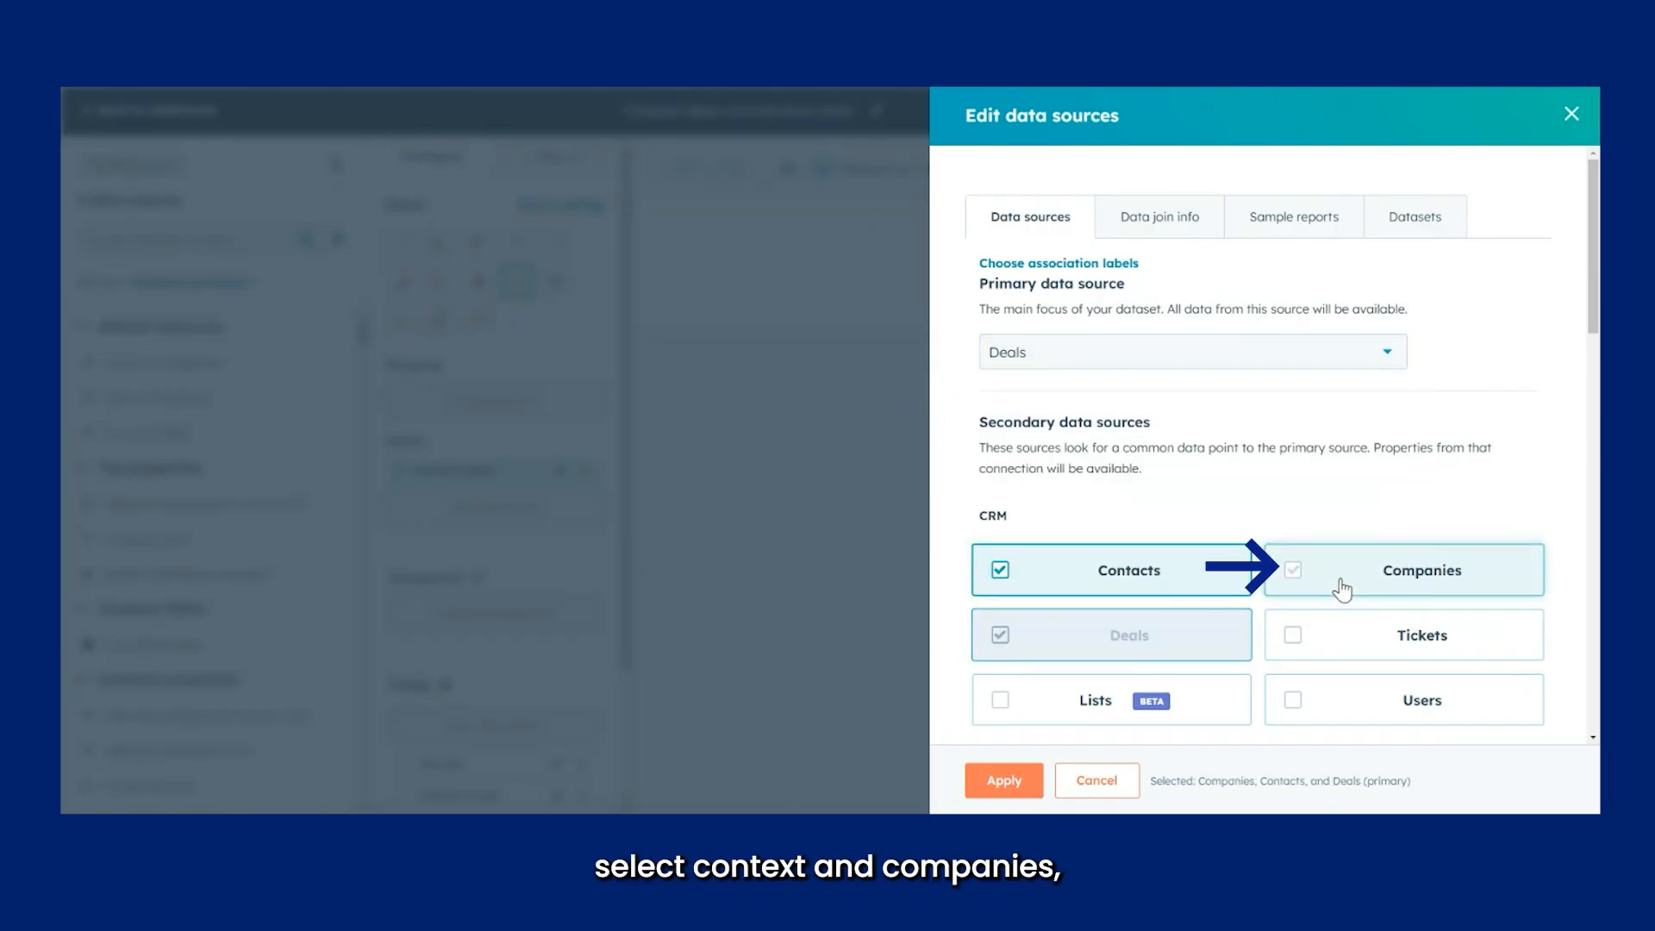
left_click(1024, 780)
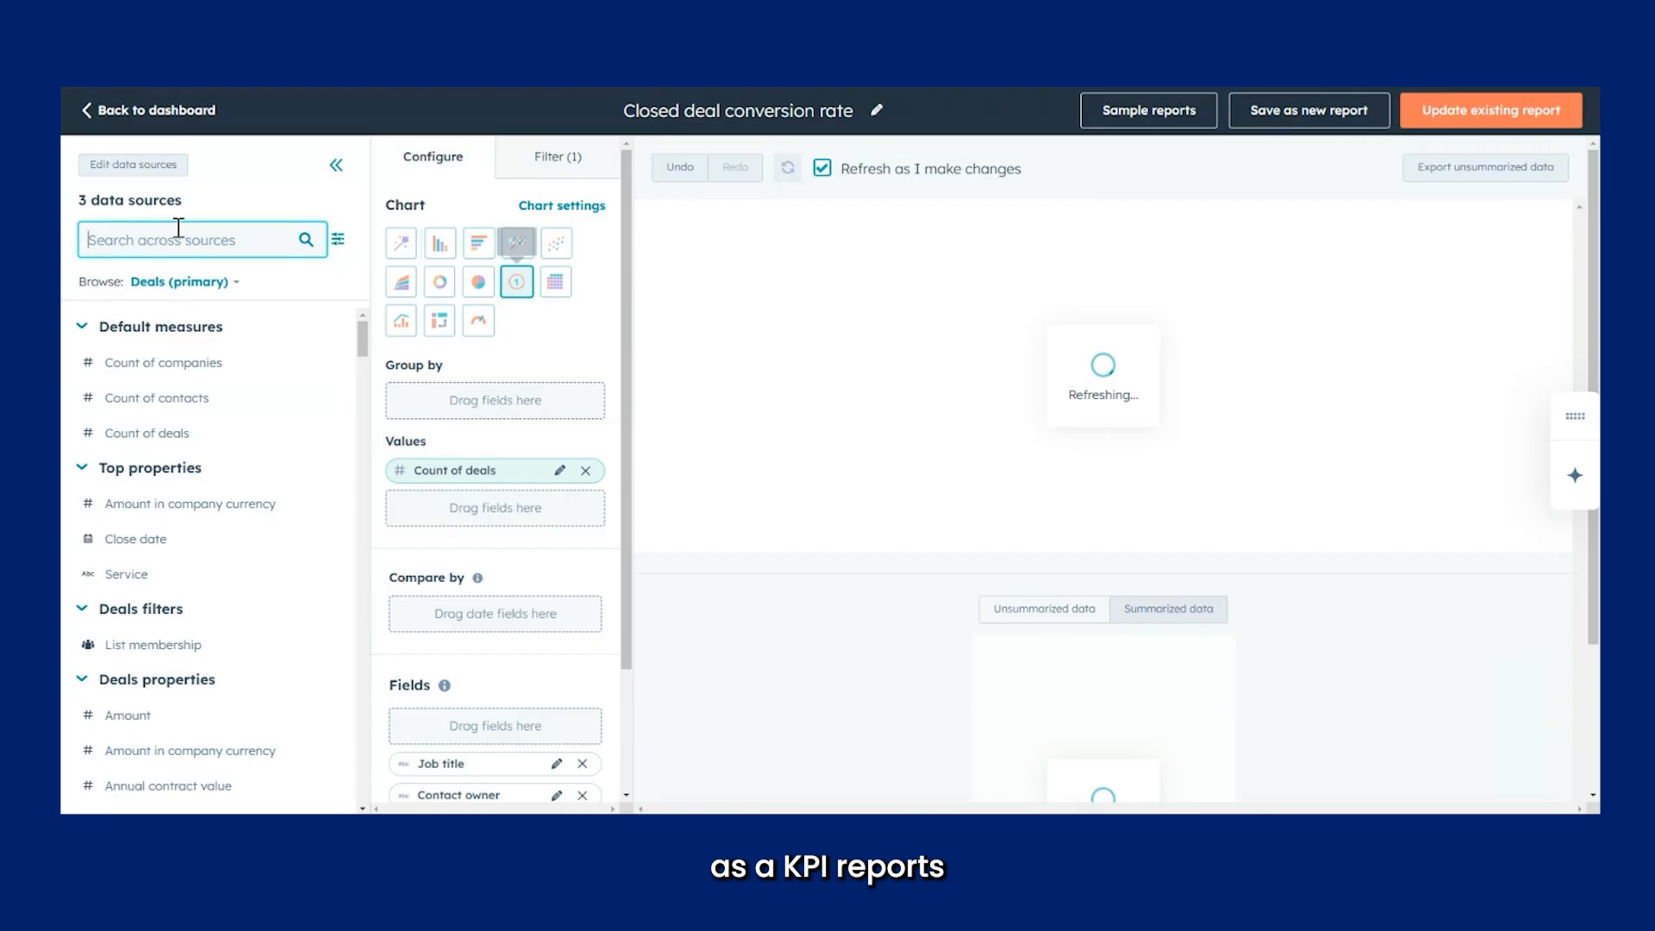
Step: Replace the Count of deals value with the Deal conversion rate property and check the resulting KPI alongside the report's filter
type("deal con")
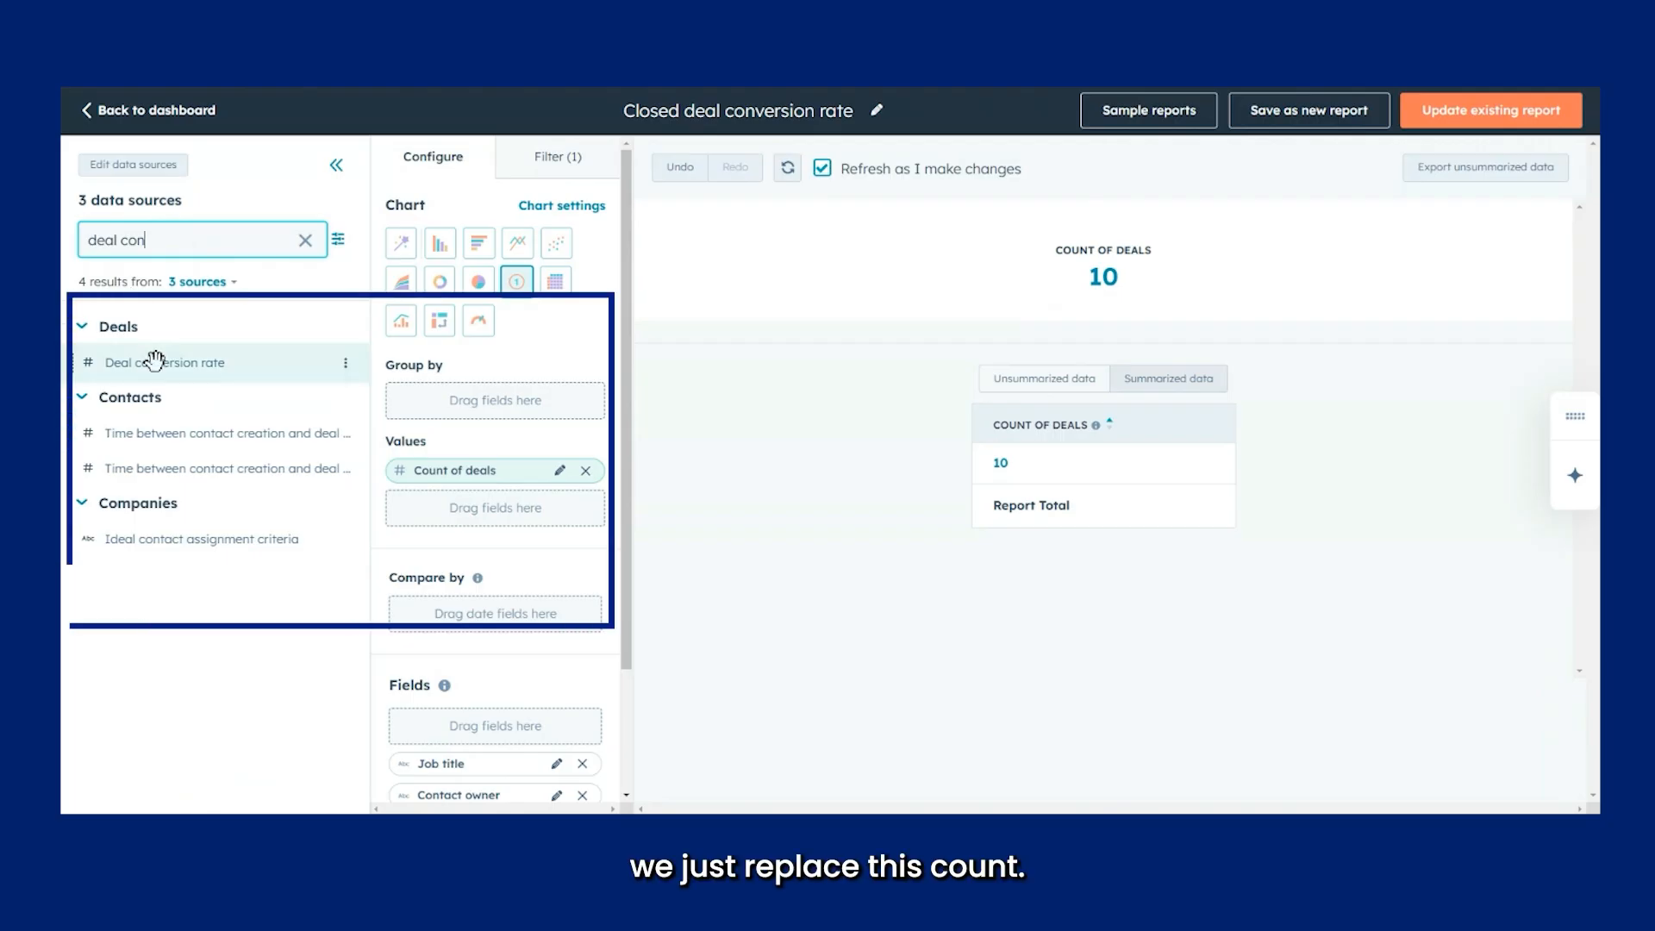
left_click_drag(155, 362, 412, 471)
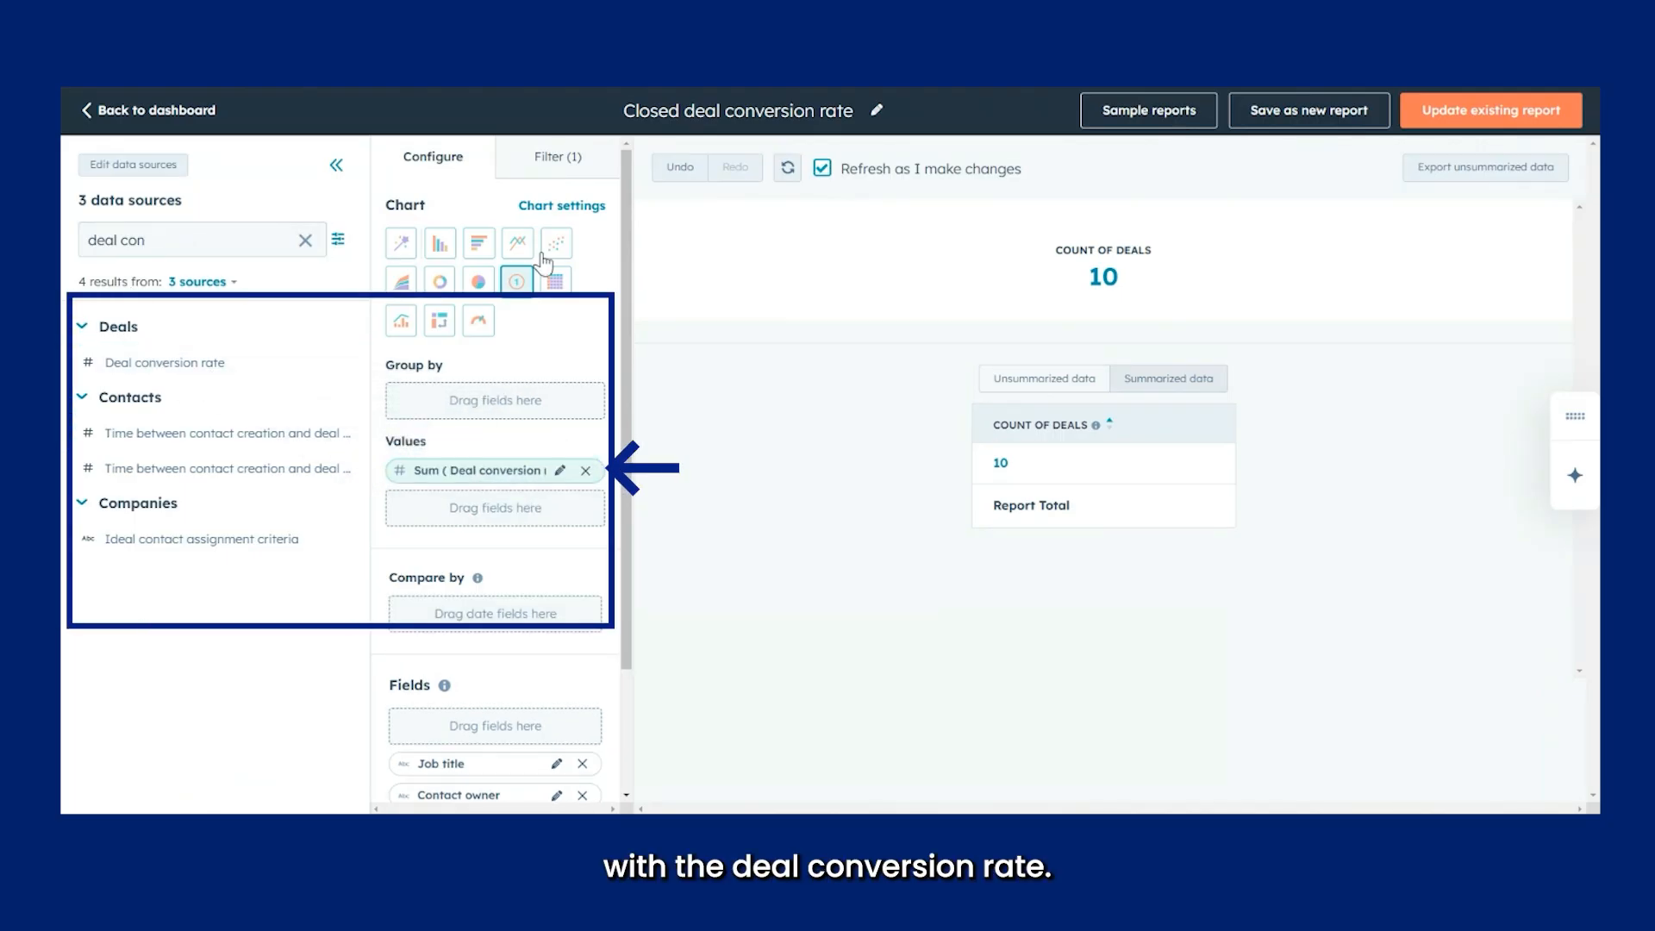
left_click(541, 163)
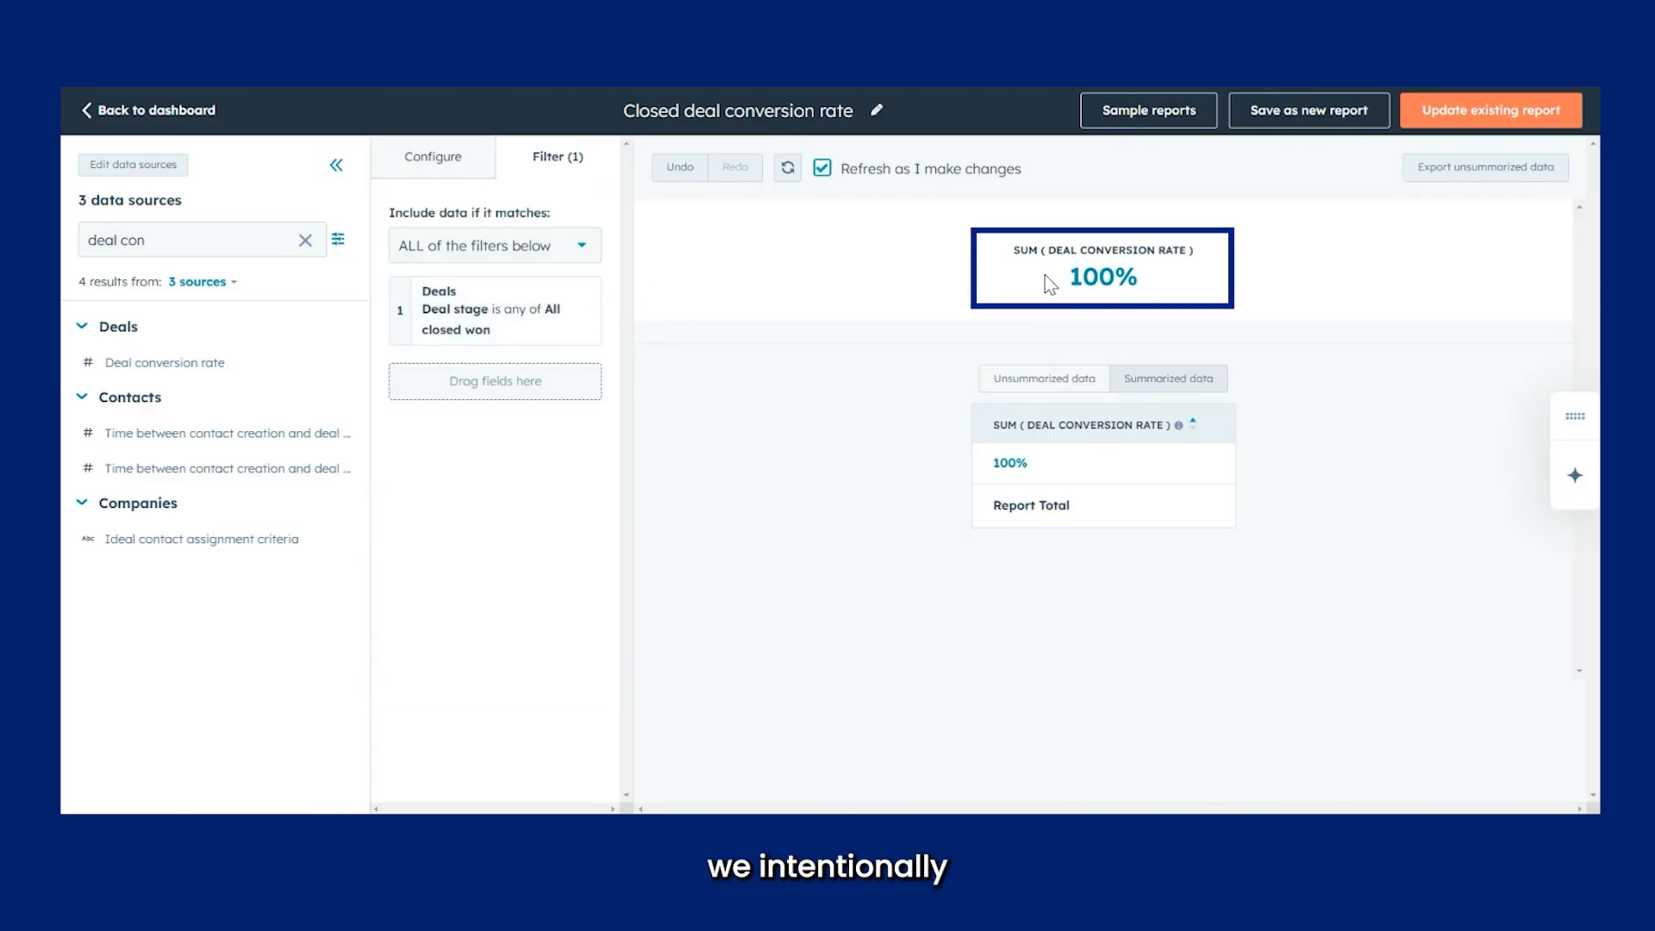
left_click_drag(1044, 276, 1188, 281)
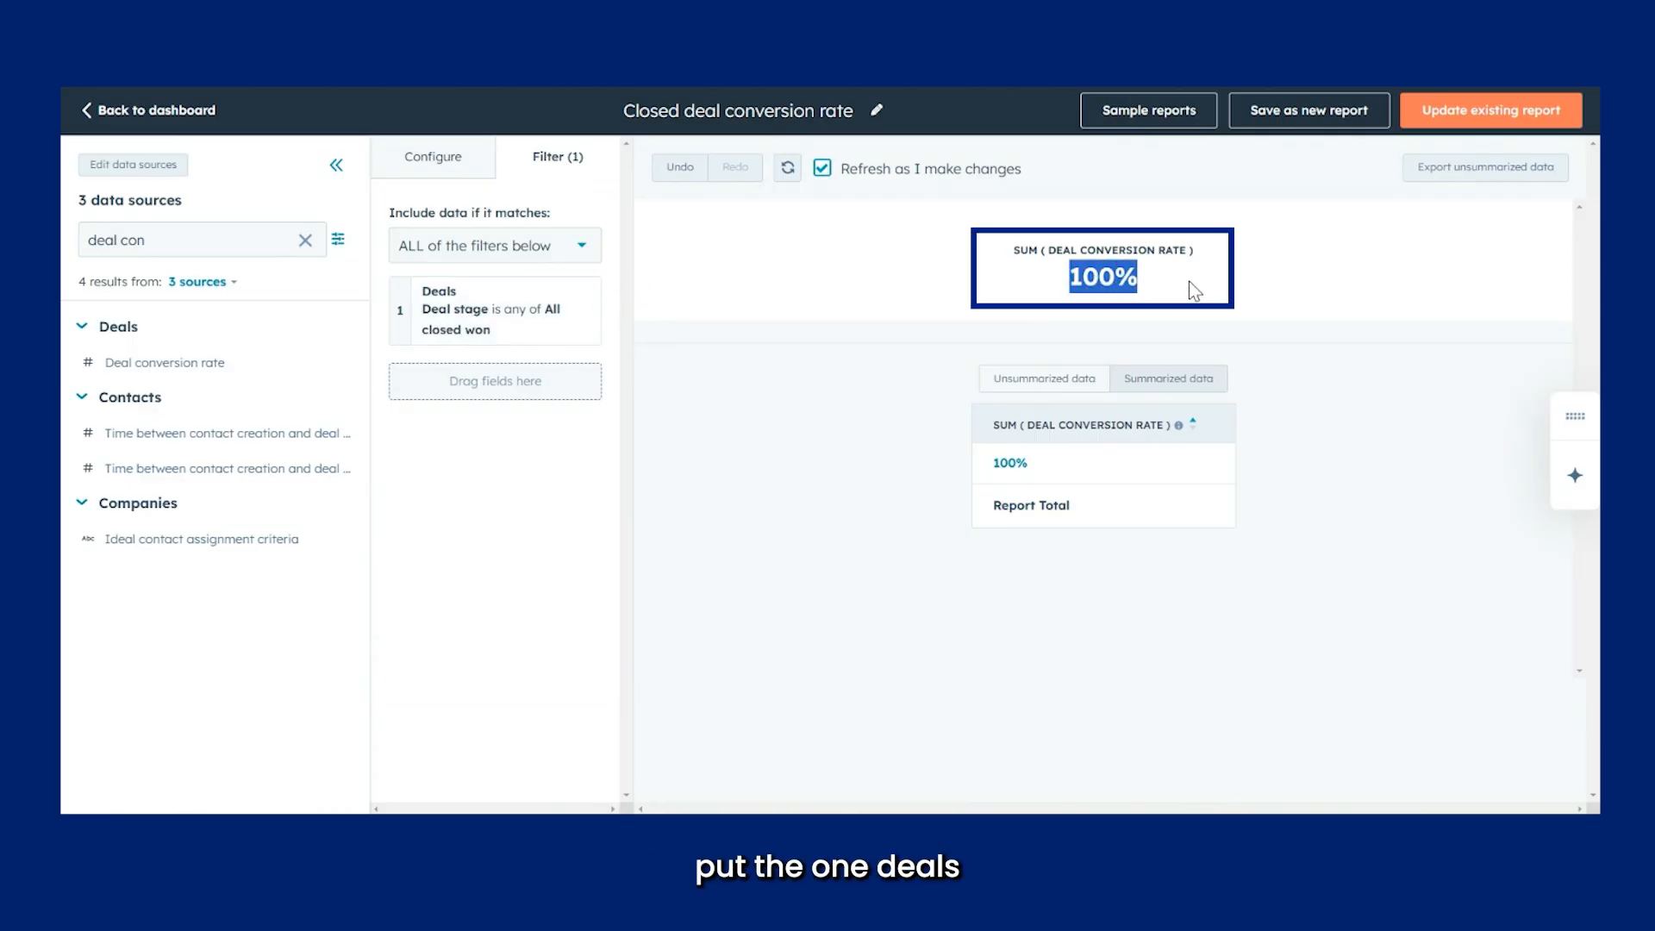
left_click(1188, 281)
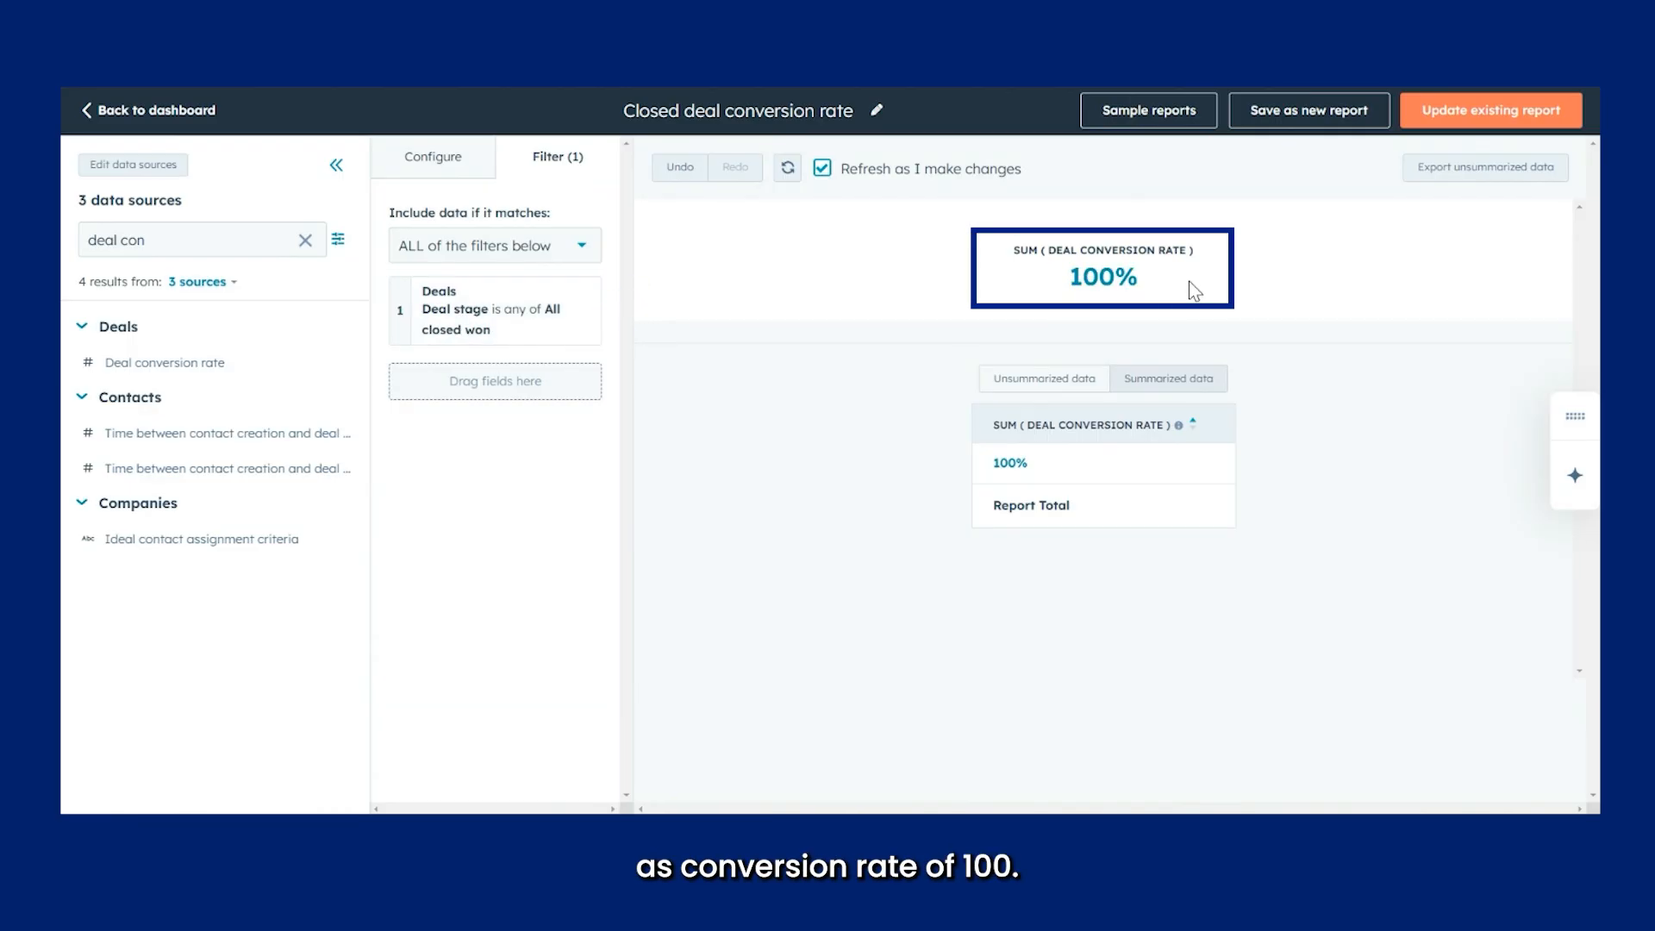
Step: Change the Deal stage filter from All closed won to Closed lost (Sales pipeline) and apply it
left_click(517, 335)
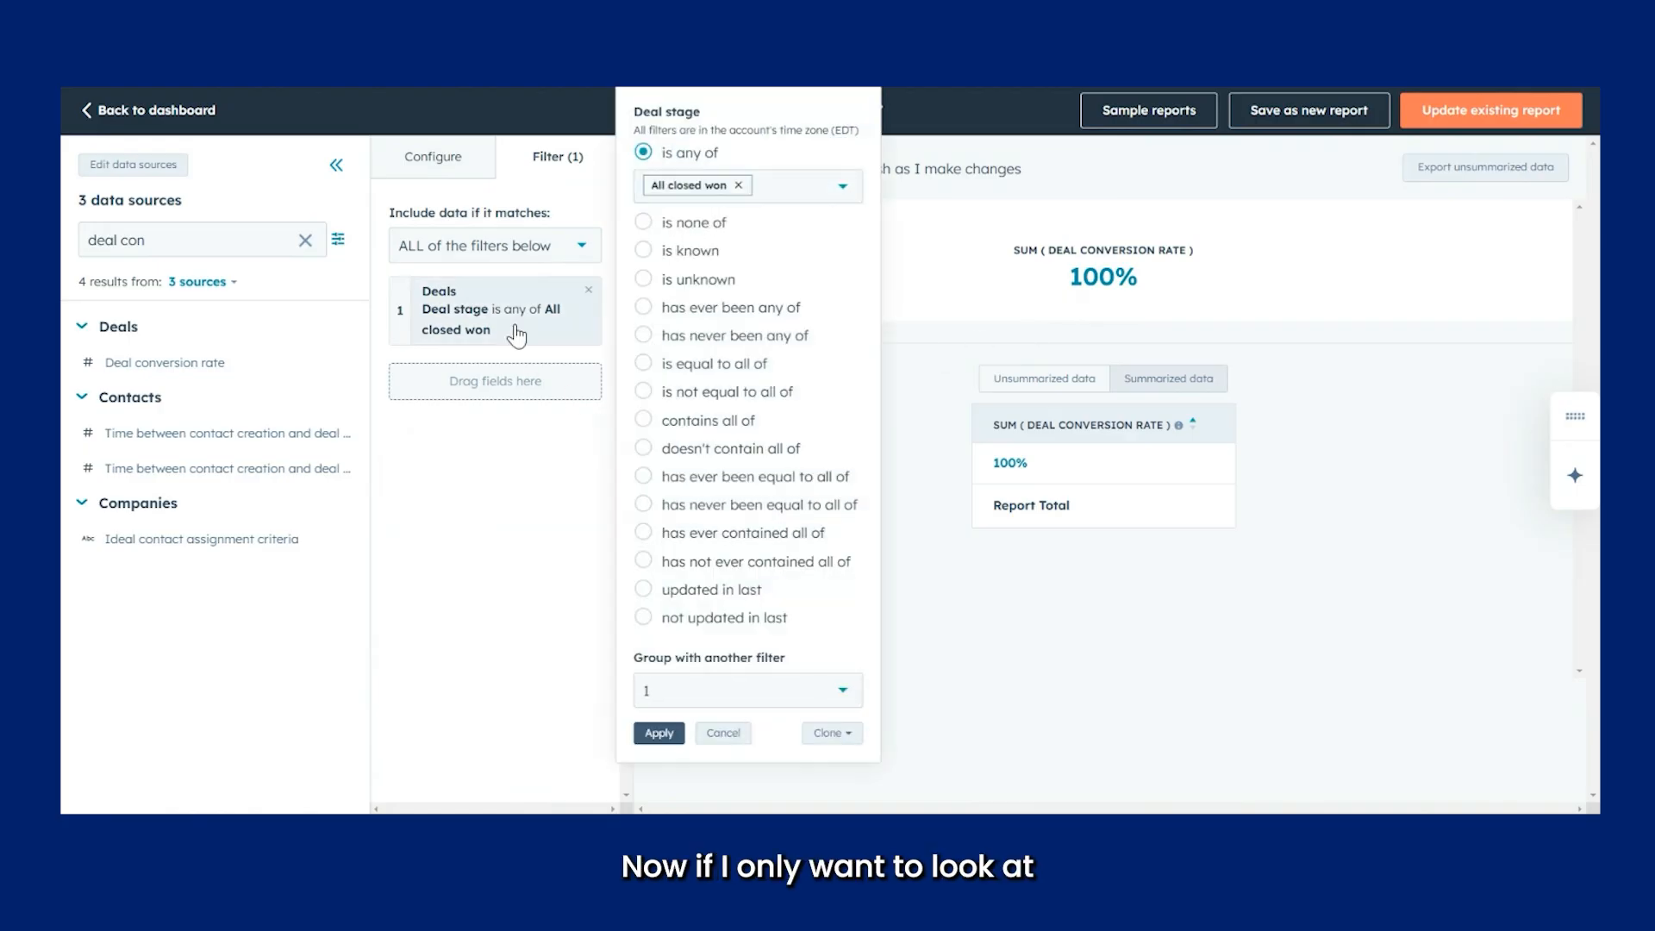
left_click(739, 186)
left_click(740, 191)
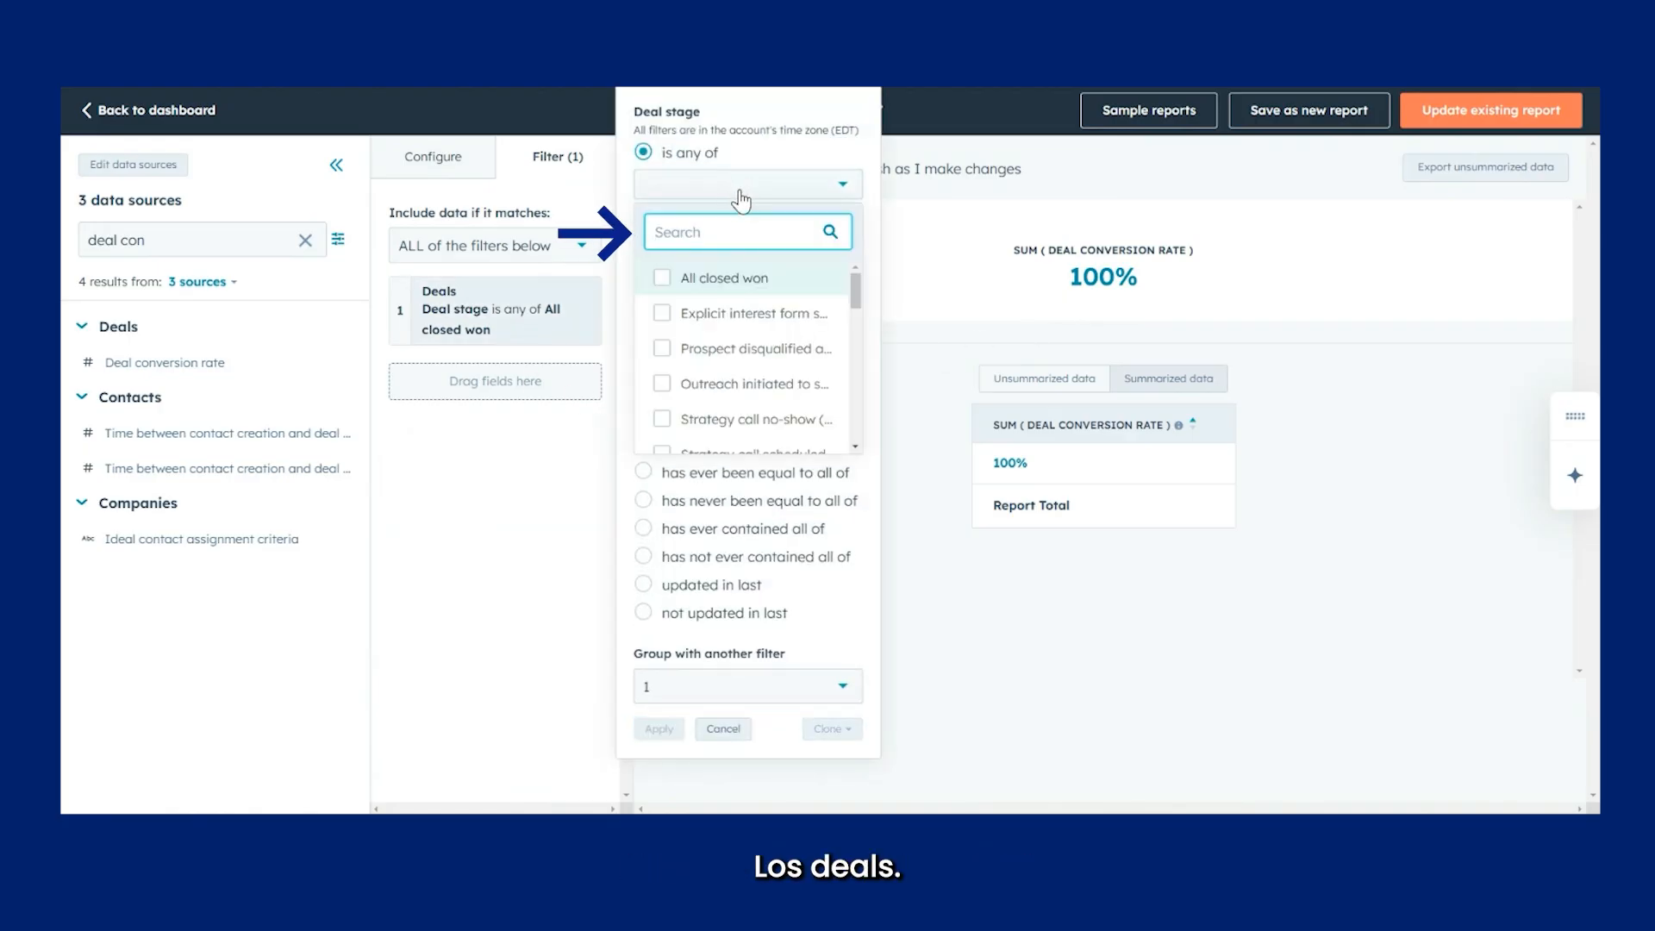
type("lost")
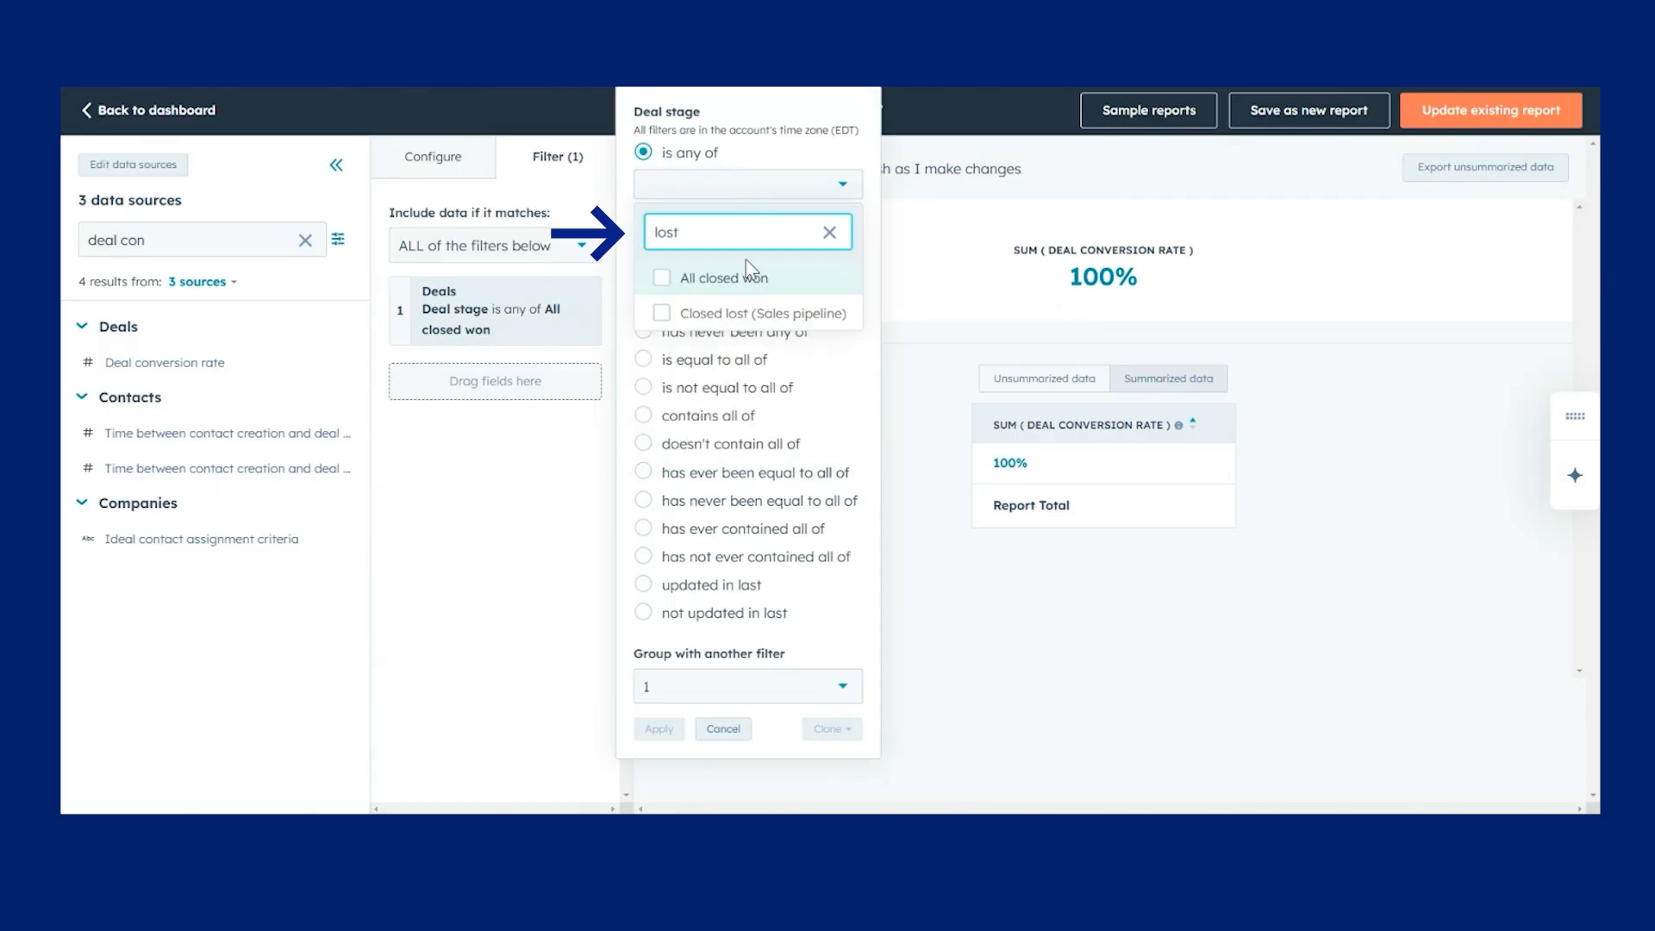
left_click(737, 313)
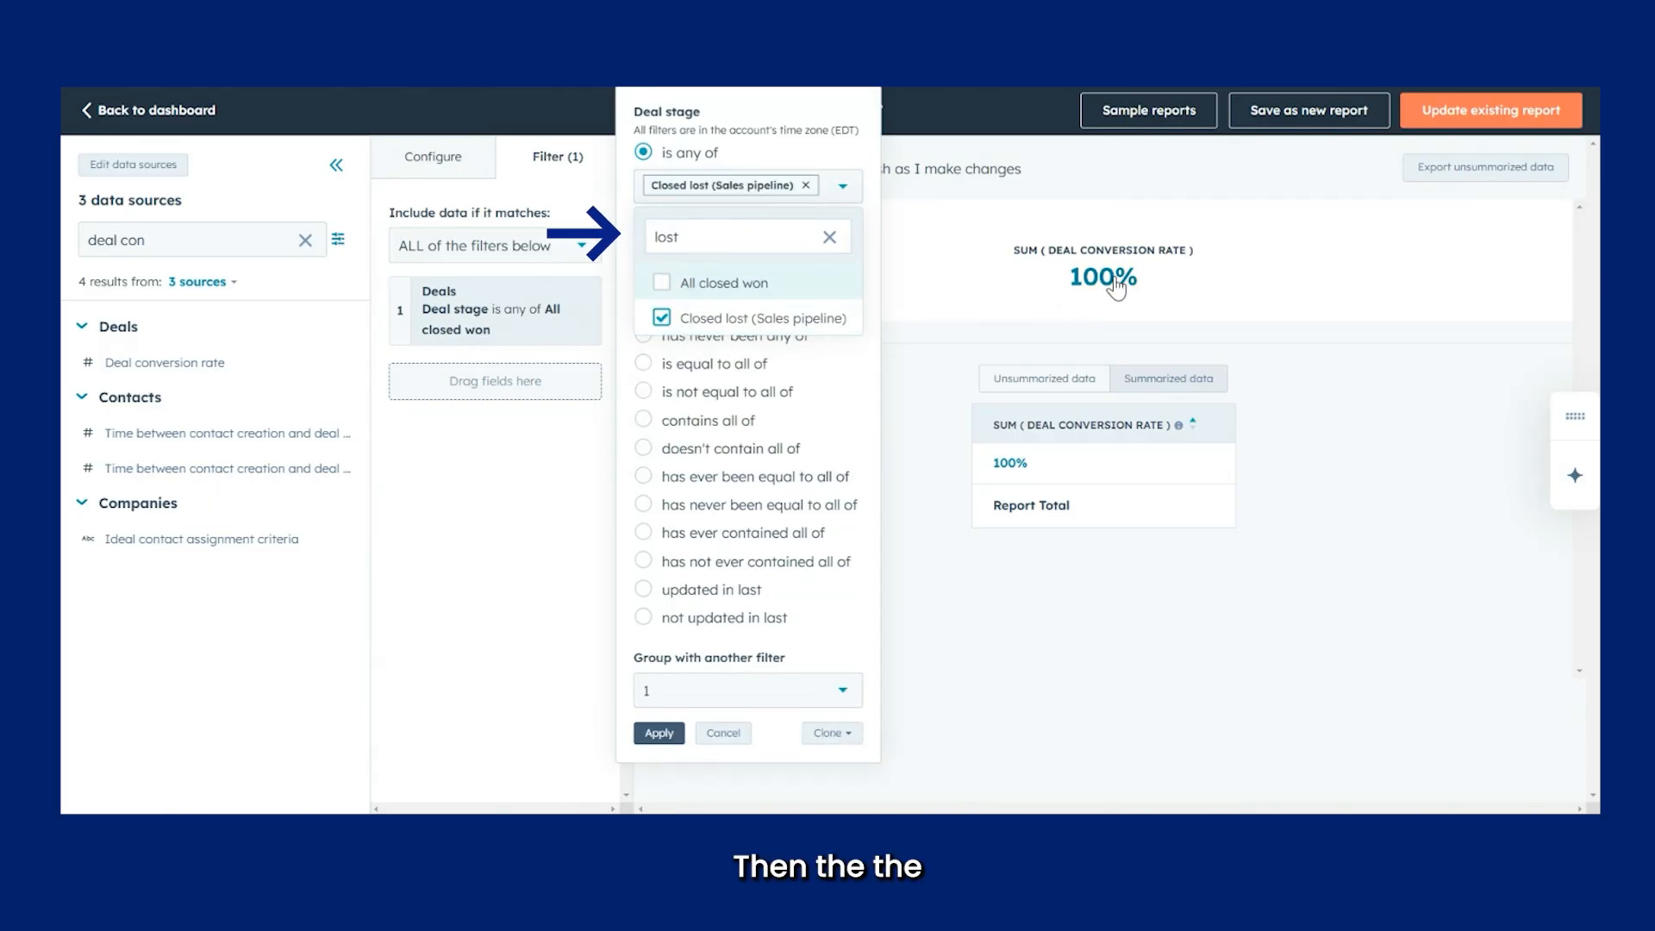
left_click(660, 734)
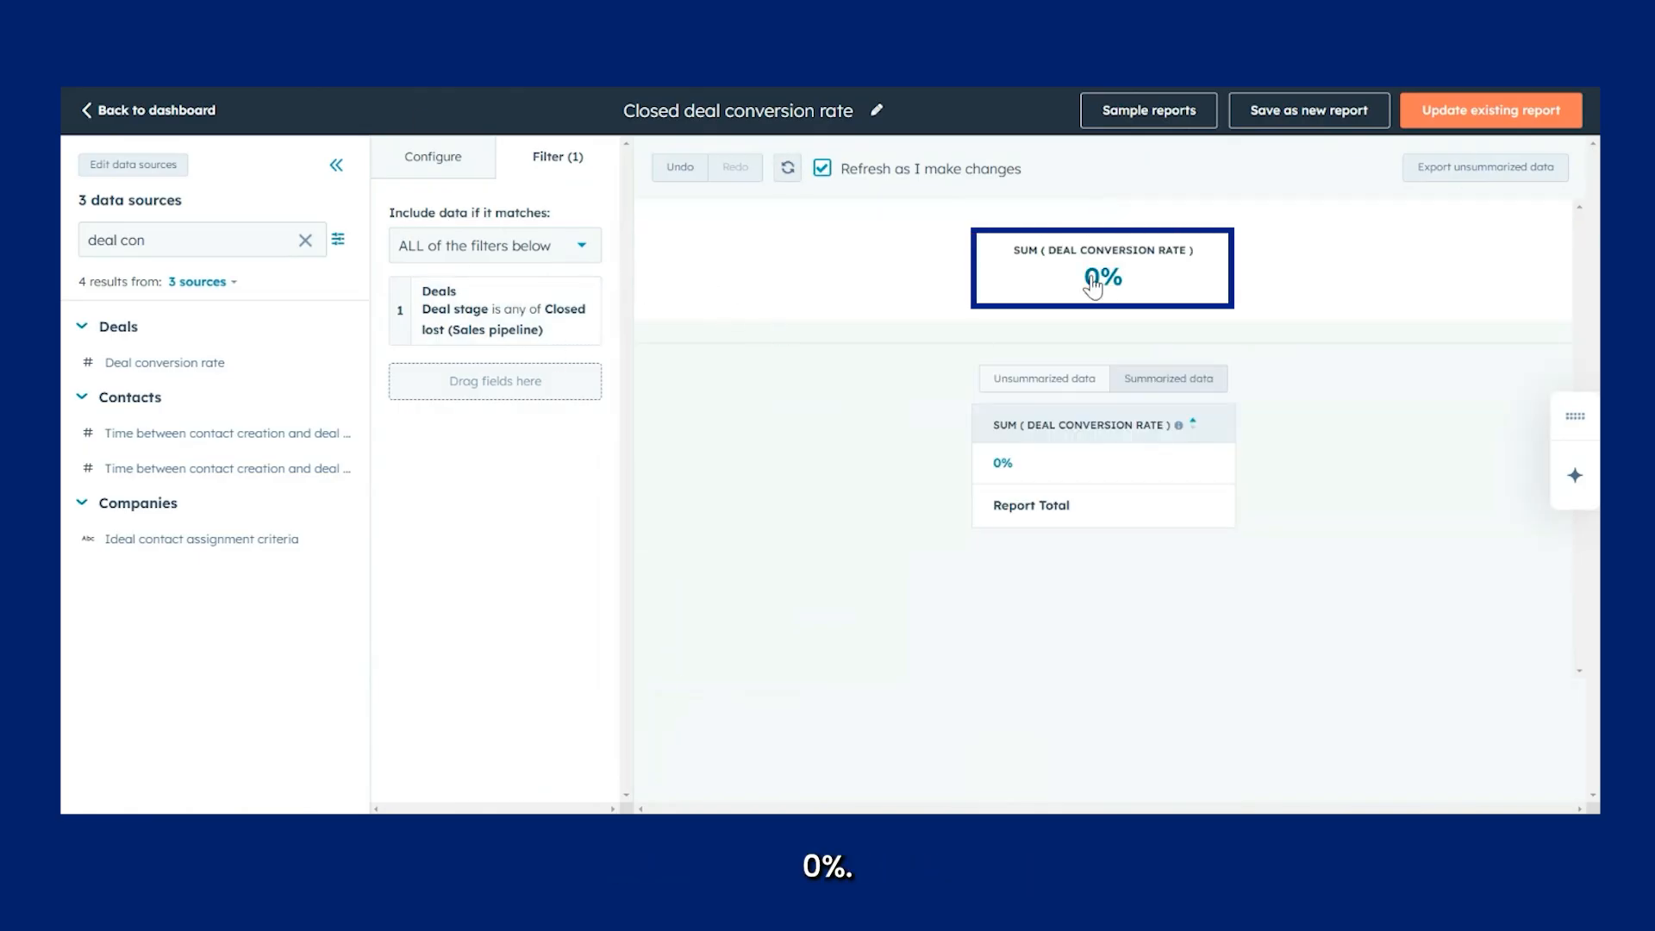
Step: Add Closed won (Sales pipeline) to the Deal stage filter so the report covers both won and lost deals
left_click(504, 328)
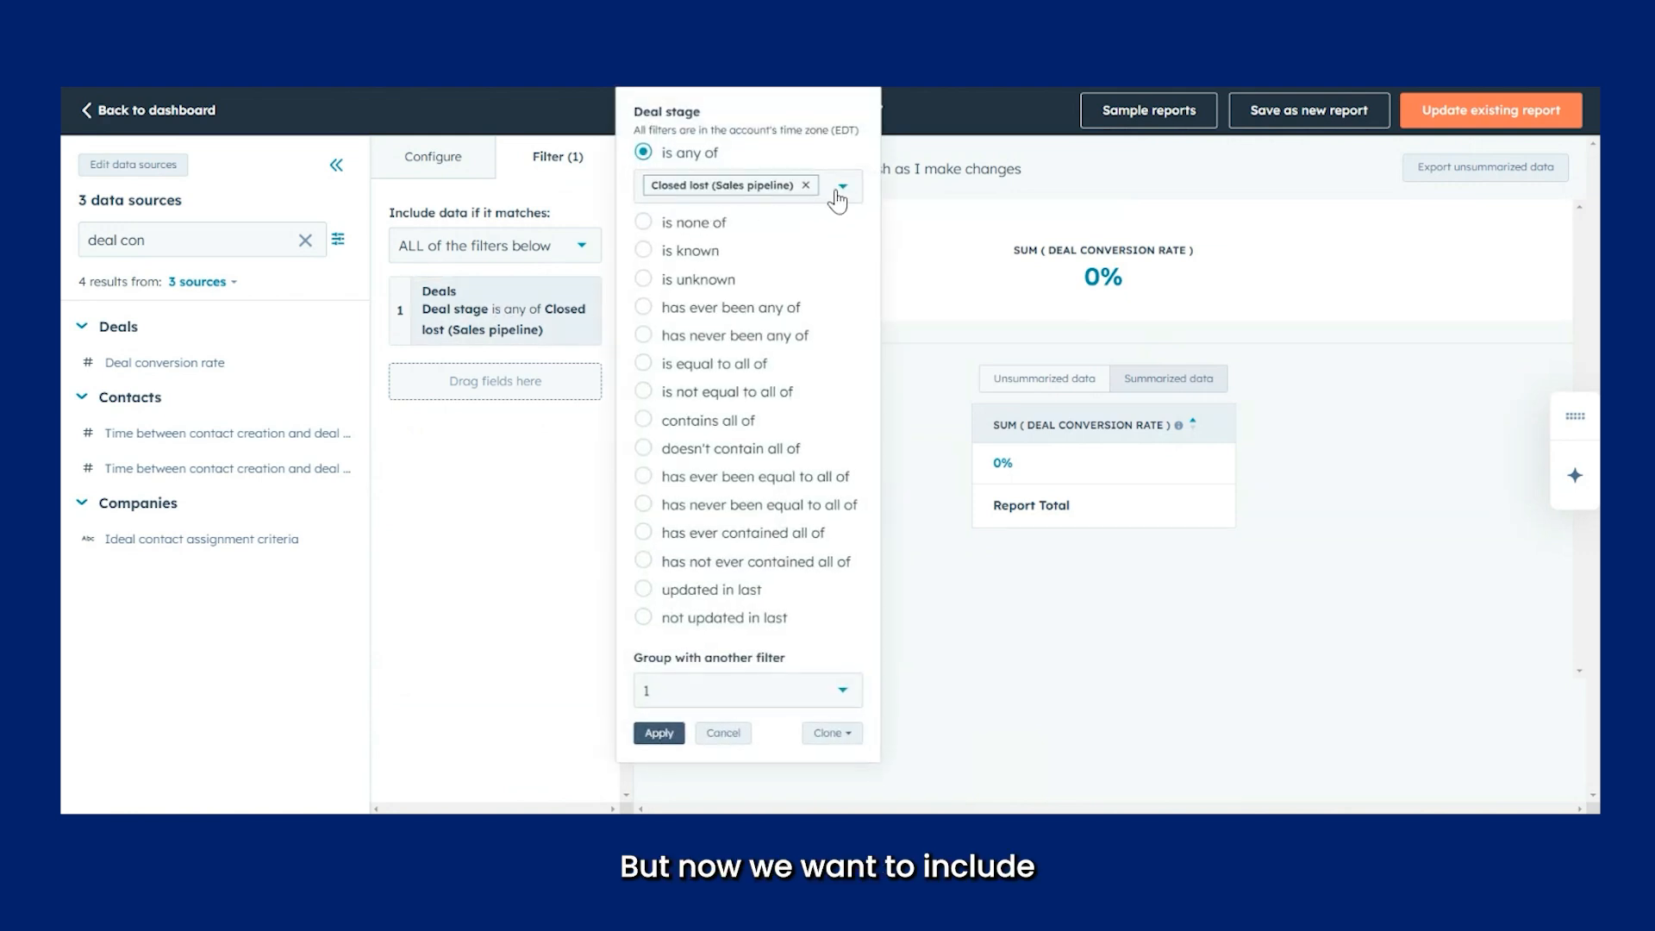
left_click(837, 193)
type("clo")
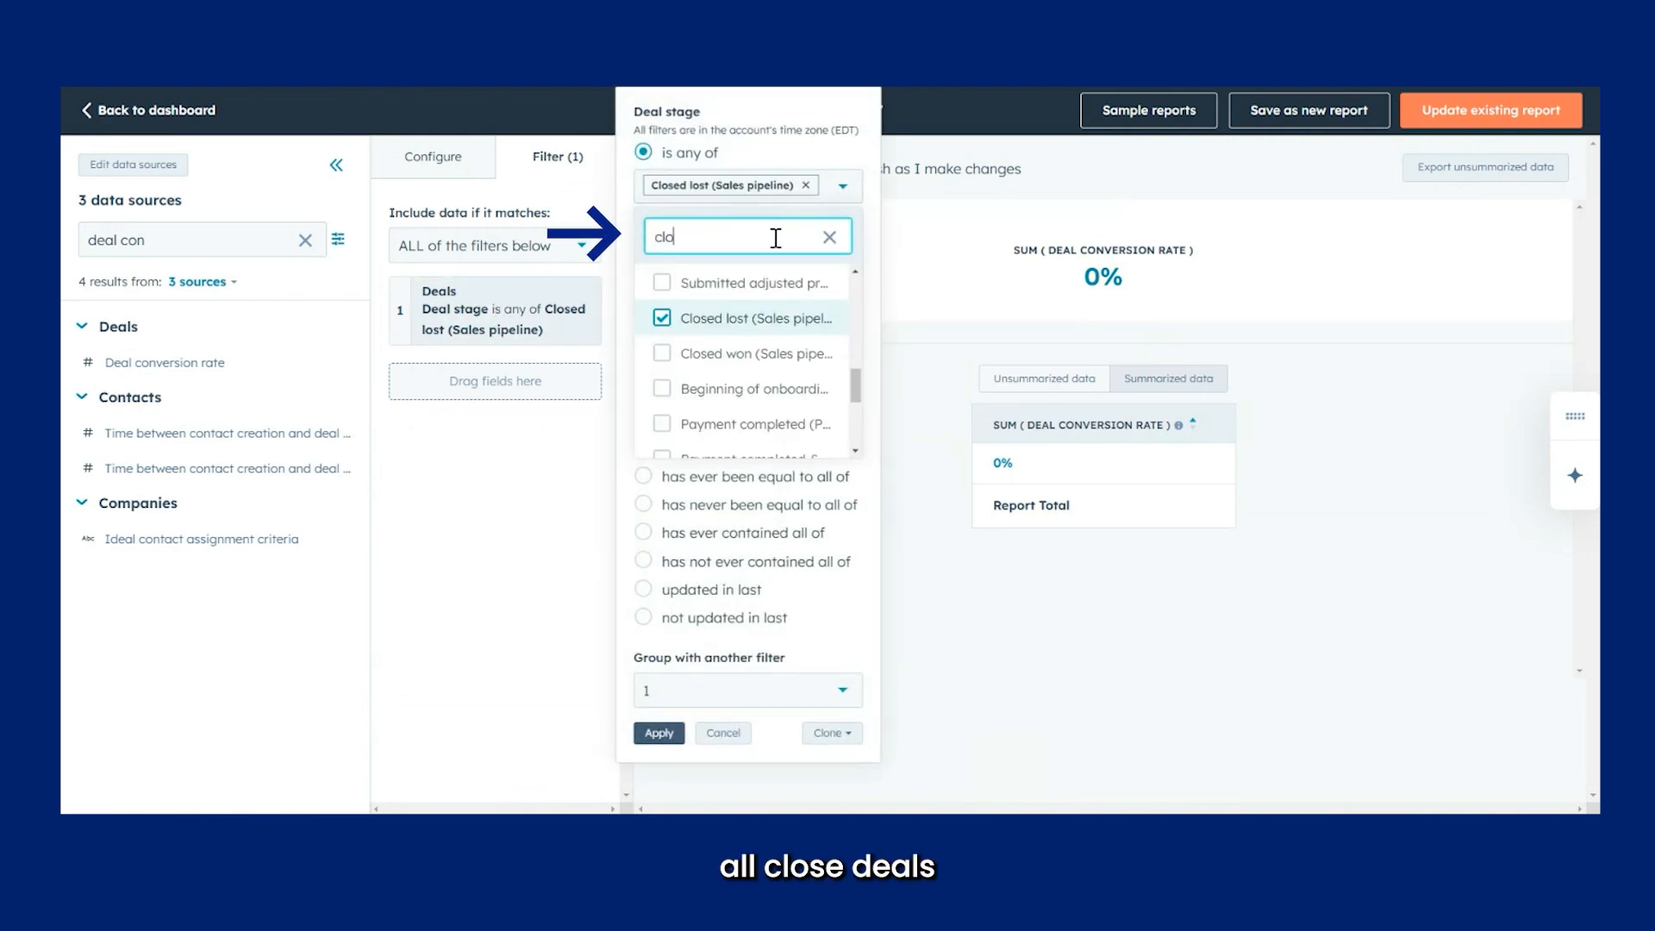
type("se")
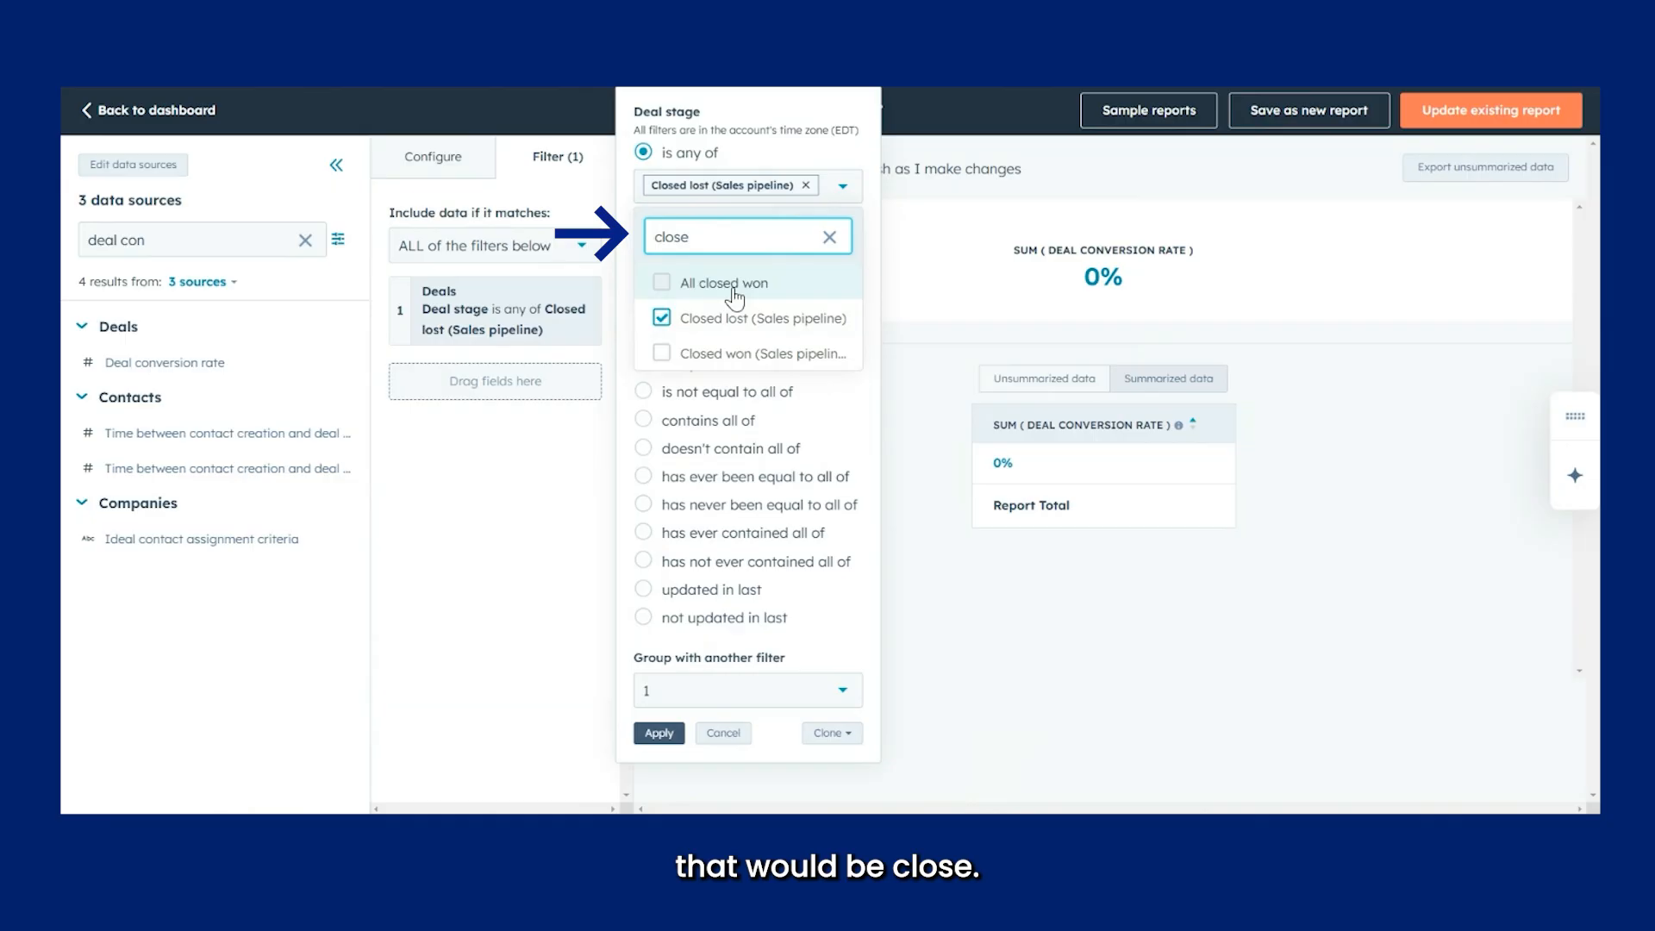
left_click(722, 355)
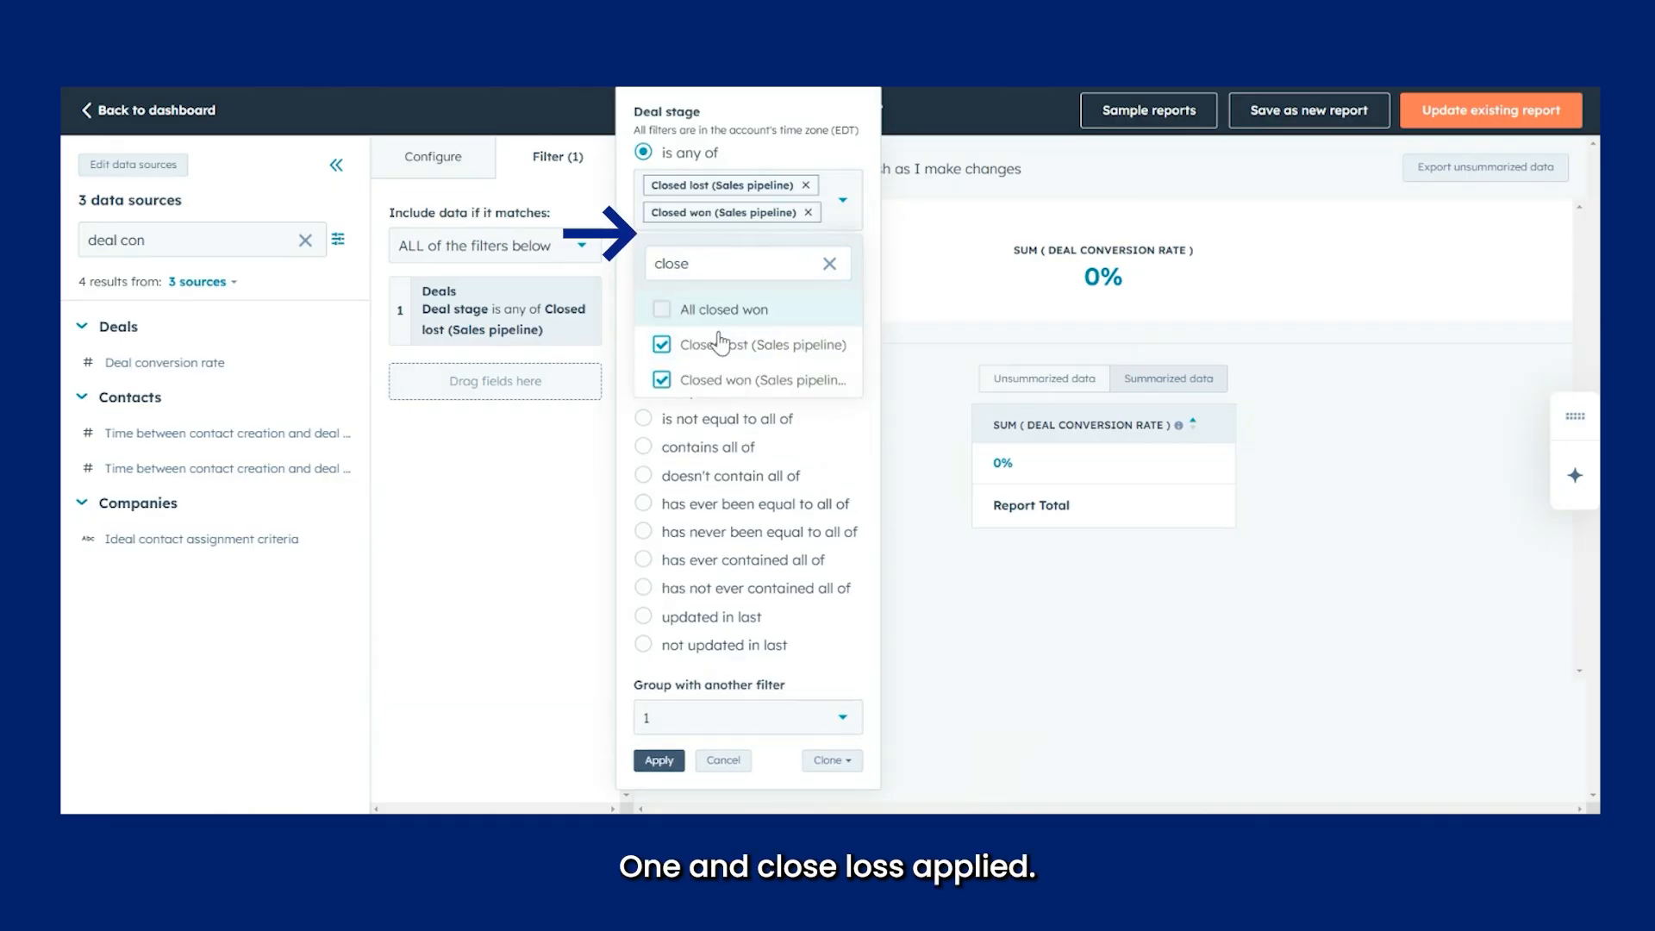
left_click(661, 763)
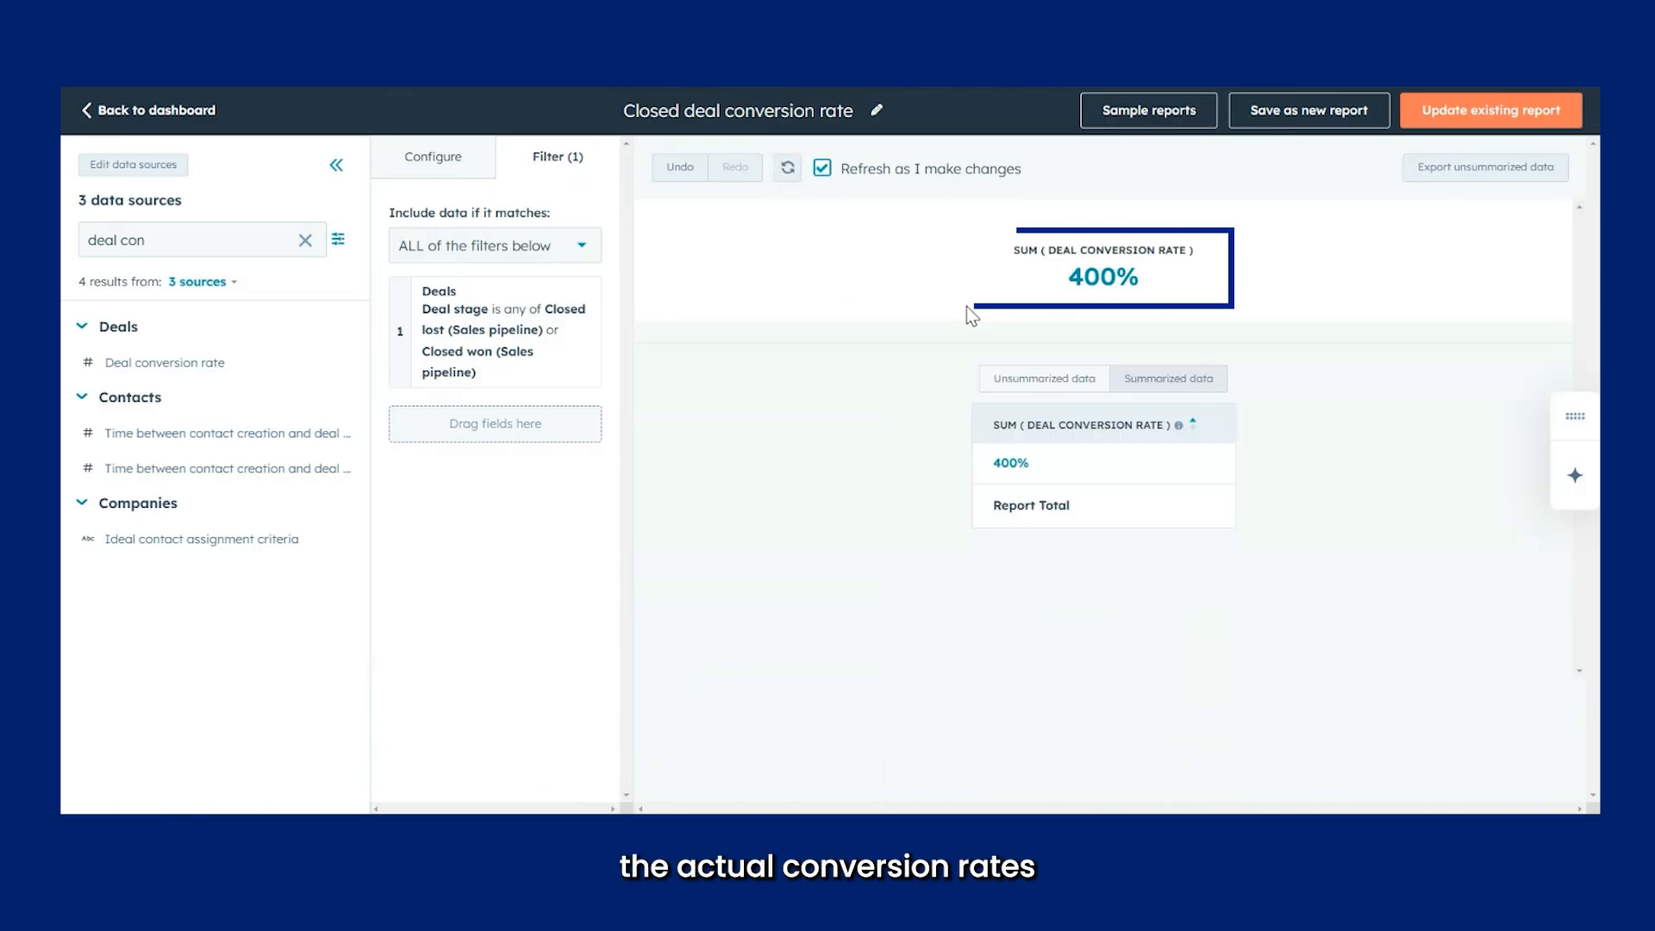
Step: Change the Deal conversion rate value's aggregation to Average in the report configuration and apply it
left_click(431, 158)
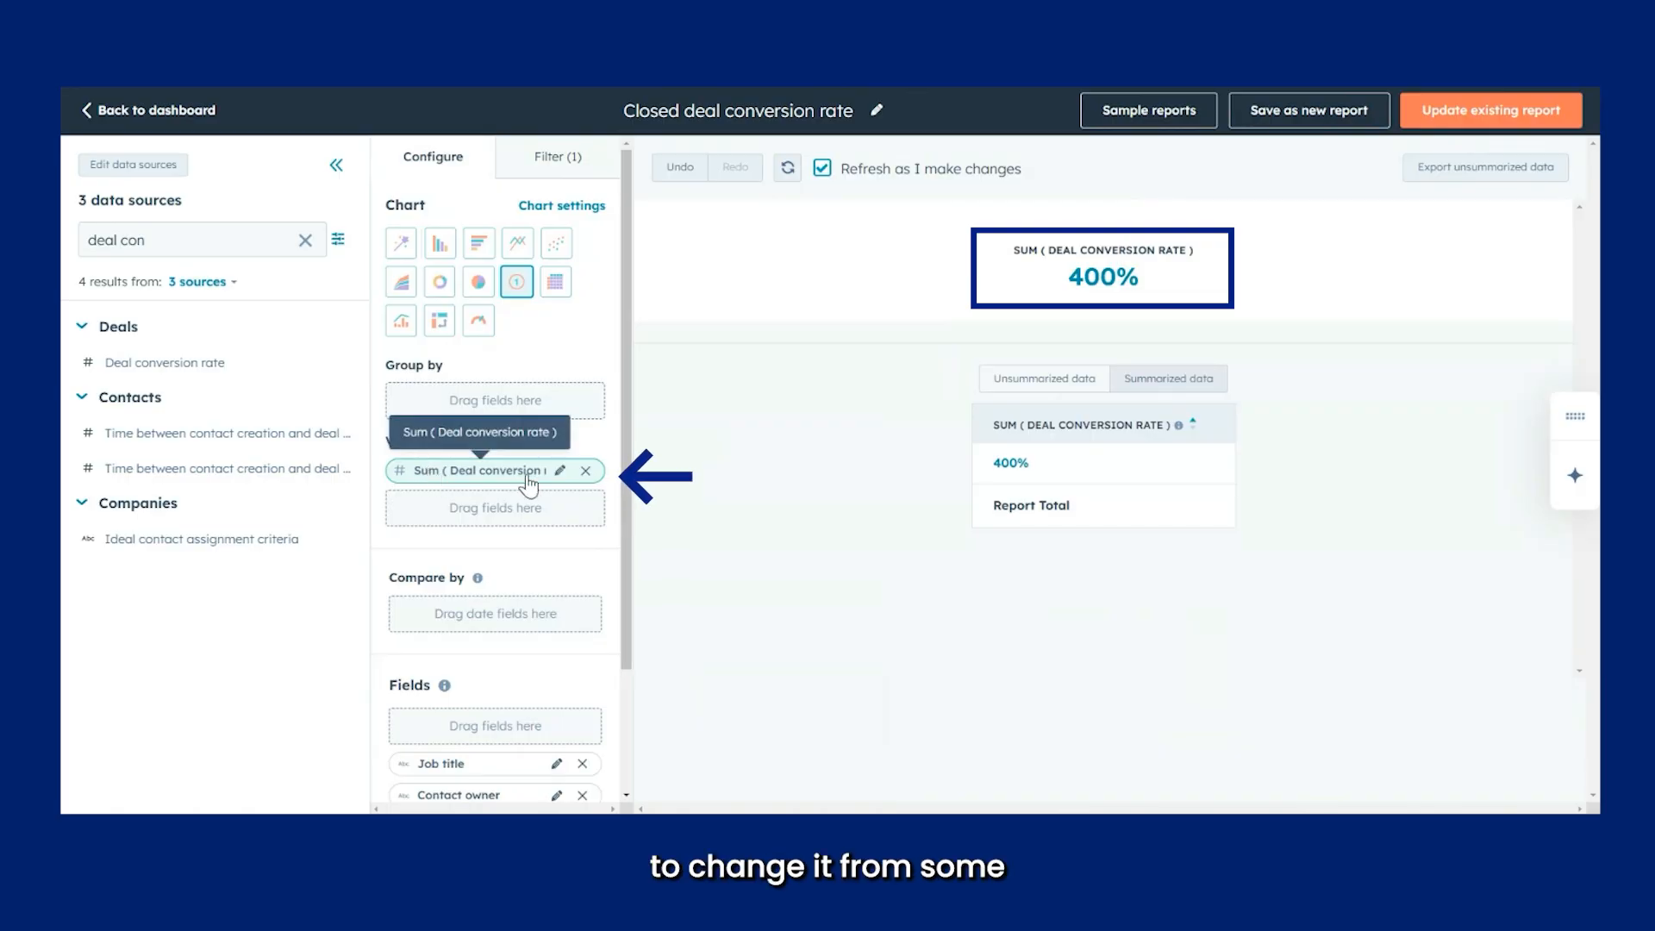
left_click(560, 473)
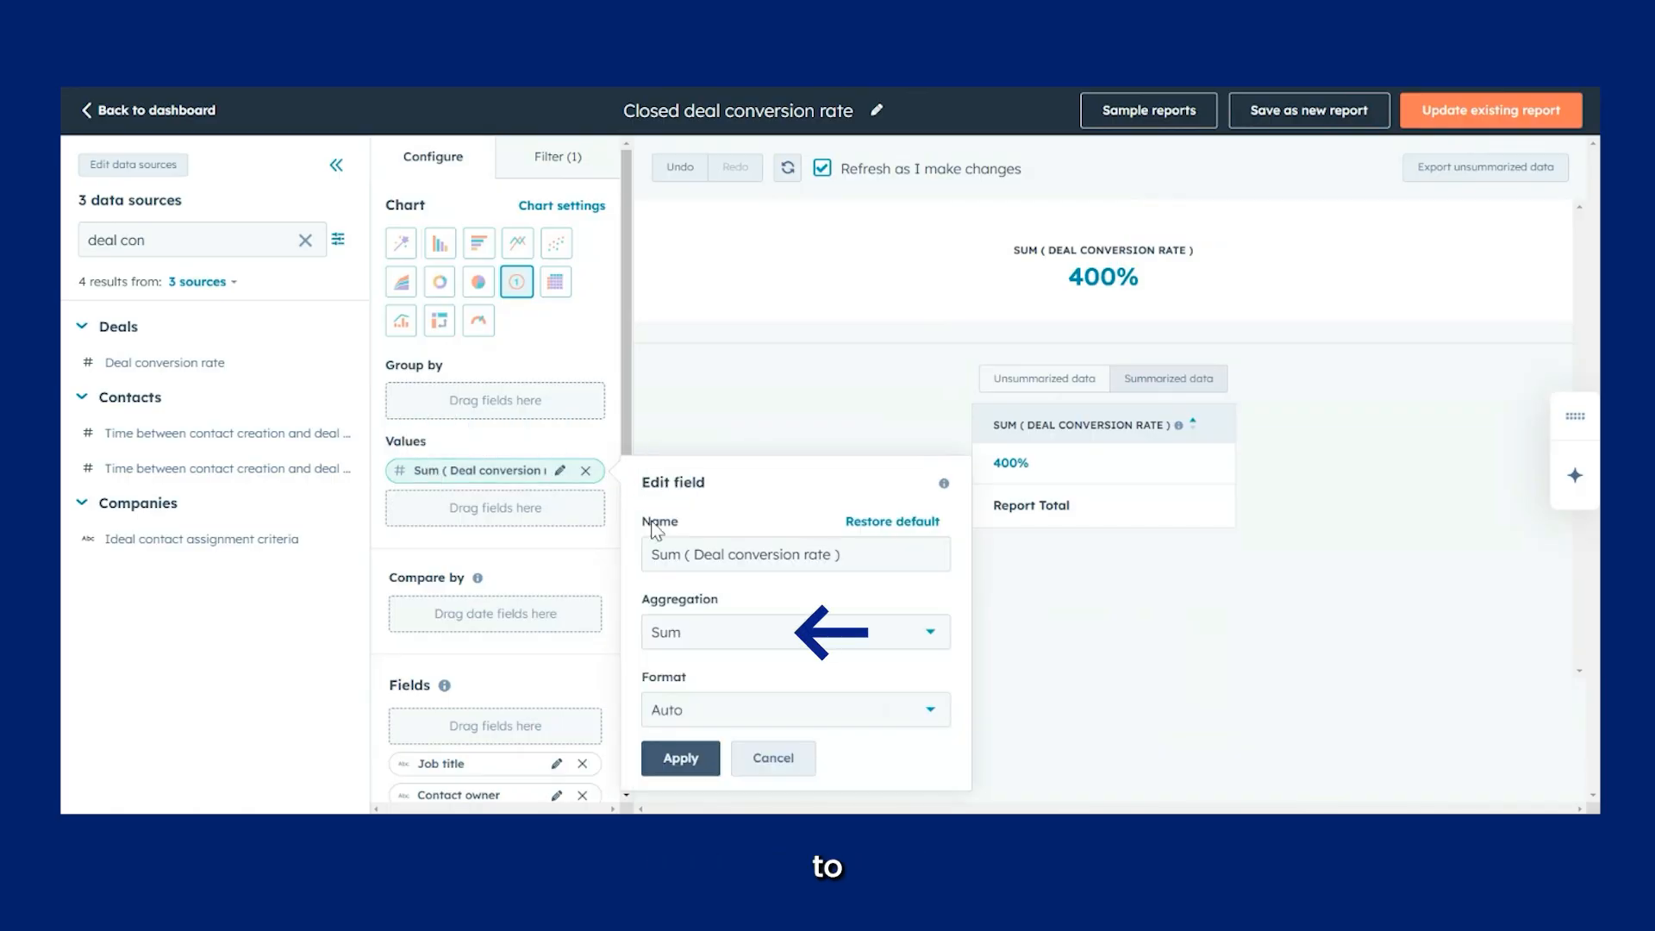
left_click(739, 634)
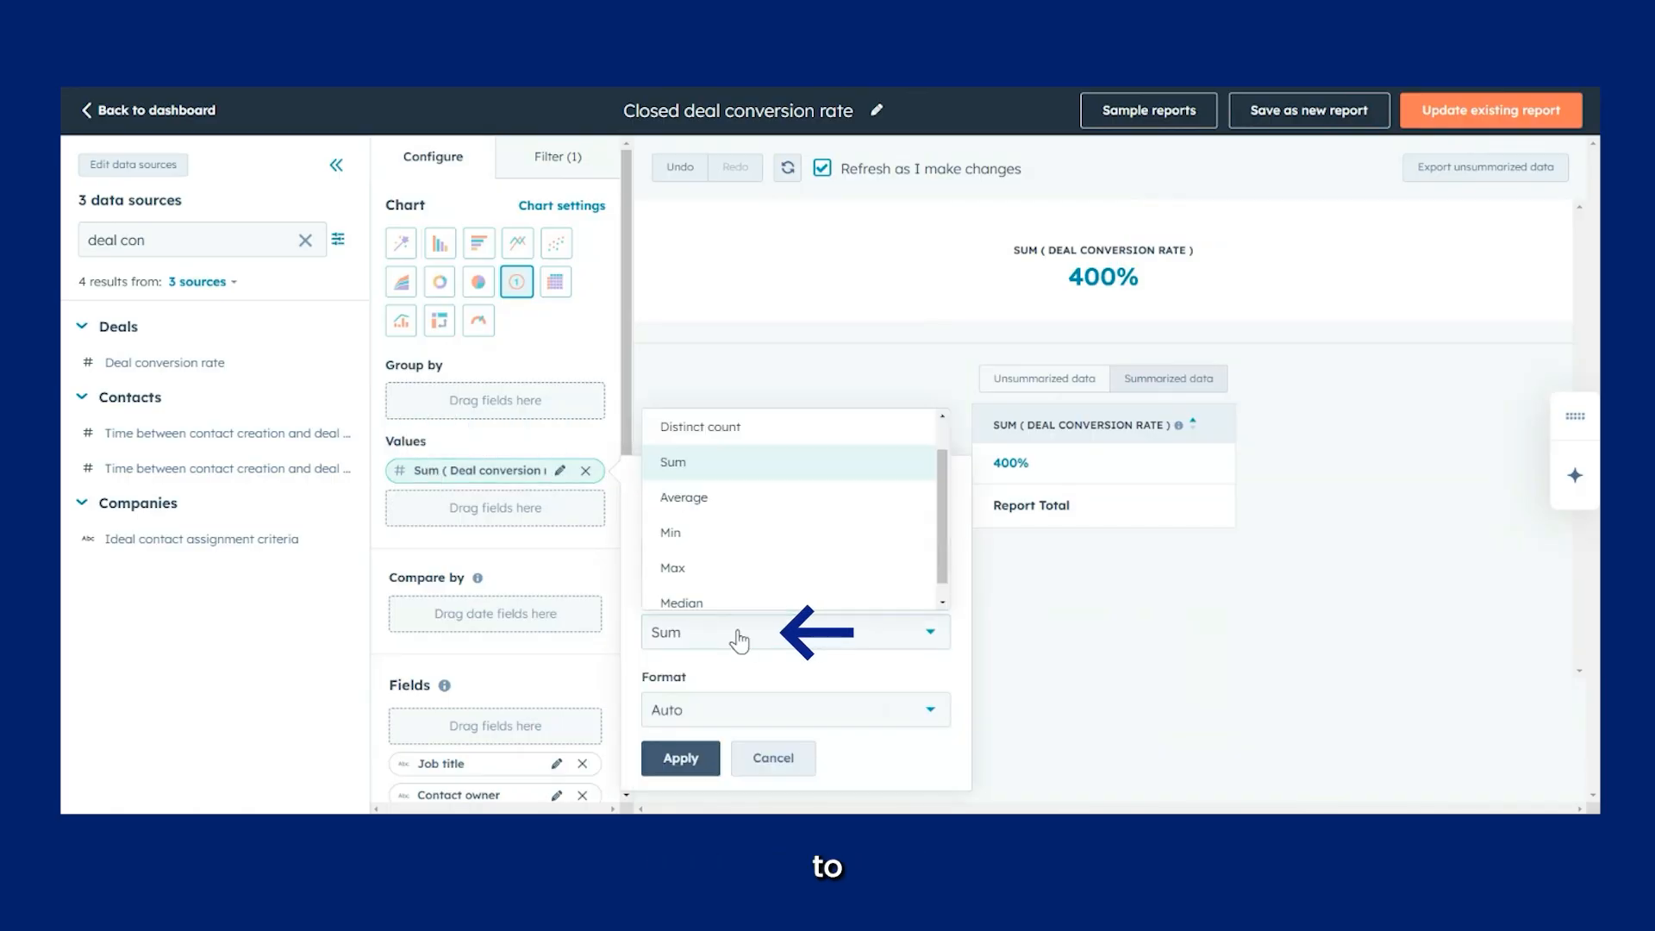
left_click(750, 509)
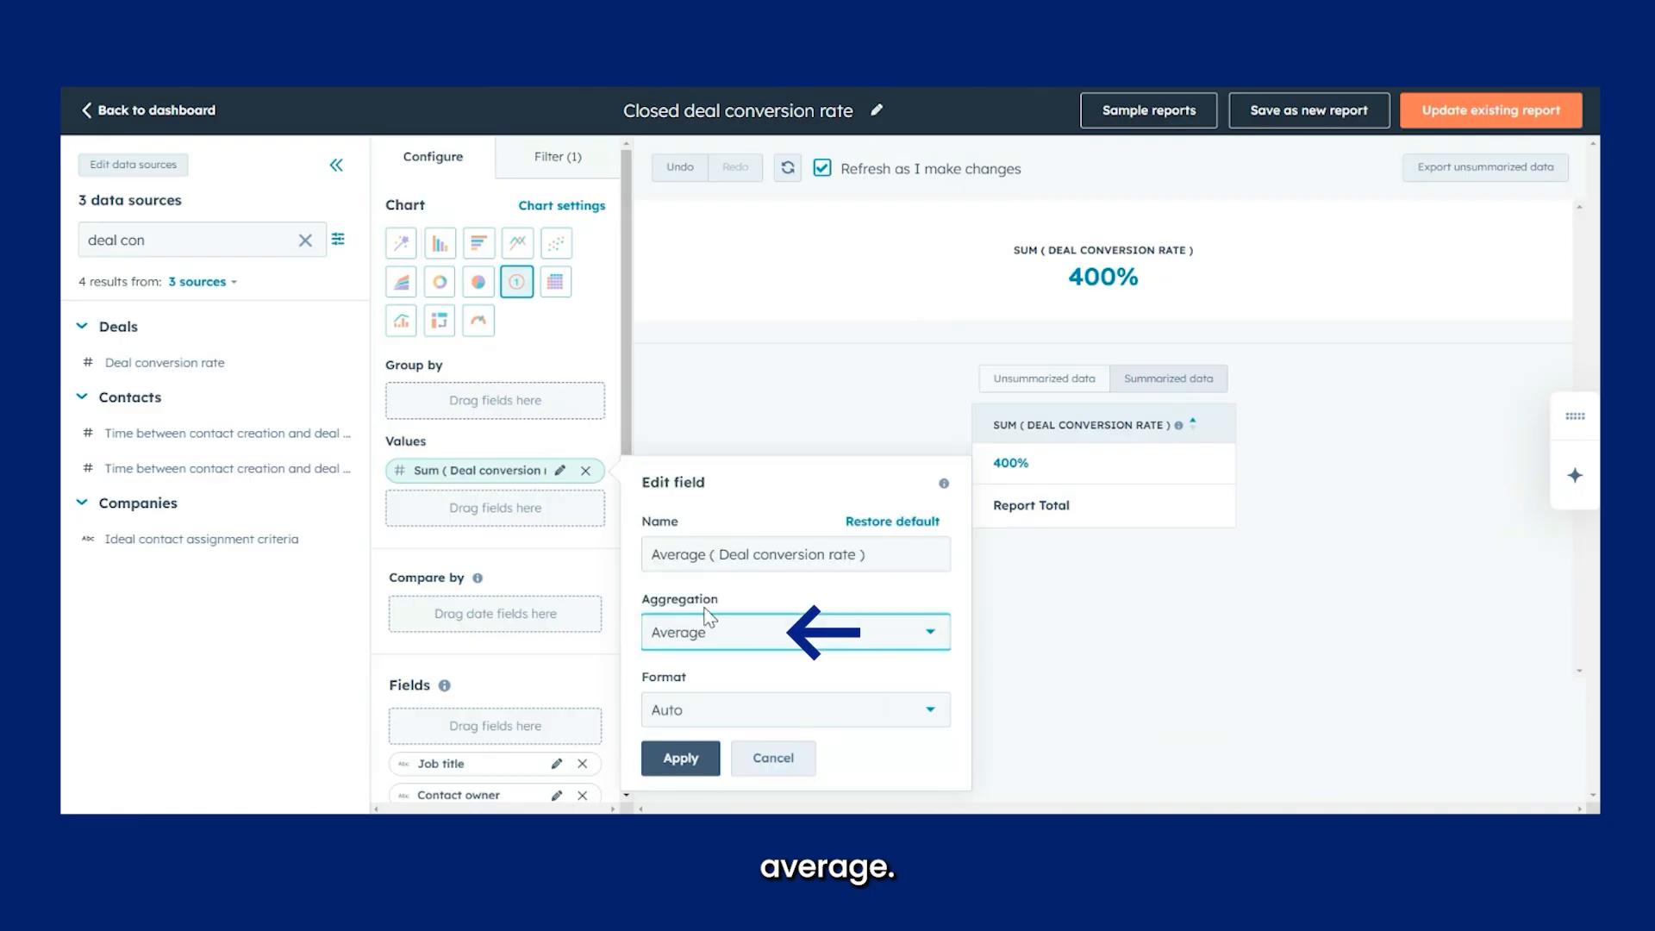
left_click(680, 758)
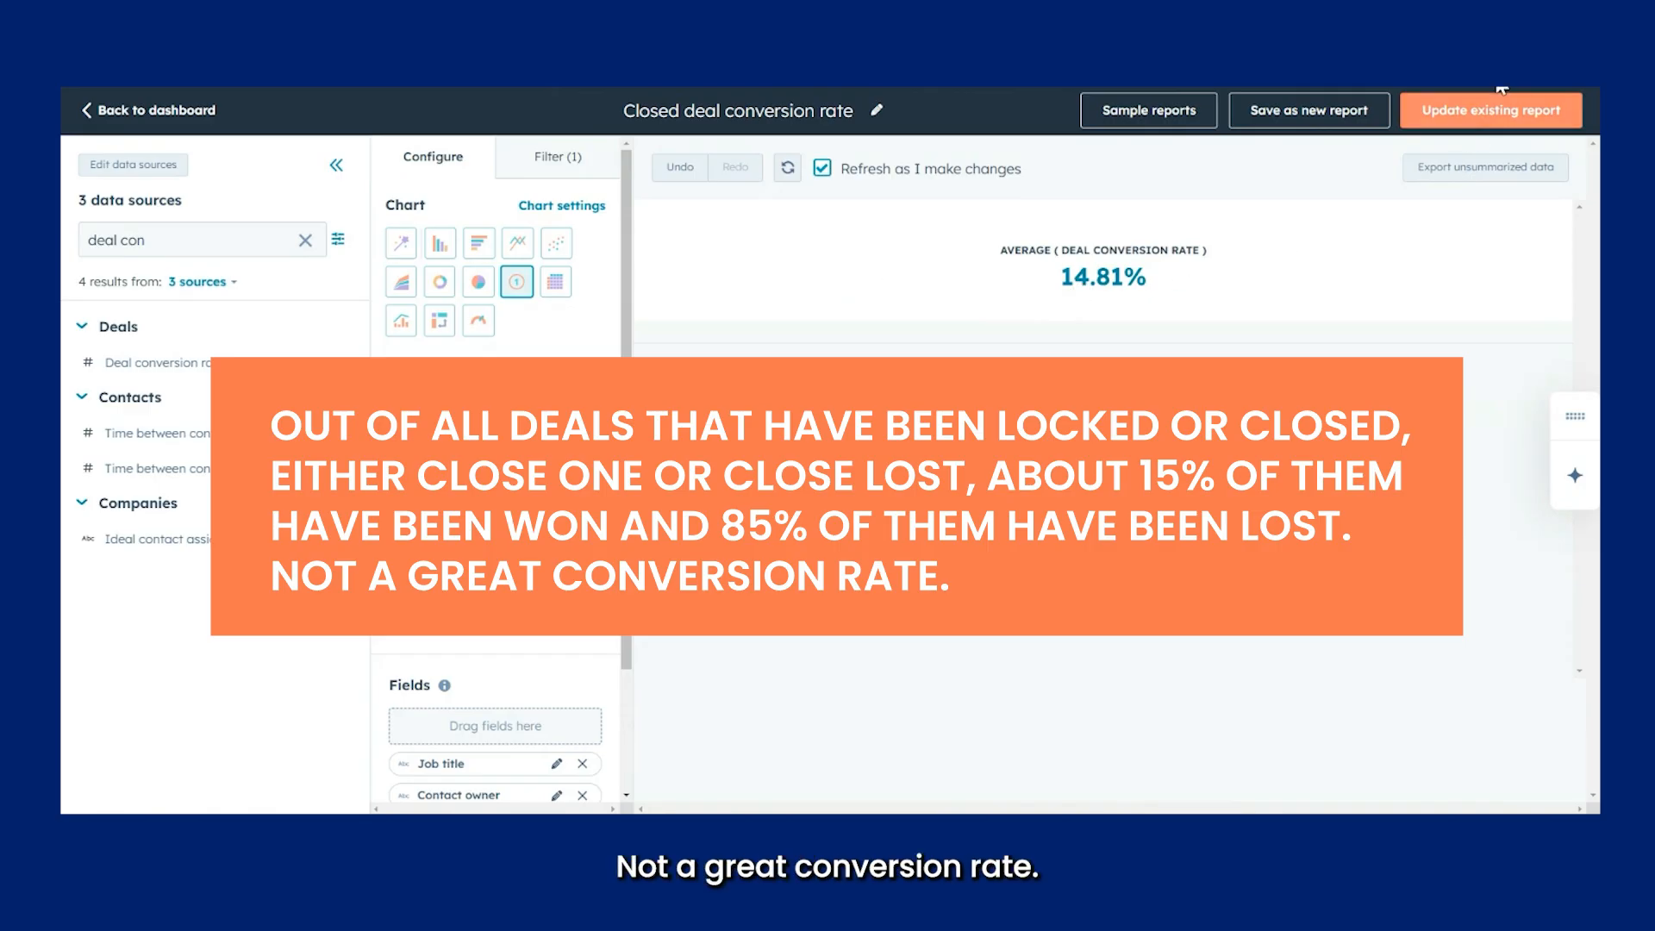
Step: Save the changes to the existing Closed deal conversion rate report and return to the Funnel Dashboard
left_click(1490, 125)
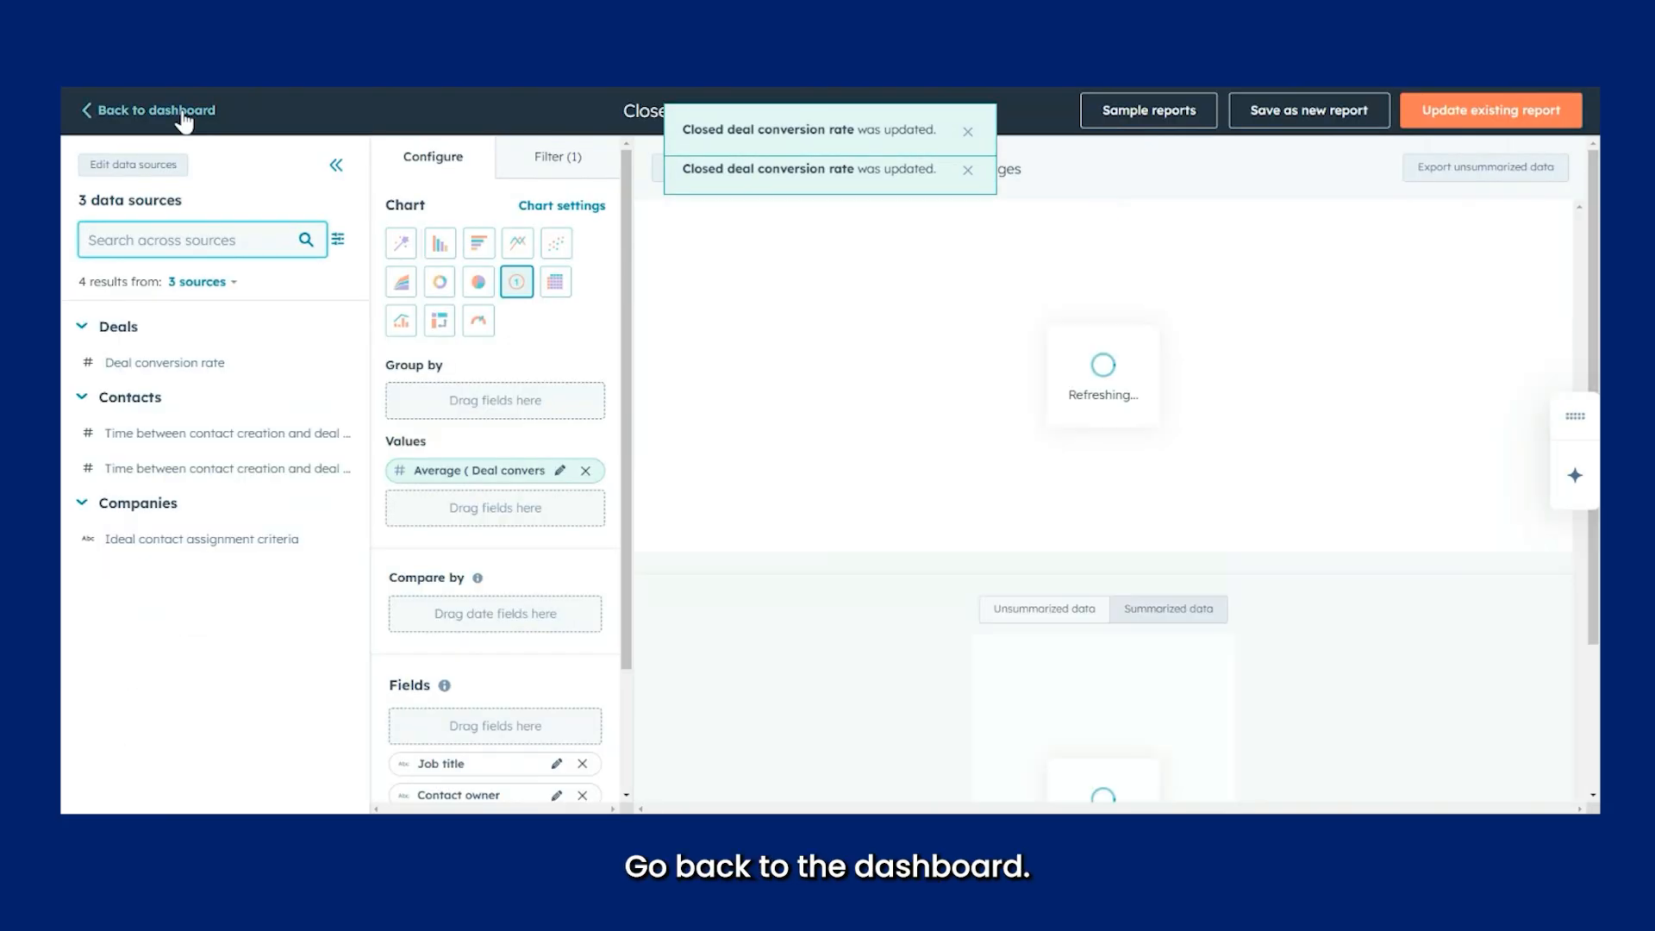
left_click(184, 118)
left_click(712, 281)
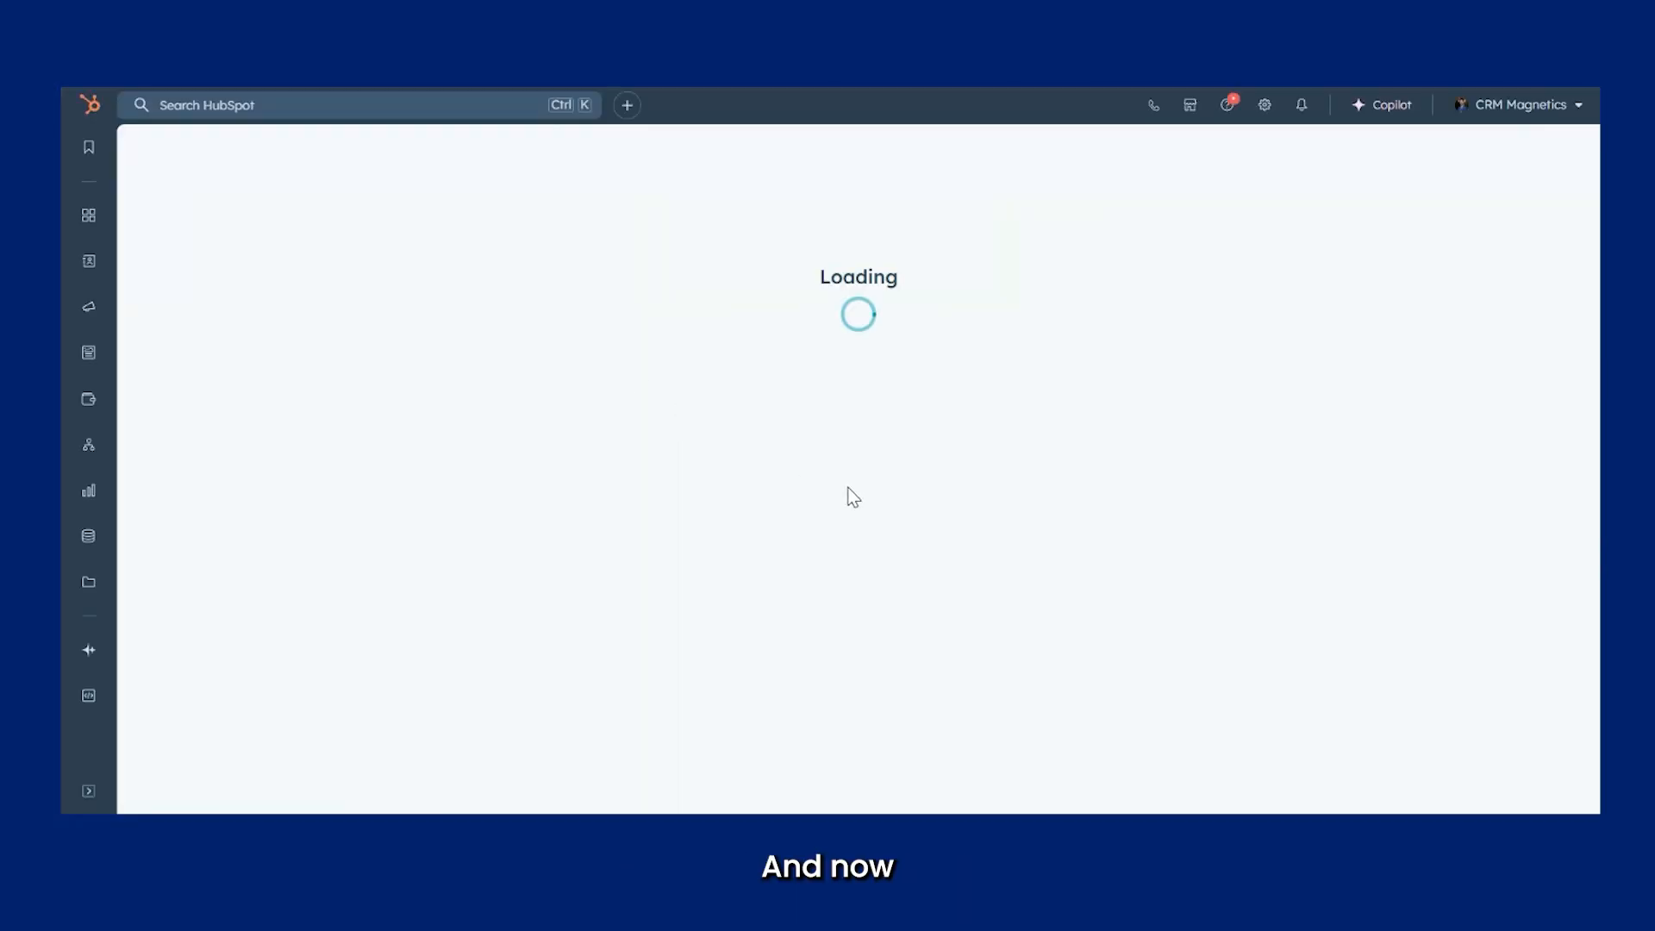
Step: Review the Closed deal conversion rate report on the dashboard and inspect the Original Traffic Source quick filter's options
scroll(893, 538, "down", 1)
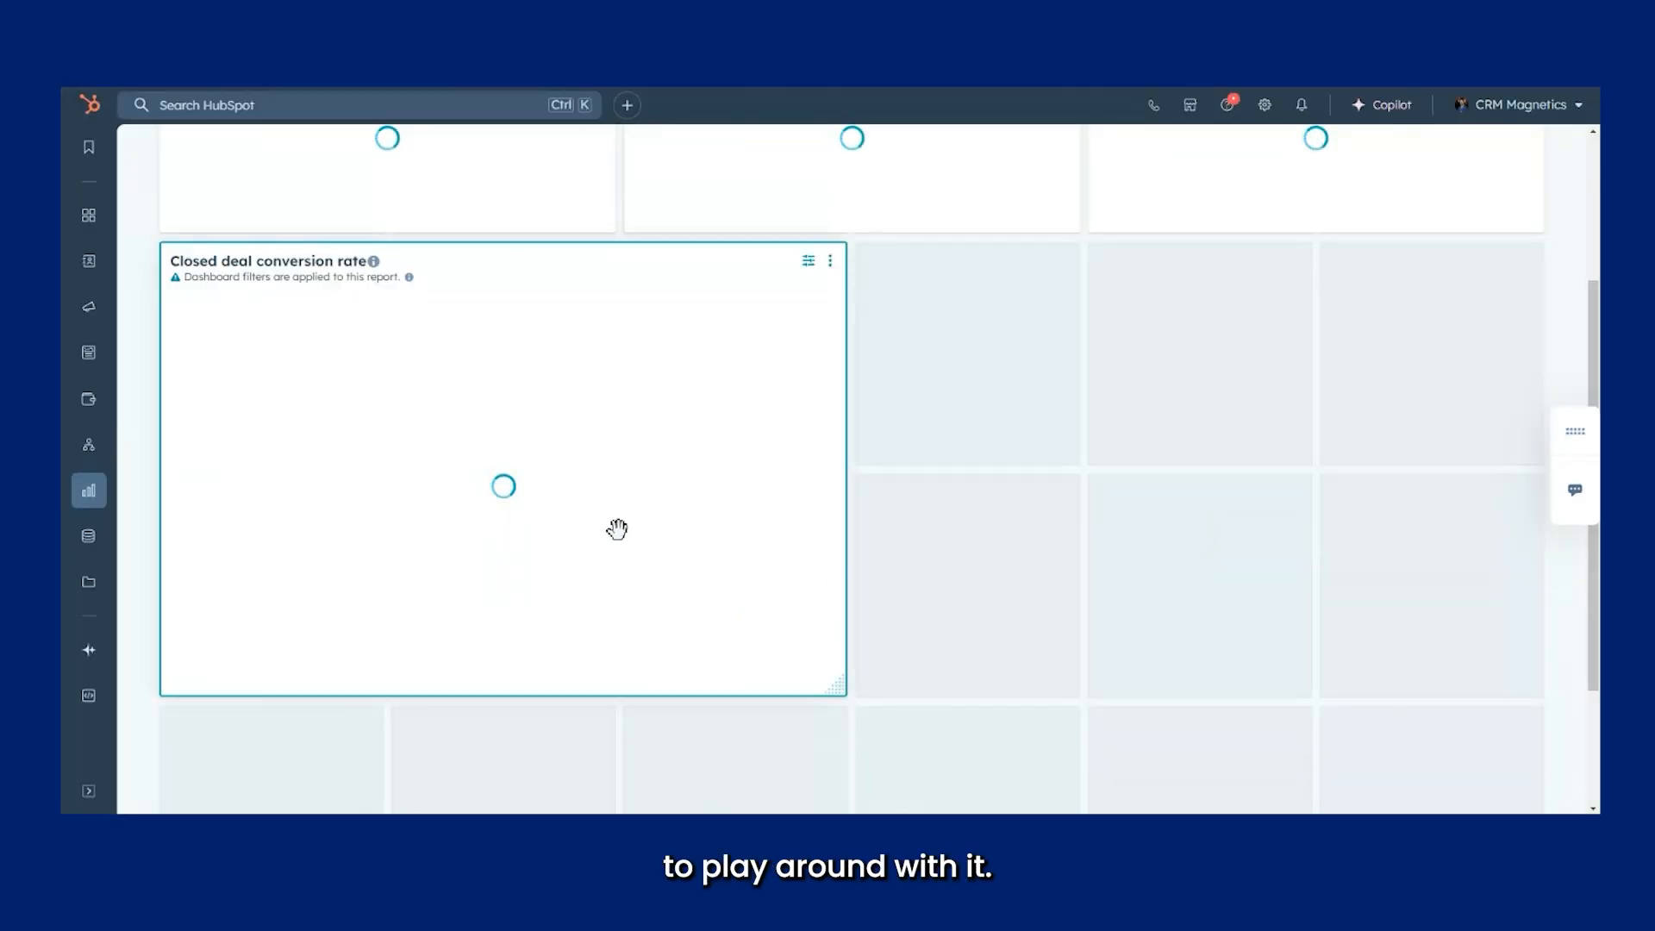
scroll(617, 530, "up", 3)
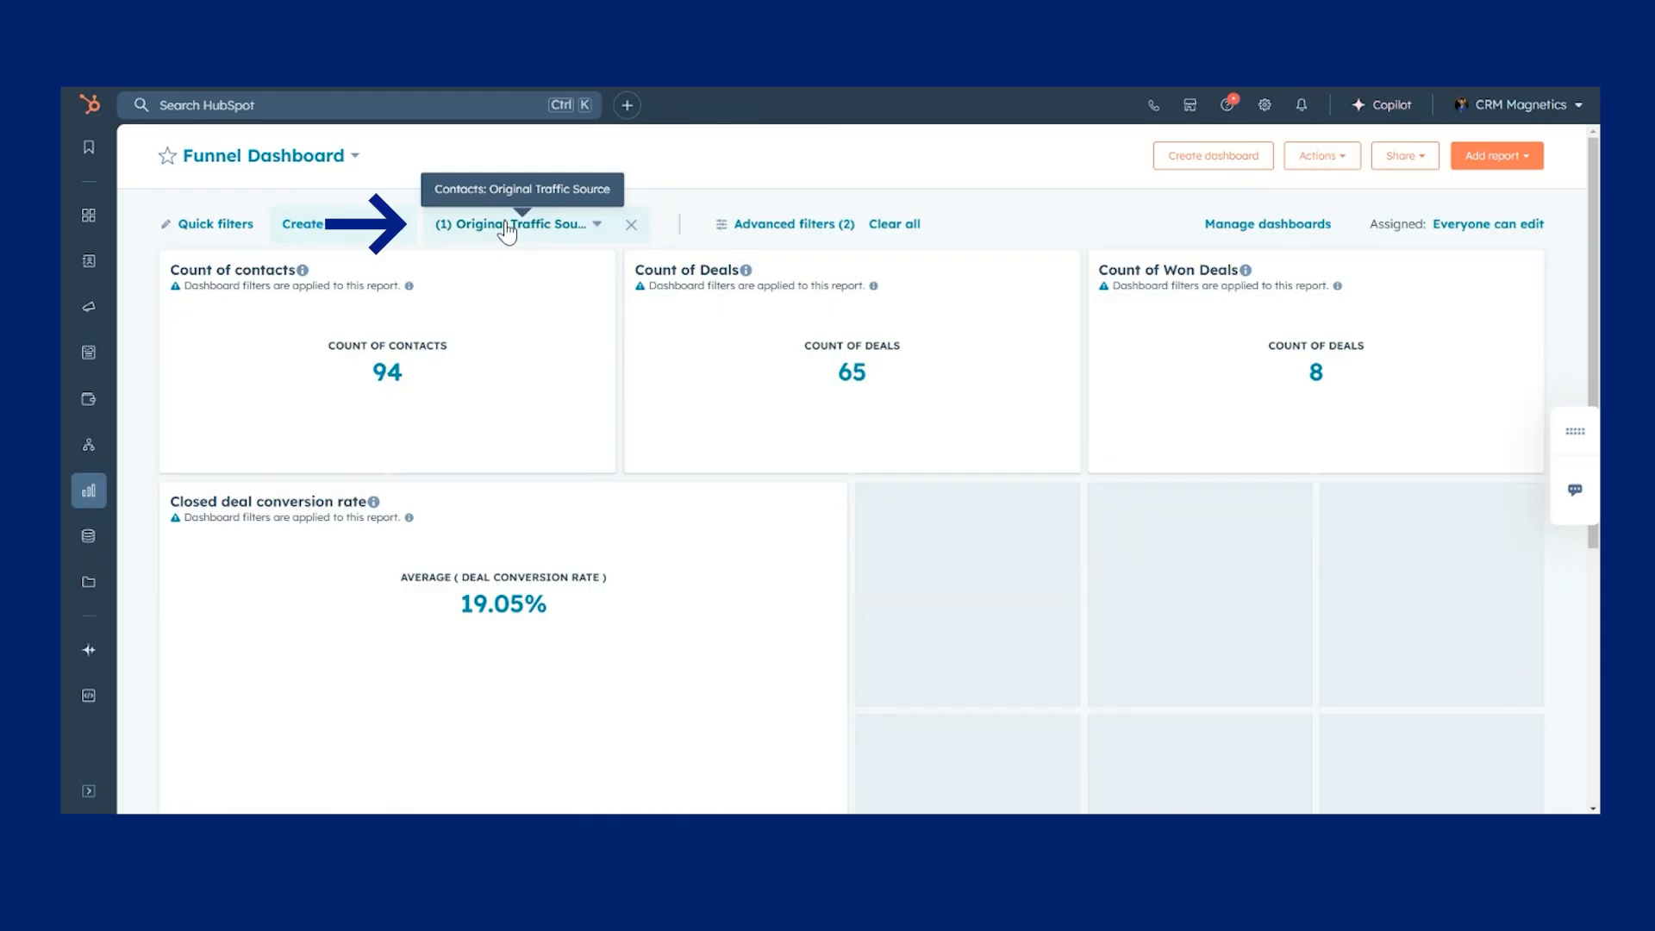
left_click(506, 229)
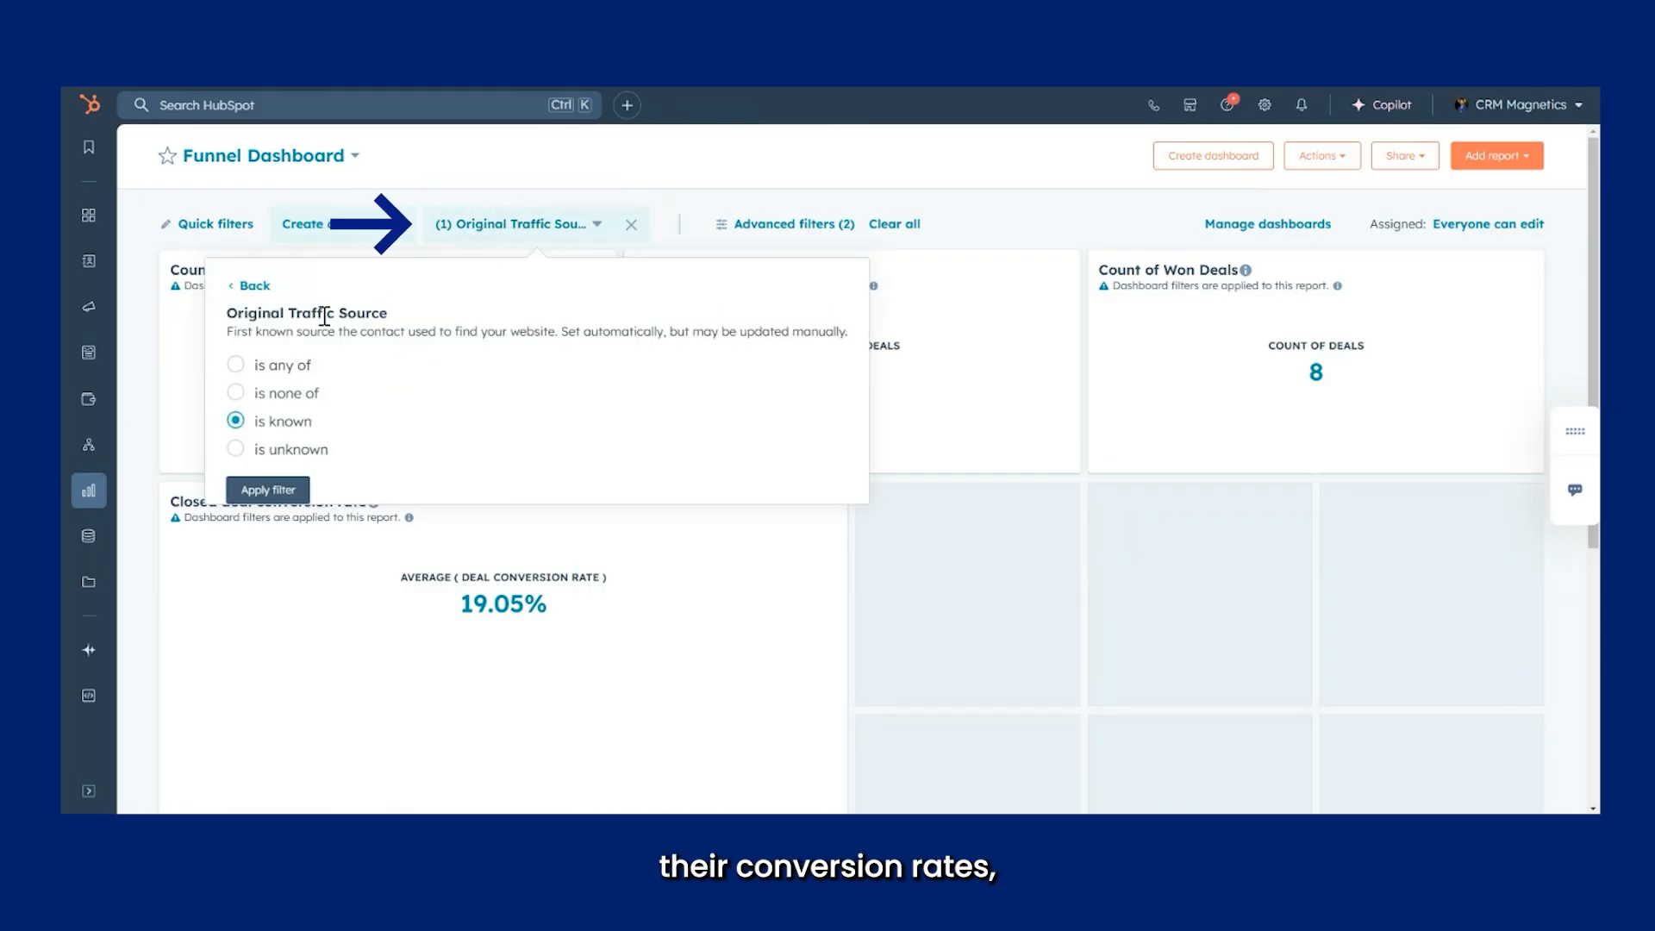
left_click(449, 169)
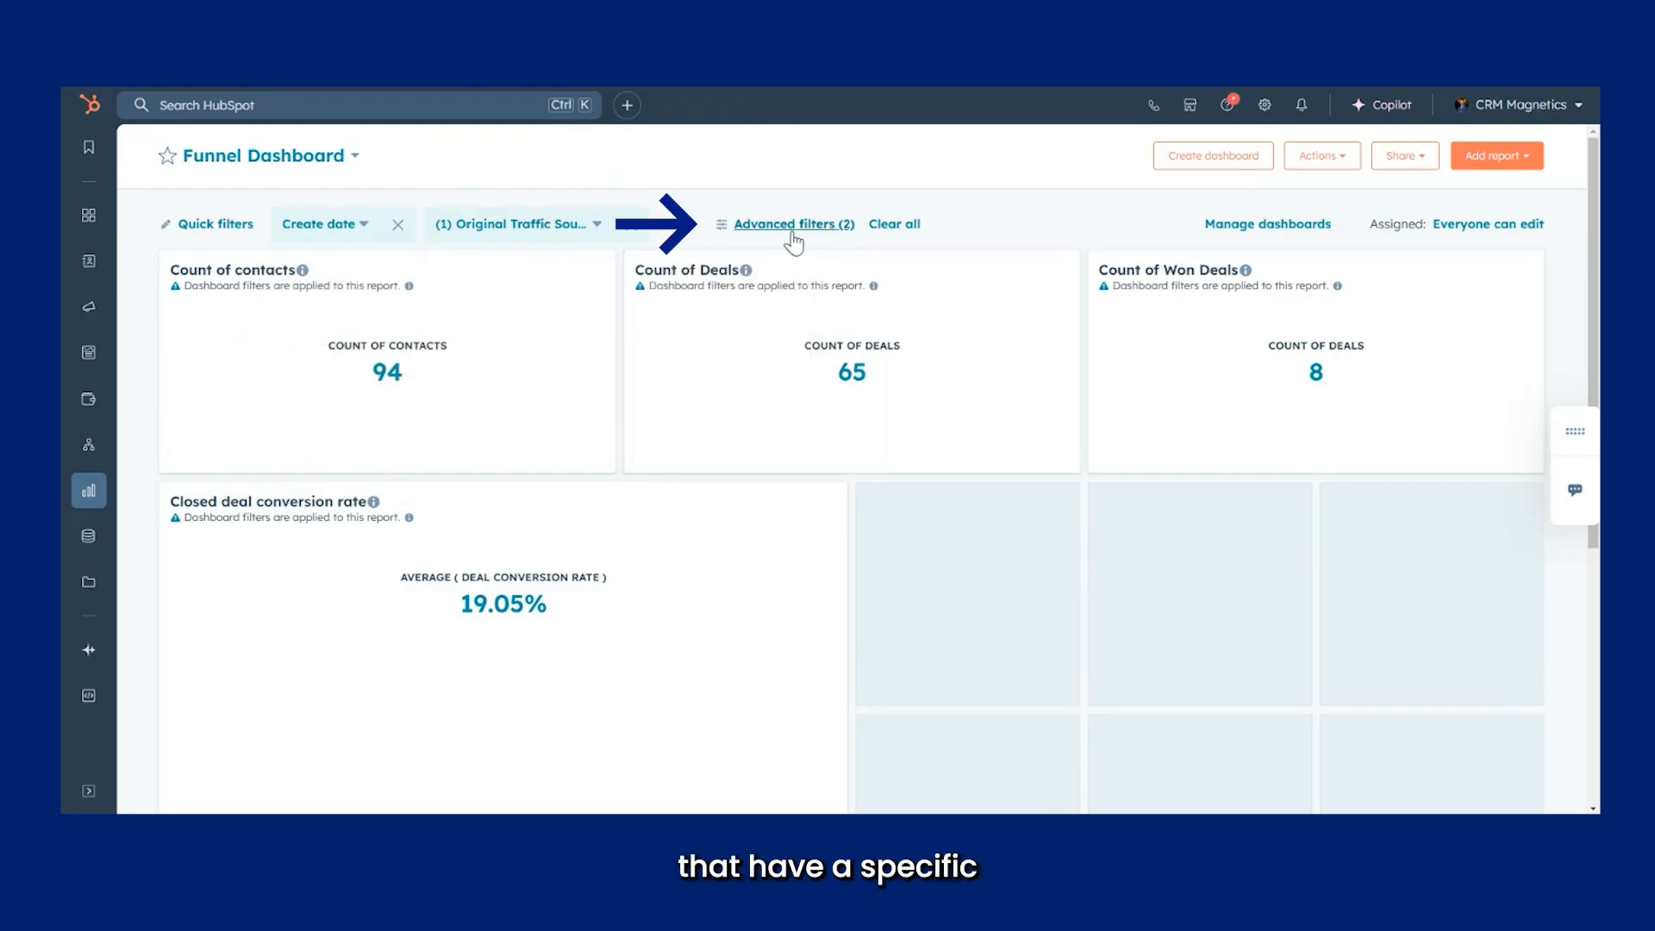